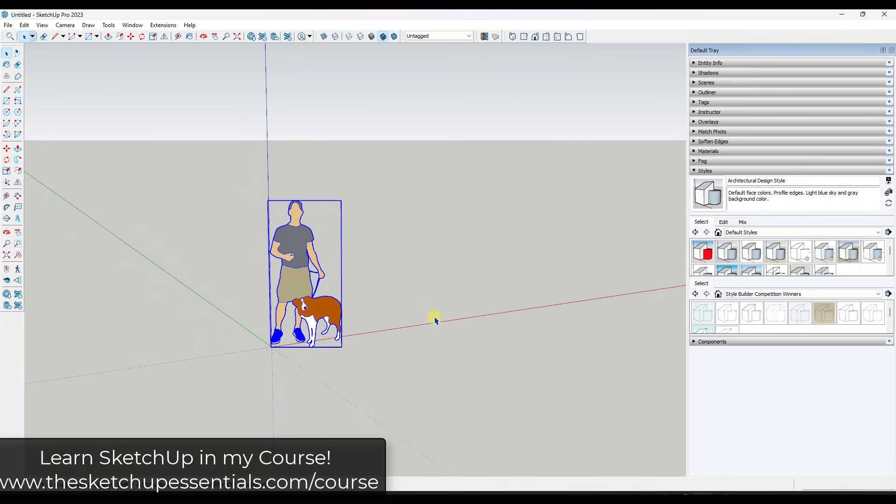
scroll(367, 282, up, 2)
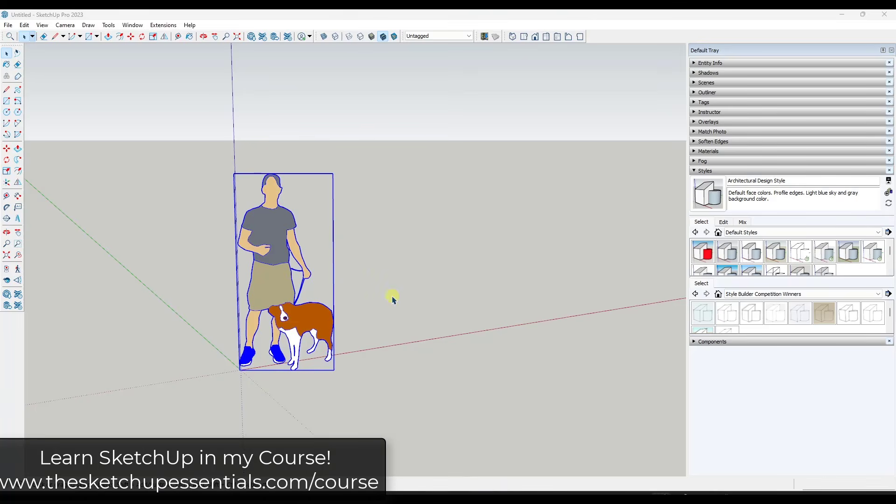
middle_drag(391, 299, 465, 344)
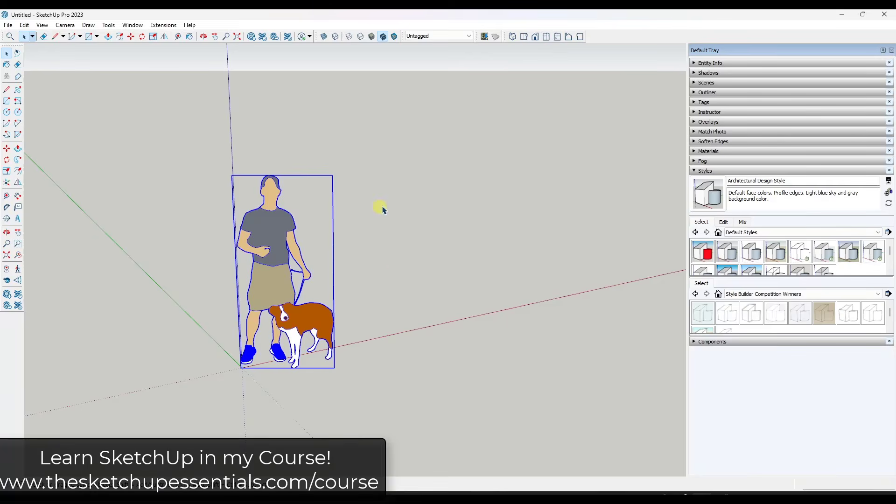
mouse_move(466, 296)
middle_down()
mouse_move(472, 286)
mouse_move(459, 300)
middle_up()
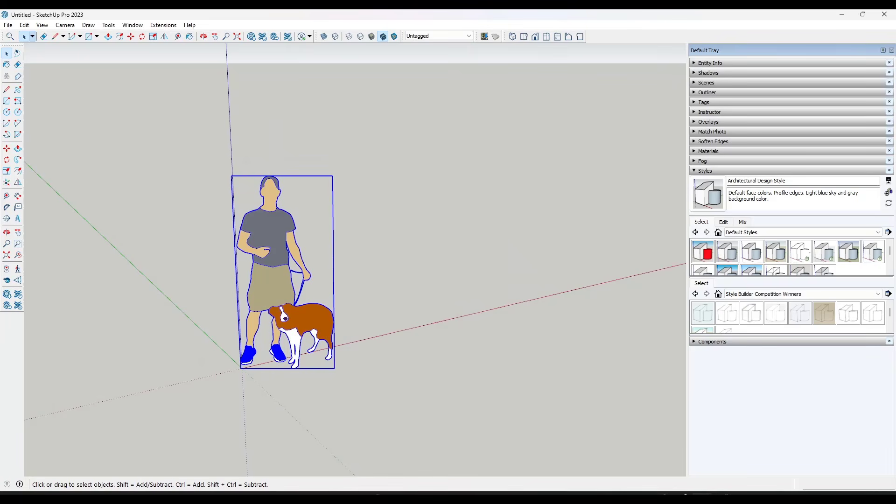
scroll(247, 245, down, 3)
scroll(438, 240, up, 2)
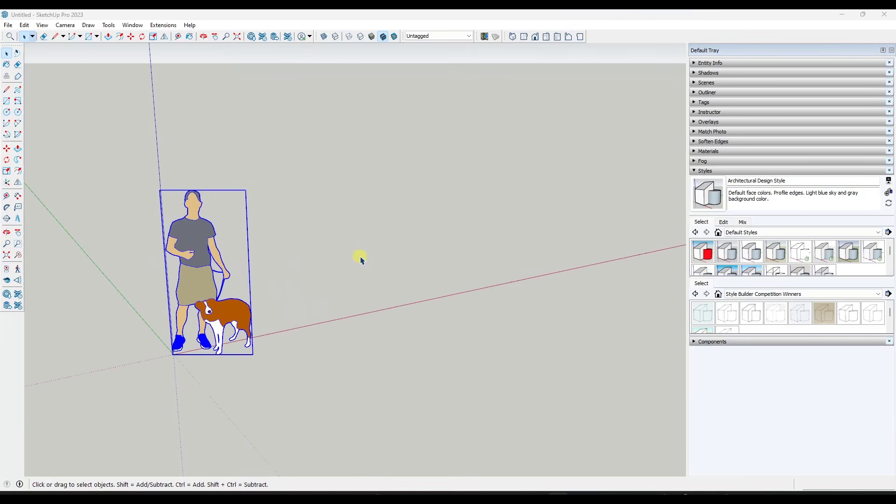
Draw a 2'3" line along the green axis on the ground, beside the scale figure
click(370, 306)
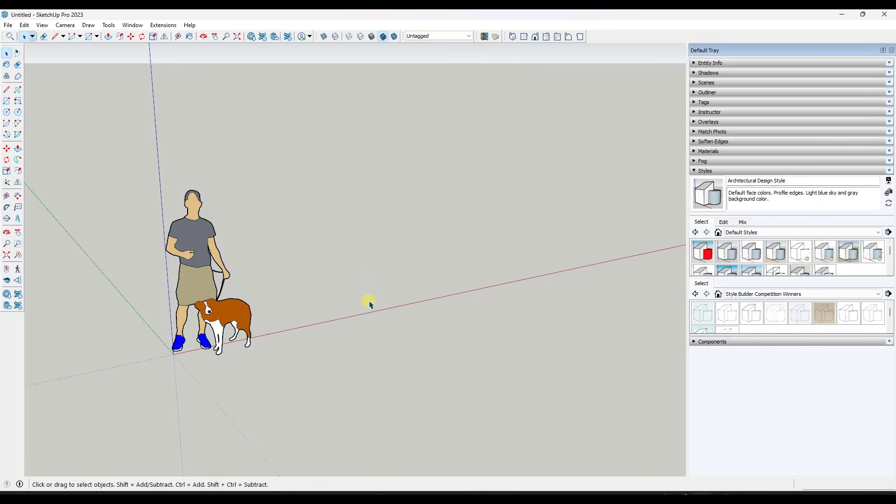
key(l)
click(368, 297)
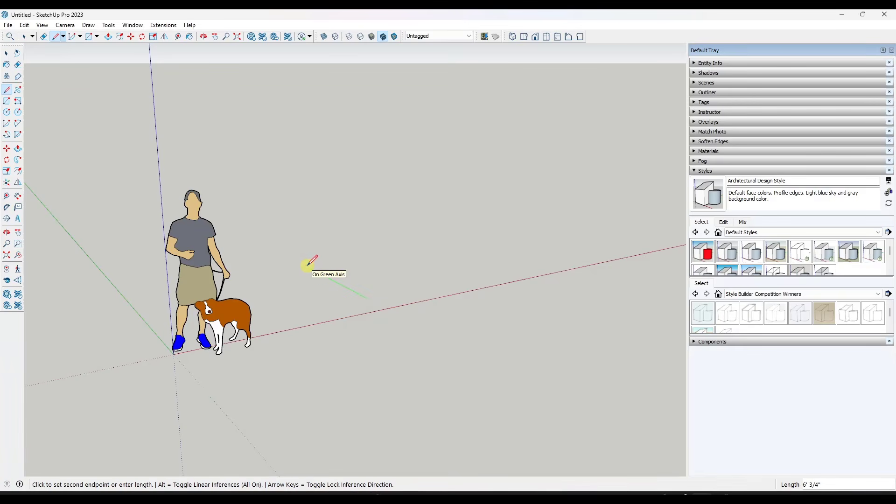
text(2'3)
key(Return)
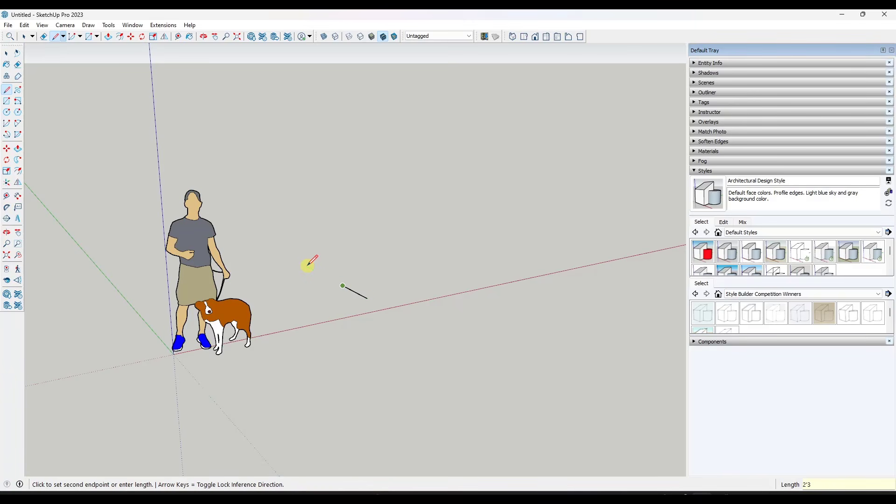
key(space)
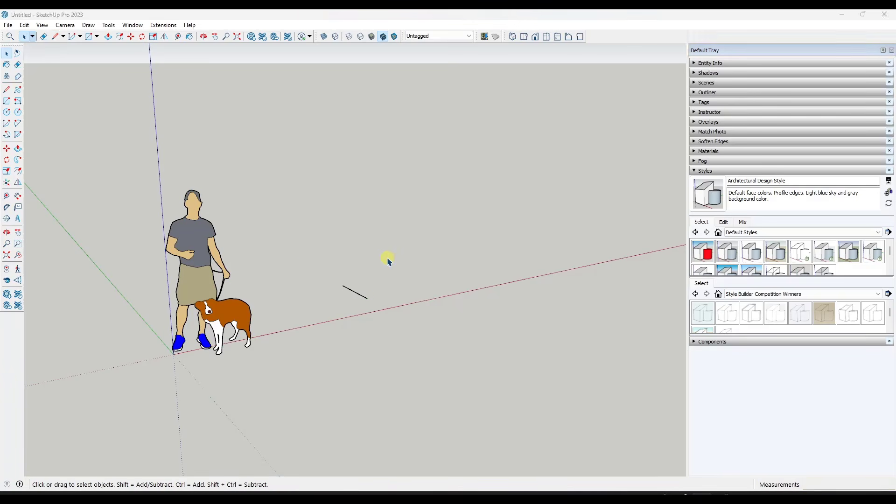
Draw a second line about 2'6" long parallel to the red axis from the far end of the first line
middle_drag(387, 256, 370, 296)
scroll(410, 216, up, 5)
key(l)
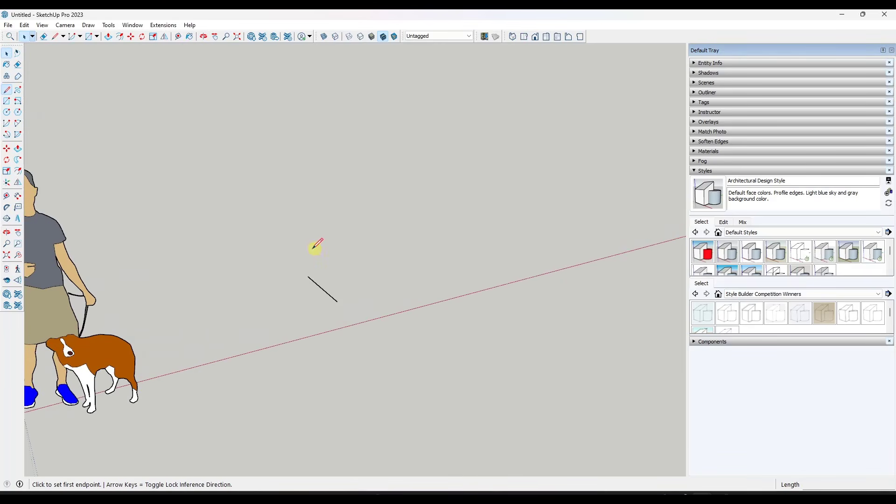
click(307, 276)
text(2)
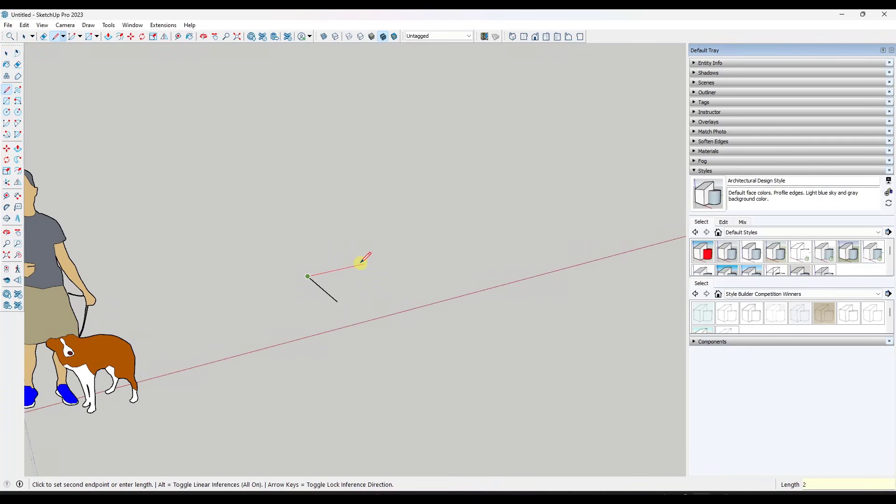
key(Return)
Draw a rectangle between the free ends of the two lines to form the cabinet's base face
key(r)
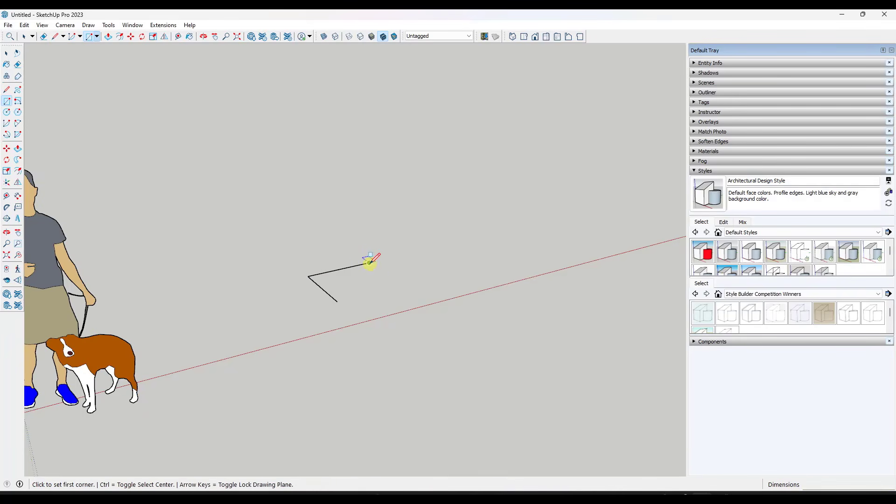
click(369, 263)
click(338, 301)
key(space)
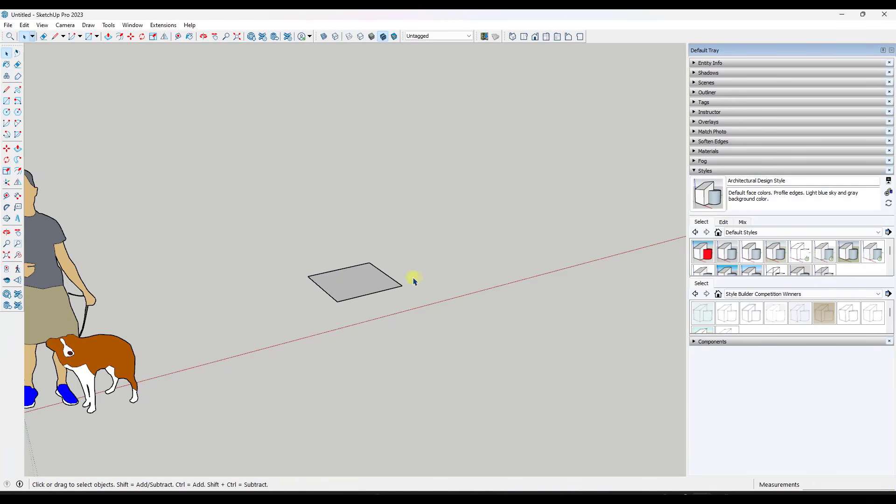
Push/Pull the base face upward into a cabinet box about 2'9" tall
scroll(393, 280, up, 3)
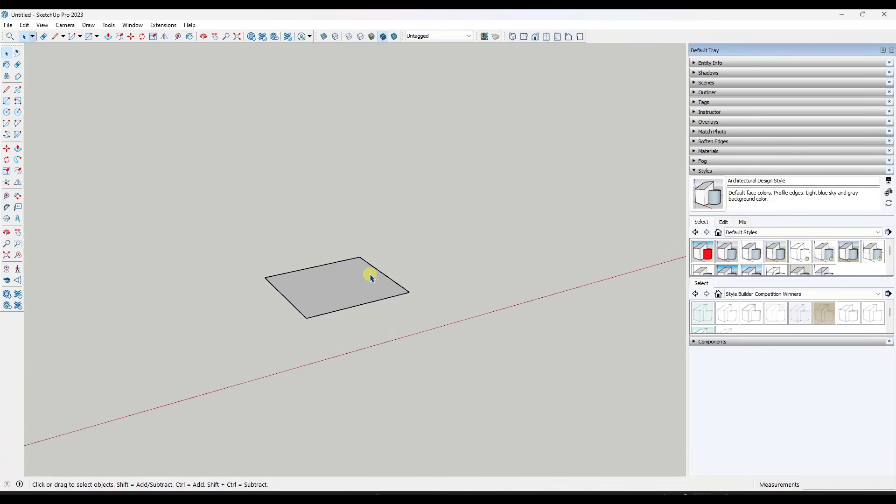
mouse_move(348, 279)
middle_down()
mouse_move(340, 276)
mouse_move(356, 270)
mouse_move(343, 288)
middle_up()
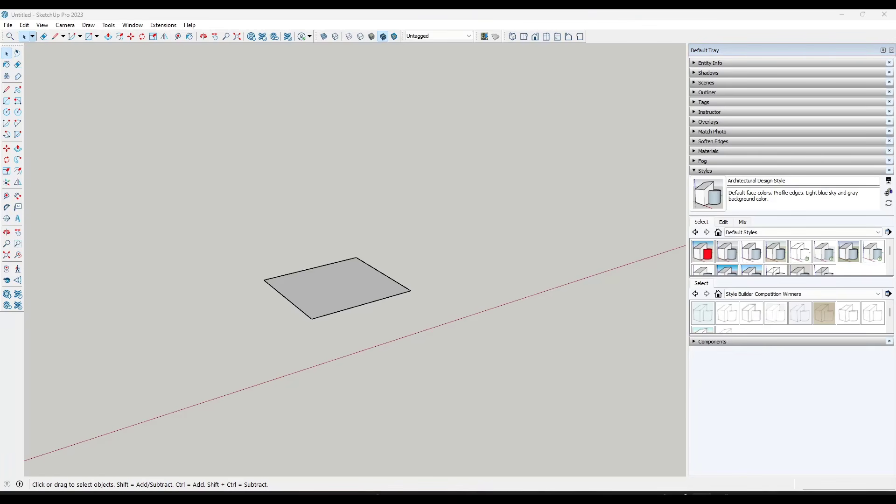
key(p)
click(340, 297)
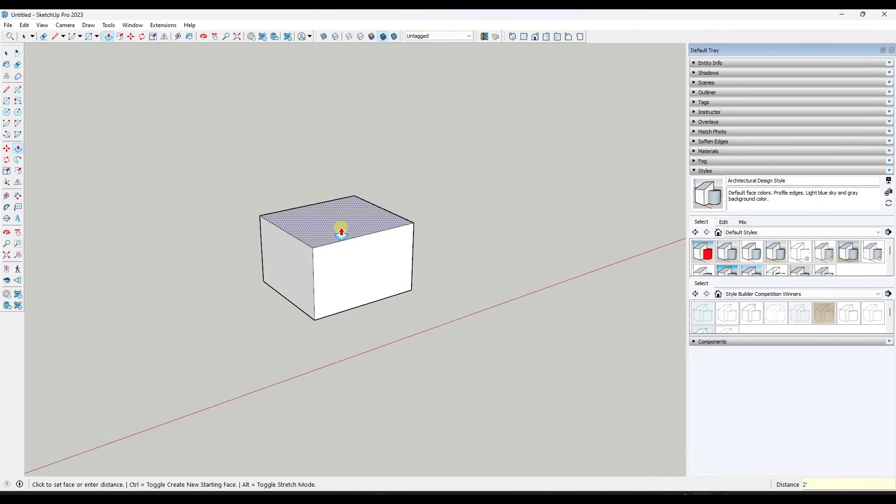
key(Return)
key(space)
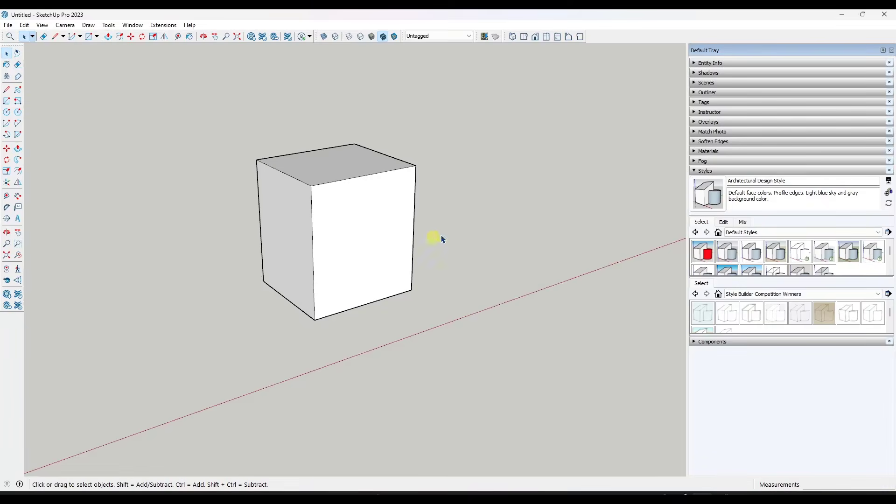
Draw a horizontal line across the cabinet's front face 4" above its bottom edge to mark the toe kick
scroll(441, 240, down, 2)
middle_drag(367, 250, 395, 256)
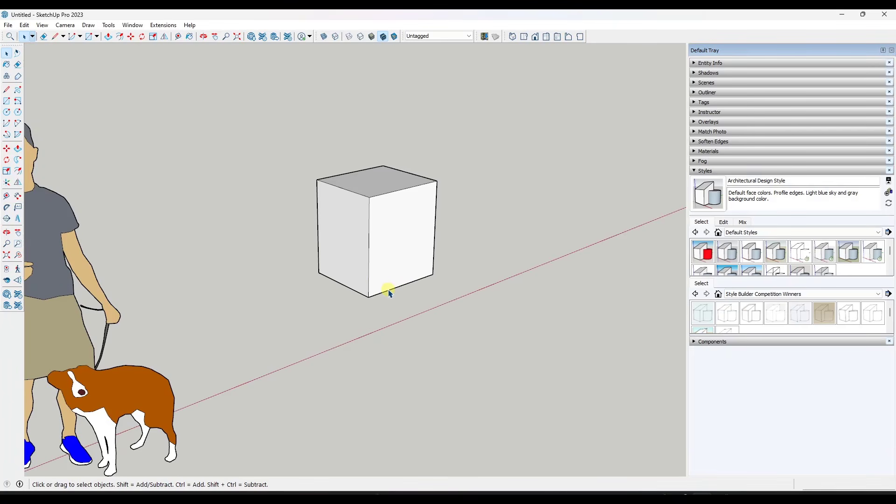
scroll(406, 280, up, 3)
key(l)
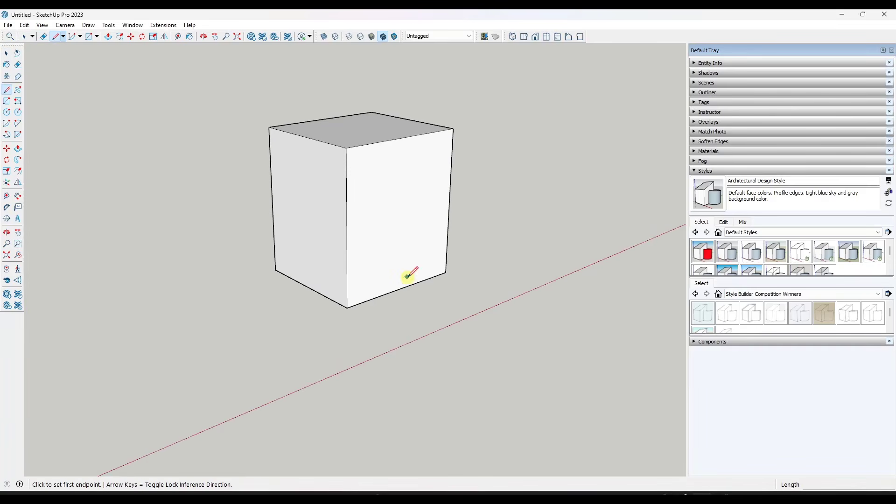
click(347, 308)
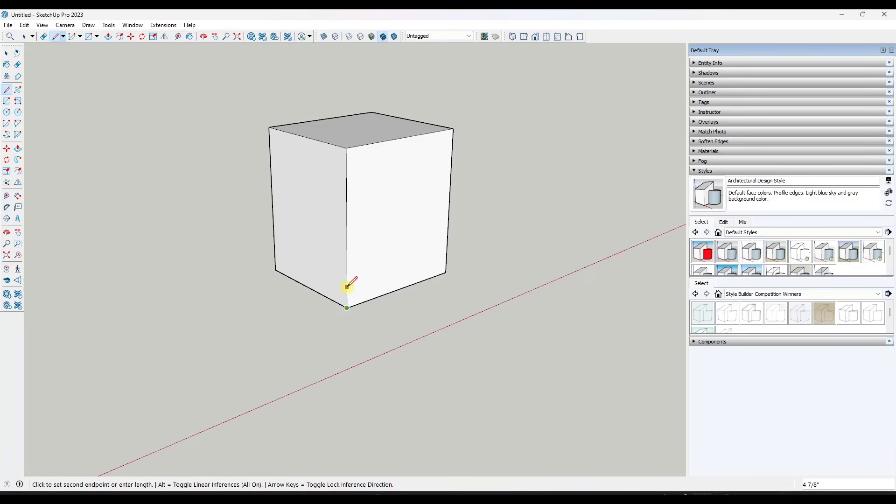
text(4.5)
key(Return)
click(347, 288)
click(446, 256)
key(space)
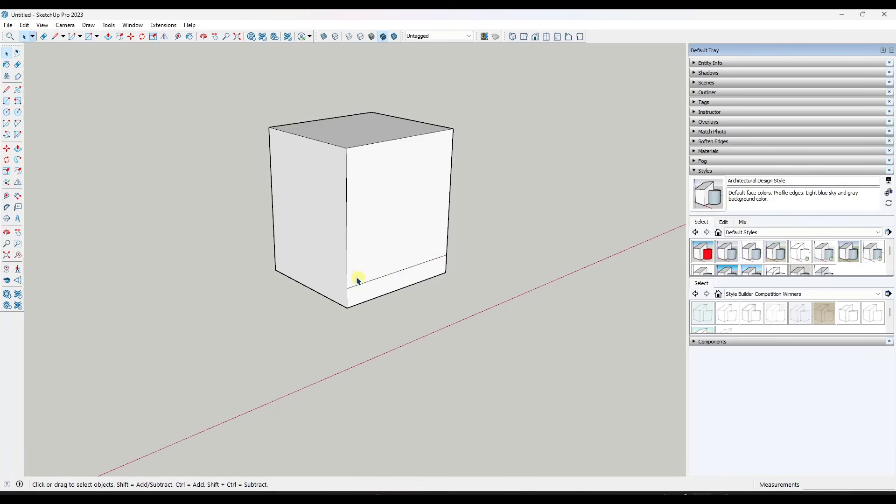
Push the strip below the line on the front face inward to form a recessed toe kick
key(p)
click(386, 290)
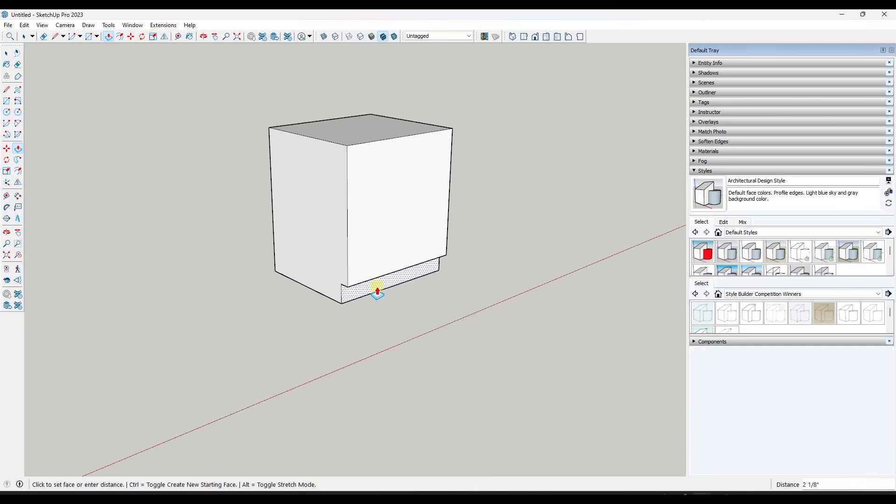
click(378, 292)
key(o)
drag(452, 294, 392, 286)
key(space)
Offset the edges of the cabinet's top face inward by 3/4" for the wall thickness
scroll(411, 220, down, 3)
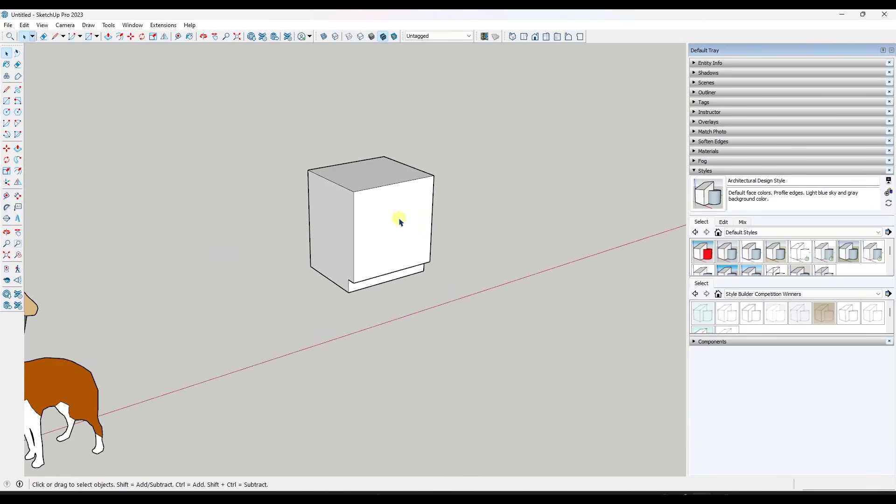
middle_drag(400, 220, 402, 172)
scroll(402, 172, up, 3)
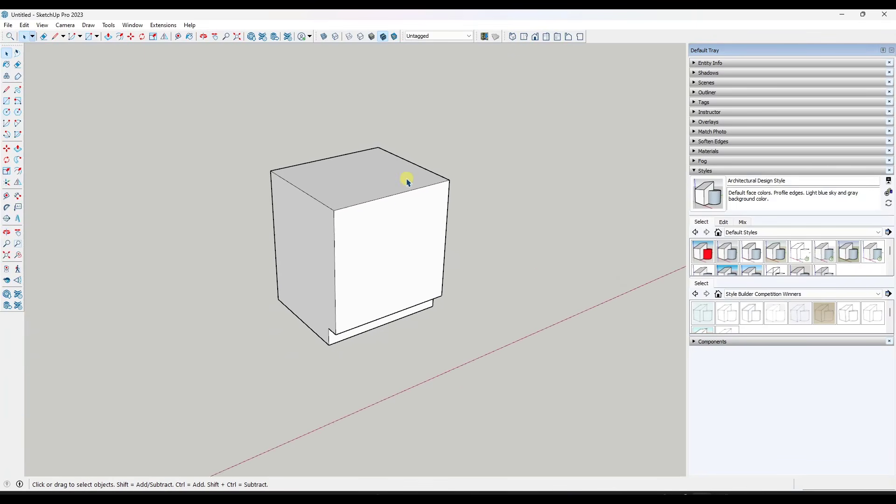
scroll(407, 182, up, 1)
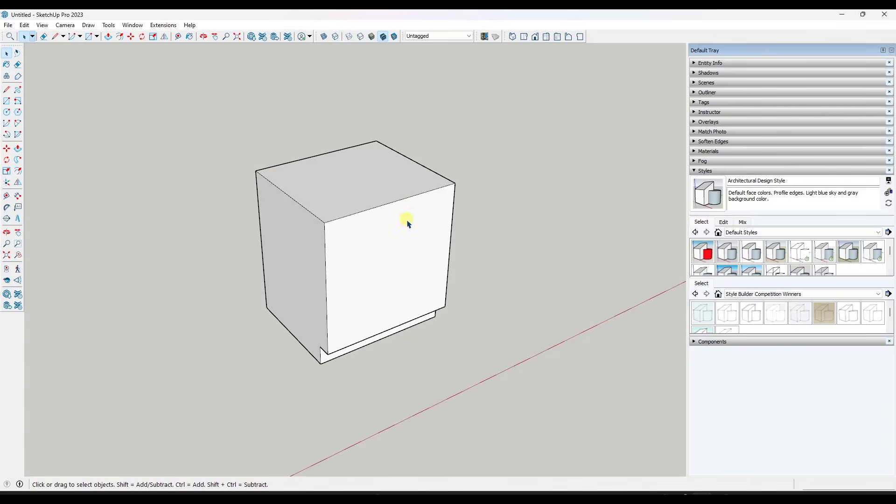
middle_drag(384, 206, 373, 187)
key(f)
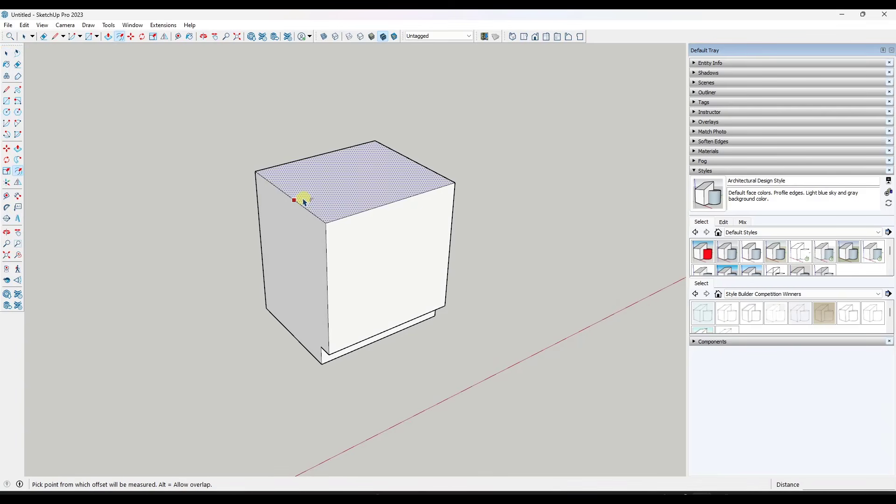
click(296, 198)
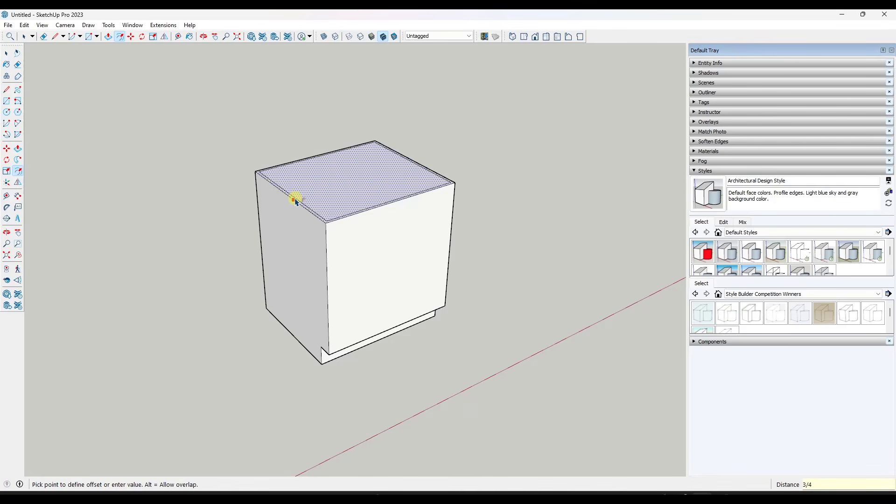
click(296, 199)
key(space)
Push the inner top face down into the box to hollow out the cabinet
key(p)
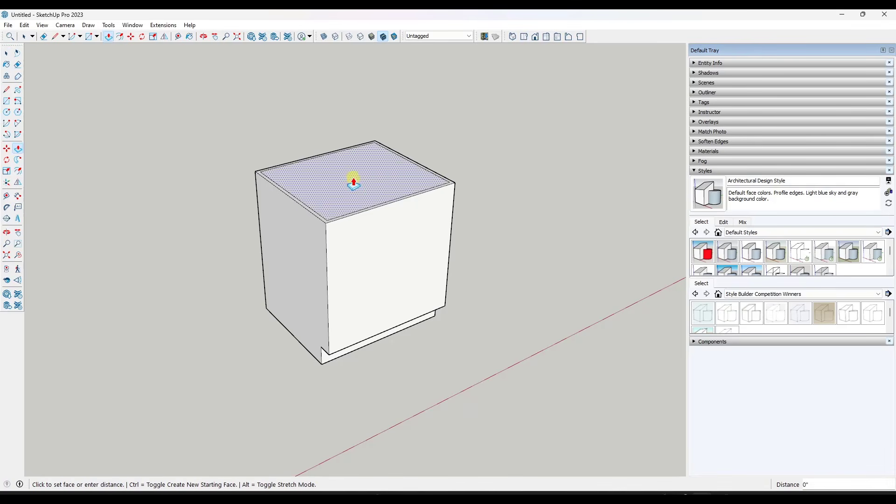
click(353, 185)
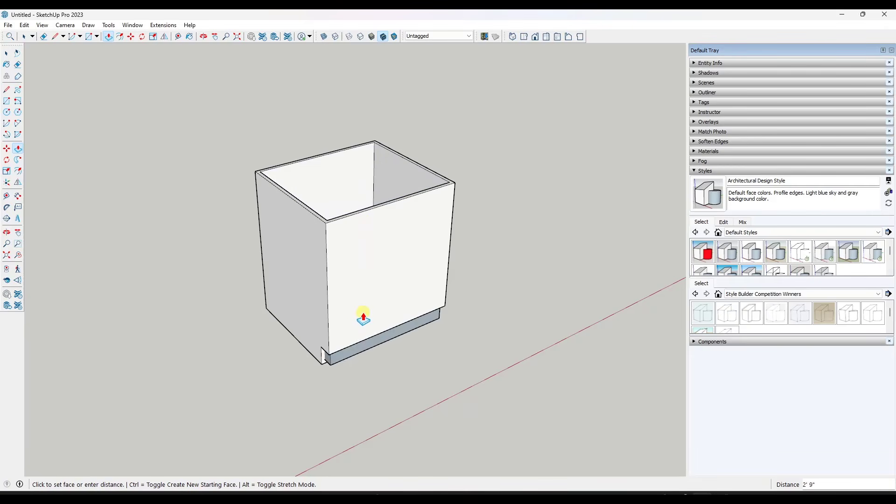
click(362, 294)
key(space)
Select all connected geometry of the hollow cabinet and make it a group
mouse_move(381, 278)
middle_down()
mouse_move(398, 65)
mouse_move(390, 261)
mouse_move(382, 254)
middle_up()
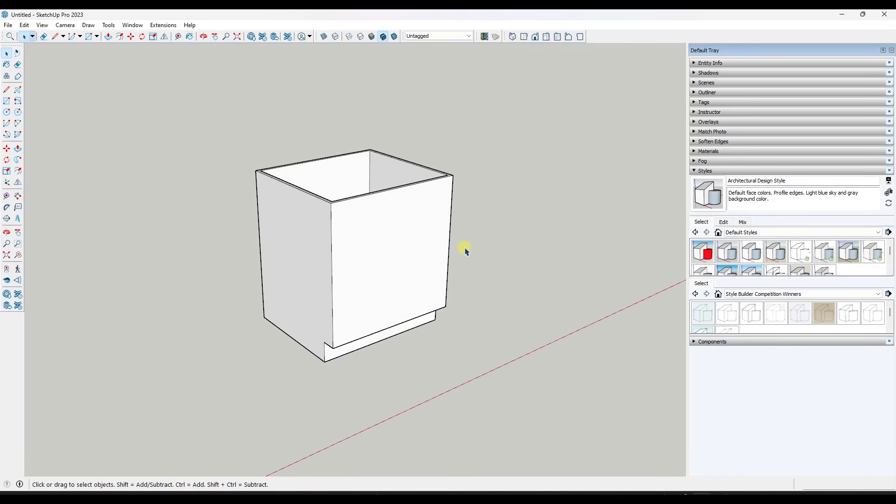
middle_drag(464, 248, 408, 252)
scroll(410, 251, down, 2)
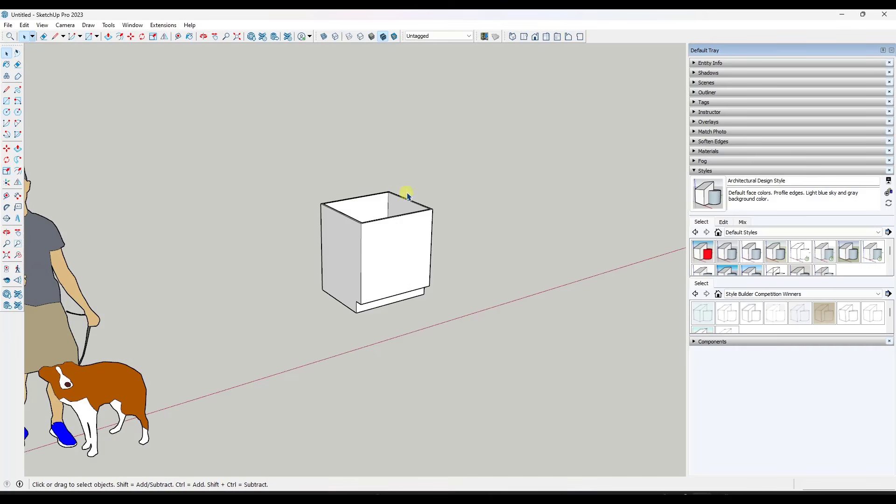
scroll(405, 196, down, 2)
scroll(407, 195, up, 3)
scroll(399, 199, up, 1)
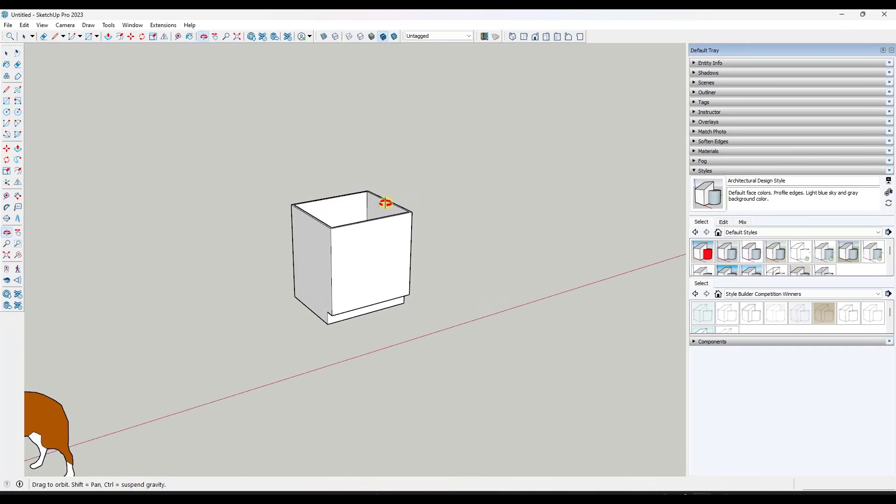
triple_click(385, 197)
right_click(385, 197)
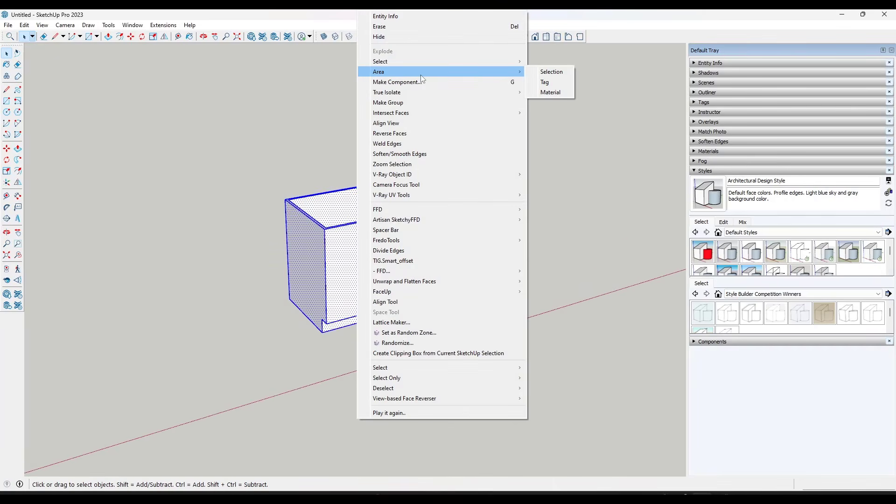
click(408, 102)
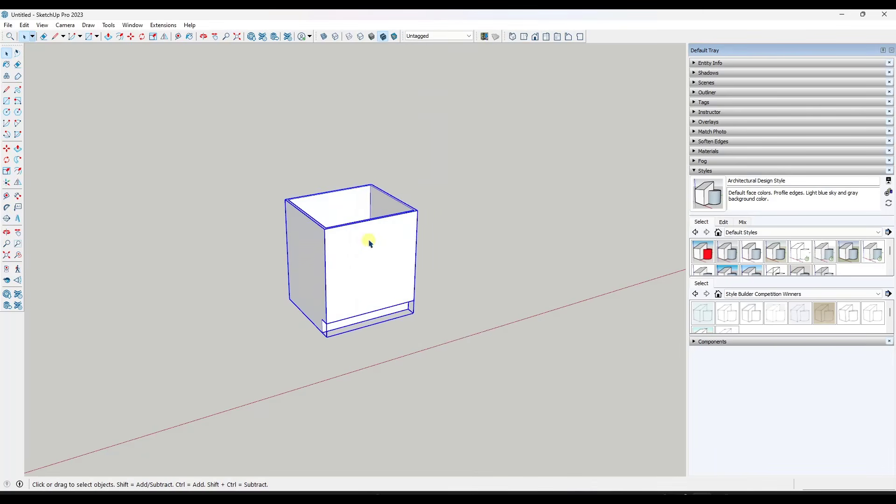
Draw a rectangle over the cabinet's open top between its diagonally opposite outer corners
key(r)
click(325, 232)
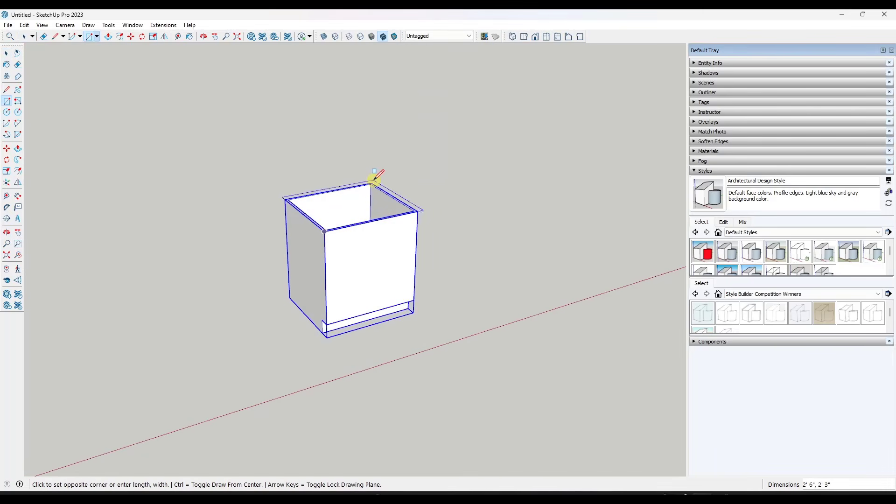
click(371, 184)
key(space)
Pull the rectangle over the cabinet's opening up about 1 5/8" into a solid top
key(p)
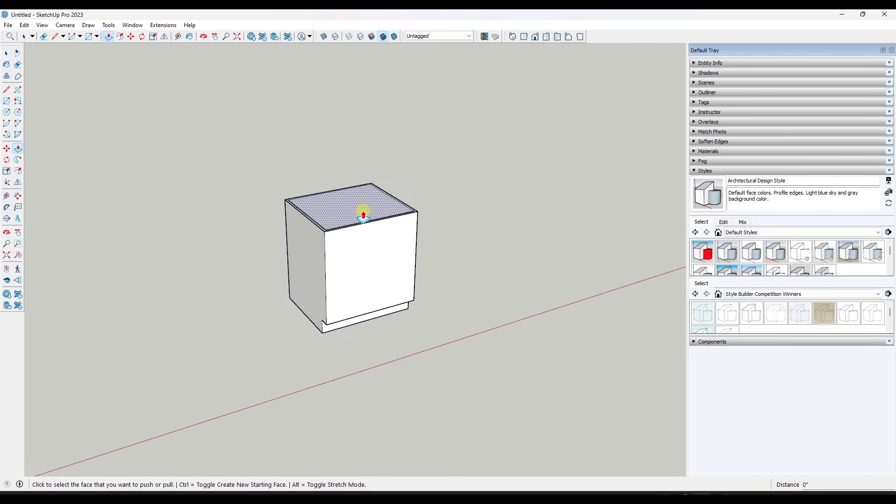
click(362, 208)
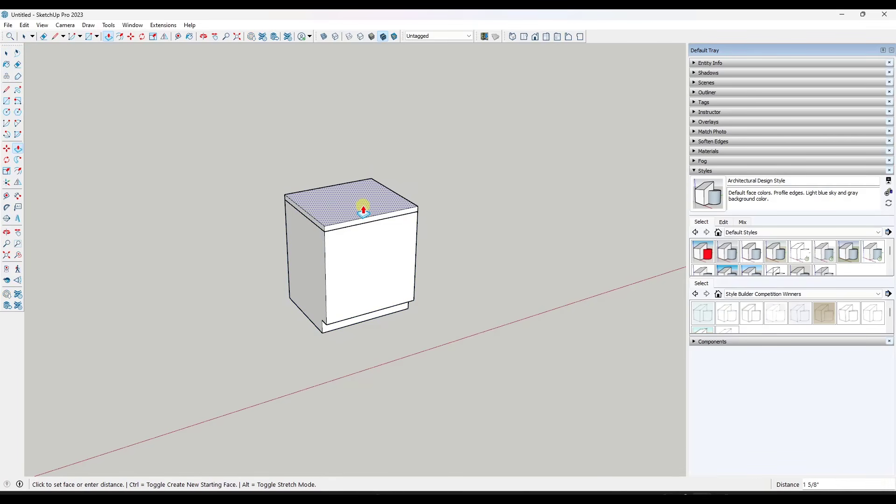
click(364, 211)
key(space)
Delete the solid top from the cabinet, leaving the cabinet group in place
click(359, 261)
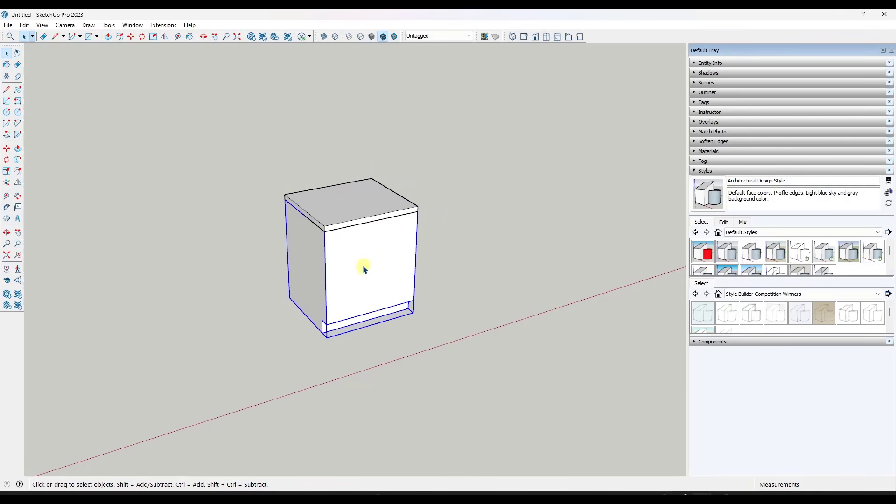
click(348, 206)
key(Delete)
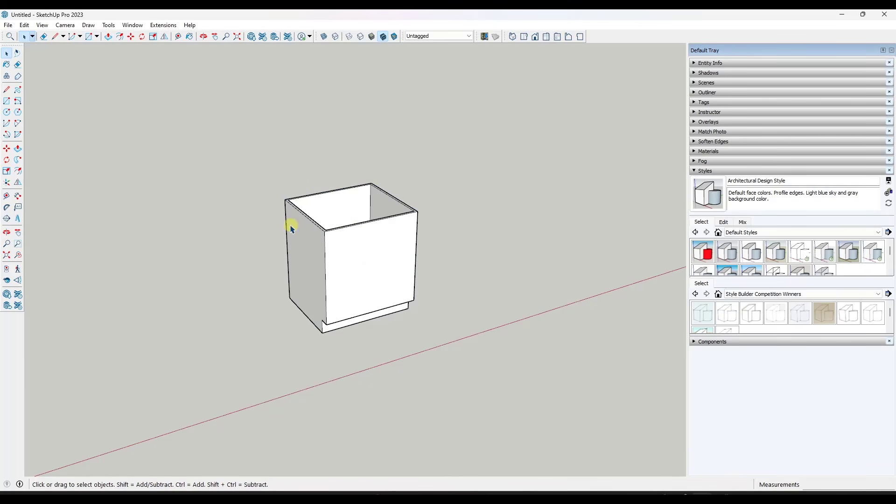
Copy the open cabinet group about 8' 5 13/16" along the red axis, using its front bottom corner as the base point
scroll(290, 227, down, 2)
click(304, 244)
scroll(304, 245, down, 2)
scroll(375, 216, up, 2)
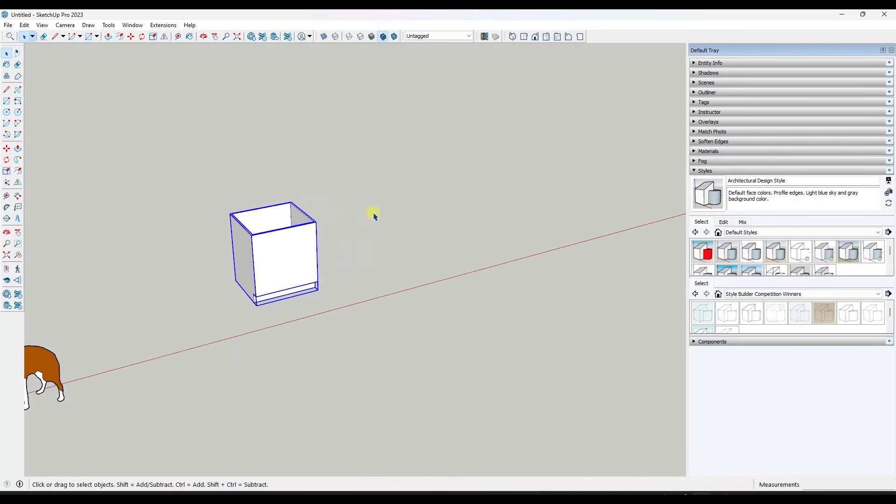
scroll(375, 216, up, 2)
middle_drag(252, 270, 260, 250)
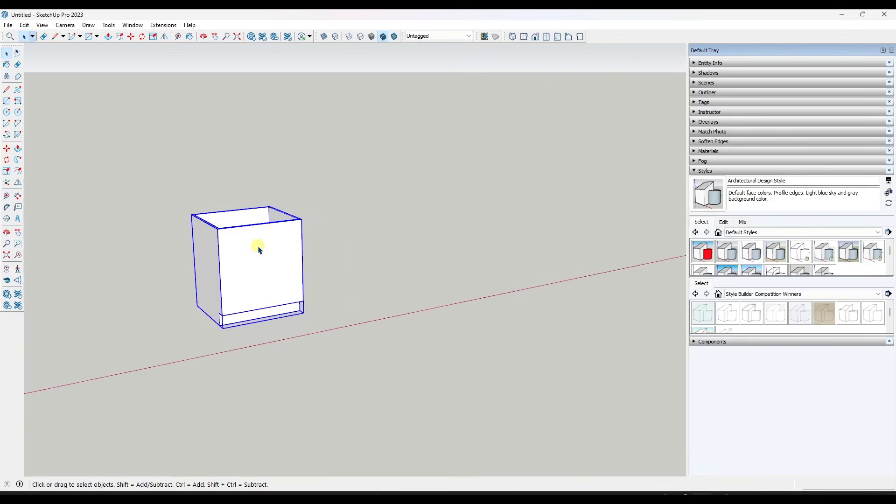
key(m)
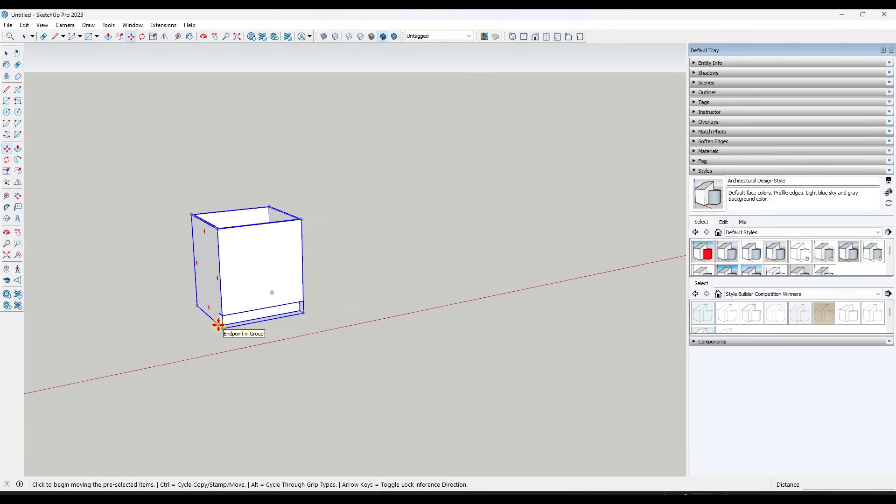
click(218, 325)
key(ctrl)
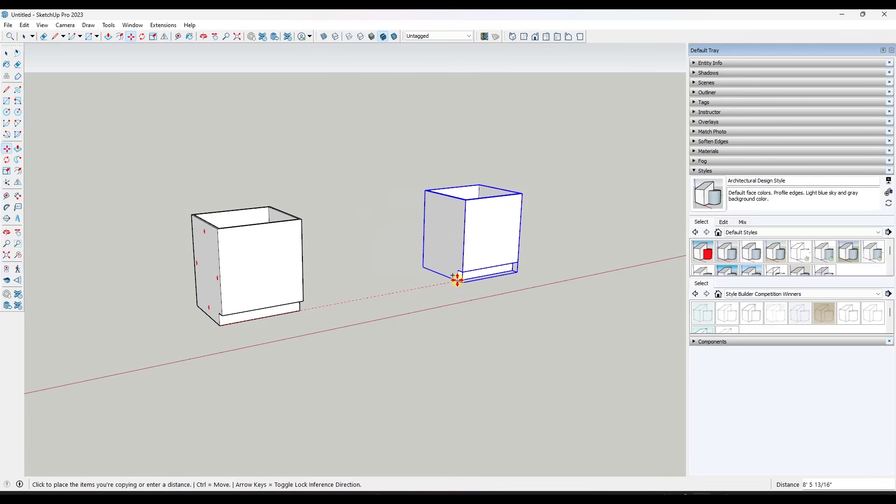
click(459, 281)
key(space)
Draw a 1' 3" by 2' 5 1/2" rectangle on the copied cabinet's front, from the midpoint above the toe kick to the upper left corner
scroll(595, 224, up, 2)
scroll(290, 224, up, 2)
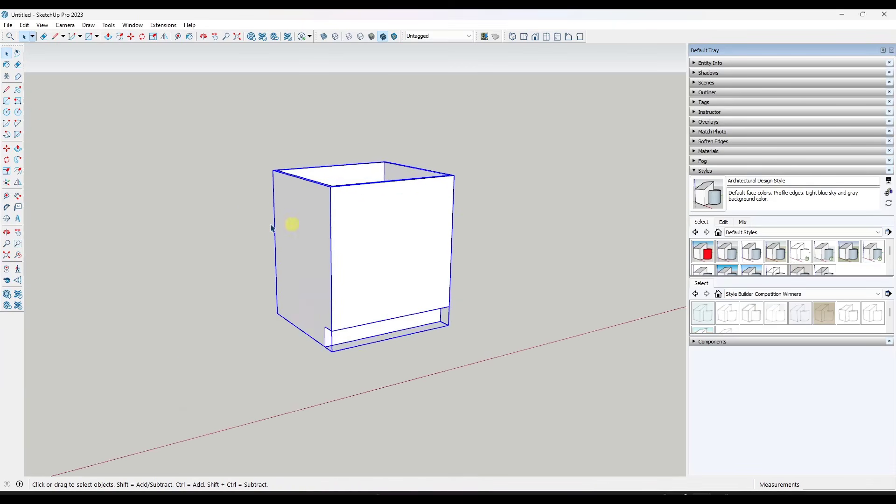
scroll(462, 228, down, 2)
scroll(374, 240, up, 3)
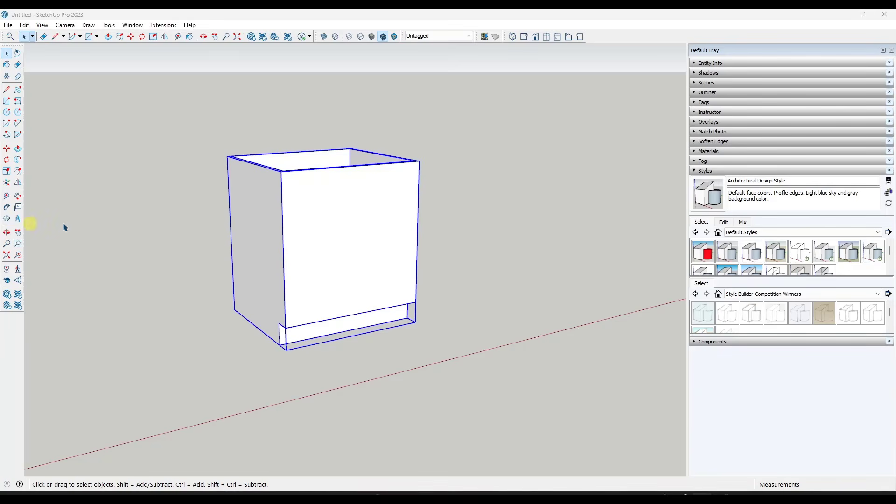
click(371, 236)
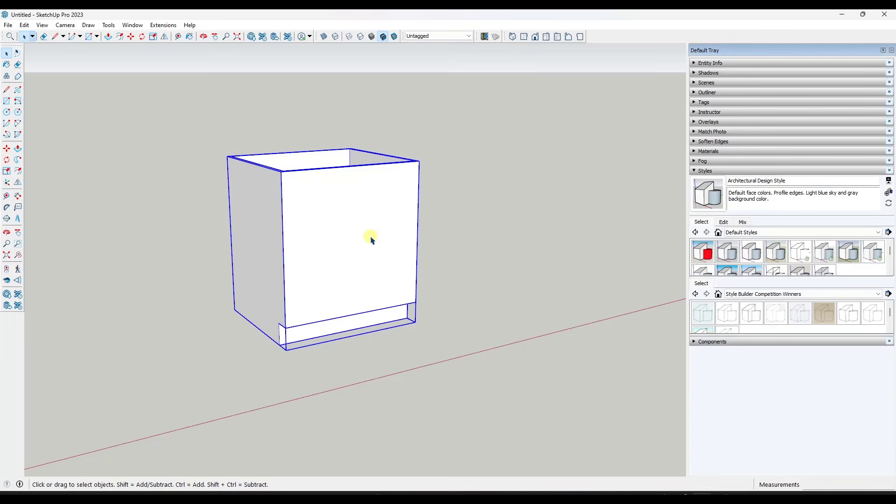
key(l)
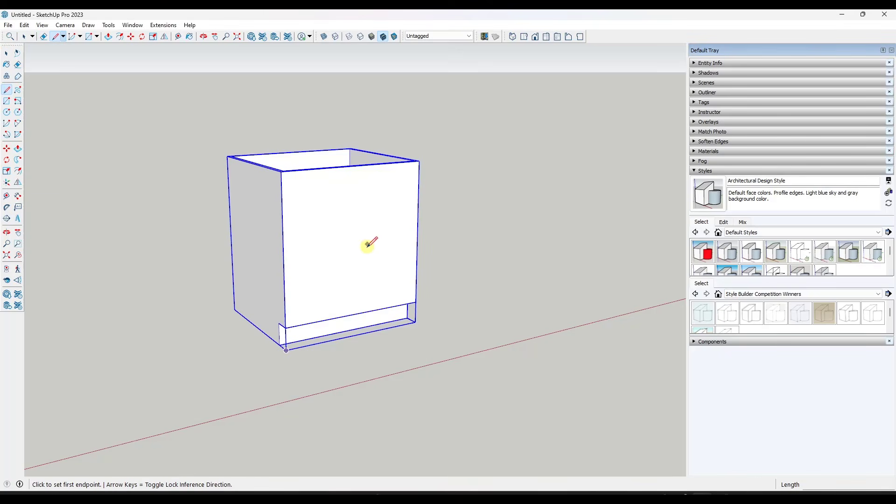
key(r)
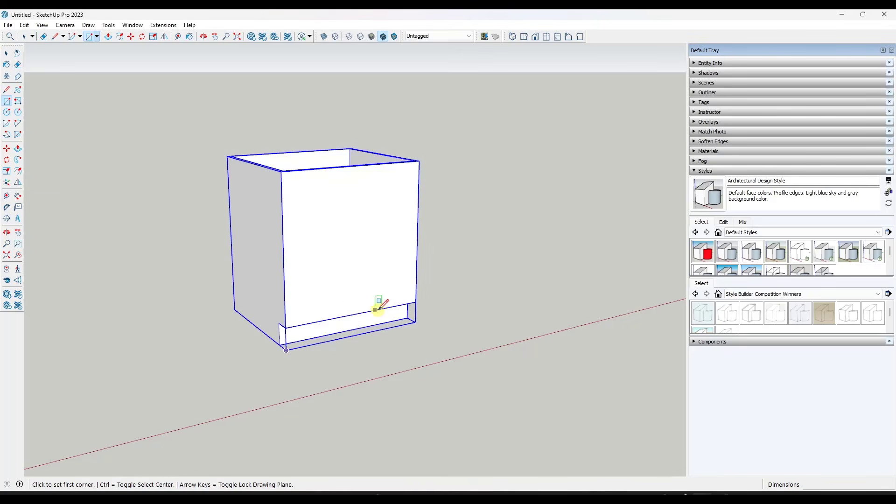
key(space)
key(r)
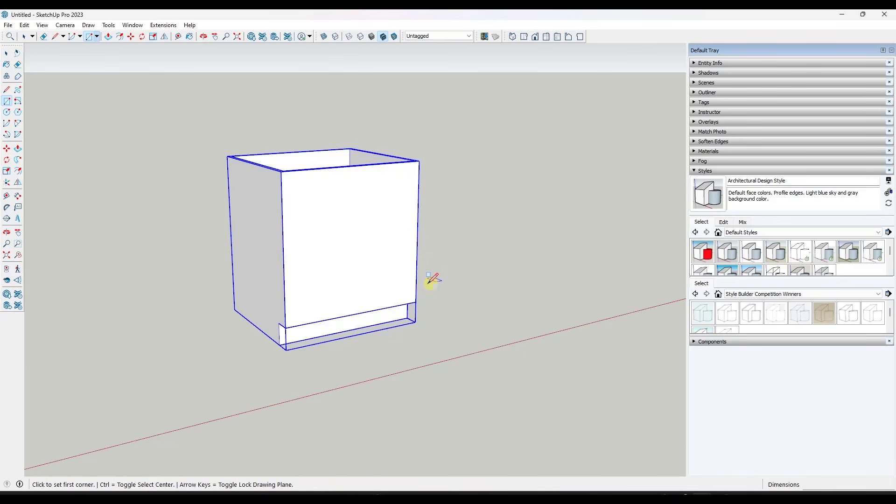
click(354, 314)
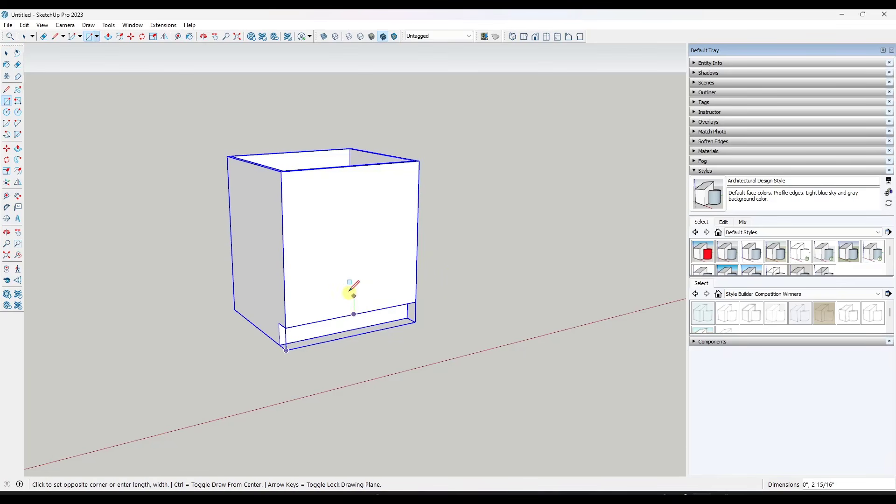
click(283, 171)
key(space)
Pull the rectangle on the cabinet's left front half outward 3/4" to form a door panel
middle_drag(452, 227, 327, 238)
scroll(332, 242, up, 3)
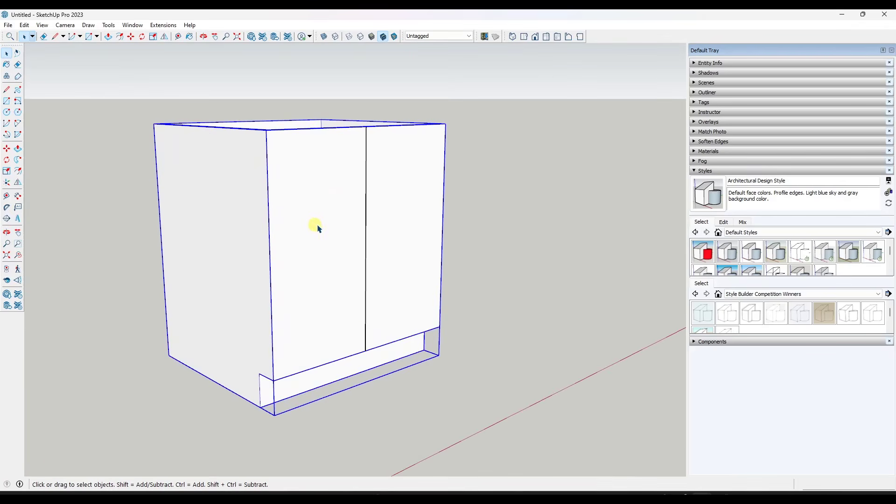
key(p)
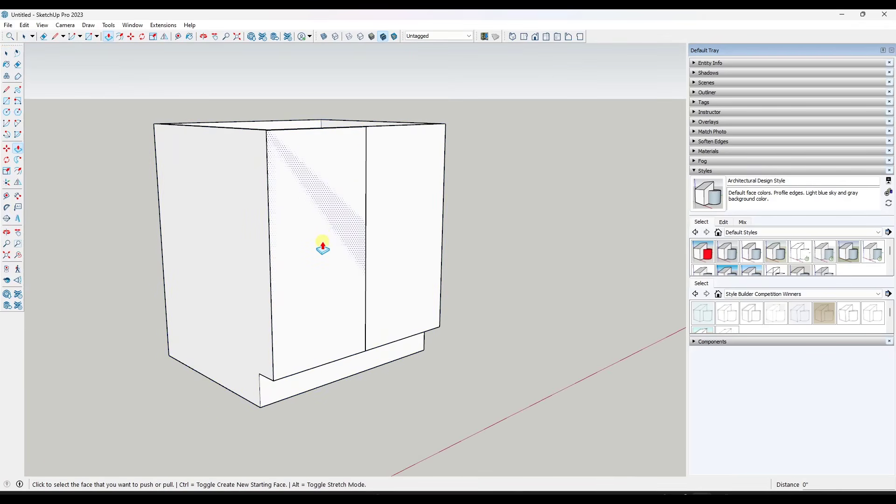
click(325, 246)
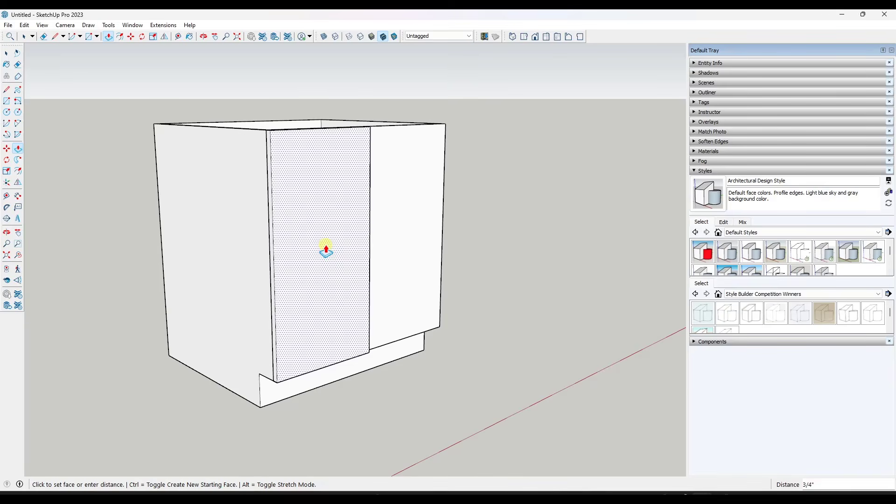
click(327, 252)
key(space)
Select all of the door panel's geometry and make it a component named "Cabinet - Flush Door"
middle_drag(502, 264, 517, 228)
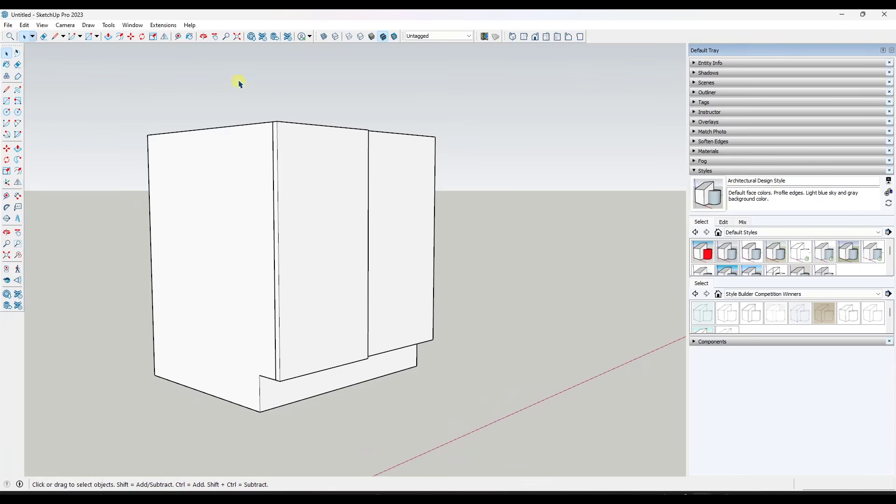
middle_drag(256, 121, 332, 180)
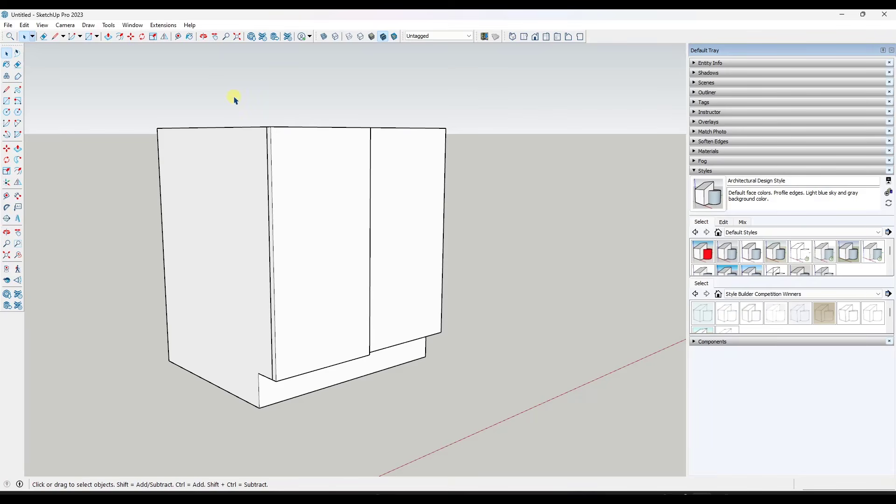
drag(234, 97, 389, 421)
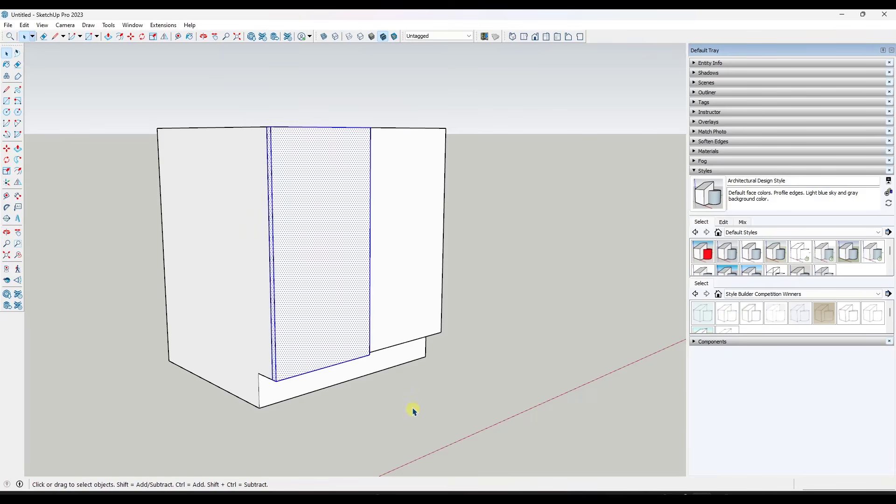
right_click(315, 219)
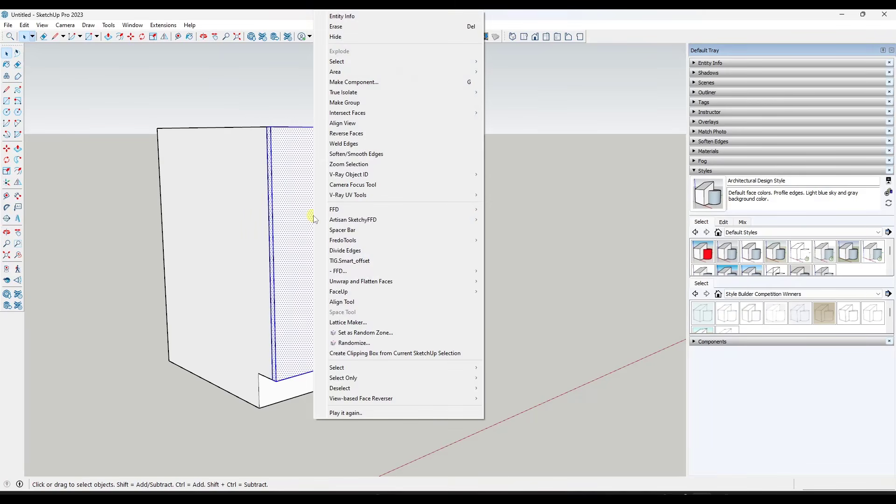
click(361, 83)
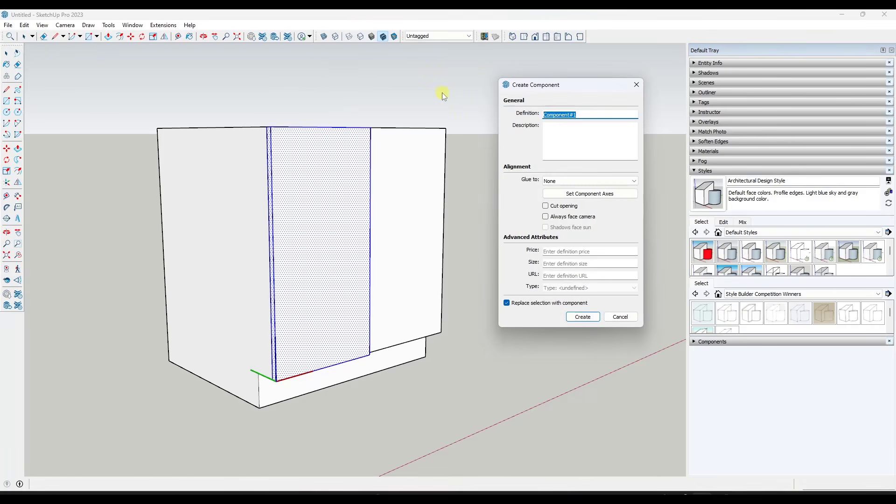
text(Cabinet - Flush Door)
click(583, 317)
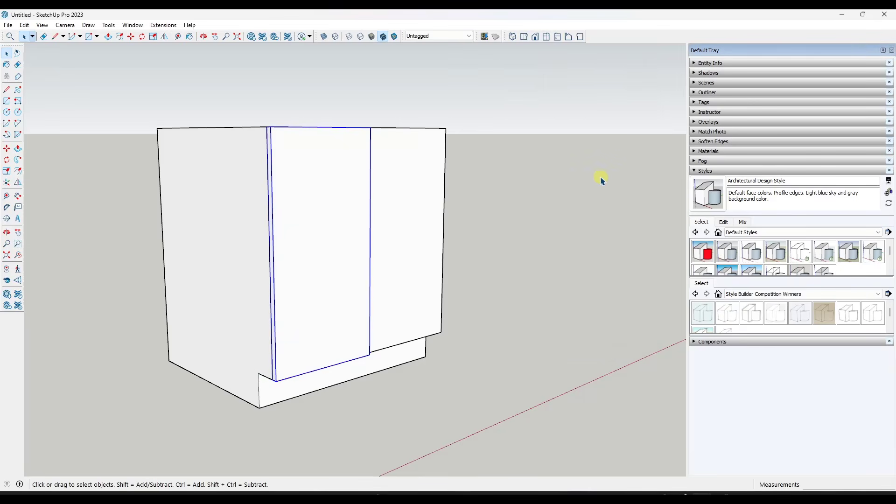
middle_drag(602, 181, 439, 228)
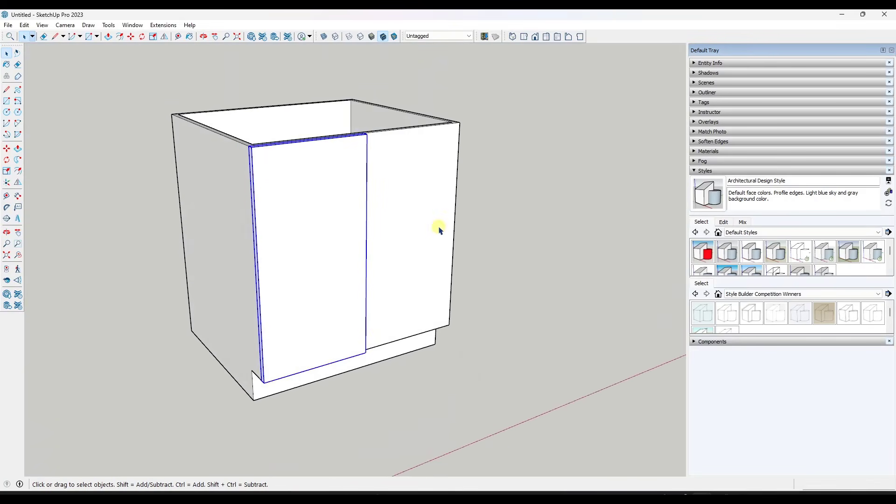
scroll(374, 168, up, 5)
key(m)
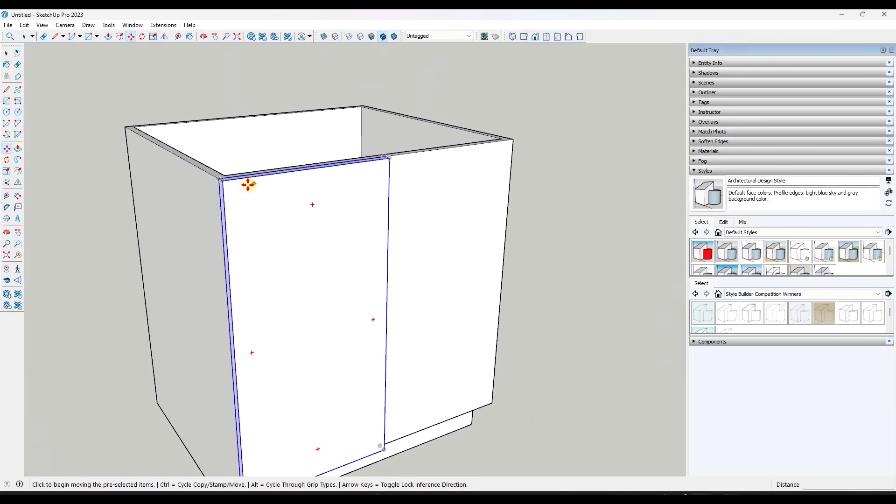
middle_drag(332, 191, 328, 242)
key(space)
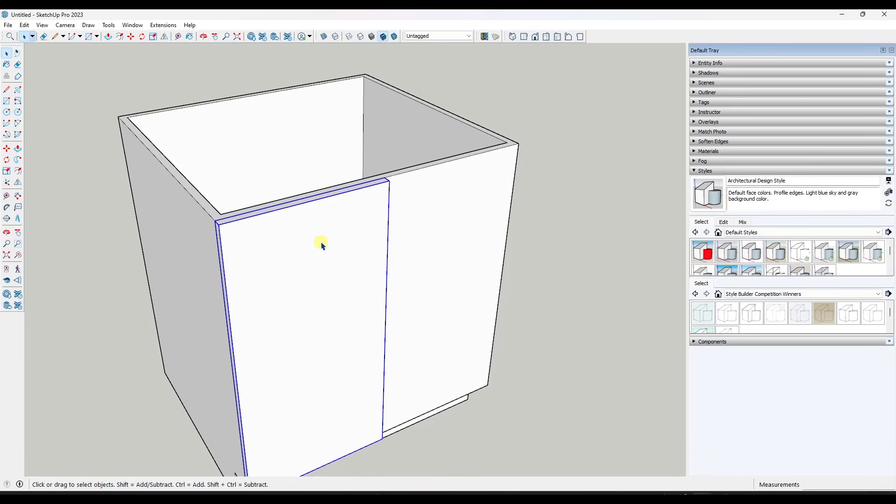
key(m)
click(217, 217)
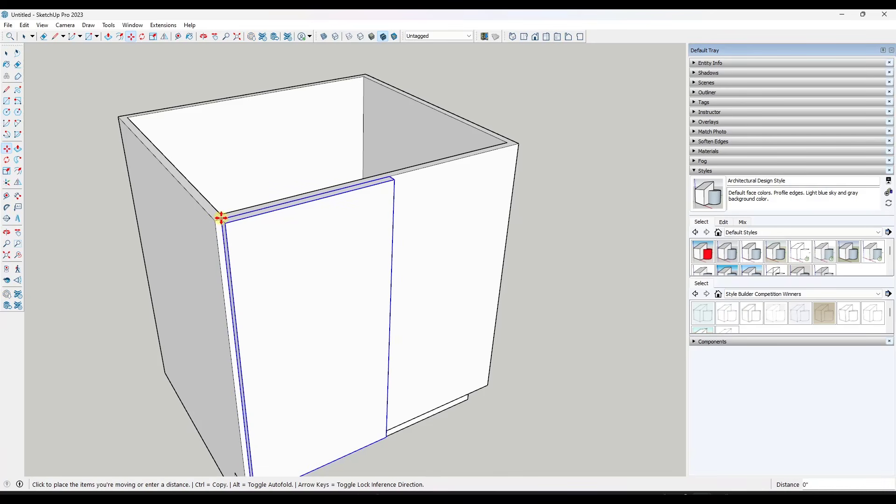
key(Escape)
key(space)
Copy the flush door 1' 3" along the red axis onto the right half of the cabinet front
key(m)
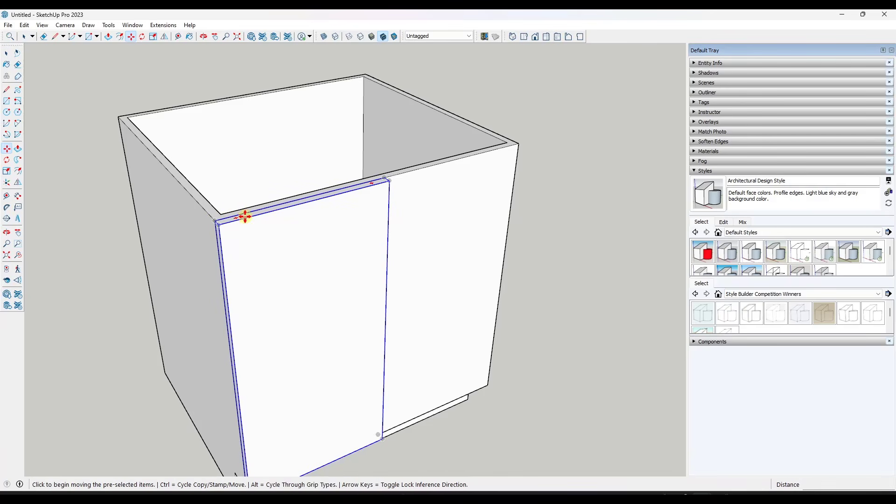
click(216, 219)
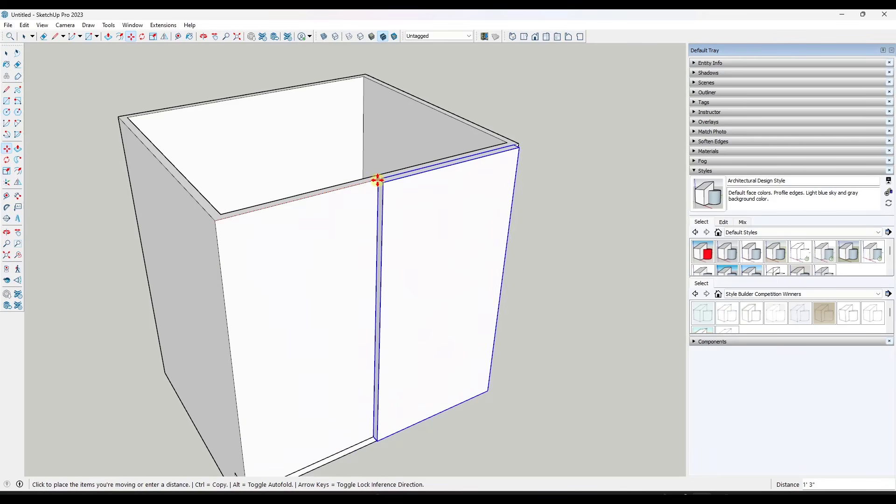
key(ctrl)
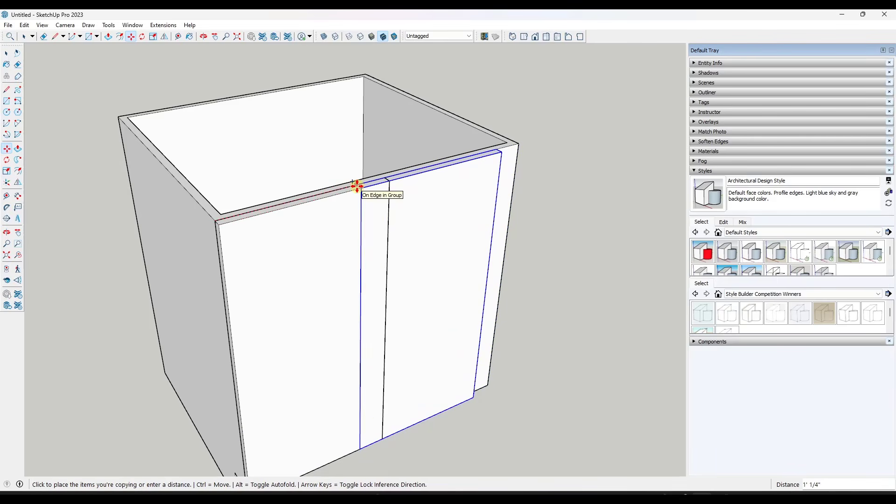
click(387, 177)
key(space)
Open the left flush door component for editing
middle_drag(516, 286, 527, 192)
scroll(514, 182, down, 5)
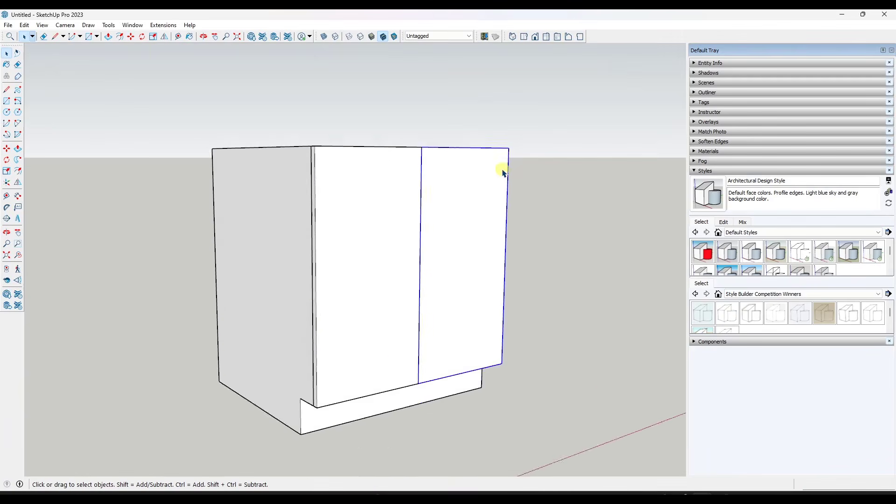
middle_drag(536, 240, 532, 282)
scroll(570, 177, up, 3)
middle_drag(569, 176, 528, 198)
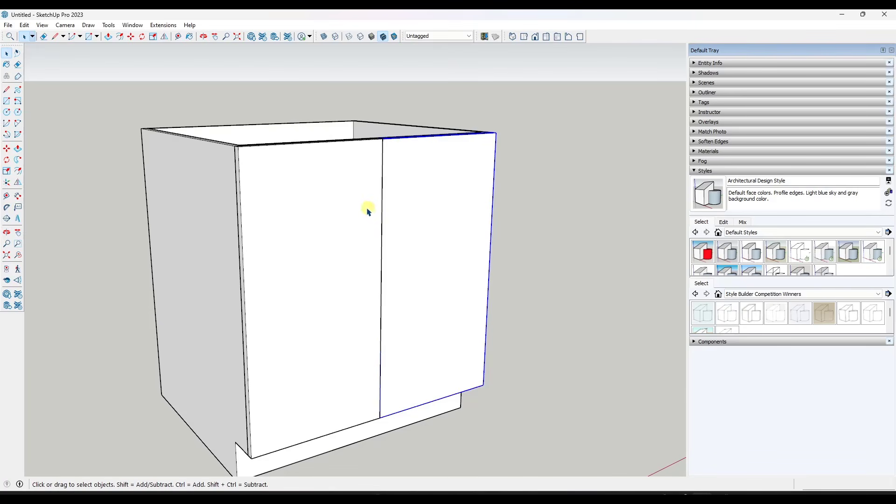
middle_drag(446, 192, 420, 215)
scroll(379, 151, up, 3)
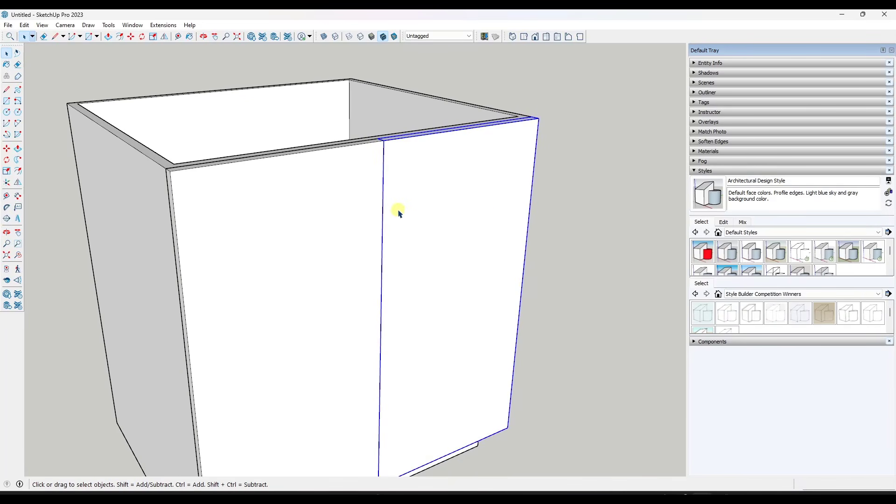
middle_drag(418, 205, 358, 180)
double_click(301, 186)
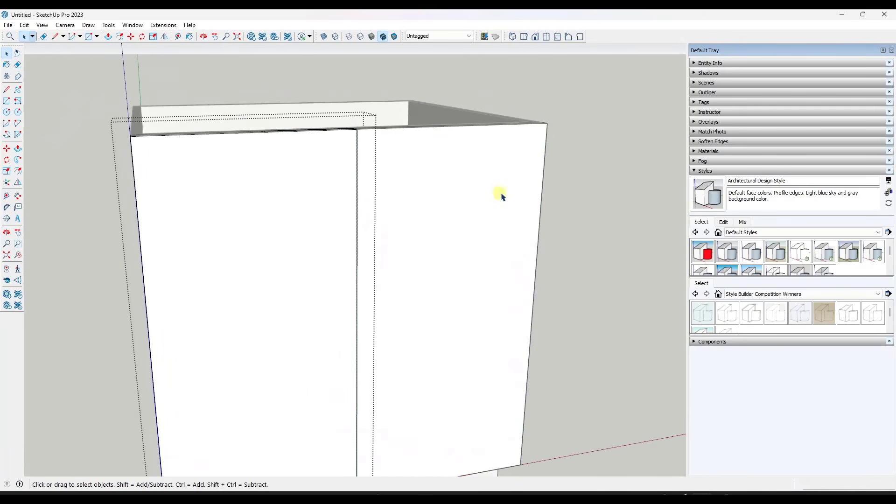
With X-ray display on, push the left flush door's inner side face in by 1/16" and close the component
middle_drag(500, 196, 286, 144)
scroll(280, 135, up, 2)
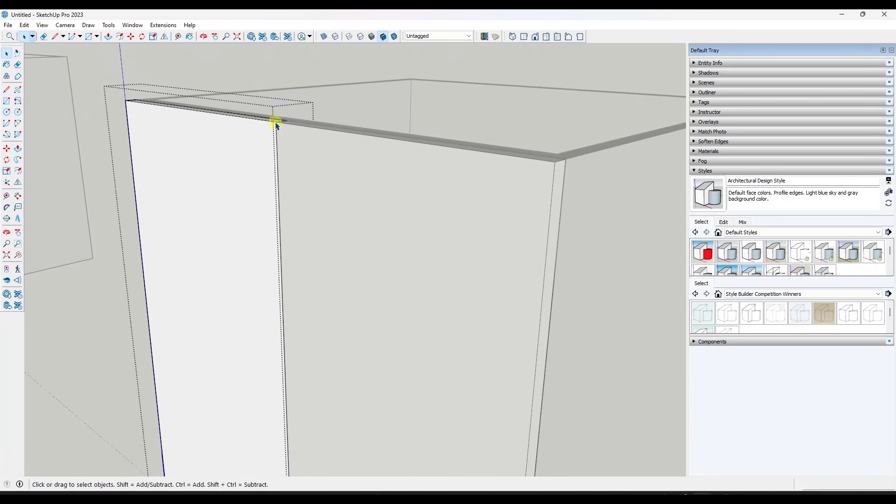
key(p)
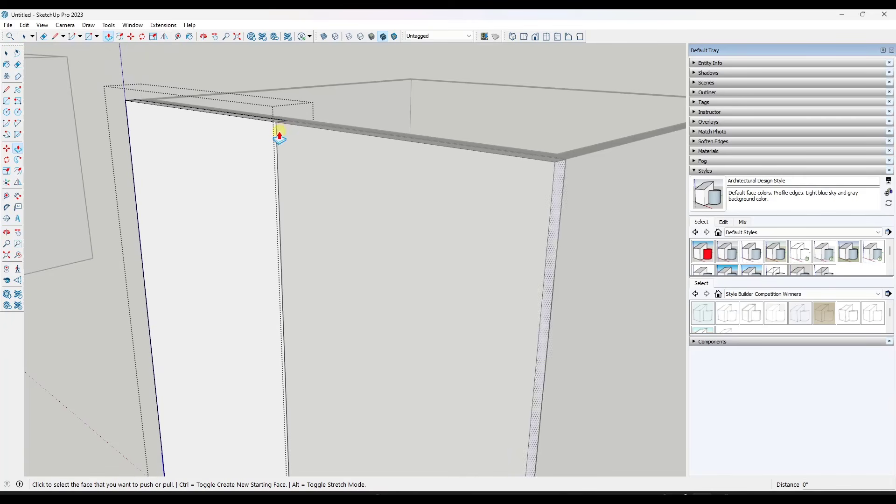
click(324, 36)
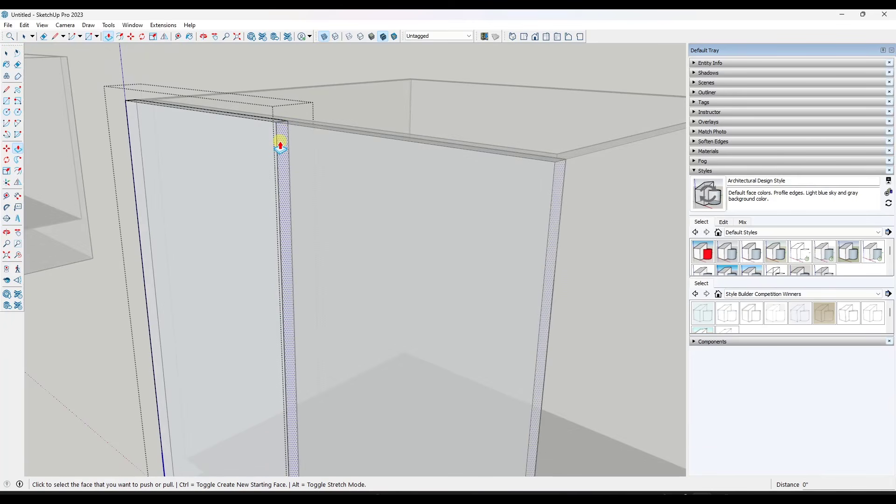
click(280, 146)
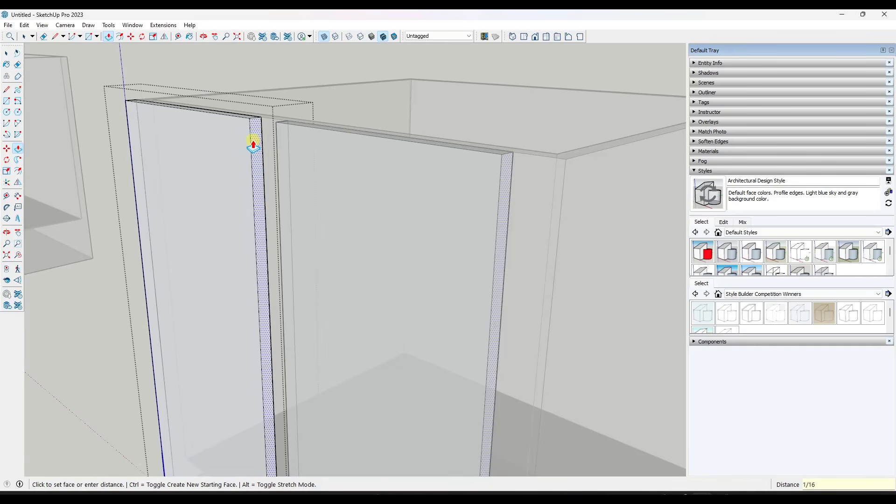
key(Escape)
key(space)
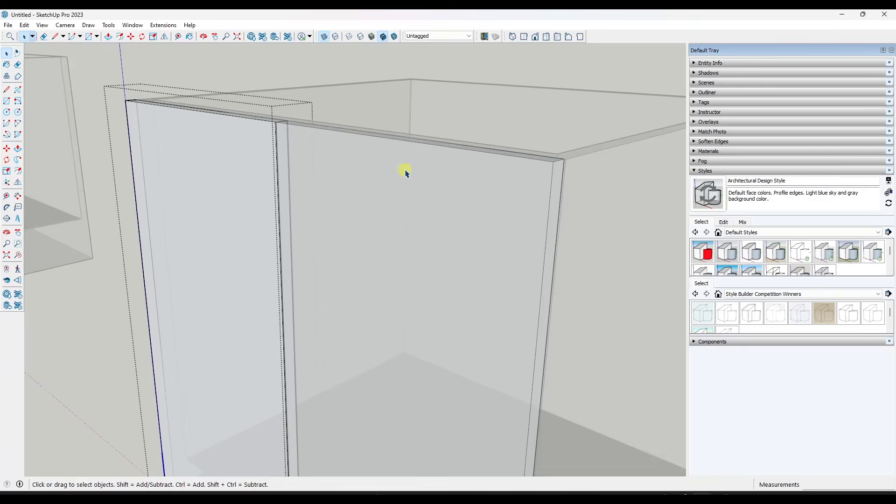
click(461, 84)
Examine the gap between the two flush doors and the clearance at the cabinet's outer front edges
middle_drag(350, 172, 469, 236)
scroll(314, 170, up, 1)
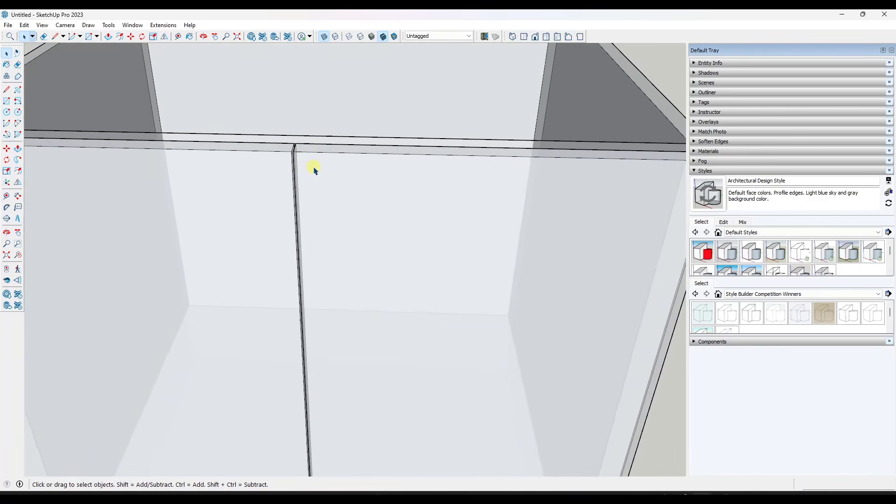
scroll(315, 170, down, 3)
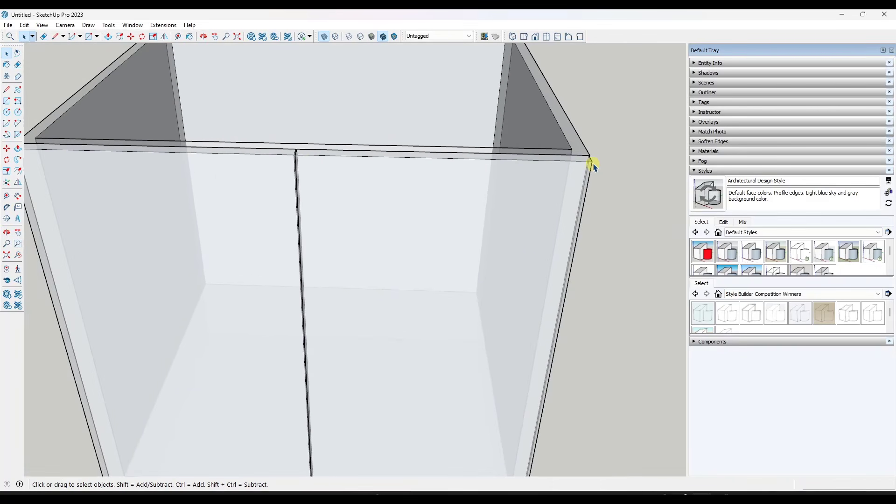
scroll(594, 166, up, 2)
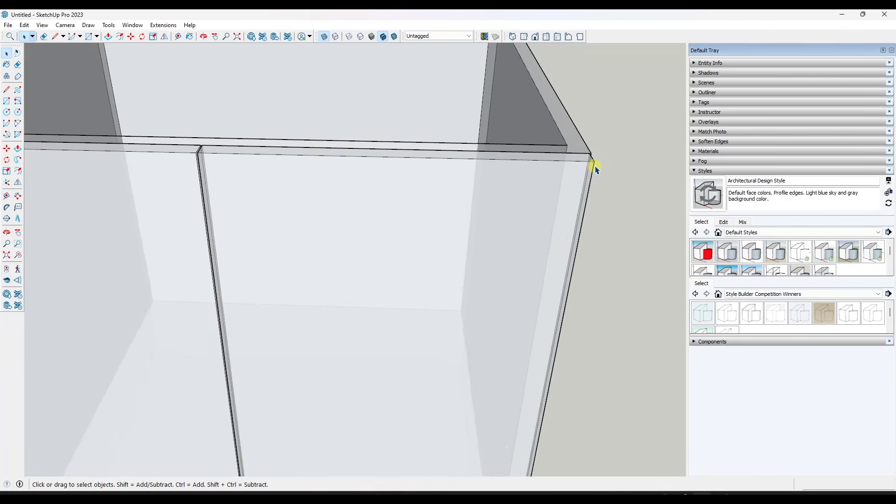
middle_drag(594, 166, 452, 126)
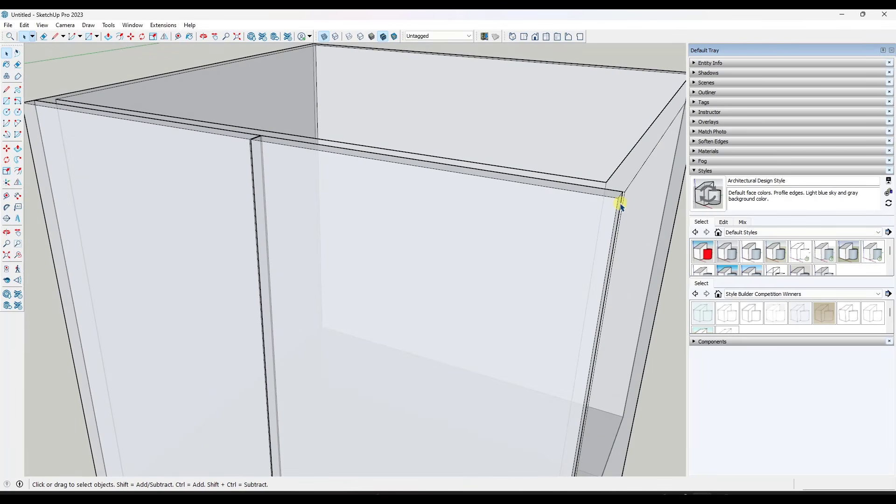
scroll(593, 219, down, 4)
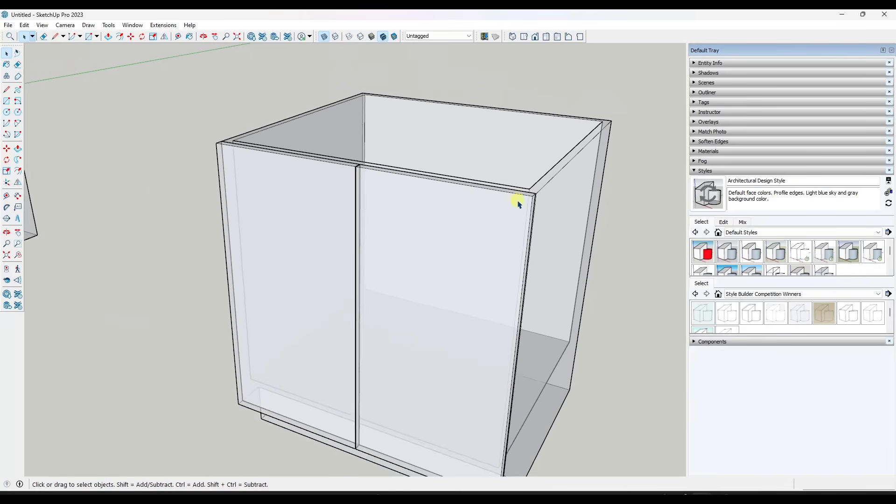
scroll(470, 226, down, 2)
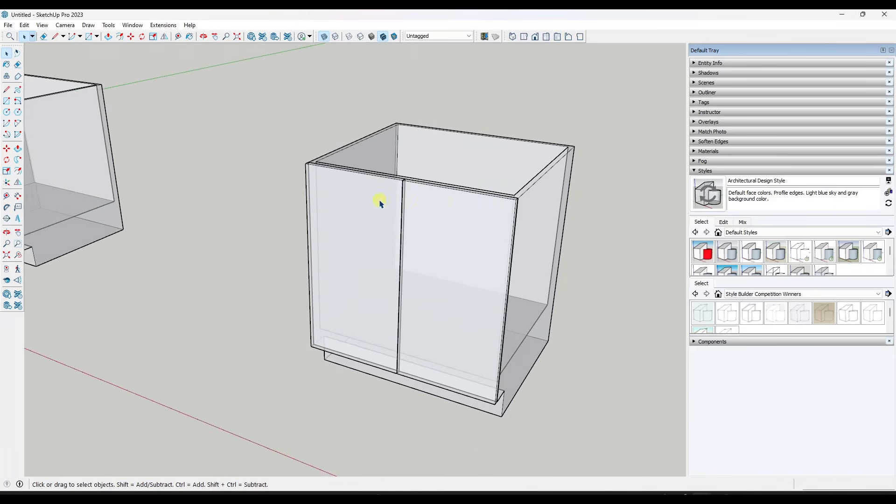
middle_drag(379, 202, 621, 194)
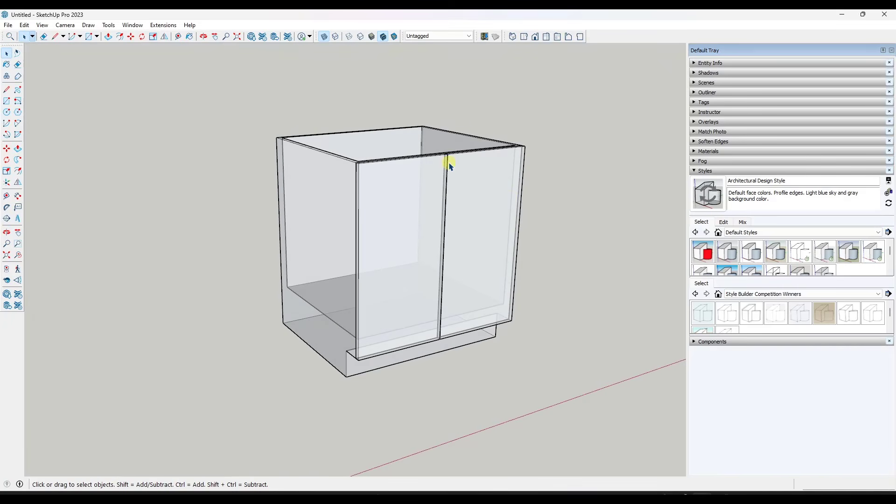
scroll(565, 178, up, 3)
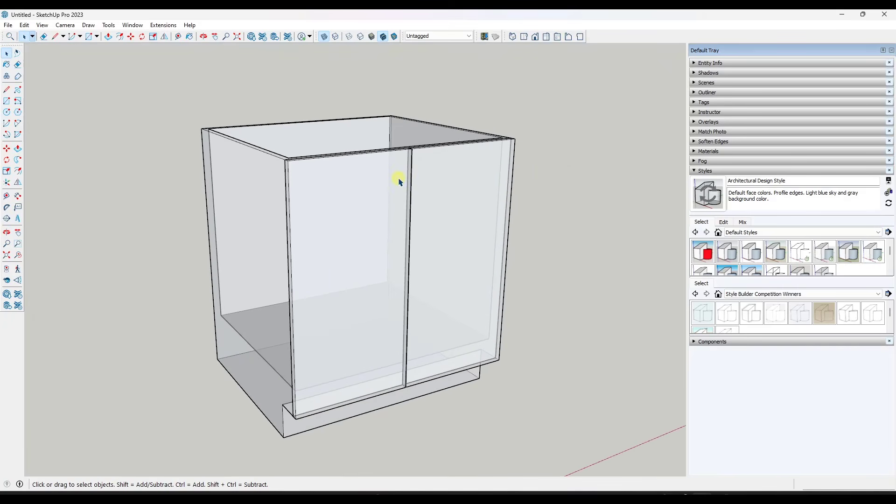
Turn off X-ray display and reopen the left flush door component for editing
click(324, 36)
middle_drag(404, 227, 384, 198)
double_click(385, 198)
scroll(418, 134, up, 5)
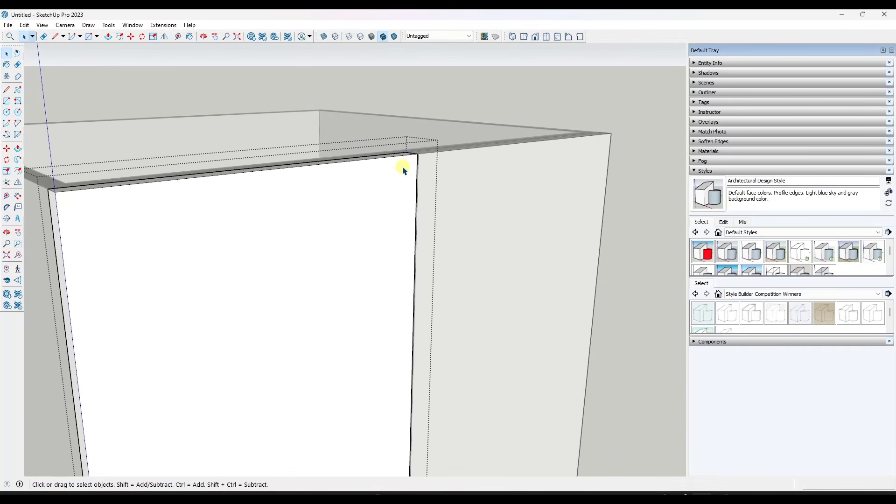
middle_drag(399, 165, 378, 166)
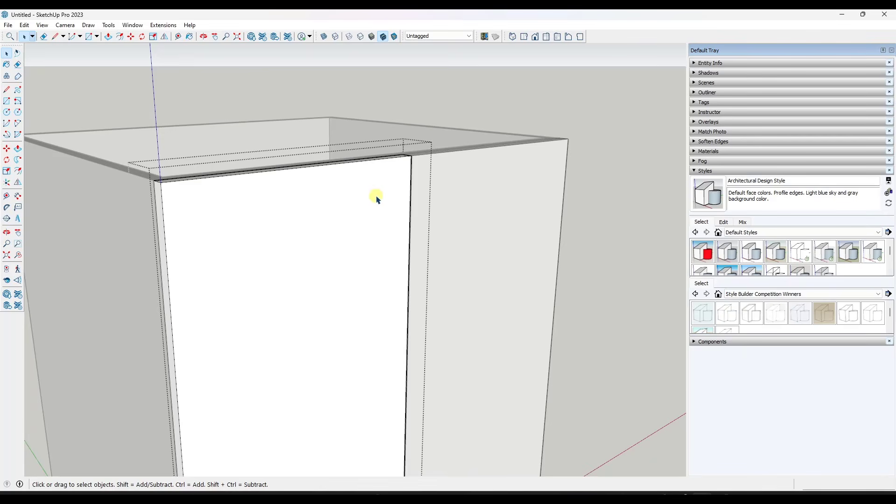
scroll(392, 184, down, 3)
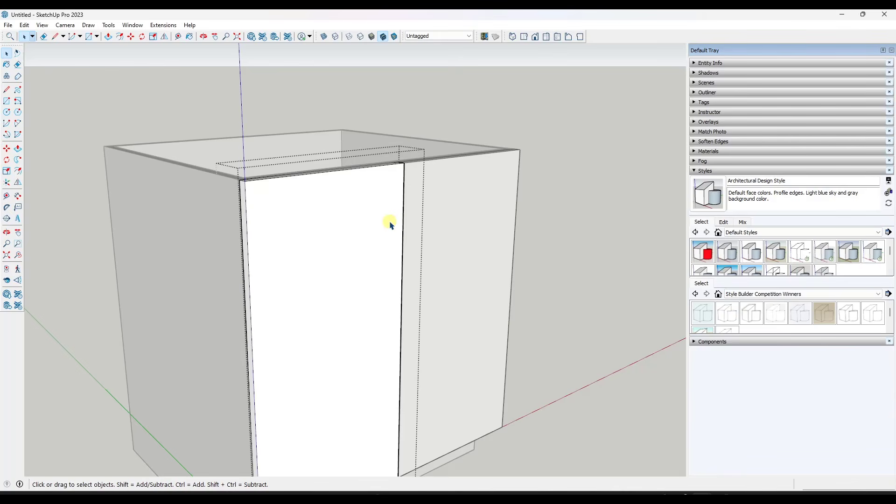
Search 3D Warehouse for "cabinet pull", browse the available pull models and close the library
click(251, 37)
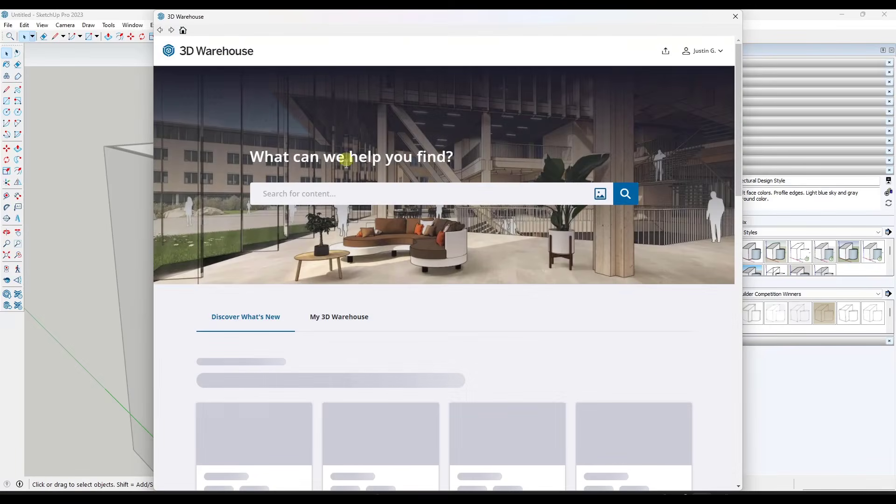
click(334, 195)
text(cabinet pull)
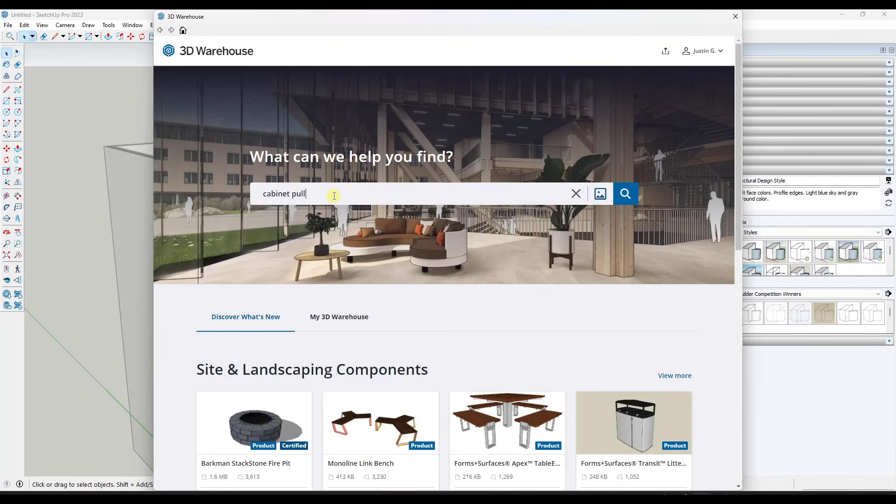
key(Return)
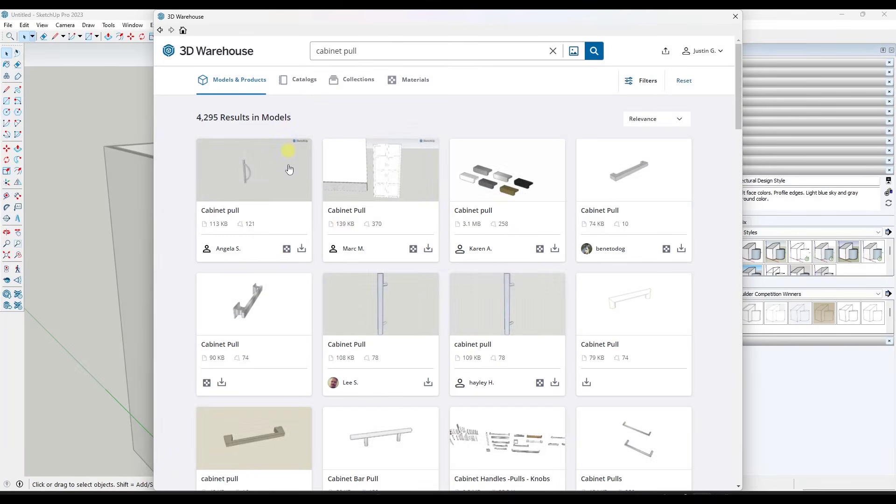
scroll(403, 329, down, 3)
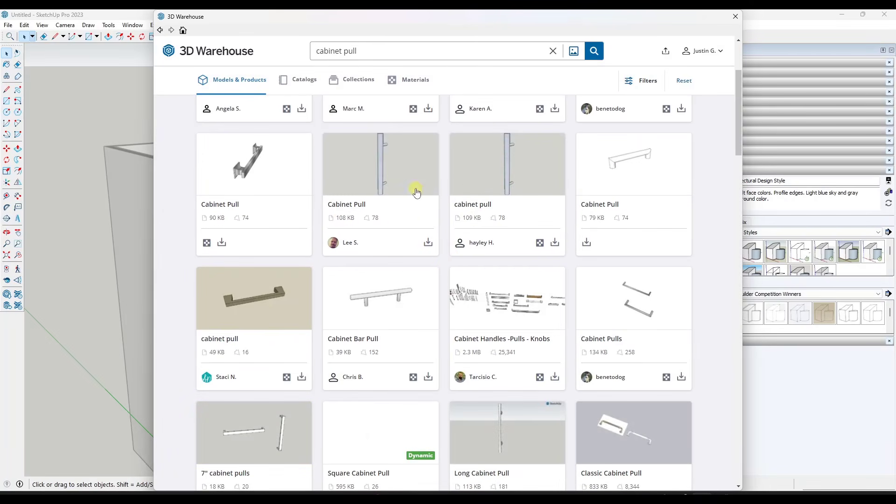
scroll(416, 193, down, 3)
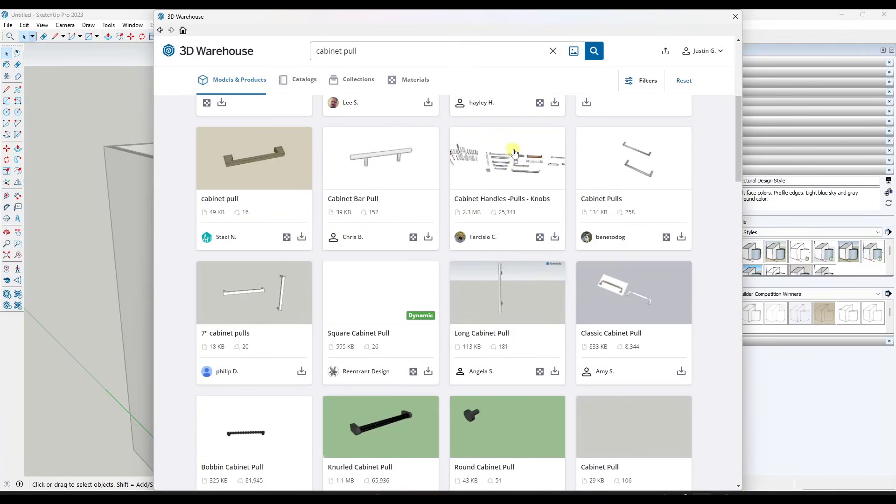
scroll(522, 222, down, 10)
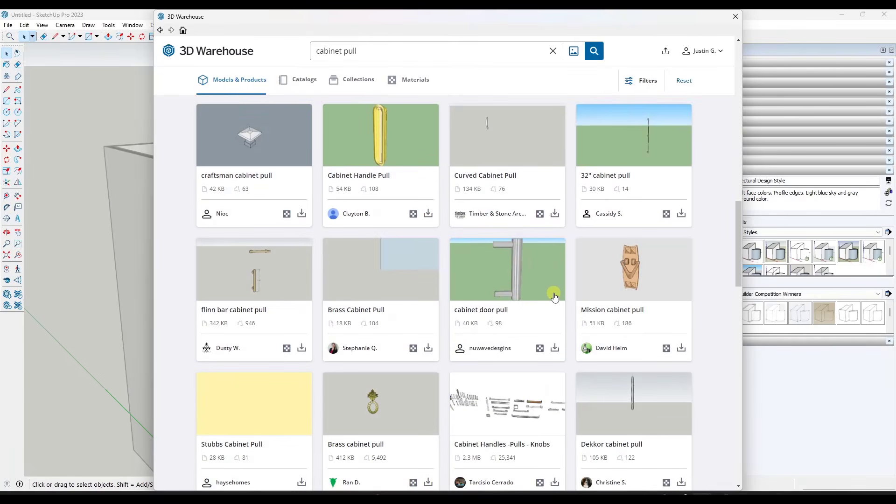
scroll(555, 297, up, 10)
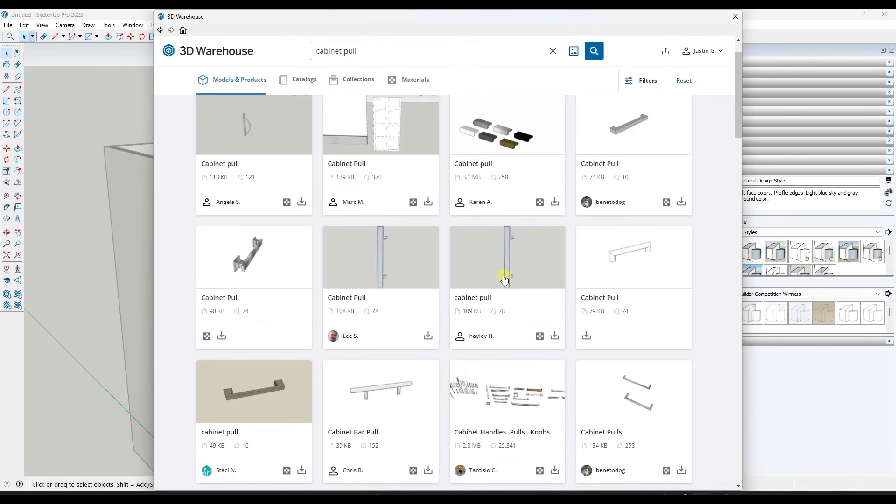
scroll(504, 279, up, 2)
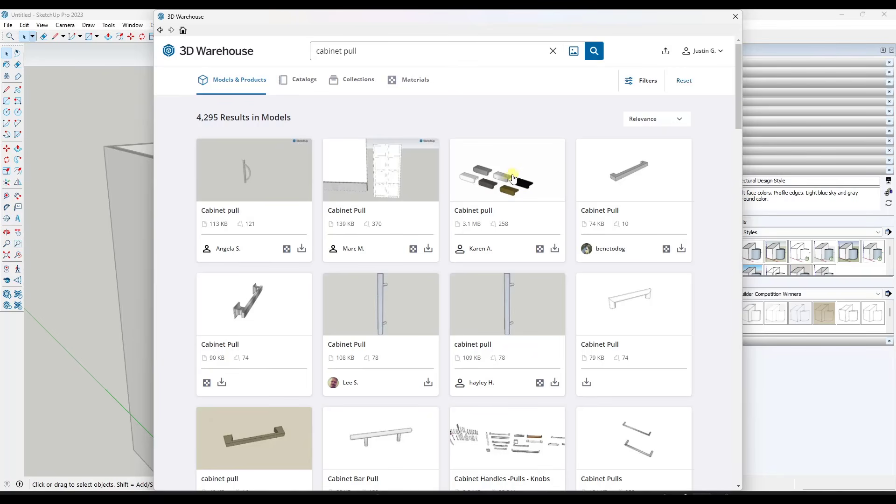
click(735, 17)
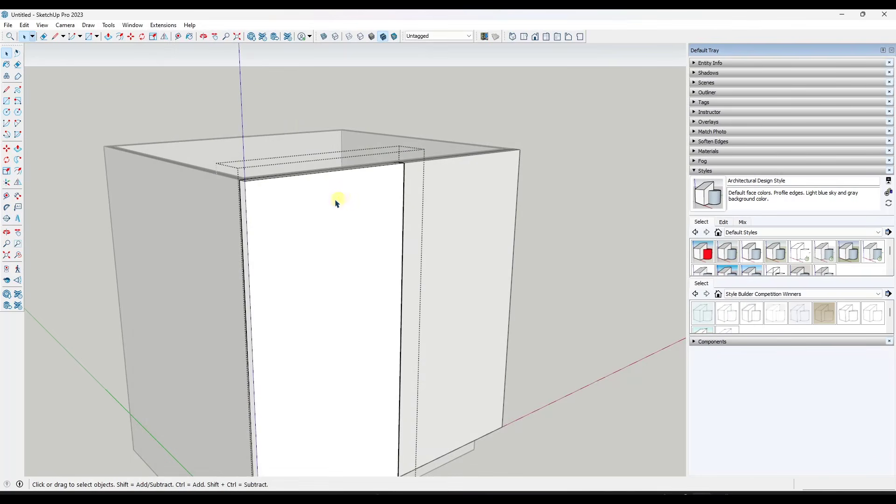
Place a horizontal guide 2" below the door's top edge and a second guide 2" below the first
middle_click(360, 208)
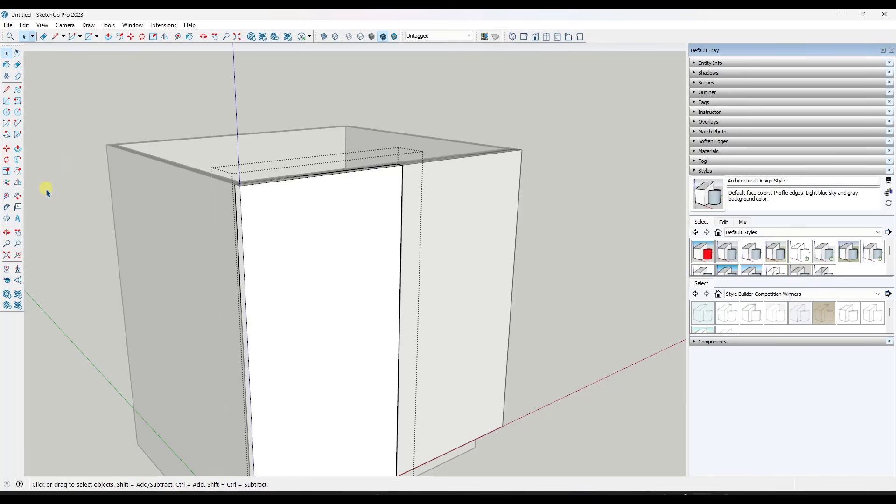
scroll(432, 184, up, 3)
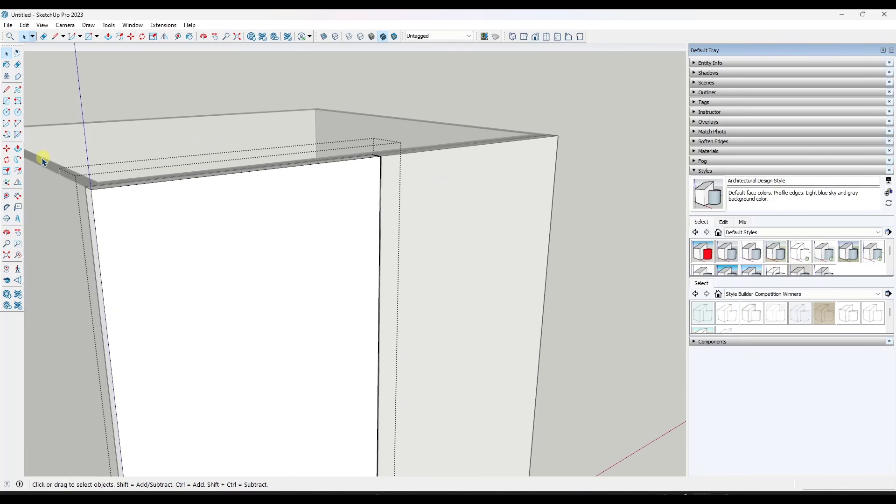
click(7, 197)
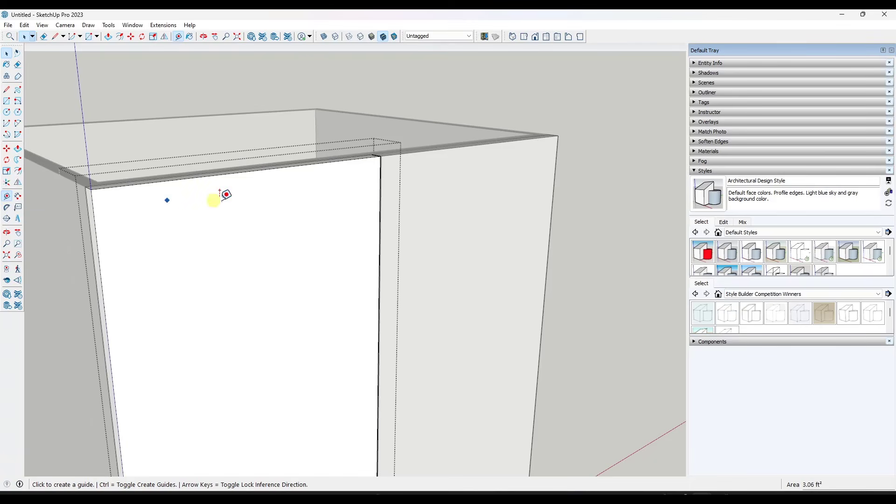
click(301, 164)
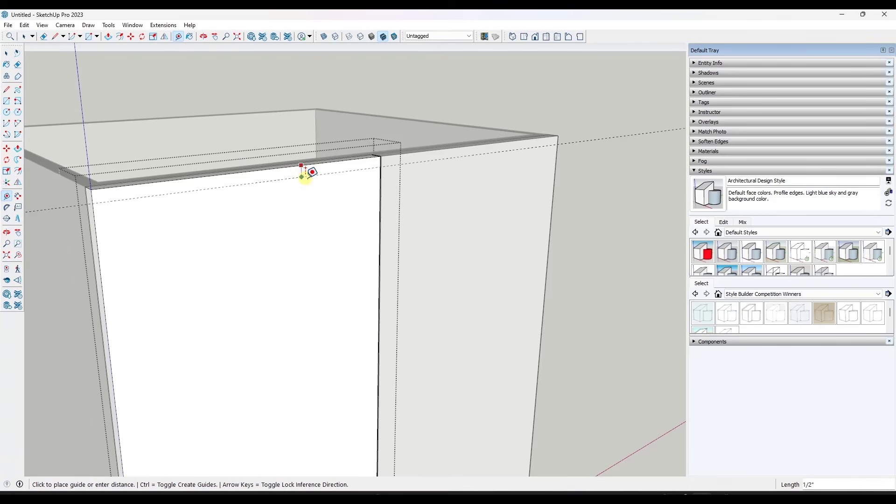
click(308, 205)
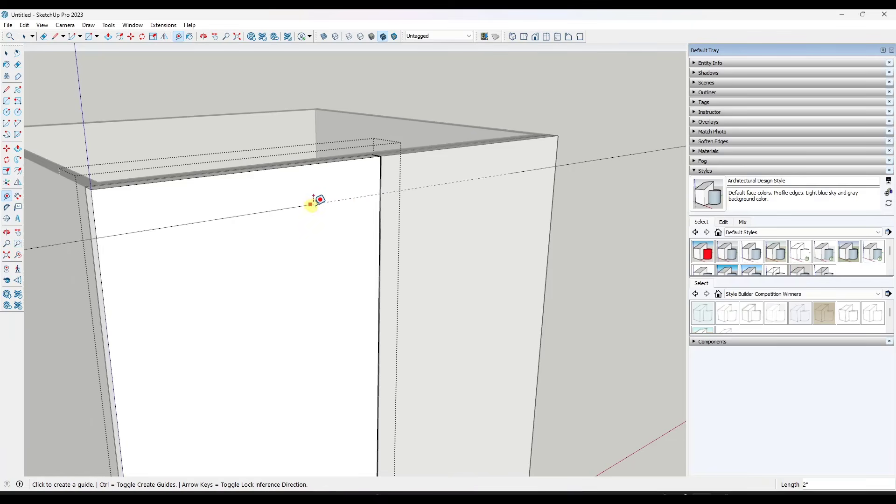
click(361, 197)
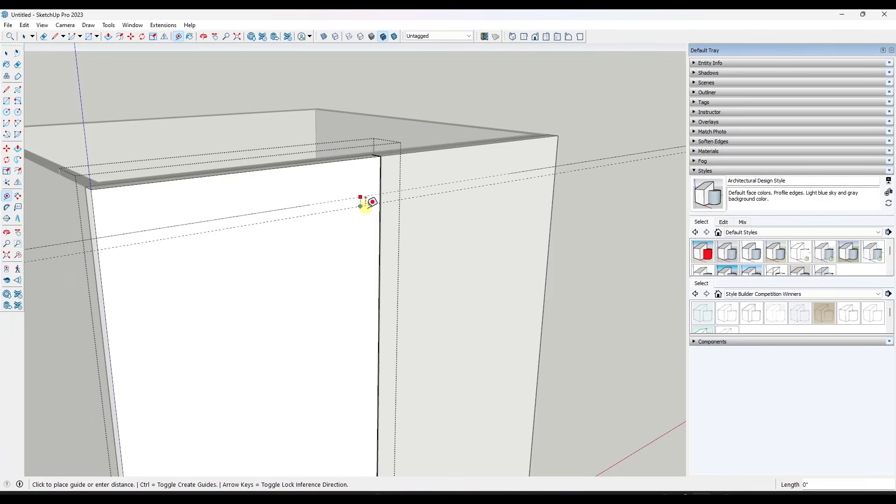
click(366, 232)
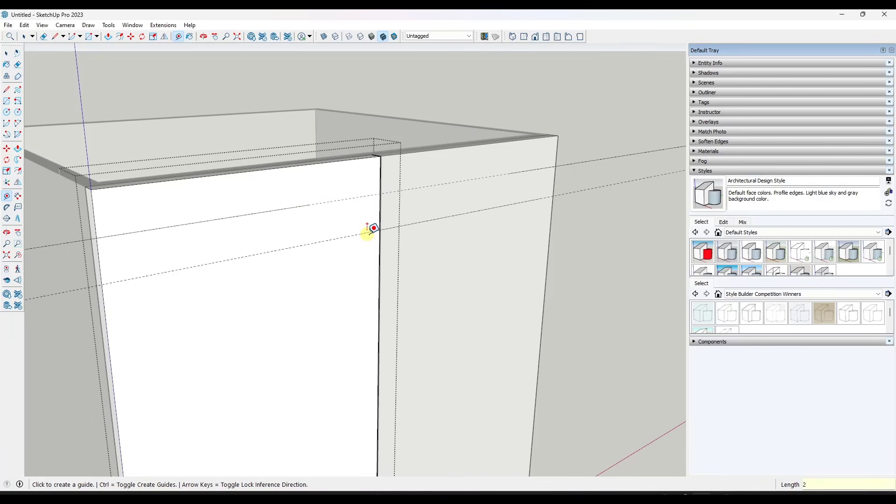
scroll(380, 206, up, 2)
click(380, 203)
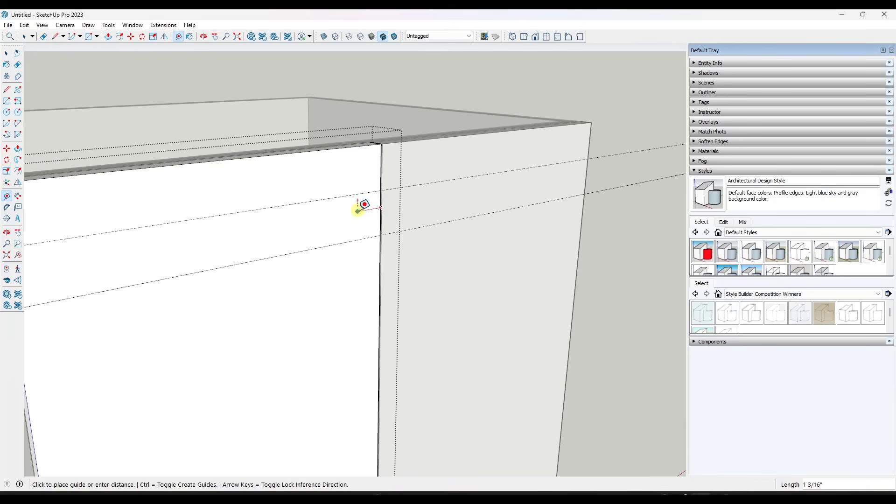
key(space)
click(7, 197)
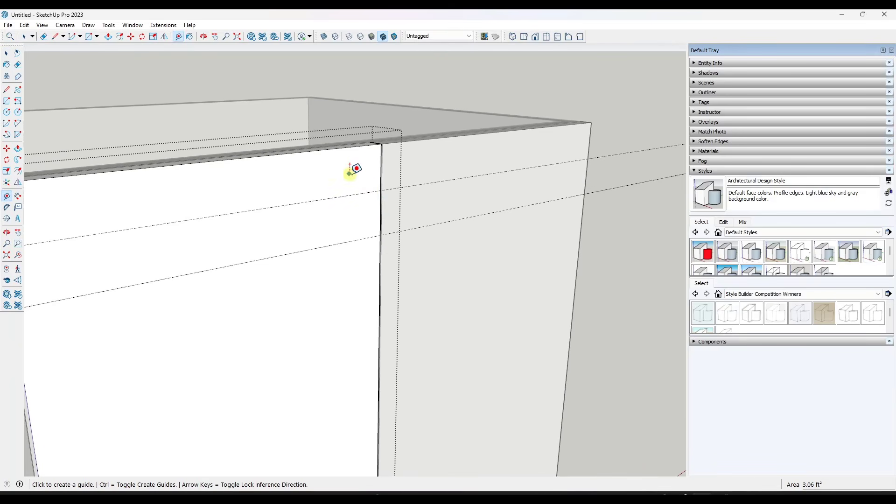
click(379, 158)
key(space)
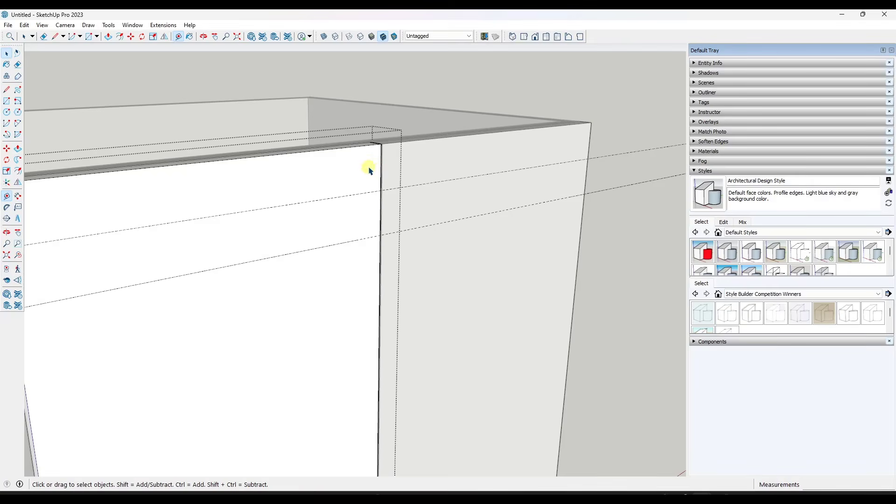
Place a vertical guide 1" in from the left door's inner vertical edge, crossing the two horizontal guides
scroll(374, 173, up, 5)
scroll(372, 176, down, 3)
scroll(347, 184, up, 4)
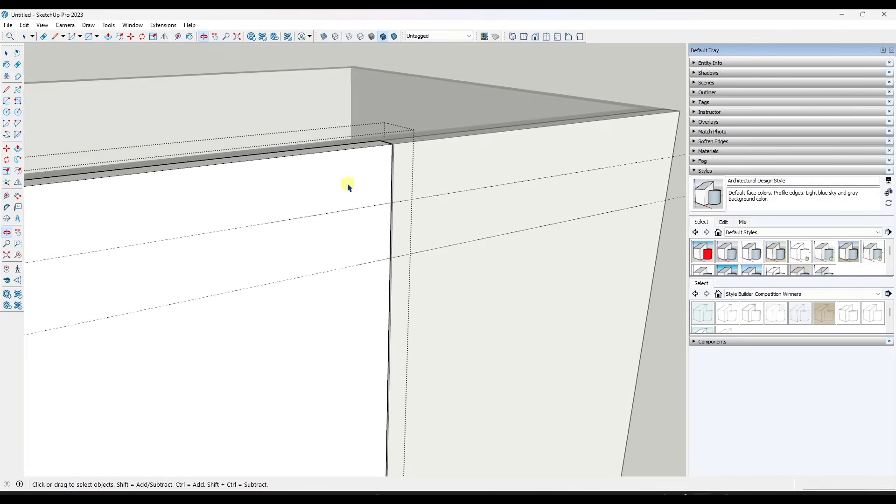
scroll(192, 125, down, 3)
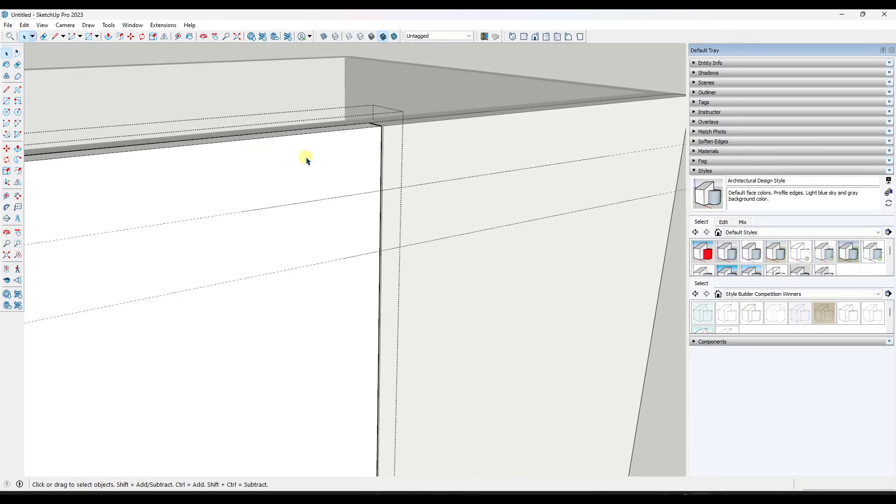
click(7, 196)
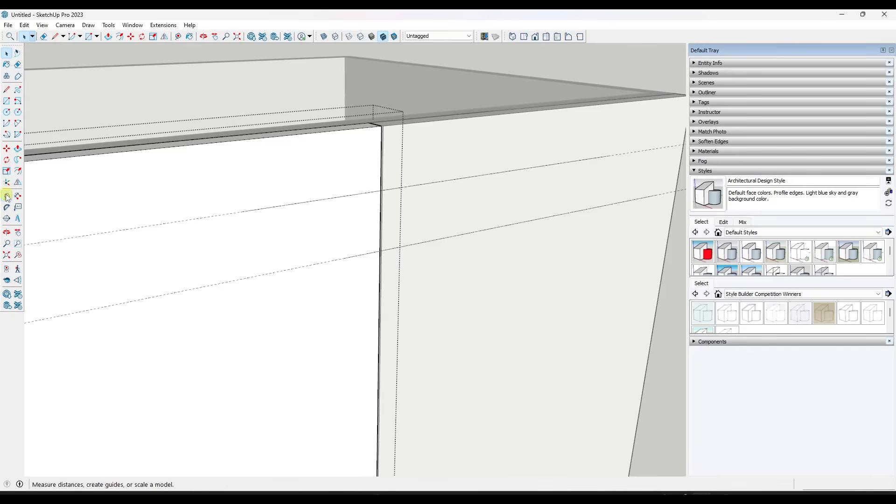
click(378, 164)
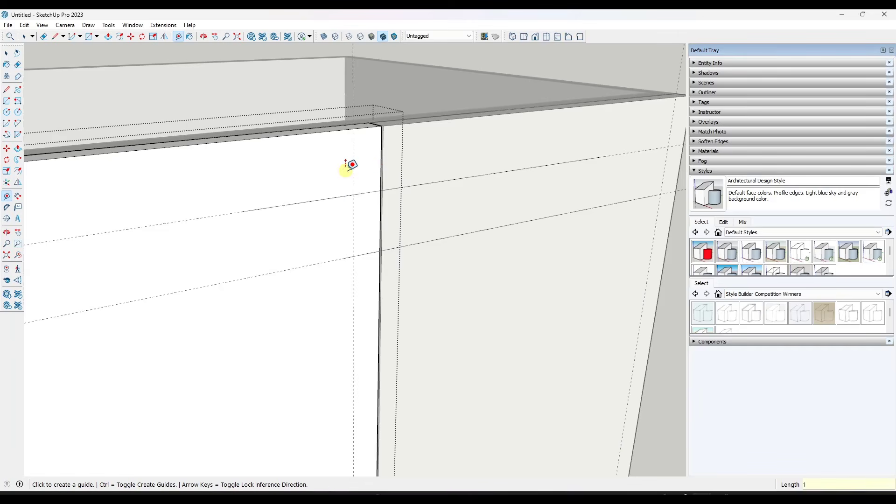
middle_drag(381, 198, 429, 186)
key(space)
Draw two 1/2" lines straight out from the door face, starting at the two intersections of the vertical and horizontal guides
scroll(427, 173, up, 3)
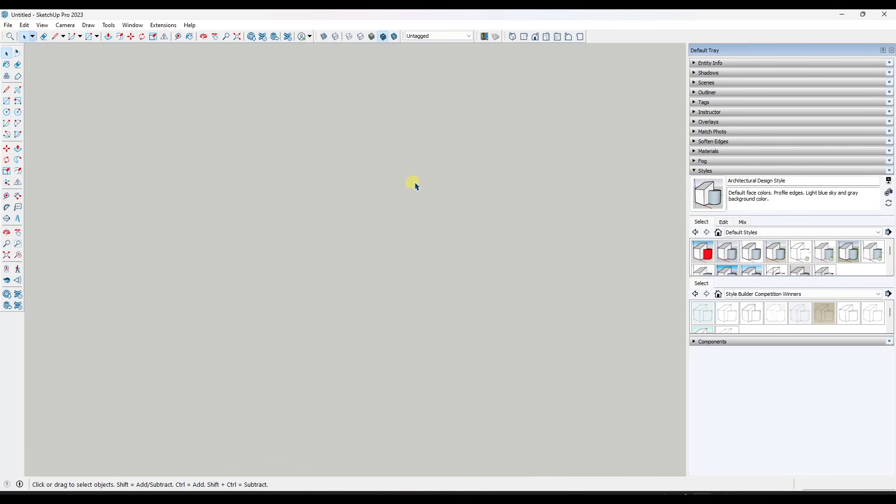
click(7, 255)
scroll(648, 140, up, 4)
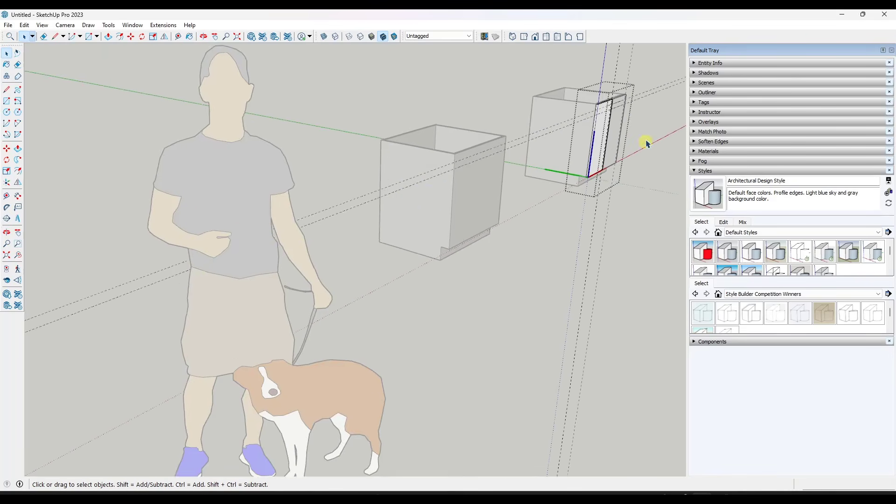
shift+middle_drag(617, 121, 257, 237)
scroll(214, 242, up, 5)
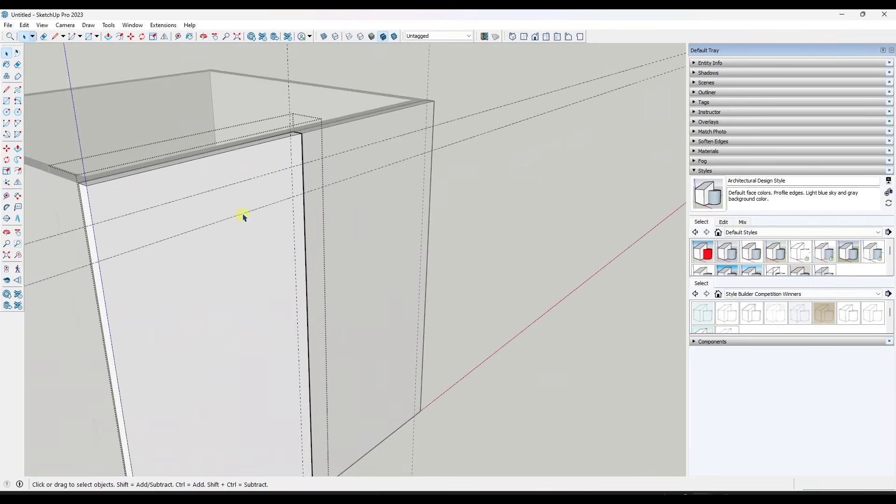
middle_drag(254, 212, 273, 196)
key(l)
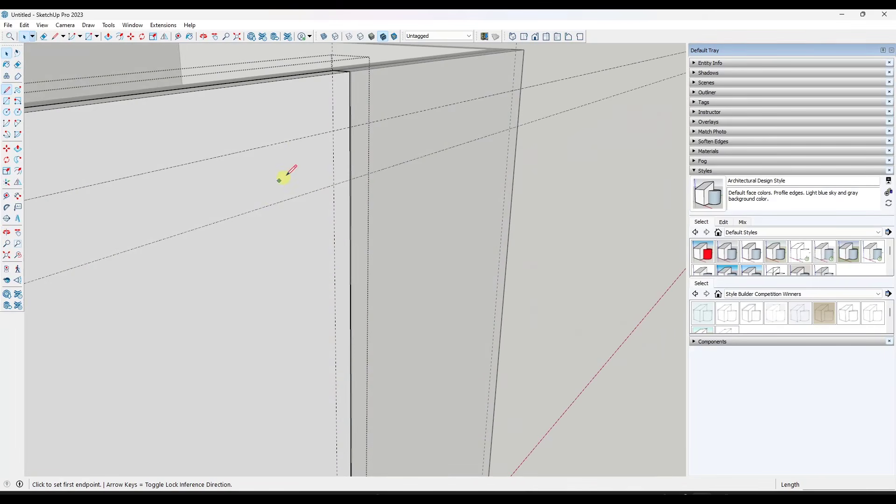
click(336, 129)
scroll(340, 130, up, 3)
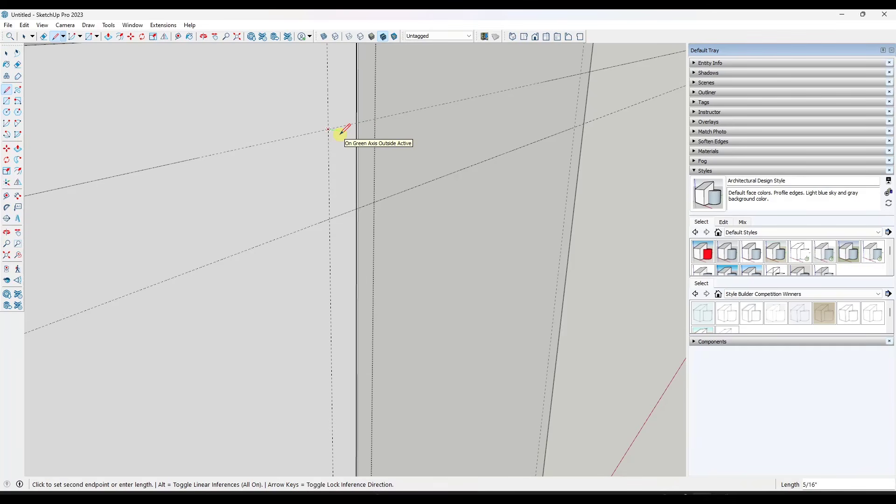
click(341, 133)
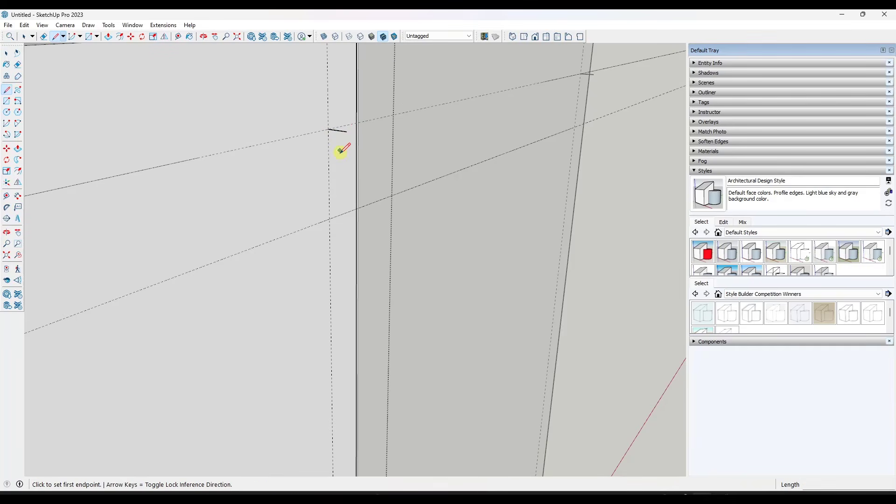
click(330, 218)
key(Left)
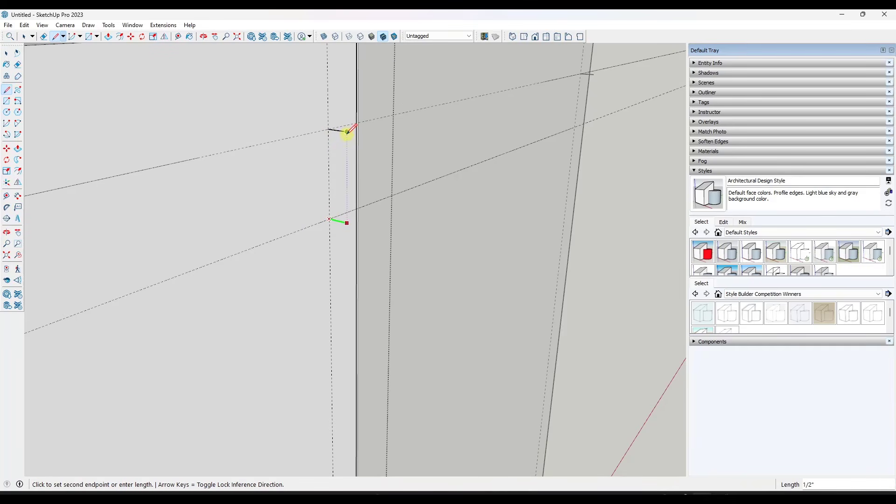
key(space)
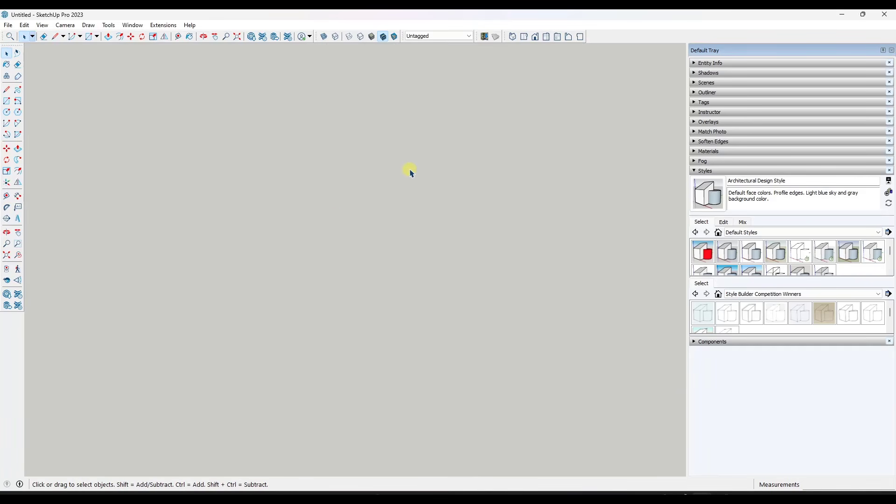
Save a scene of the close-up view of the door's upper corner and check that it restores that view
click(6, 255)
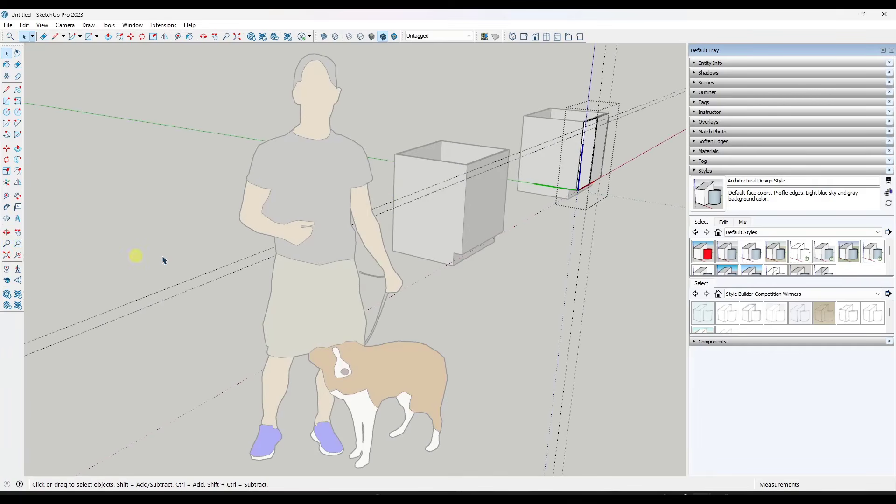
shift+middle_drag(592, 136, 299, 188)
scroll(299, 187, up, 9)
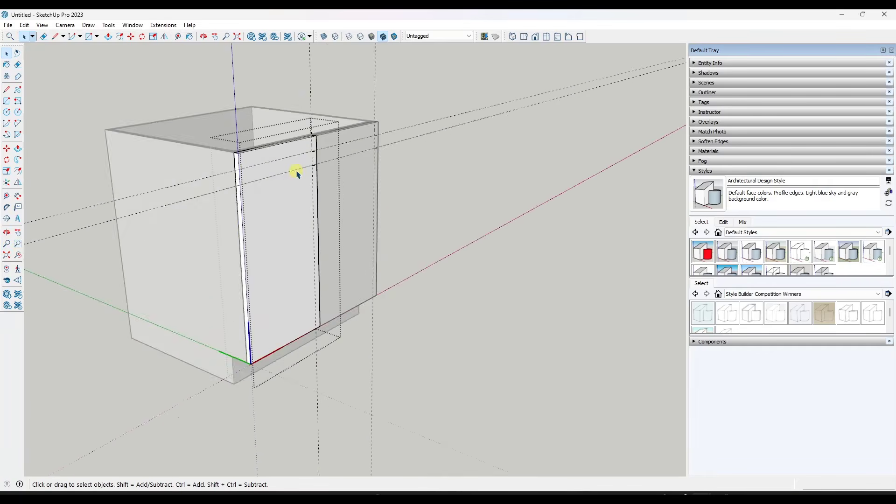
scroll(312, 166, up, 5)
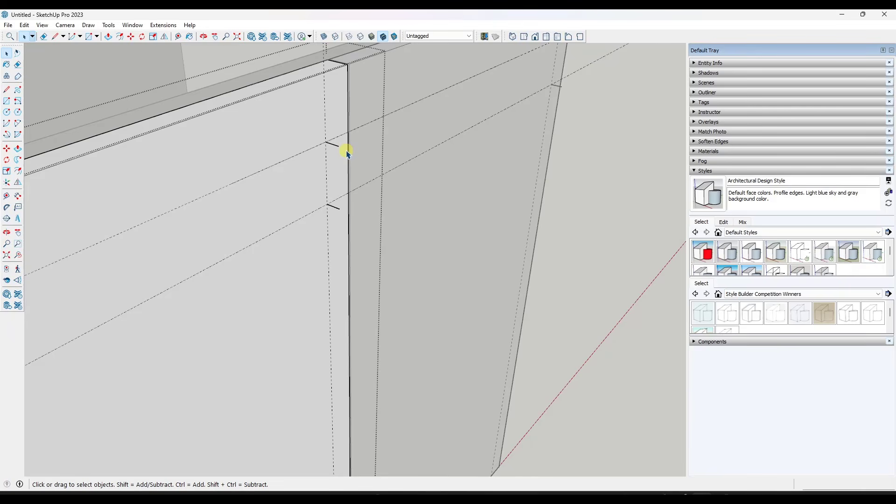
click(67, 27)
mouse_move(50, 28)
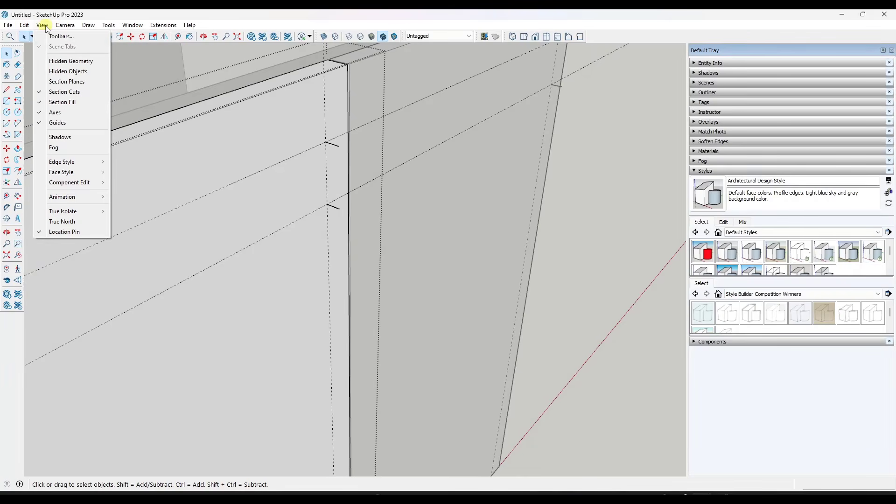
mouse_move(65, 197)
click(150, 195)
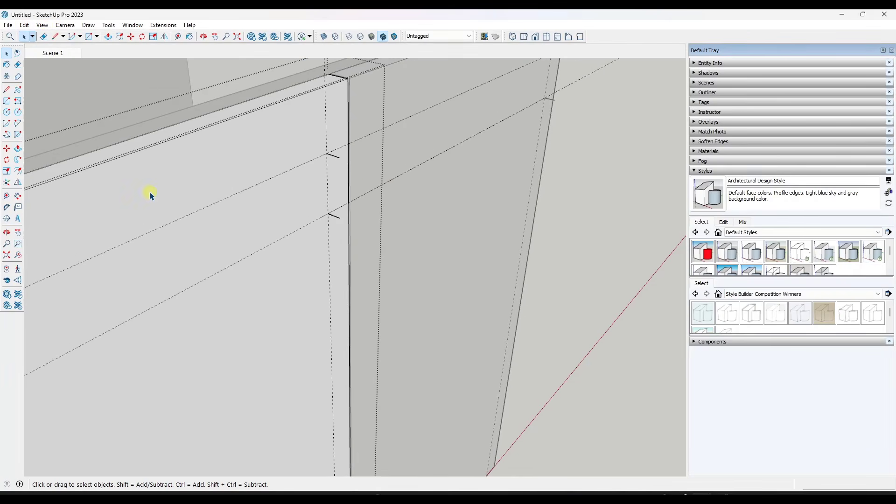
scroll(315, 166, up, 5)
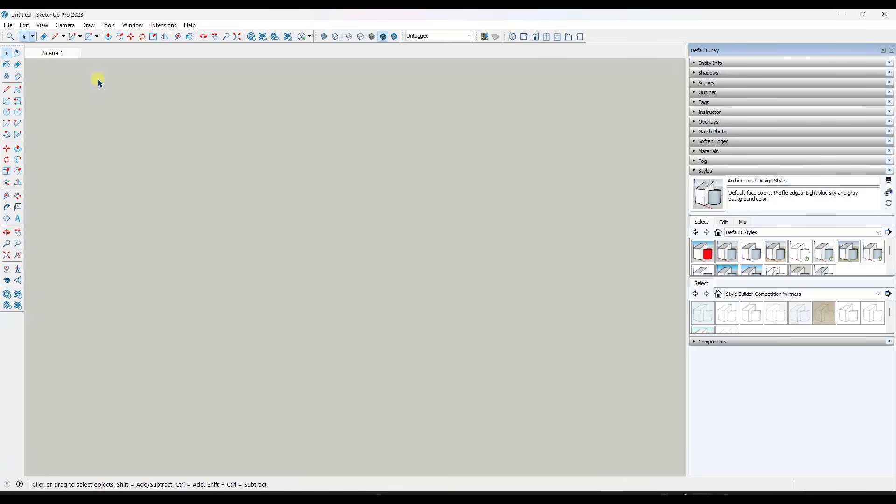
click(54, 53)
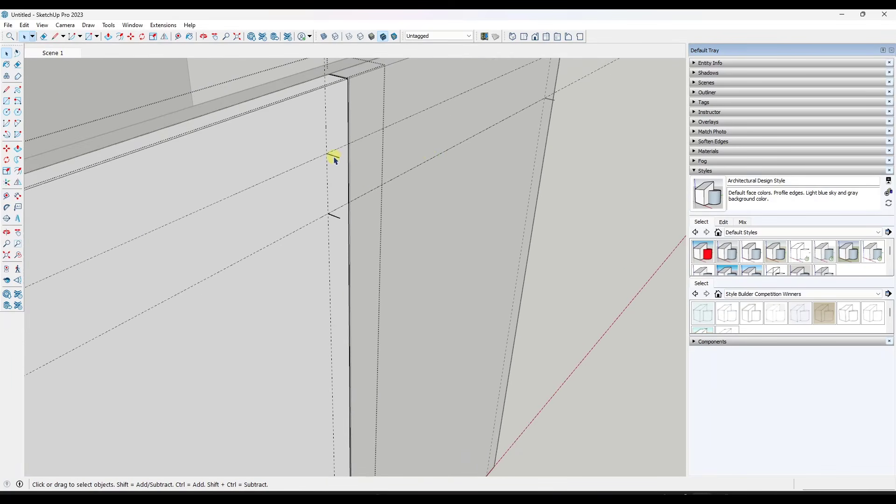
Join the outer ends of the two 1/2" lines with a vertical line and extend it 1" beyond each end
key(l)
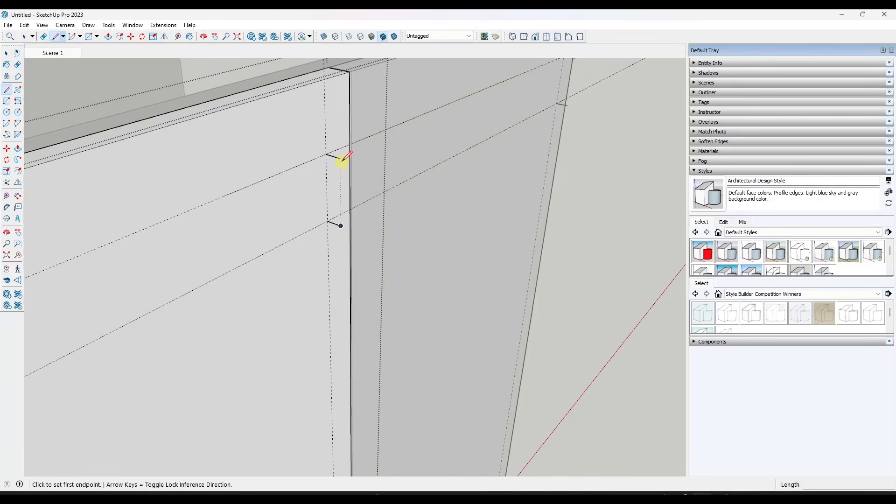
click(341, 159)
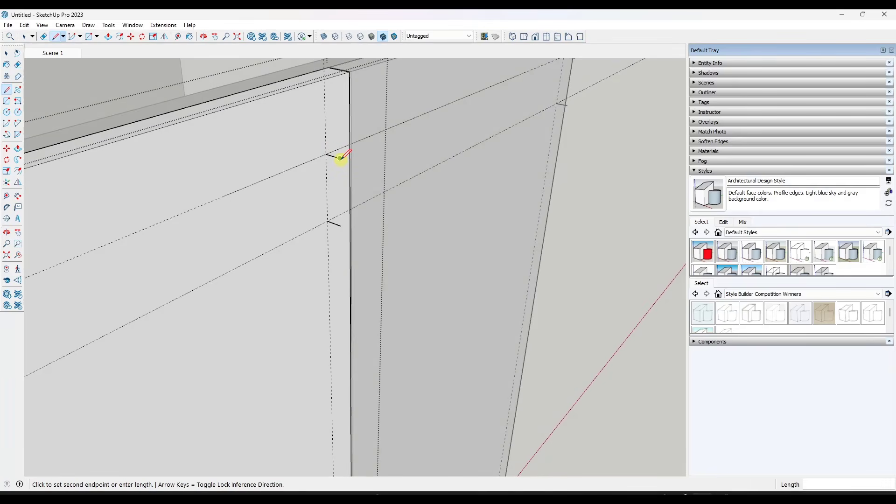
click(341, 226)
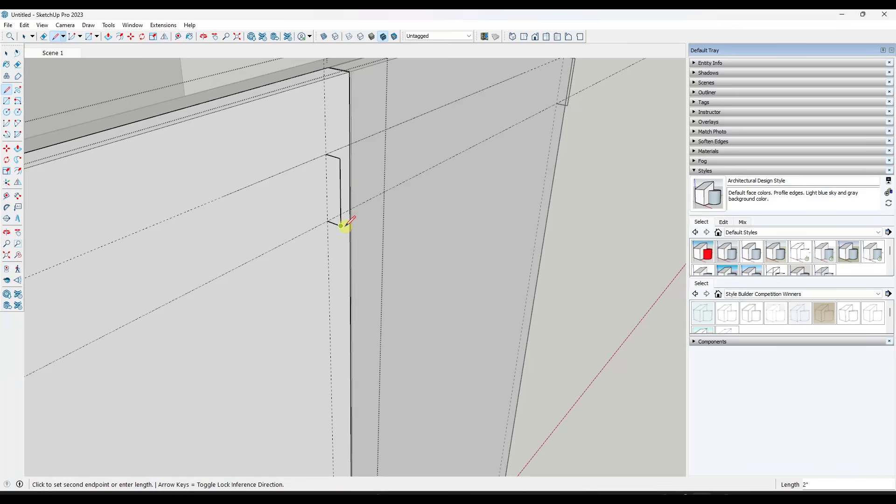
click(341, 158)
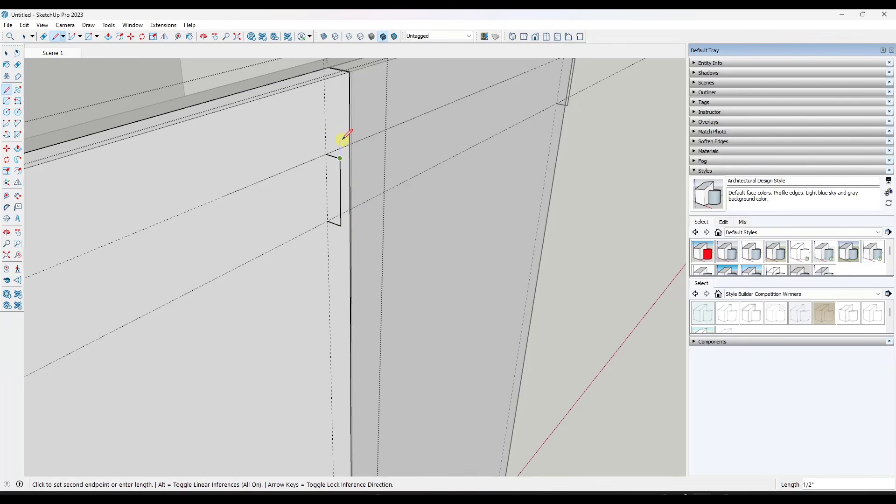
text(1)
key(Return)
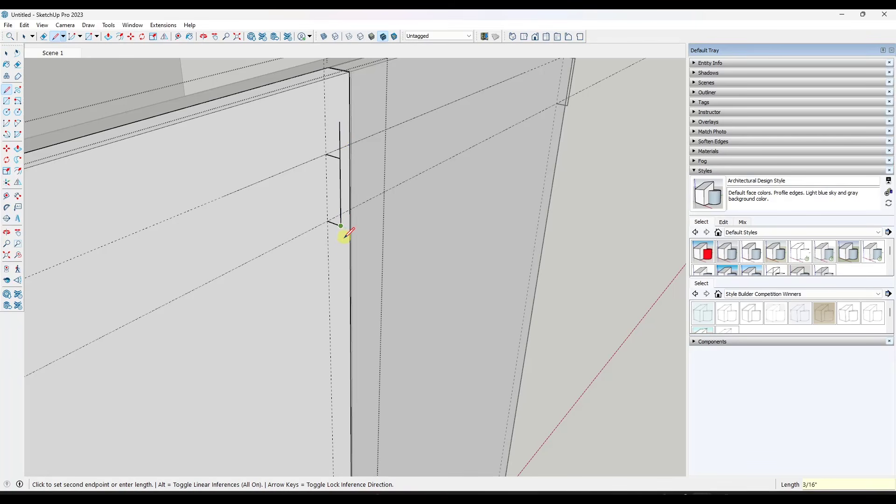
text(1)
key(Return)
key(space)
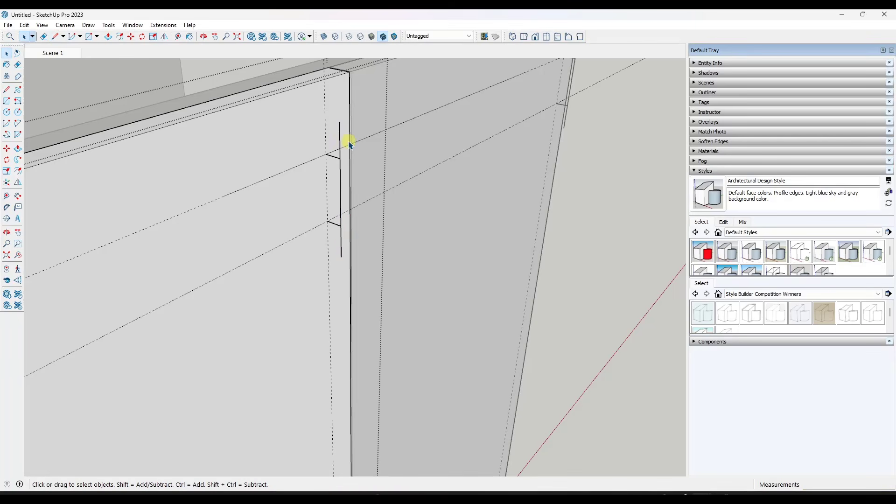
Draw a circle with a 1/16" radius on the door face at the base of the upper 1/2" line
middle_drag(349, 142, 348, 160)
scroll(349, 160, up, 3)
key(c)
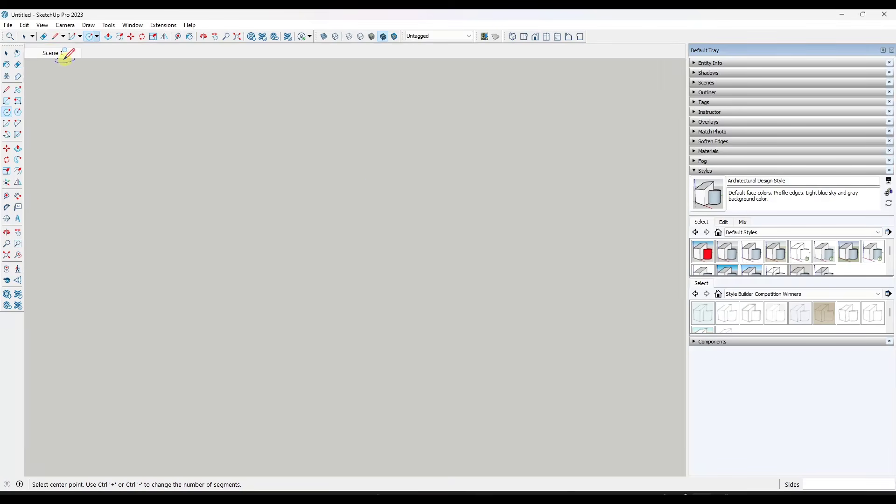
scroll(322, 218, down, 4)
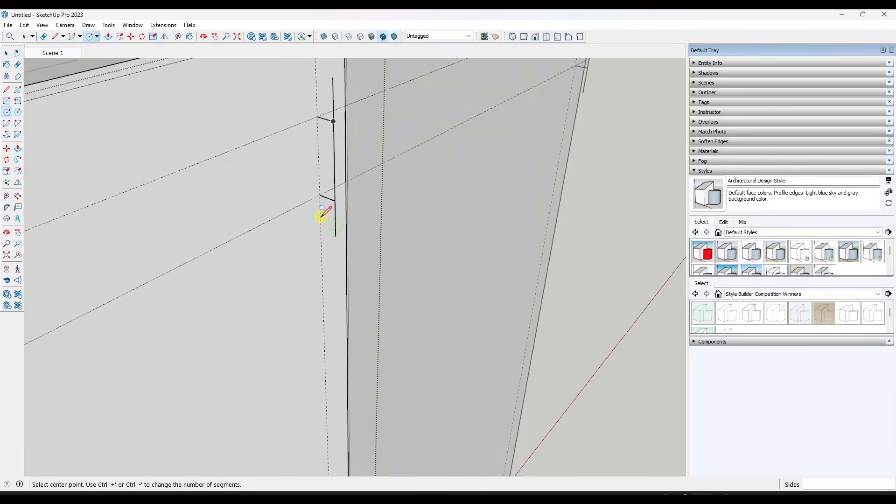
scroll(322, 215, down, 2)
click(327, 151)
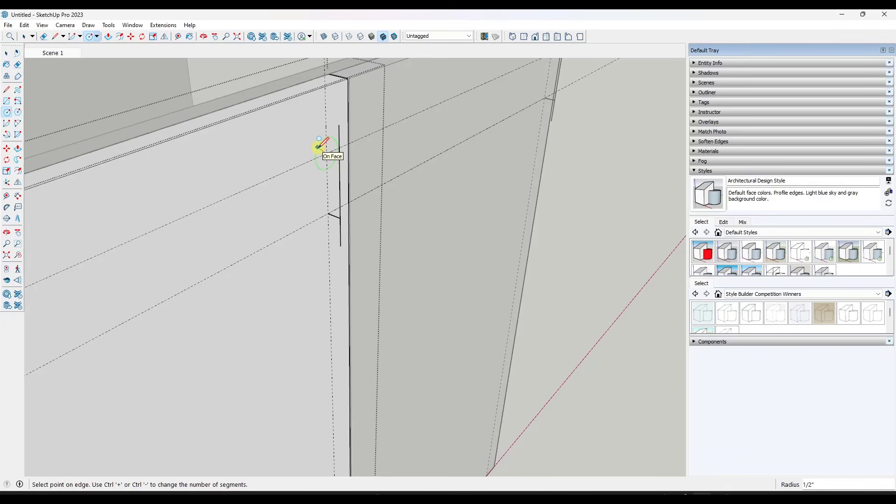
key(Return)
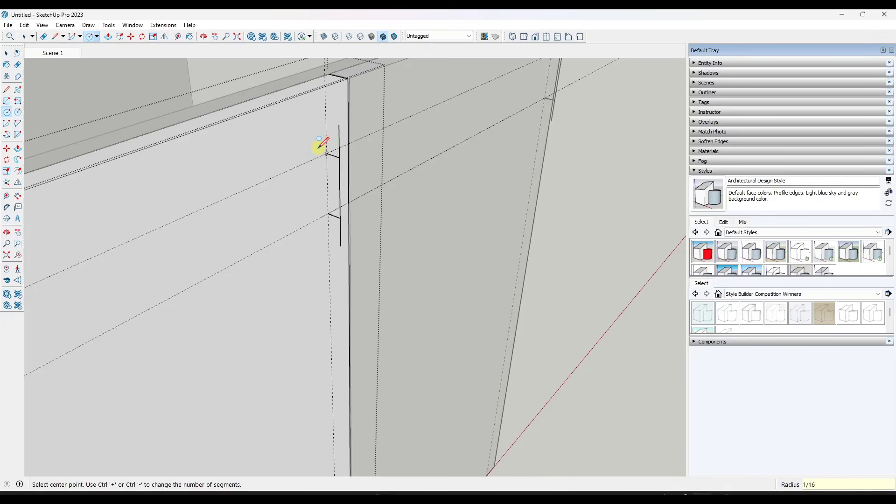
key(space)
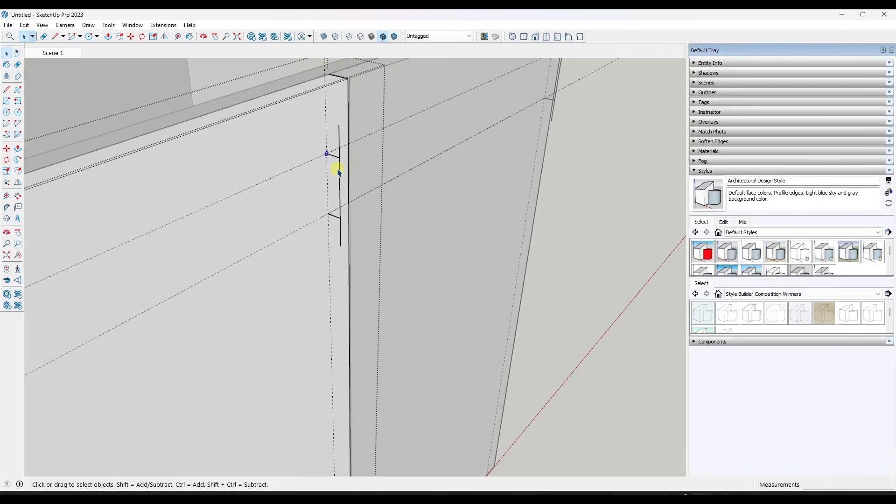
Copy the circle down to the base of the lower 1/2" line
key(m)
key(ctrl)
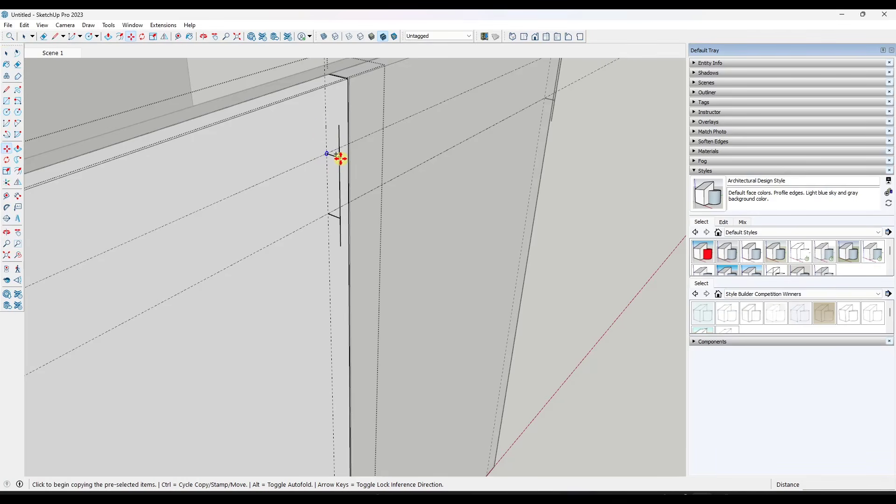
click(340, 158)
click(342, 218)
key(space)
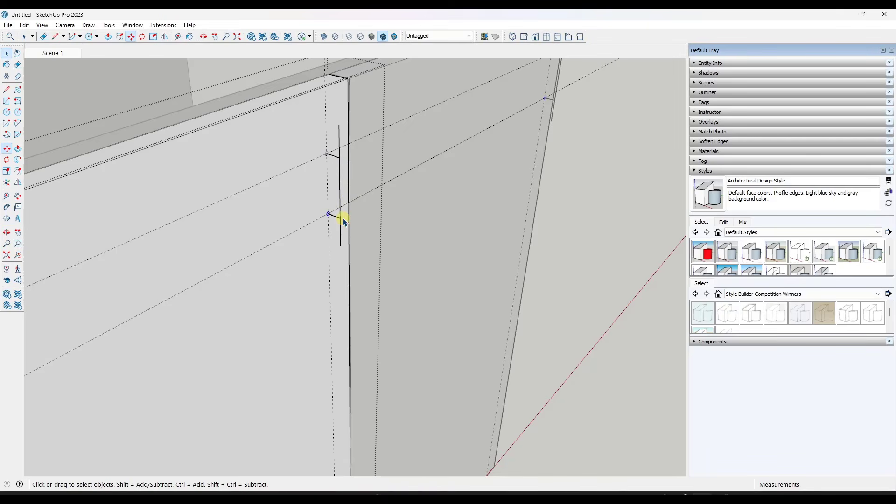
Extrude the lower circle 1/2" out from the door face to form the pull's lower post
key(p)
click(329, 216)
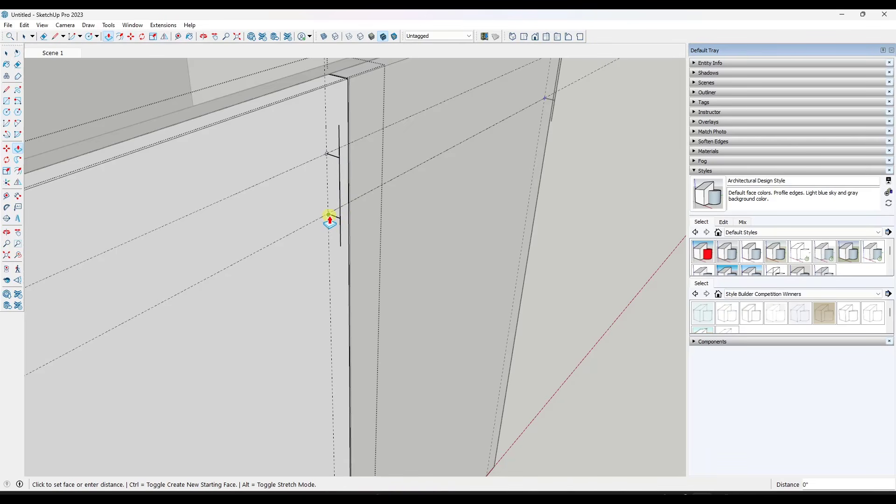
click(338, 239)
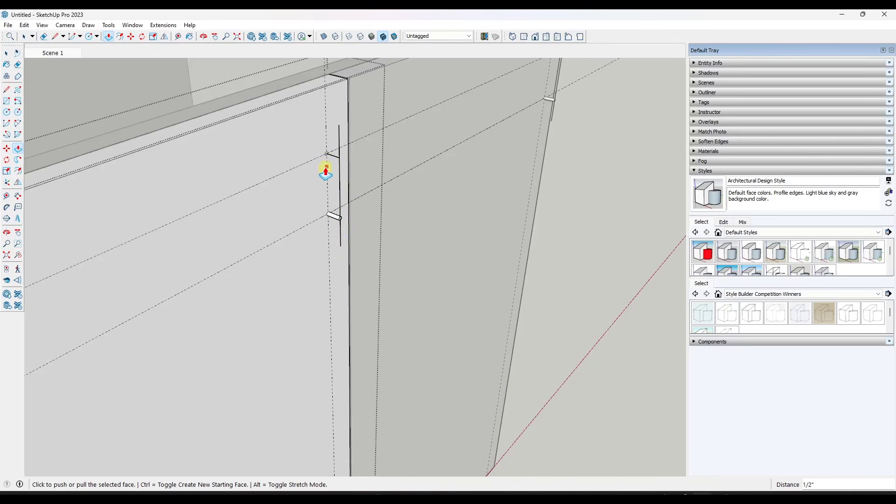
Try to extrude the upper circle out from the door face for the pull's upper post
click(331, 158)
key(ctrl+z)
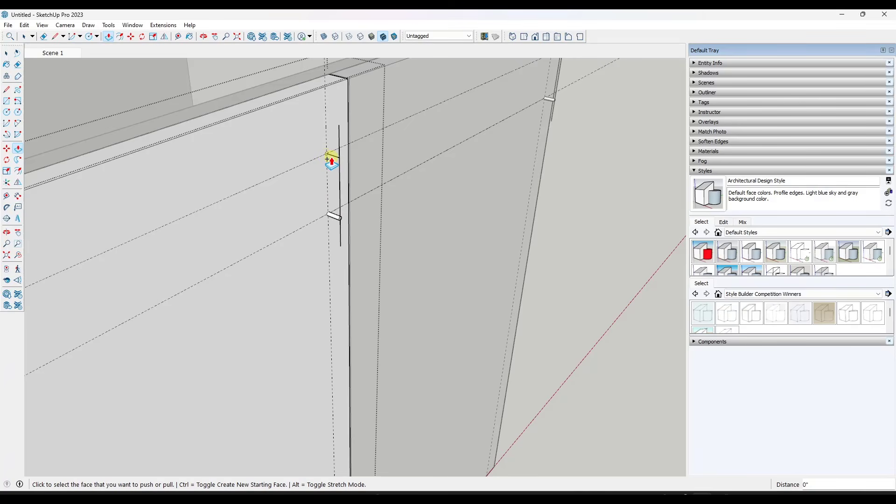
click(326, 158)
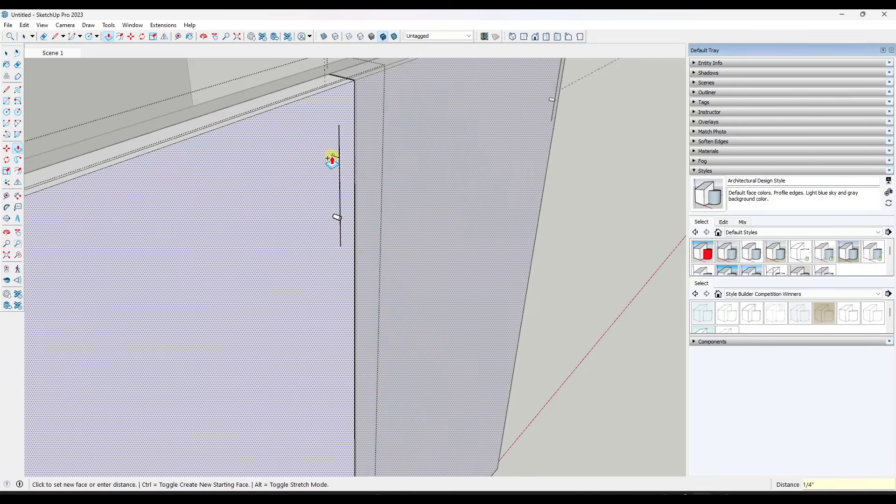
key(space)
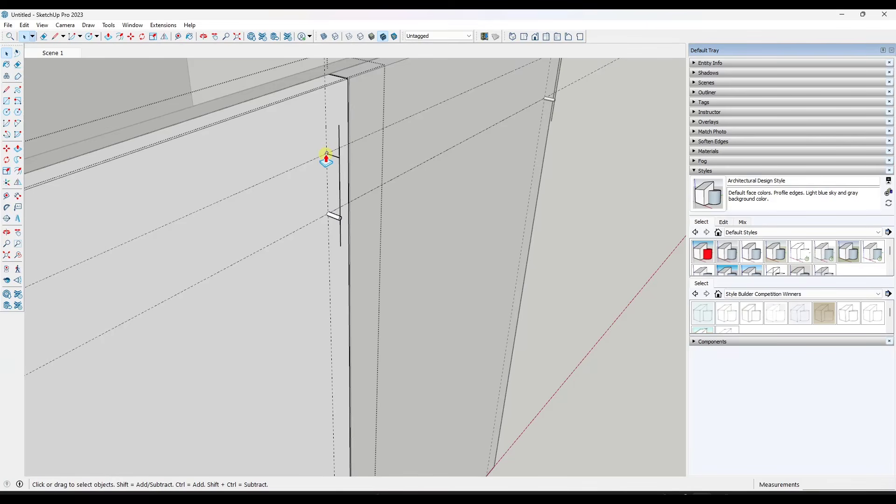
Extrude the upper circle 1/2" out from the door face to form the pull's upper post
key(p)
scroll(326, 155, up, 1)
double_click(326, 154)
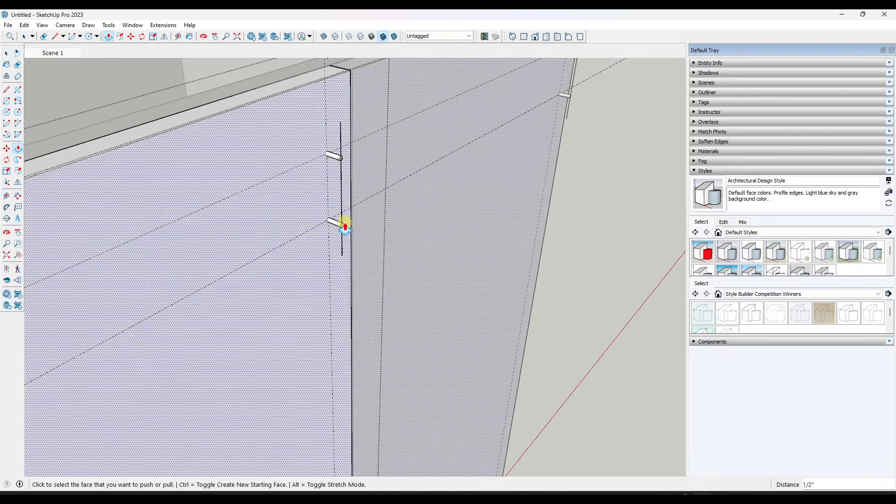
key(space)
Draw a small horizontal circle centred on the top end of the pull's vertical line
key(c)
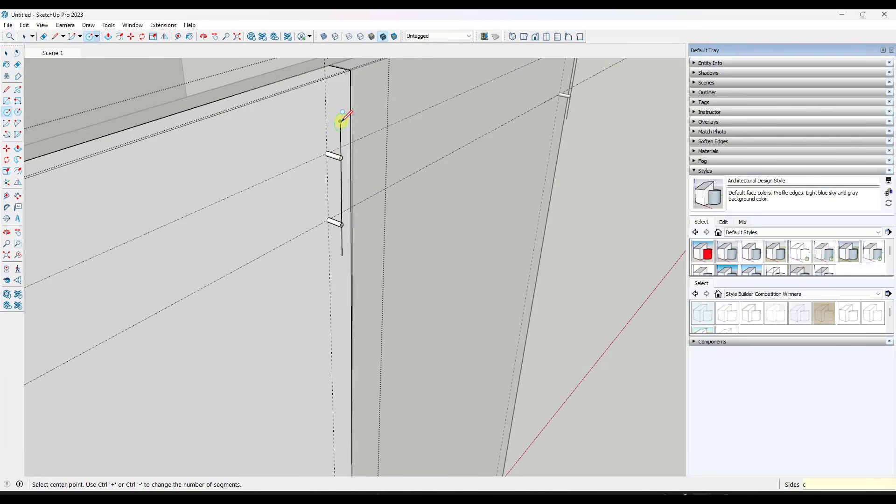
click(341, 121)
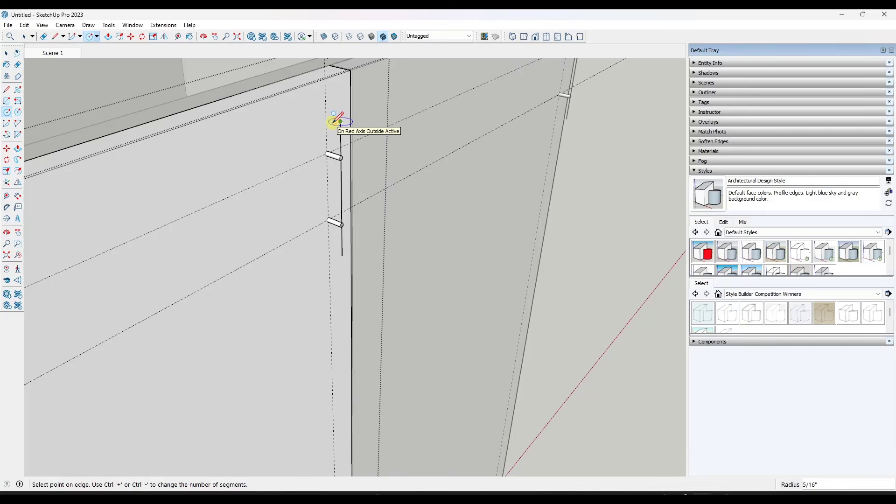
click(334, 121)
key(space)
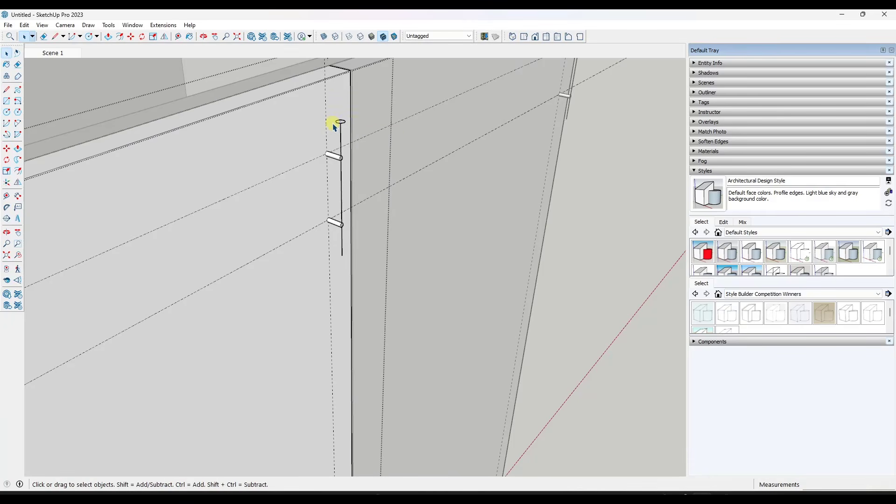
Extrude the circle 4" down to the lower end of the vertical line to form the pull's bar
key(p)
click(341, 122)
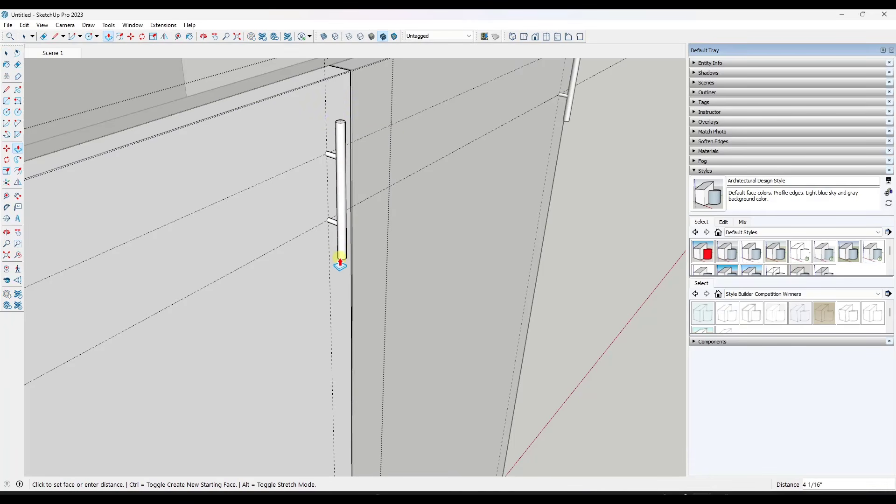
mouse_move(338, 257)
middle_down()
mouse_move(326, 142)
mouse_move(354, 265)
middle_up()
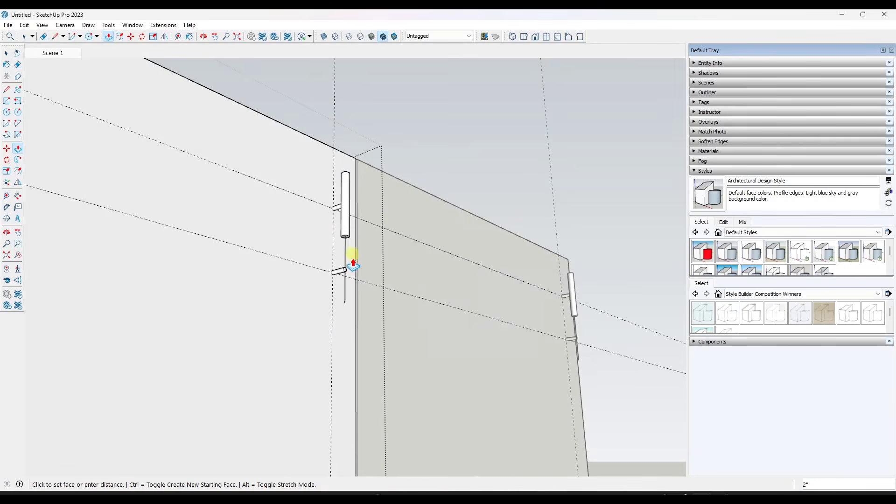
scroll(344, 308, up, 2)
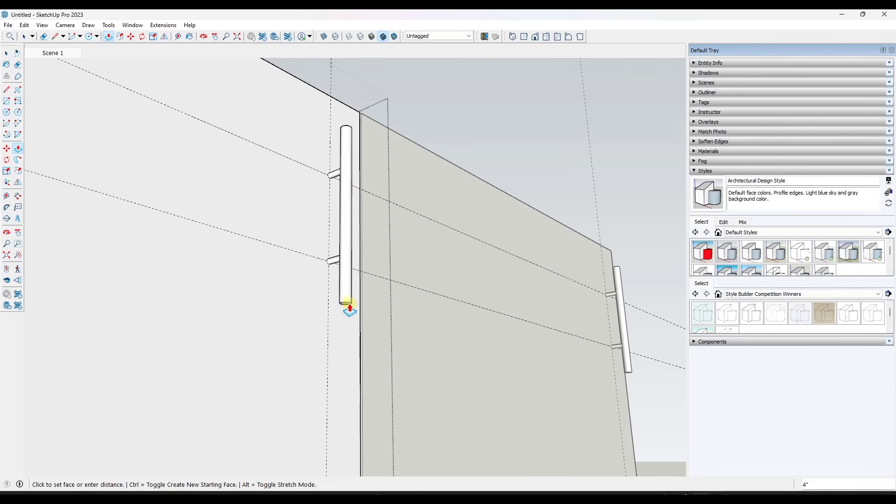
click(345, 303)
scroll(345, 304, up, 3)
key(space)
scroll(363, 282, down, 6)
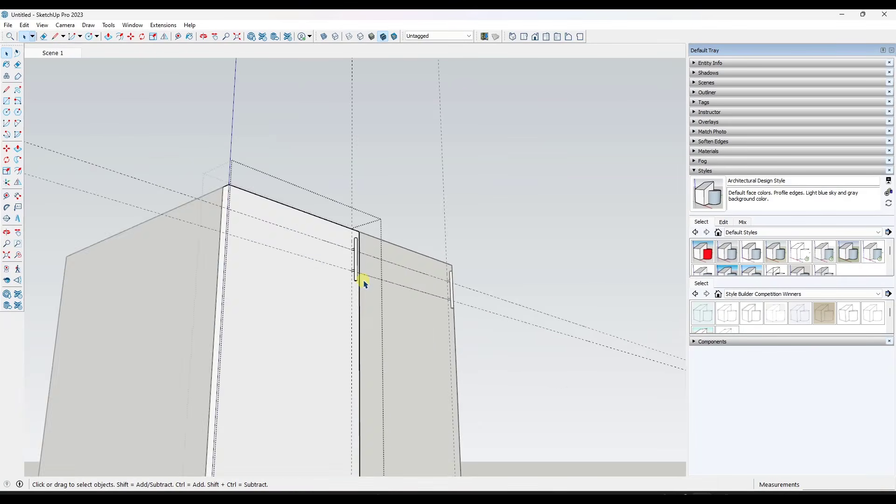
scroll(369, 260, down, 4)
scroll(373, 263, up, 5)
Make a component from the complete pull, including its bar and both posts
middle_drag(369, 259, 367, 294)
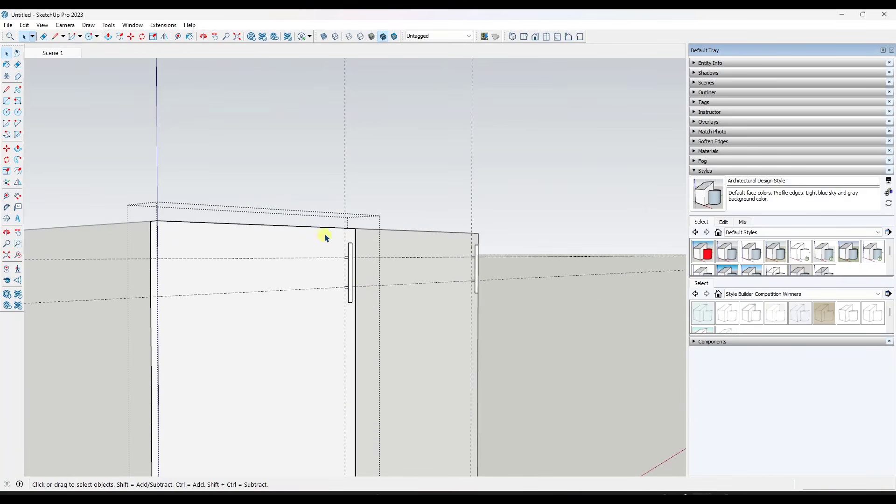
drag(326, 238, 363, 318)
right_click(351, 269)
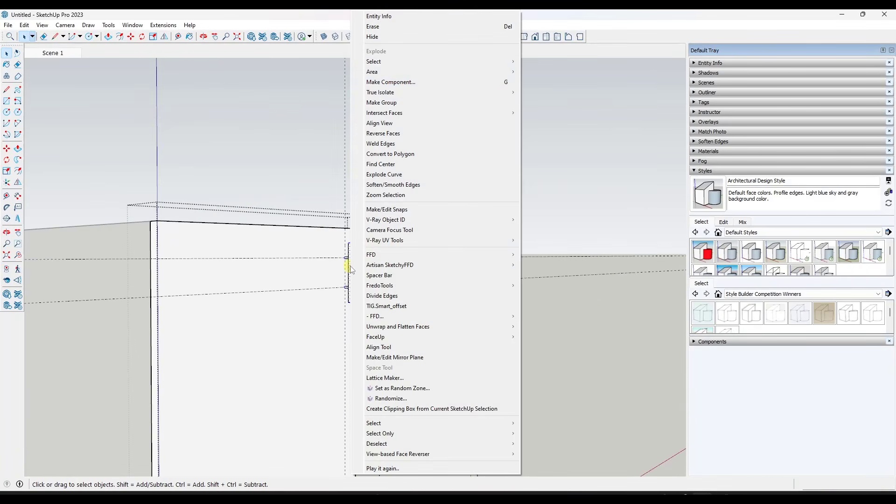
click(385, 82)
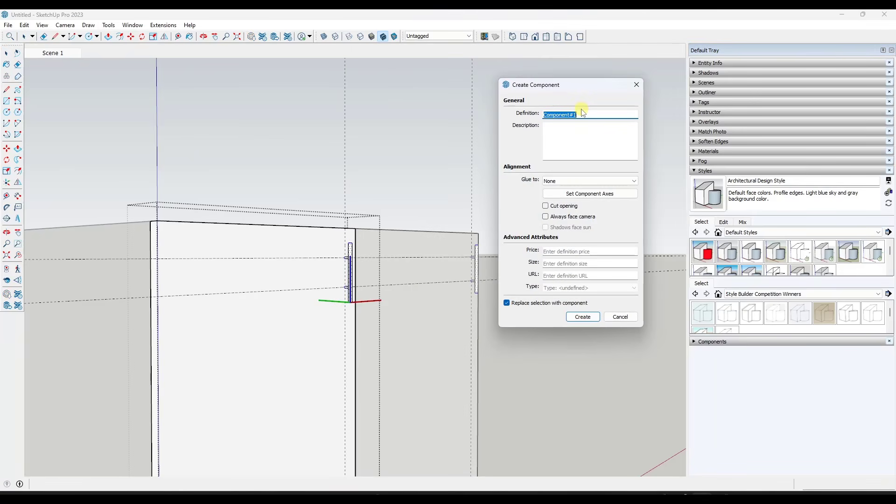
text(Cabinet Pull)
key(Return)
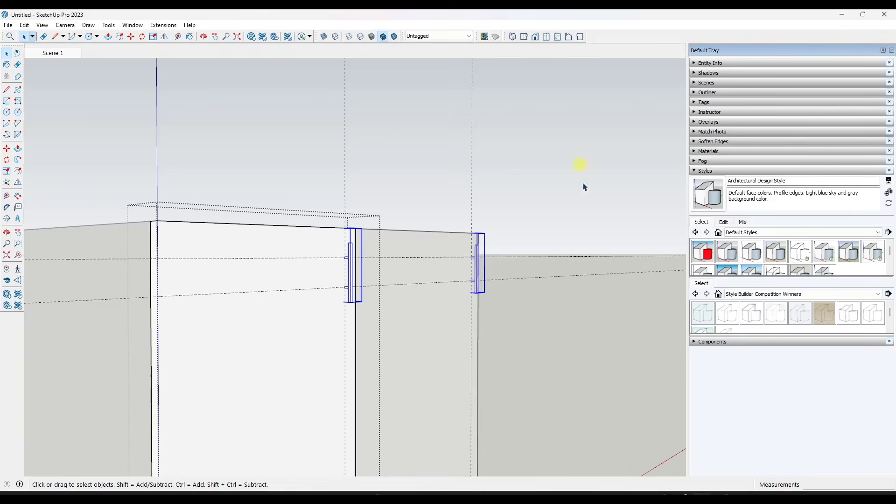
Erase the construction guides around the pull and finish editing the door component
middle_drag(513, 286, 490, 318)
scroll(318, 291, up, 3)
click(318, 290)
key(e)
drag(346, 151, 359, 150)
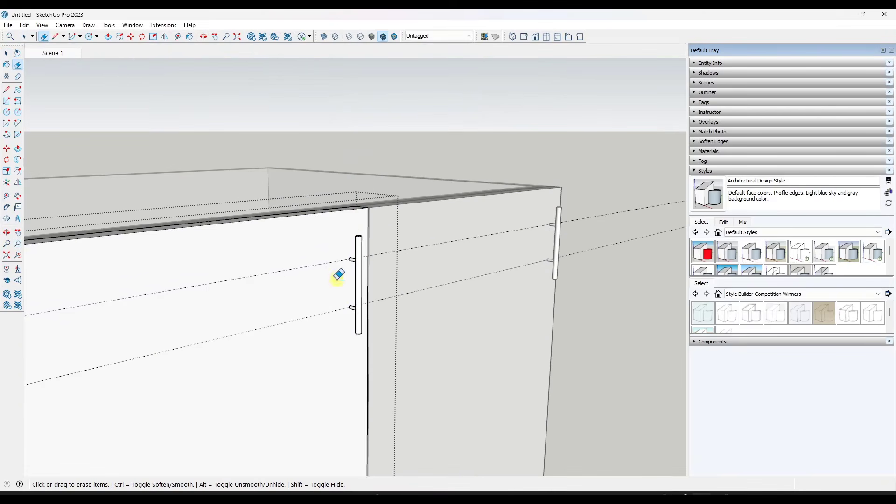
drag(330, 259, 319, 370)
key(space)
click(594, 275)
scroll(395, 248, down, 3)
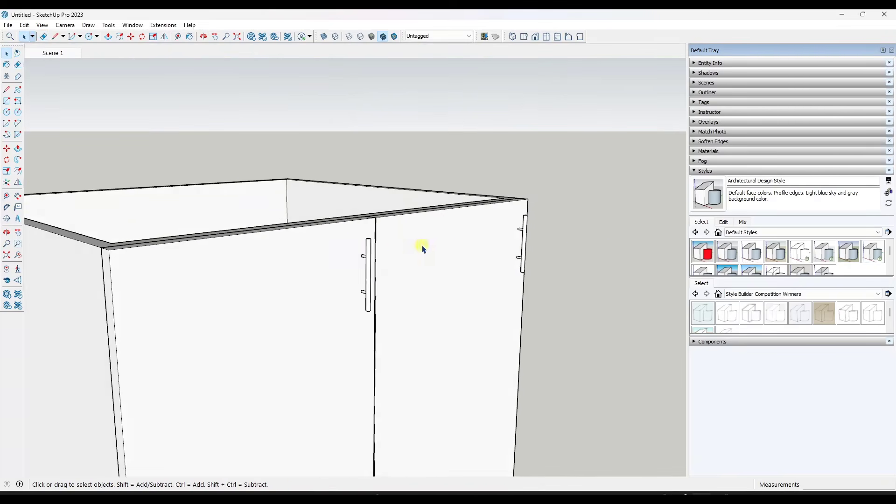
middle_drag(423, 250, 461, 252)
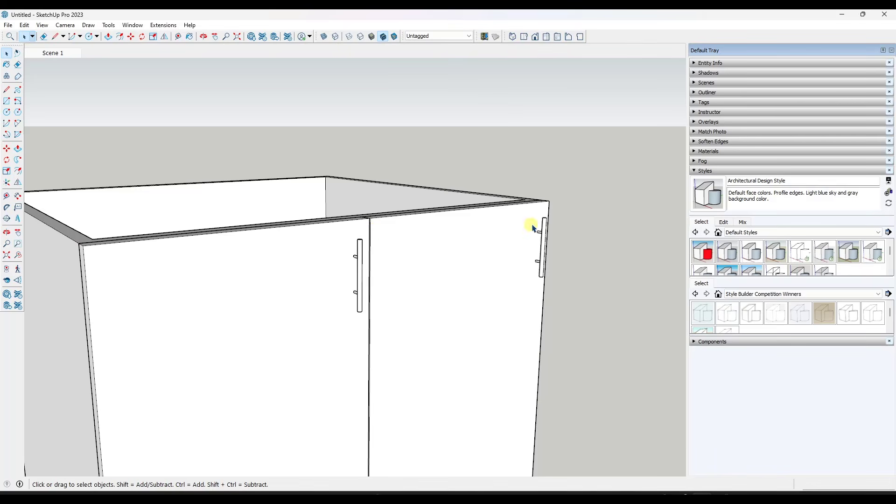
Flip the right door across its red-axis plane so that its pull sits beside the centre gap
click(502, 230)
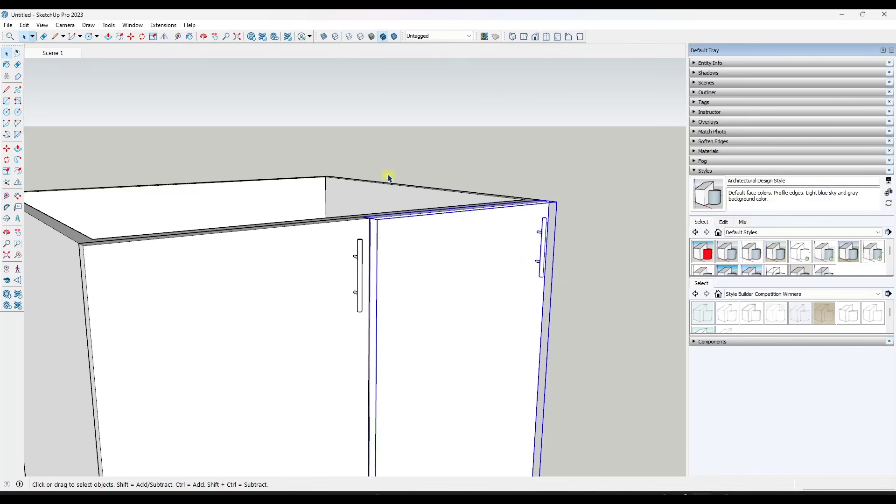
scroll(392, 168, down, 4)
scroll(432, 170, up, 3)
middle_drag(413, 229, 410, 246)
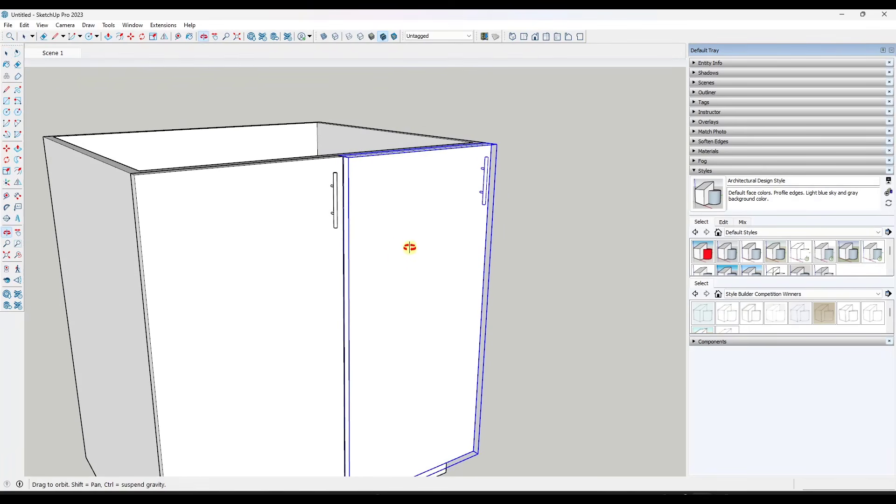
click(164, 38)
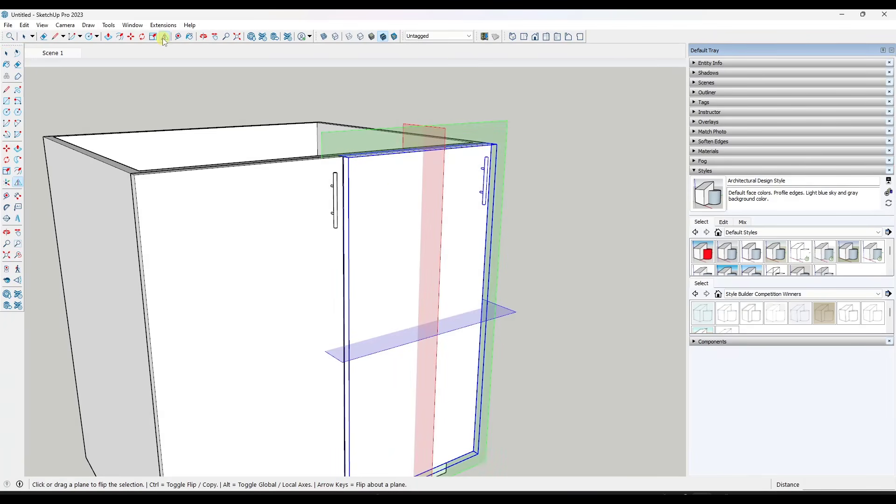
click(444, 164)
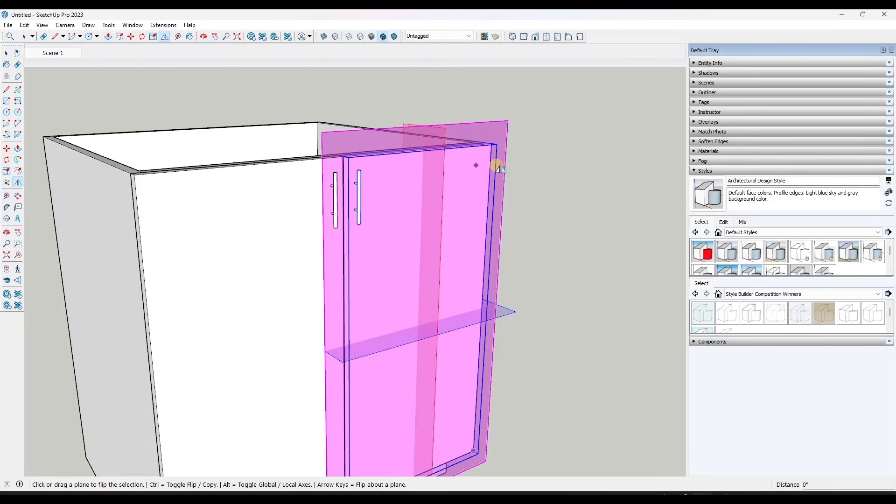
key(space)
click(558, 167)
Move the flipped door by its upper back corner to line up with the cabinet's outer front corner
scroll(371, 166, up, 3)
middle_drag(430, 158, 110, 247)
scroll(494, 240, up, 5)
scroll(490, 234, down, 5)
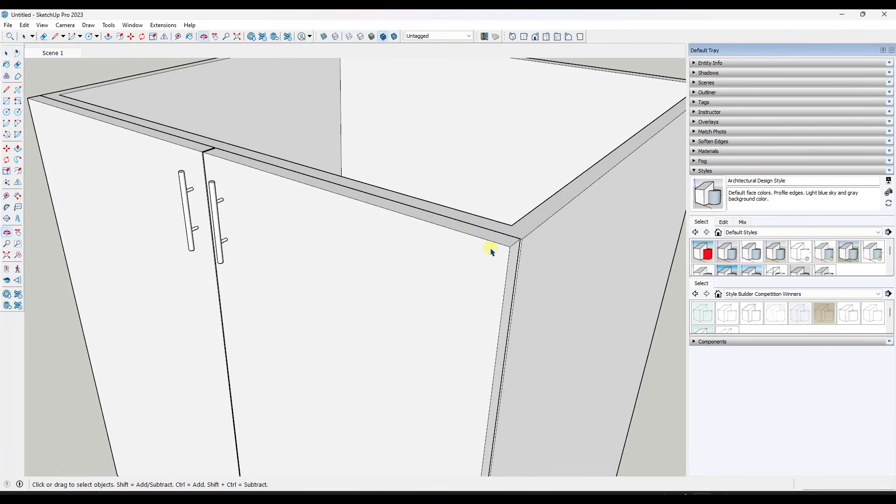
click(490, 251)
key(m)
click(521, 239)
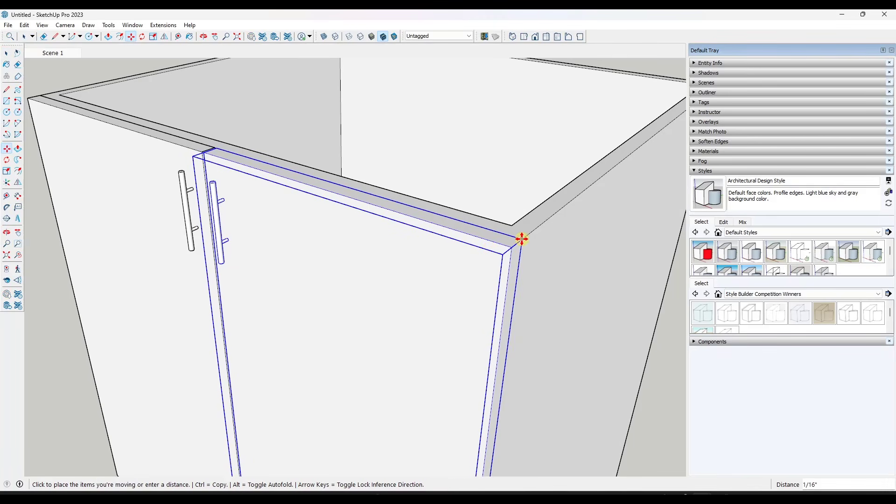
click(523, 239)
key(space)
scroll(536, 224, down, 10)
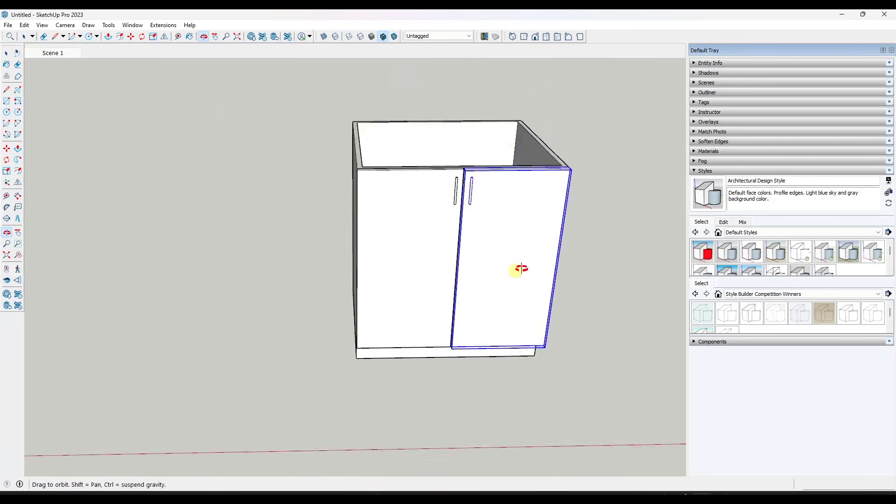
click(610, 202)
scroll(667, 203, up, 3)
scroll(467, 155, down, 3)
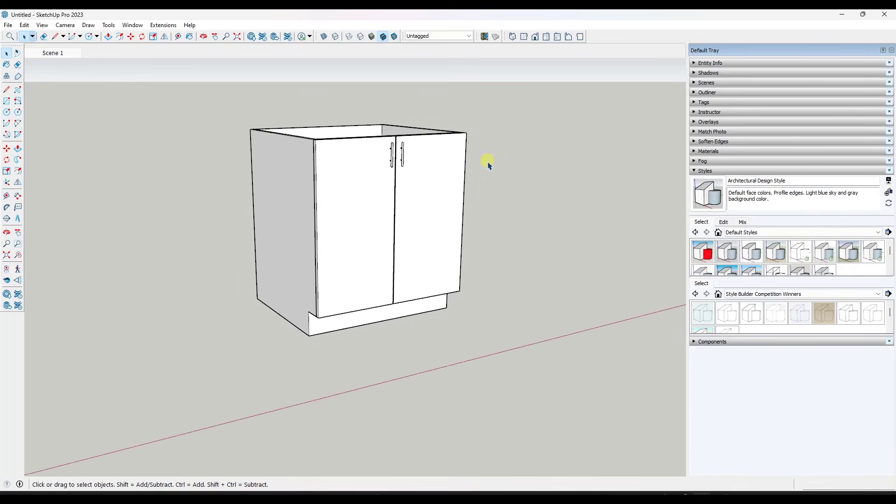
Copy the whole cabinet with its doors and pulls along the red axis, leaving a space beside the original
scroll(450, 194, up, 1)
scroll(451, 196, up, 1)
scroll(273, 201, down, 4)
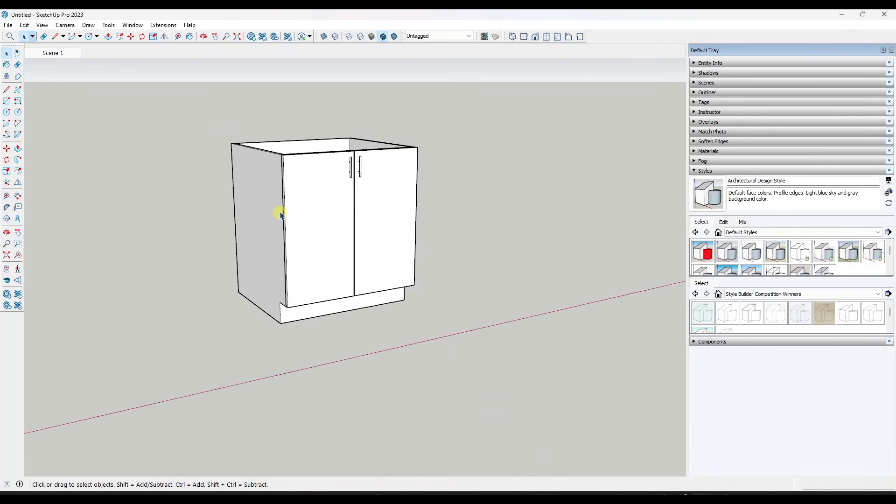
drag(202, 115, 426, 322)
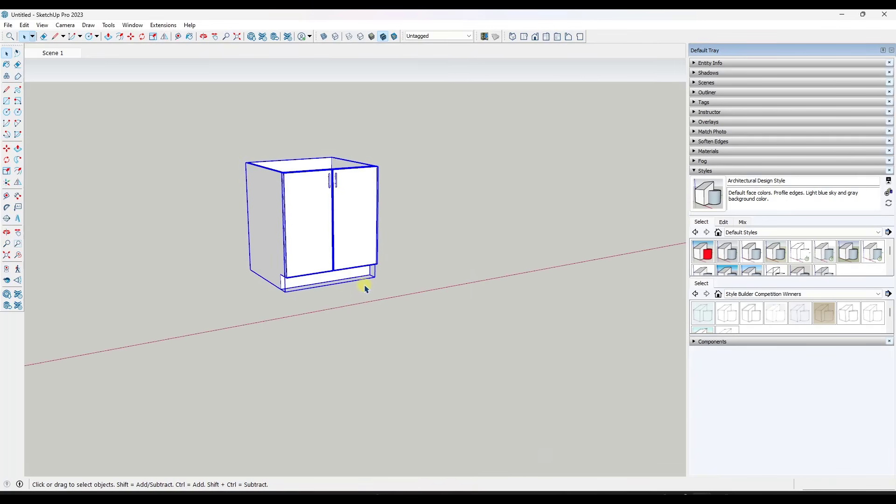
key(m)
key(ctrl)
click(281, 290)
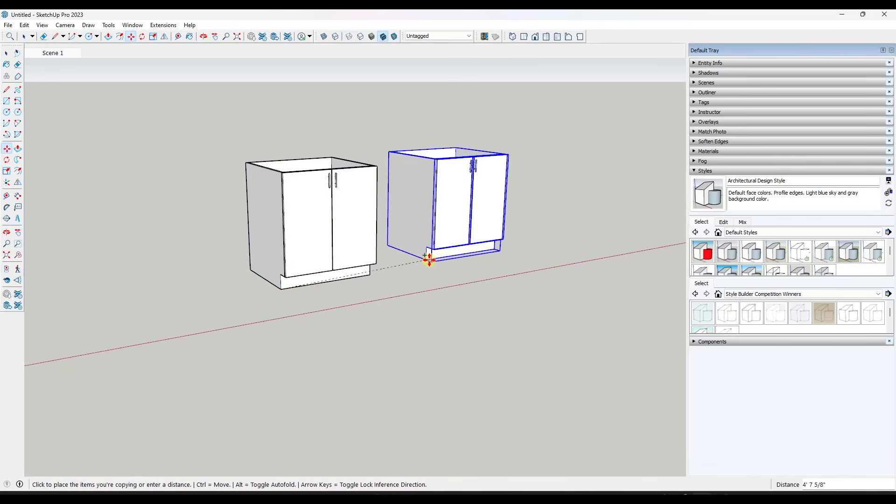
click(472, 257)
key(space)
scroll(573, 162, up, 2)
scroll(573, 162, up, 3)
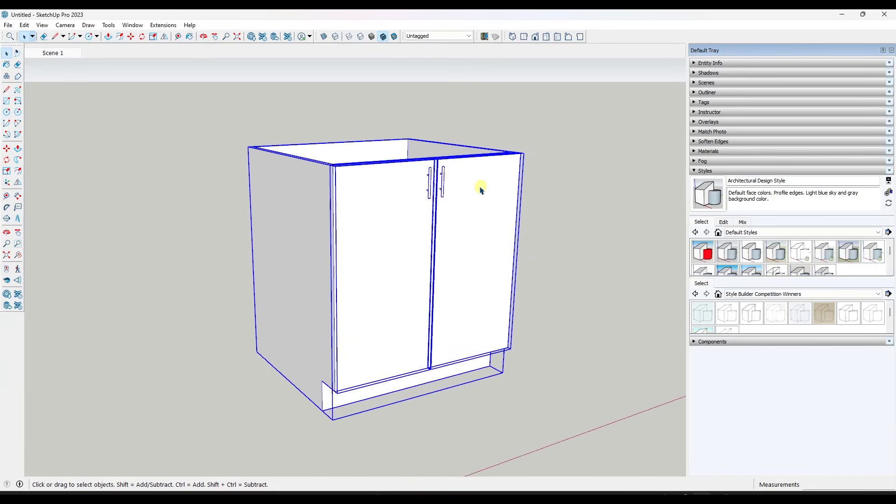
scroll(524, 150, down, 4)
click(568, 188)
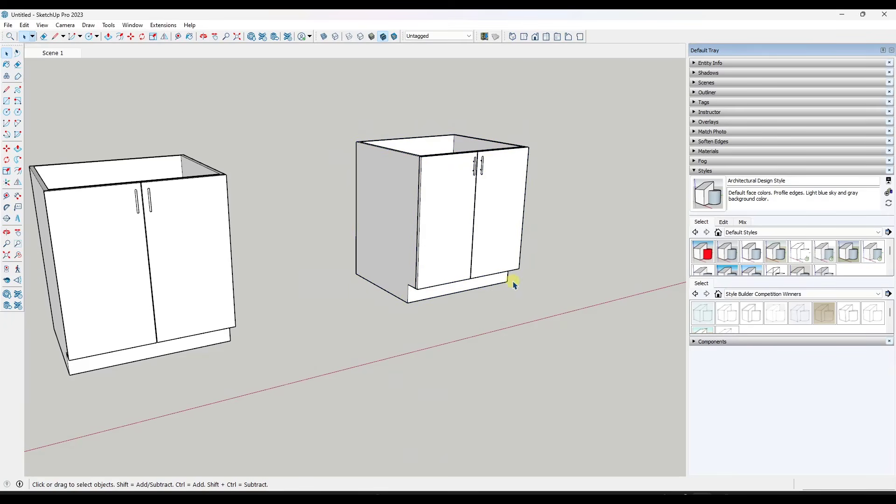
Open the copied cabinet's left door component and select its front face to check how the door instances are linked
middle_drag(538, 242, 535, 249)
double_click(458, 208)
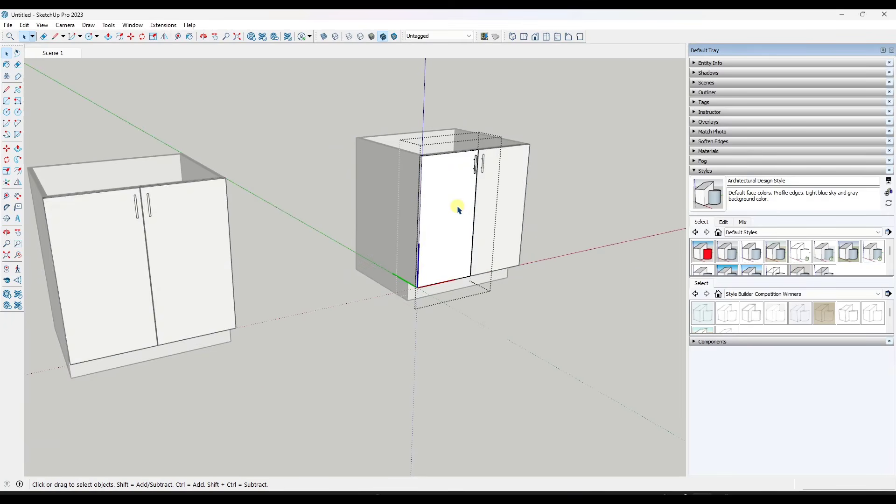
click(458, 209)
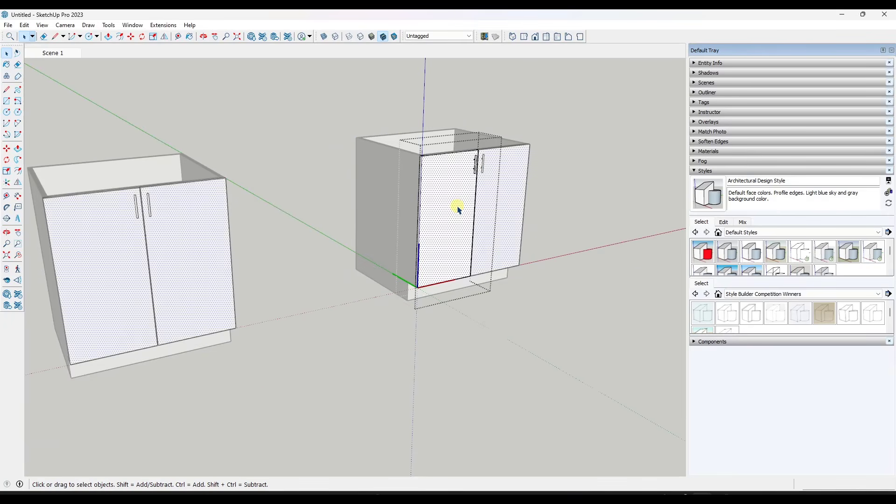
click(557, 172)
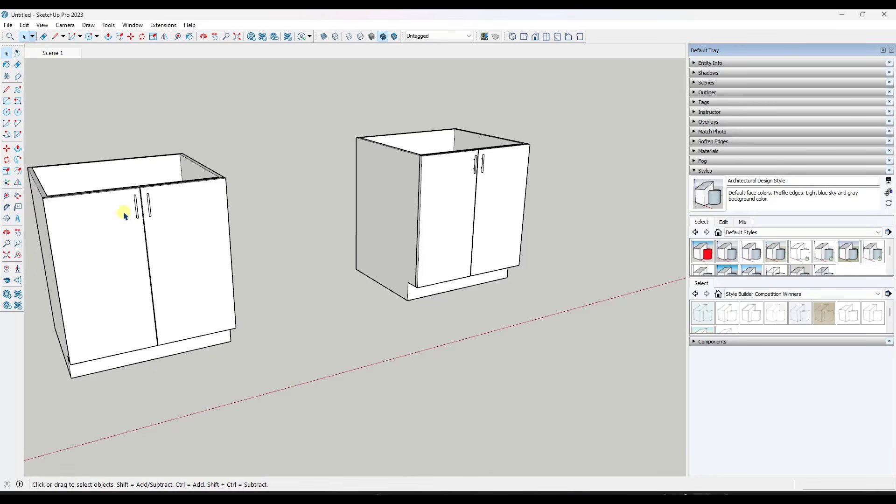
Delete the pull inside the copied cabinet's left door component and undo the deletion
double_click(434, 215)
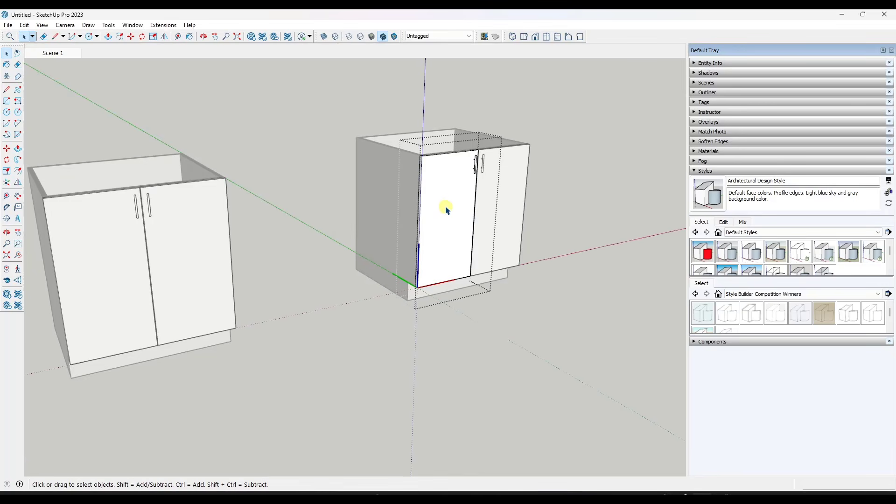
click(476, 172)
key(Delete)
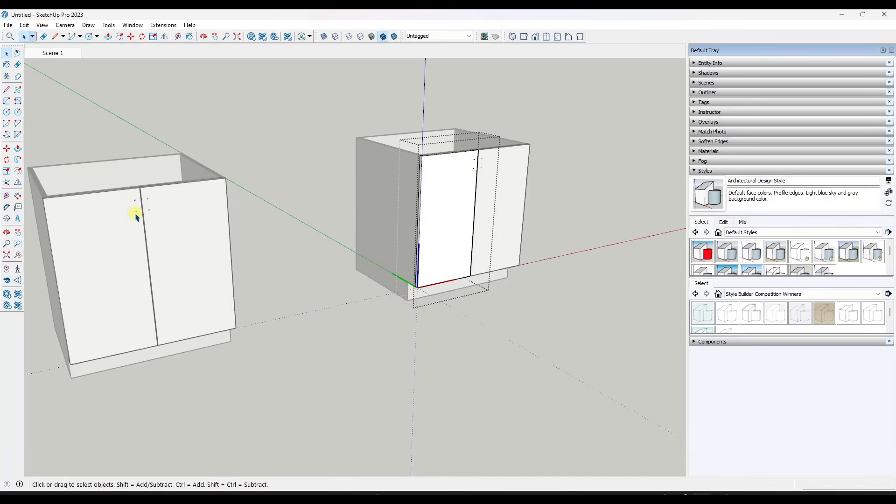
key(ctrl+z)
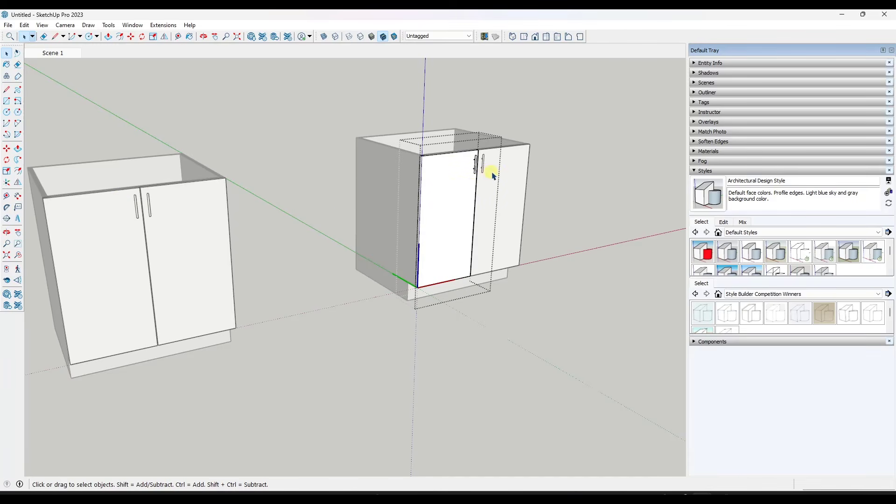
click(568, 195)
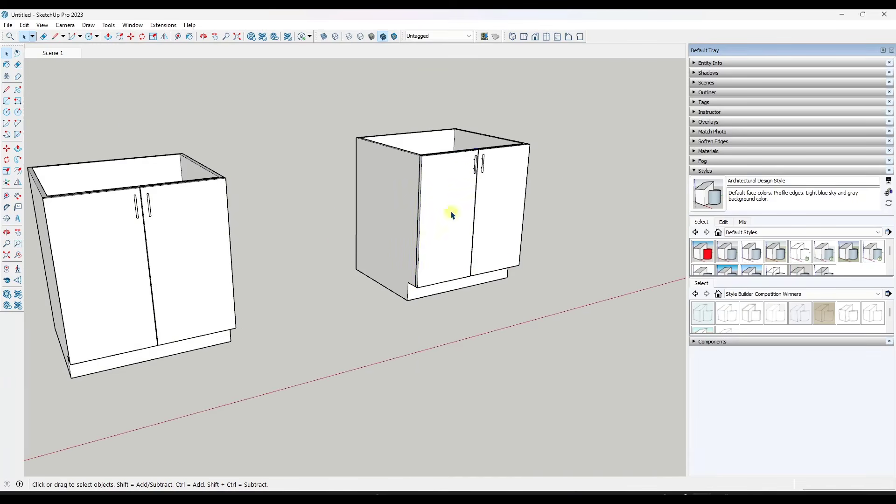
Select both doors of the copied cabinet and make them unique from the original cabinet's doors
click(452, 205)
shift+click(506, 193)
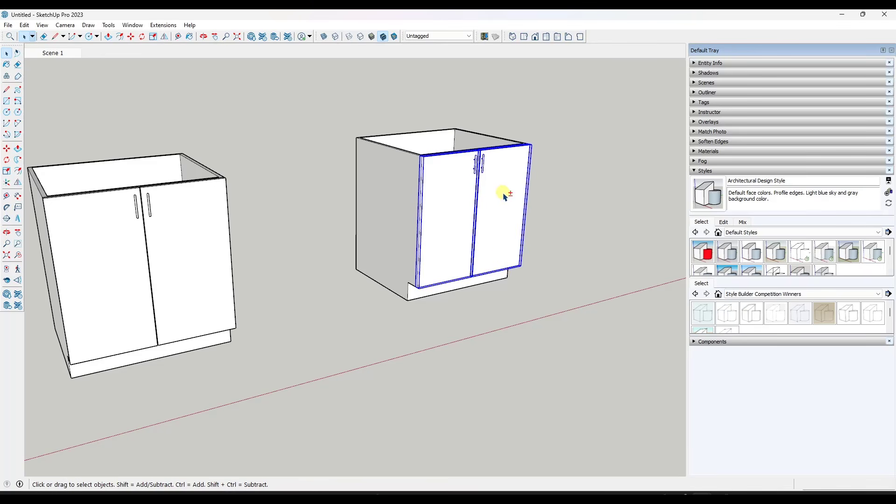
click(462, 206)
shift+click(506, 203)
right_click(507, 203)
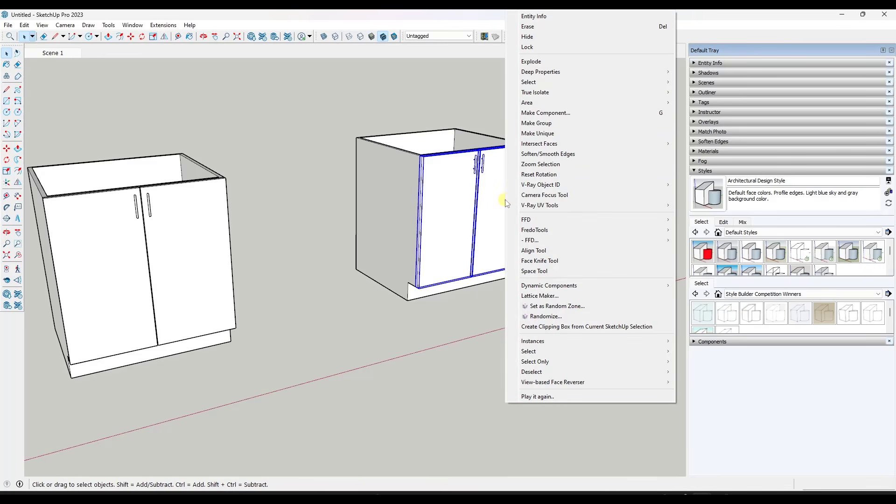
click(527, 134)
Try a Push/Pull on the front face of the copied cabinet's left door to test its link to the other doors
double_click(446, 191)
click(449, 195)
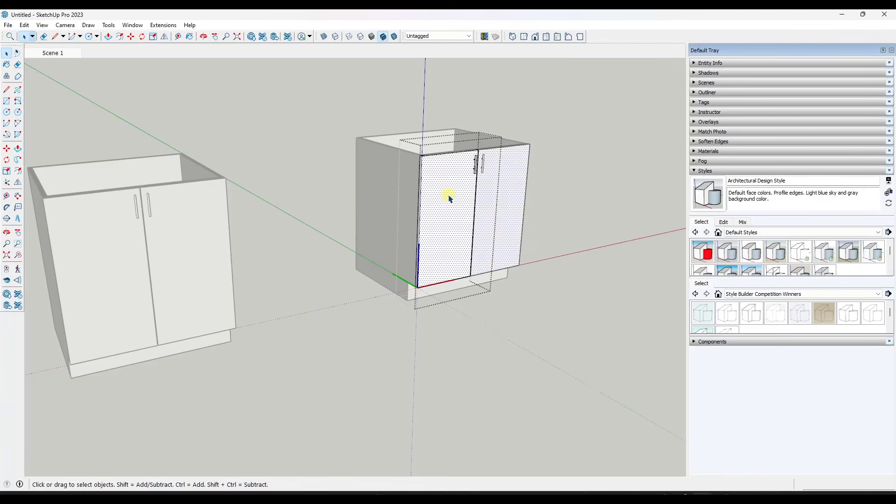
key(p)
click(446, 198)
key(space)
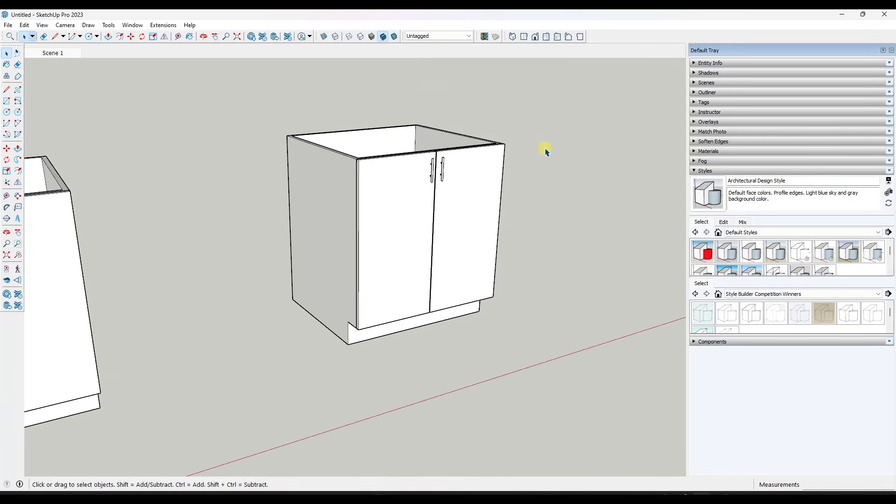
Delete the bar pull inside the copied cabinet's left door component and erase the two leftover mounting circles on the door face
scroll(426, 168, up, 5)
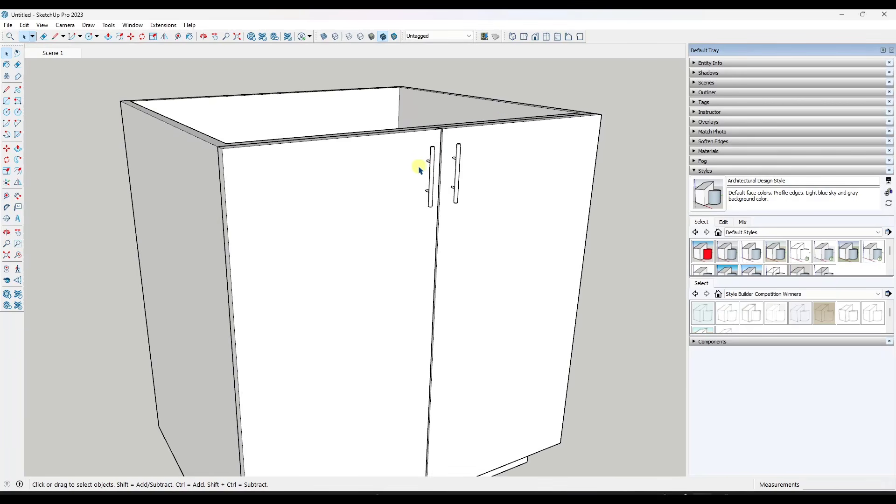
click(404, 174)
double_click(422, 168)
click(441, 173)
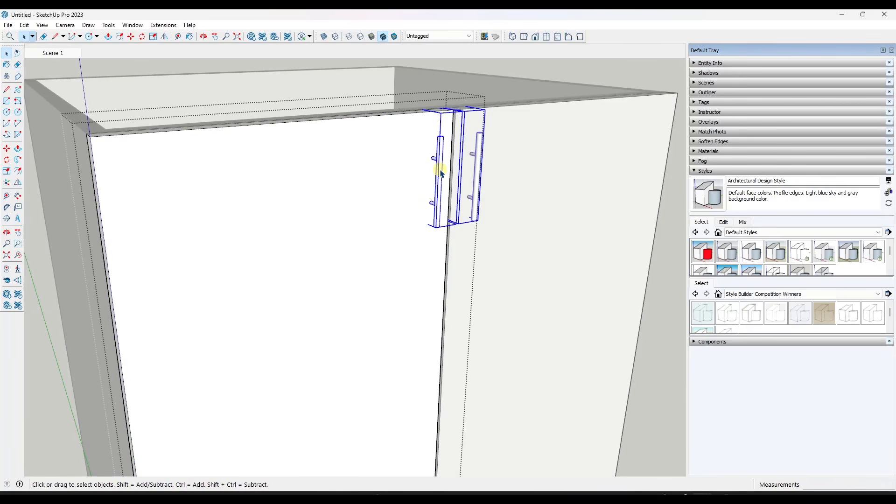
key(Delete)
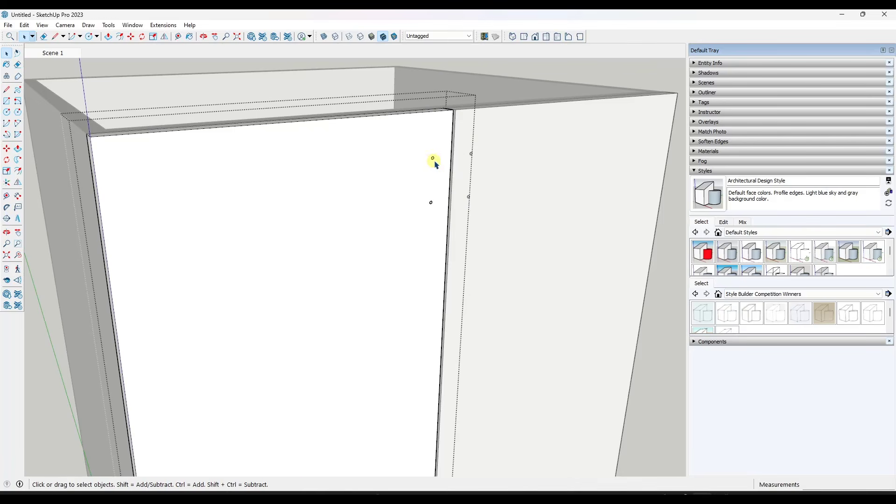
key(e)
click(434, 158)
click(431, 202)
key(space)
Download the "Cabinet pull" set of six tab pulls from 3D Warehouse and place it inside the door component along the door's top edge
click(531, 70)
double_click(381, 146)
click(252, 37)
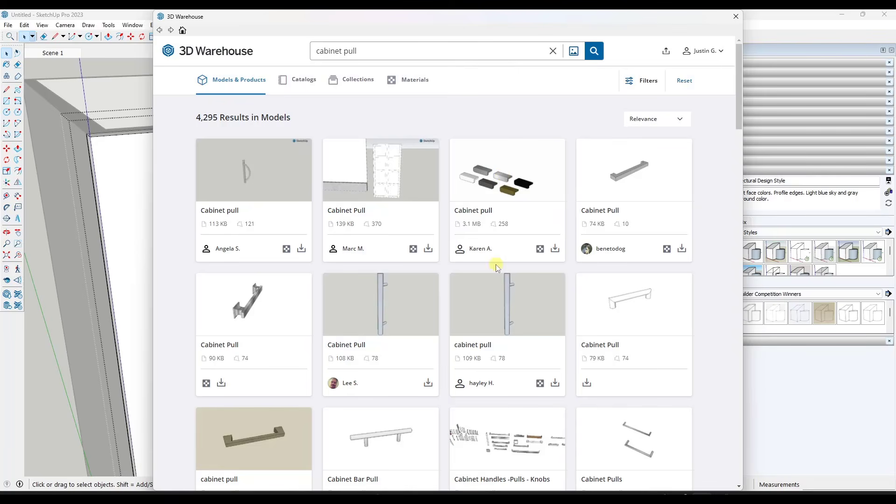
click(493, 172)
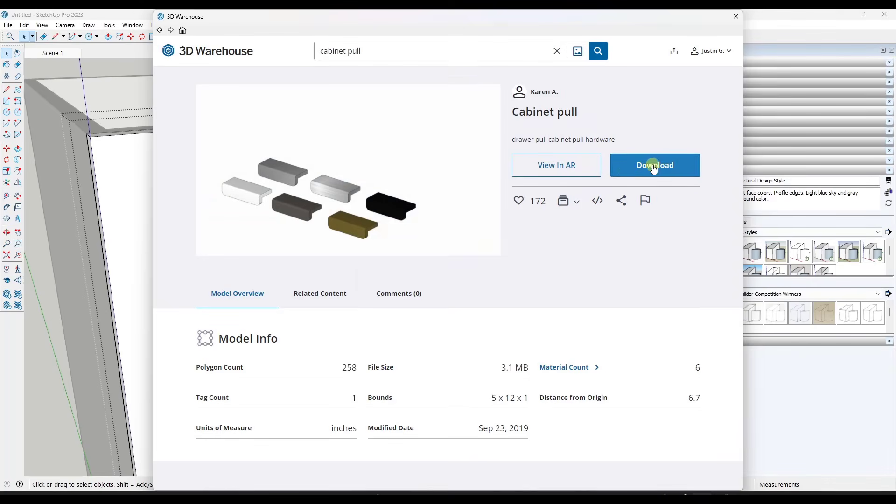
click(659, 165)
click(427, 267)
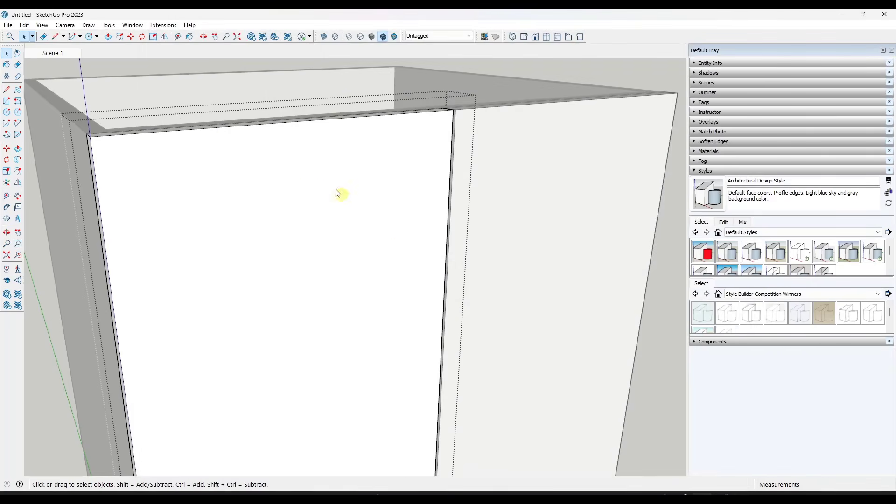
click(257, 133)
Open the imported pull set and erase every pull except the dark grey one at the back corner
middle_drag(257, 133, 354, 232)
scroll(318, 186, down, 3)
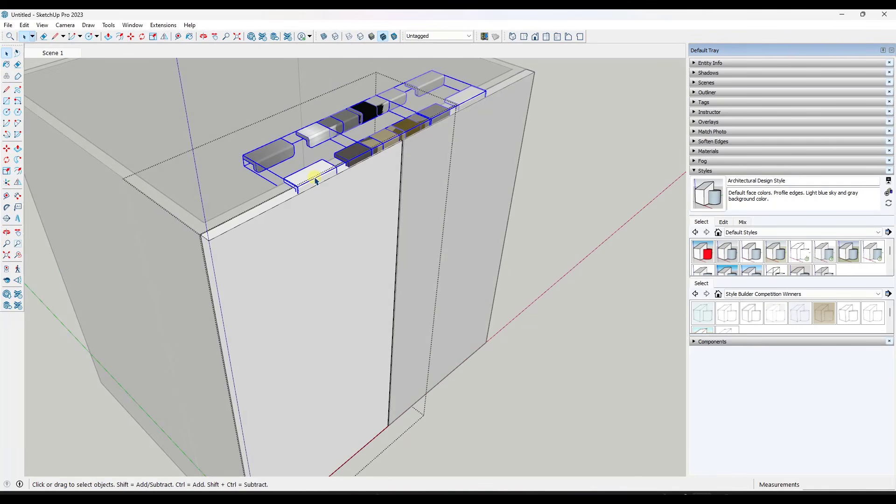
double_click(315, 176)
key(e)
click(321, 174)
click(314, 147)
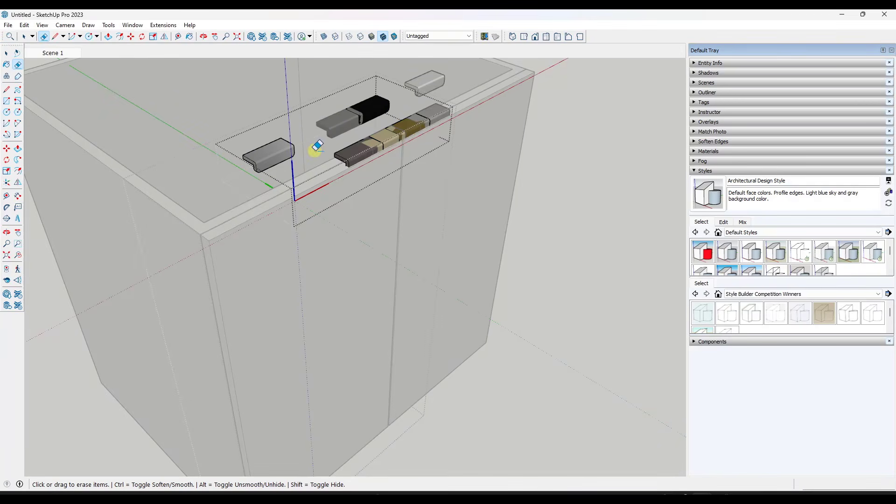
click(354, 155)
click(405, 128)
drag(348, 123, 367, 116)
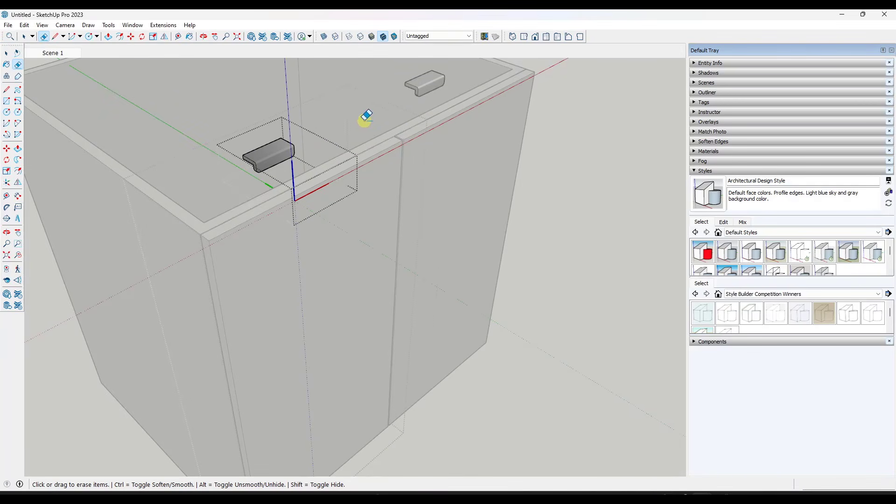
key(space)
click(324, 139)
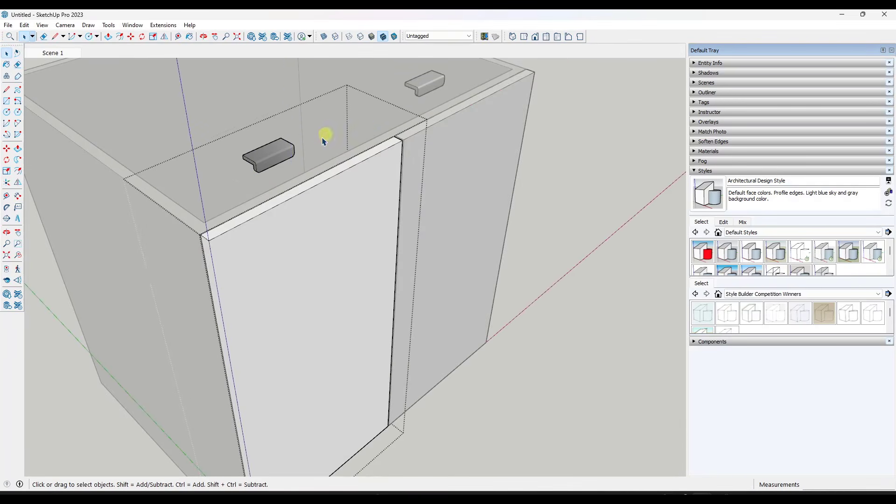
Move the remaining dark grey tab pull out in front of the door's upper front face
right_click(288, 153)
click(275, 154)
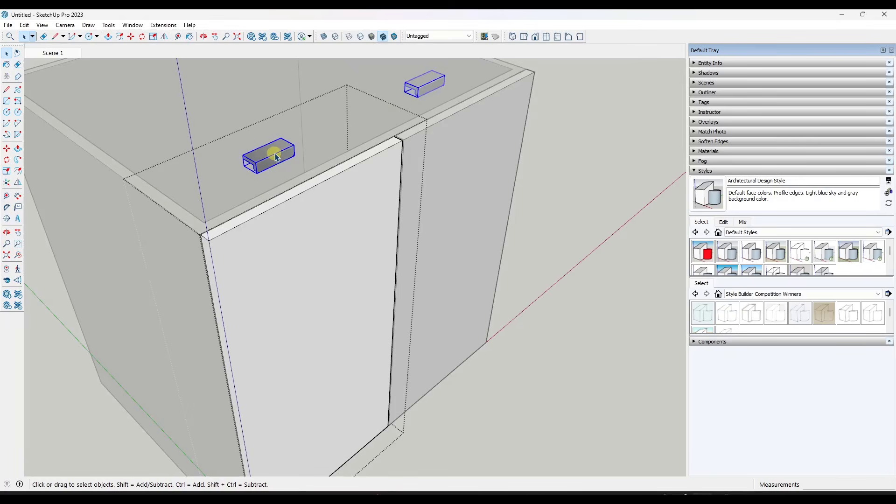
key(m)
click(263, 147)
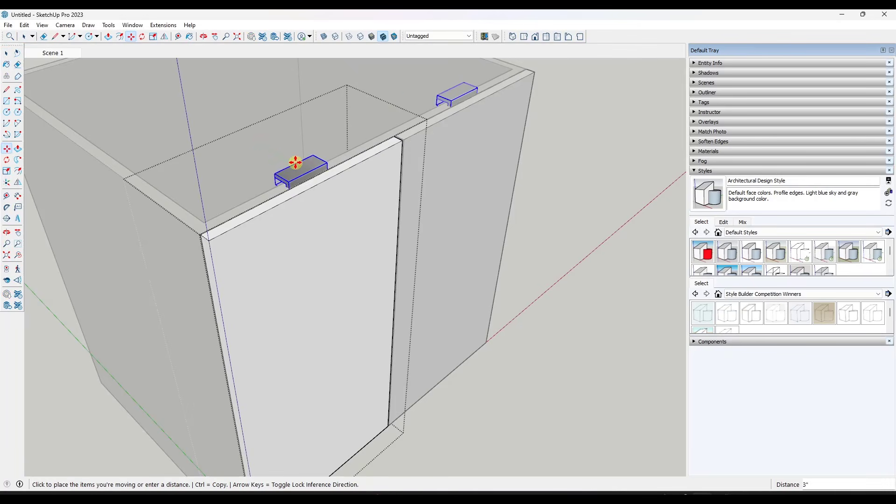
click(348, 190)
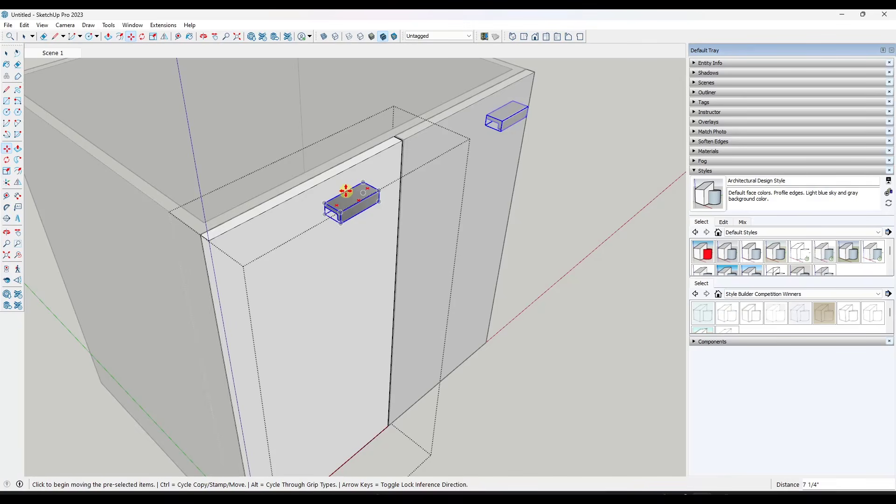
Move the tab pull back by its rear corner to align with the door's back edge so it hooks over the door's top
click(346, 190)
click(335, 191)
scroll(330, 207, up, 2)
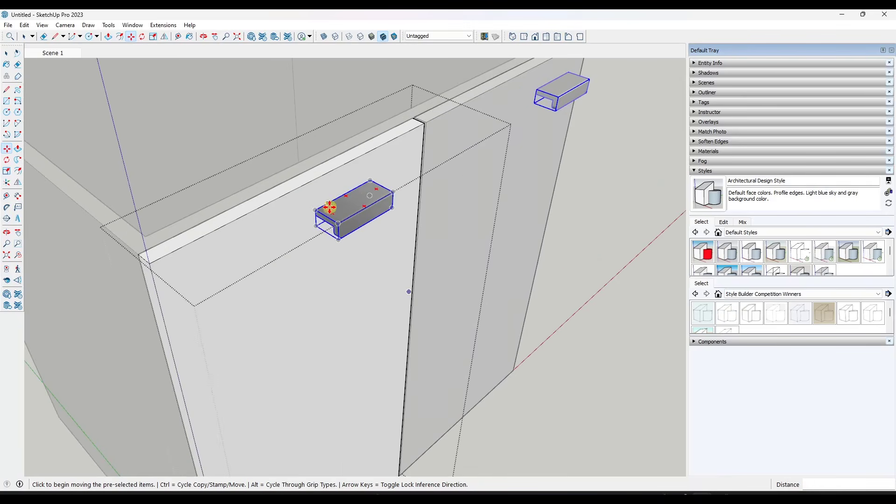
mouse_move(329, 206)
middle_down()
mouse_move(472, 154)
mouse_move(343, 207)
middle_up()
click(330, 211)
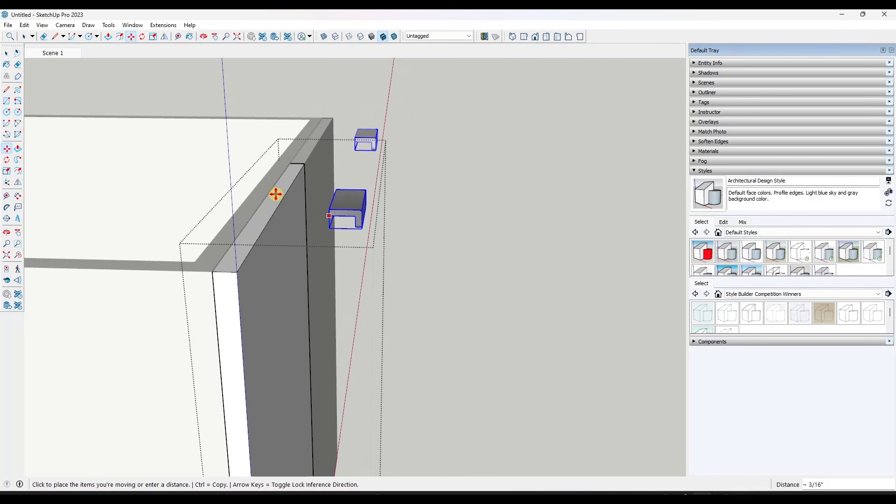
click(330, 215)
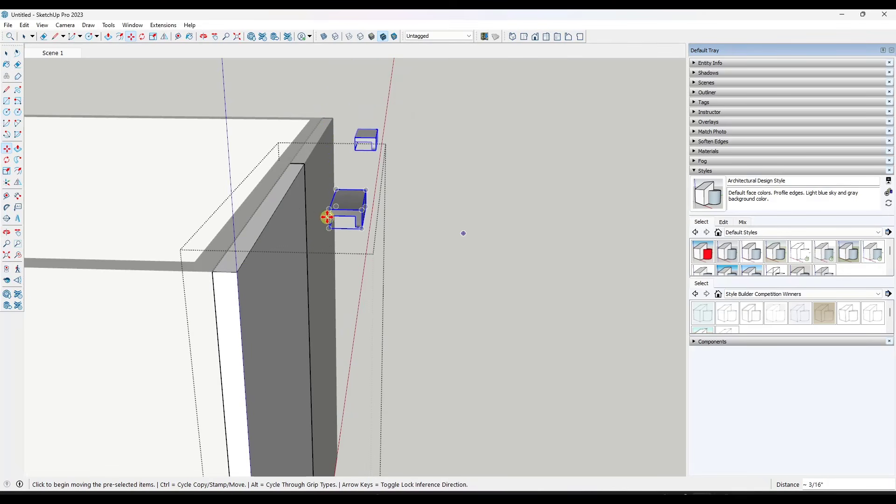
click(354, 218)
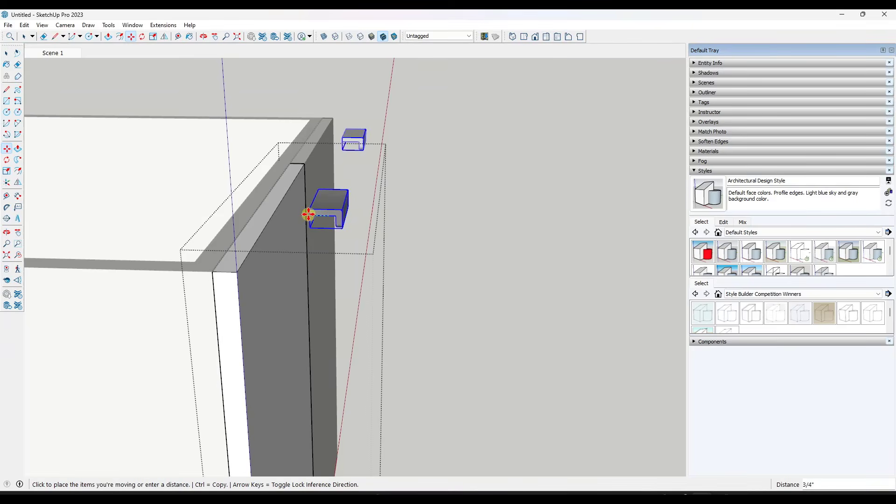
click(214, 272)
middle_drag(332, 264, 220, 194)
Close the door component and select the left and right doors in turn to check that both carry the tab pull
key(space)
click(510, 176)
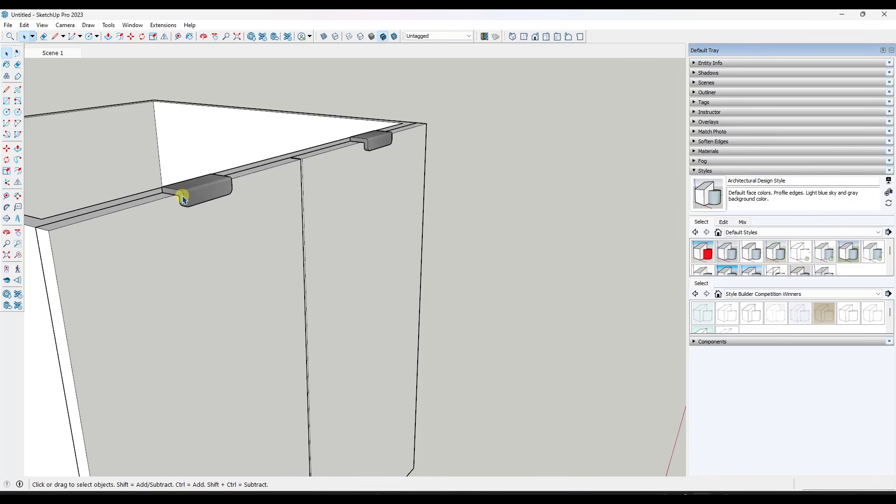
click(366, 145)
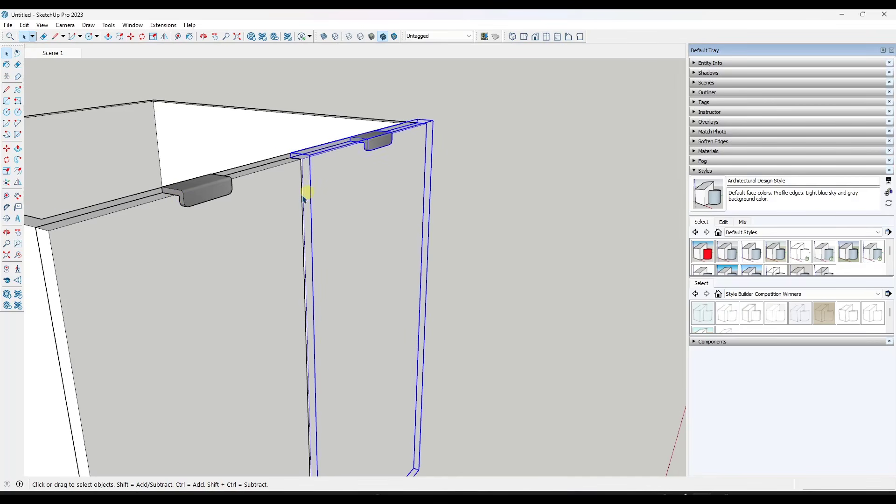
click(264, 223)
click(371, 182)
click(233, 242)
click(399, 210)
scroll(386, 147, down, 12)
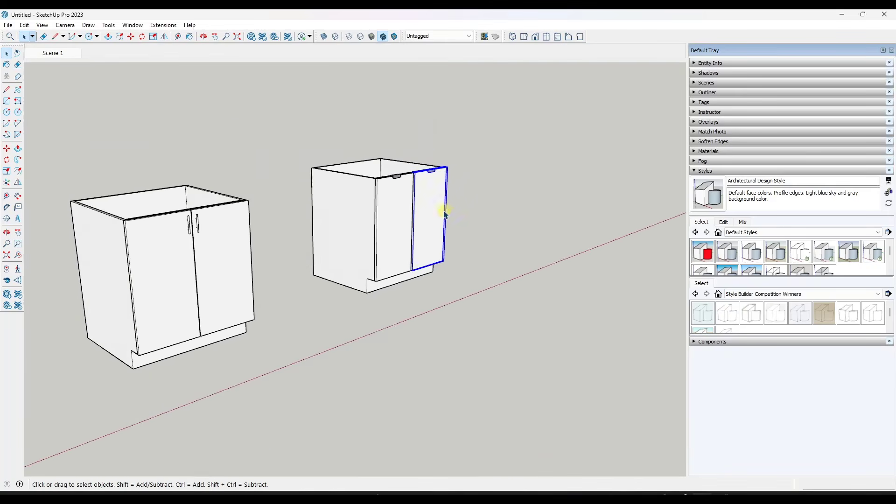
middle_drag(444, 214, 392, 220)
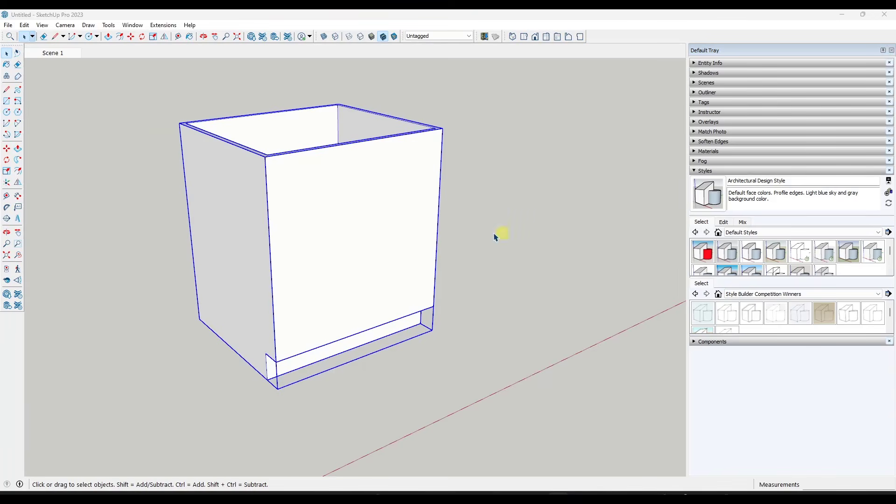
Draw a rectangle on the doorless cabinet's front from the midpoint of its lower front edge to the upper left corner
middle_drag(346, 214, 352, 202)
key(r)
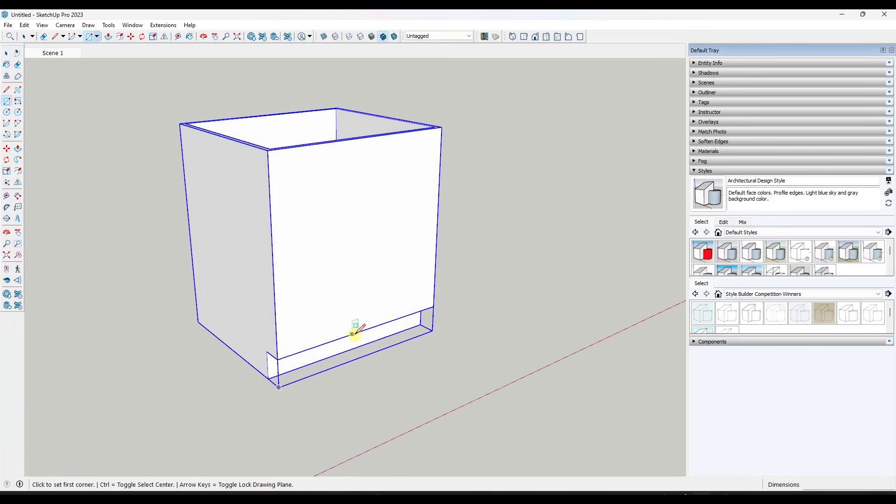
click(364, 330)
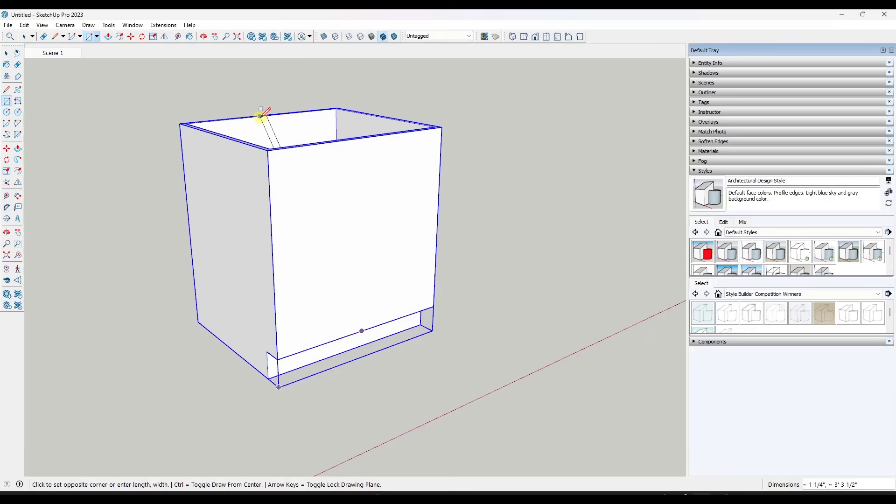
click(270, 149)
key(space)
Extrude the door rectangle outward 3/4" with Push/Pull
key(p)
middle_drag(386, 200, 300, 220)
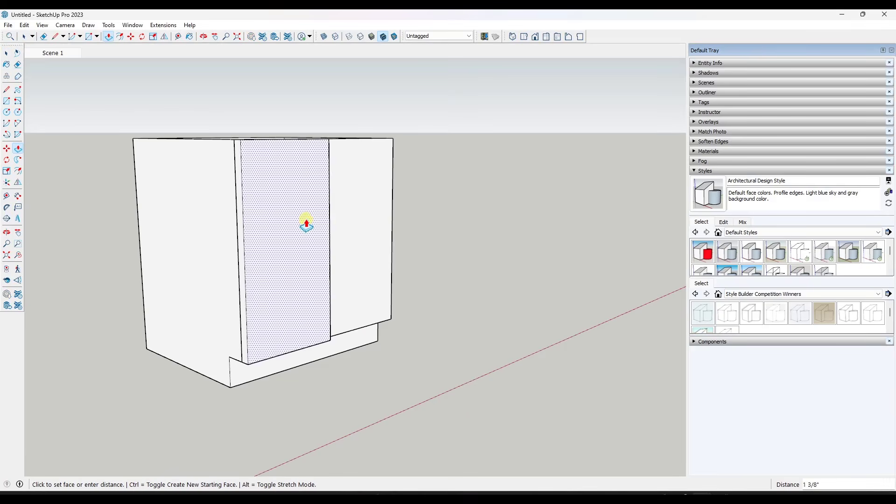
text(/4)
key(Return)
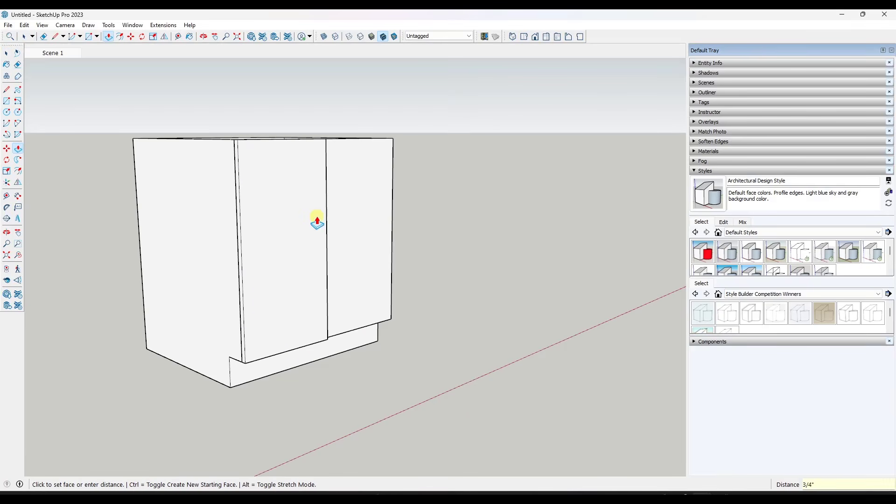
key(space)
Push the new door's inner side face in by 1/16" to leave a gap at the cabinet's centre
middle_drag(369, 187, 118, 210)
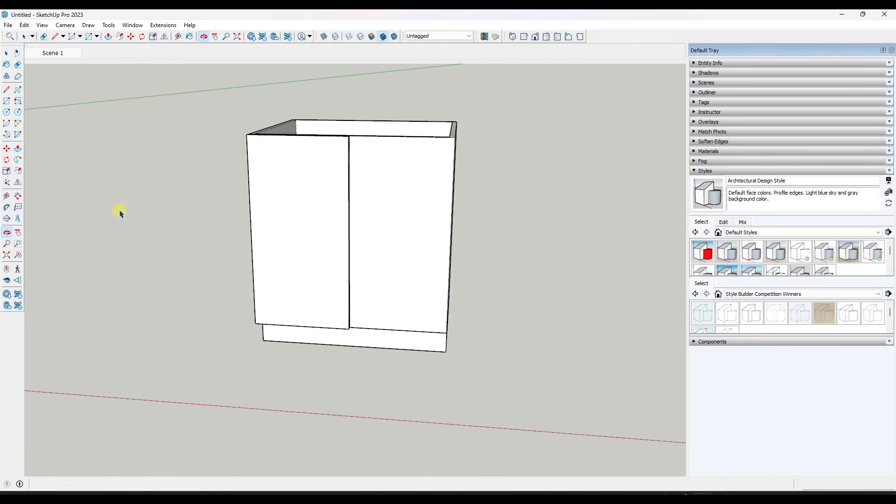
scroll(348, 140, up, 2)
middle_drag(340, 163, 207, 160)
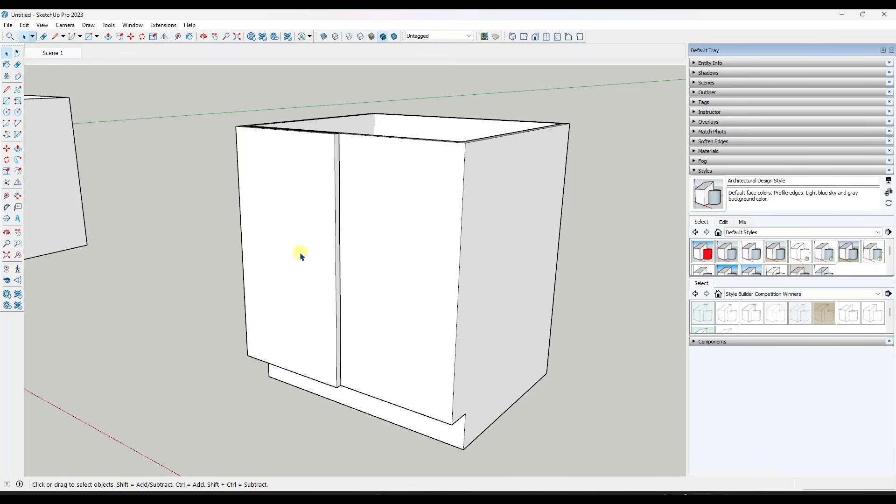
key(p)
scroll(337, 225, up, 4)
click(334, 216)
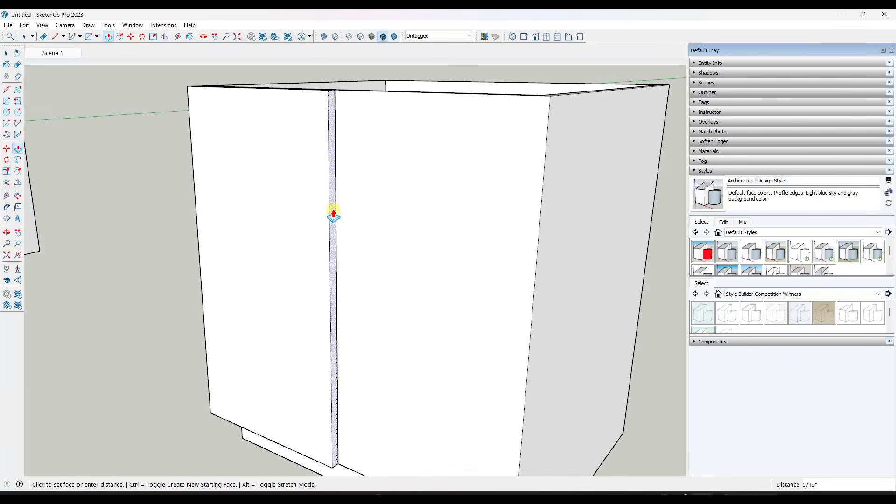
text(1/16)
key(Return)
key(space)
Offset the outline of the new door's front face inward by 2.5" to form the frame
scroll(260, 206, down, 6)
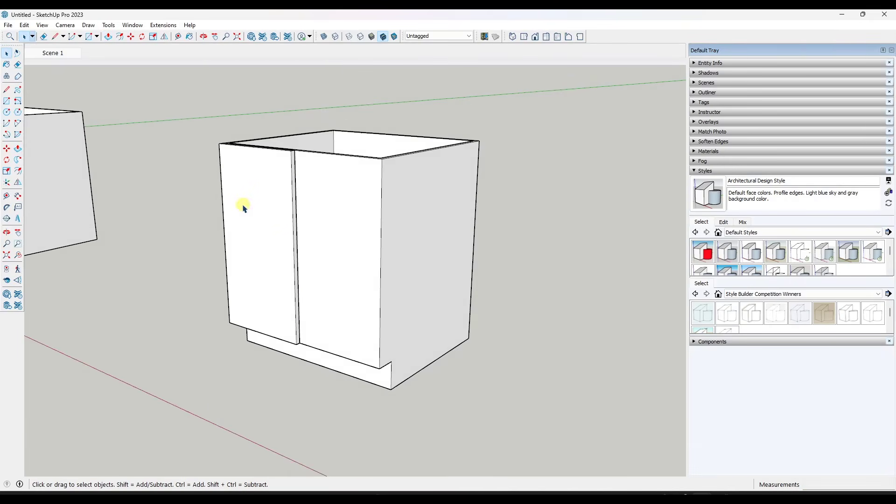
middle_drag(242, 206, 327, 202)
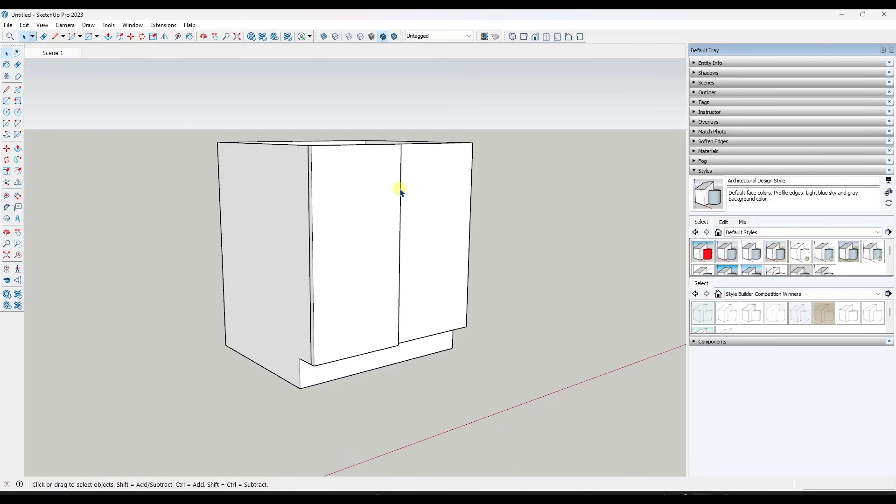
key(f)
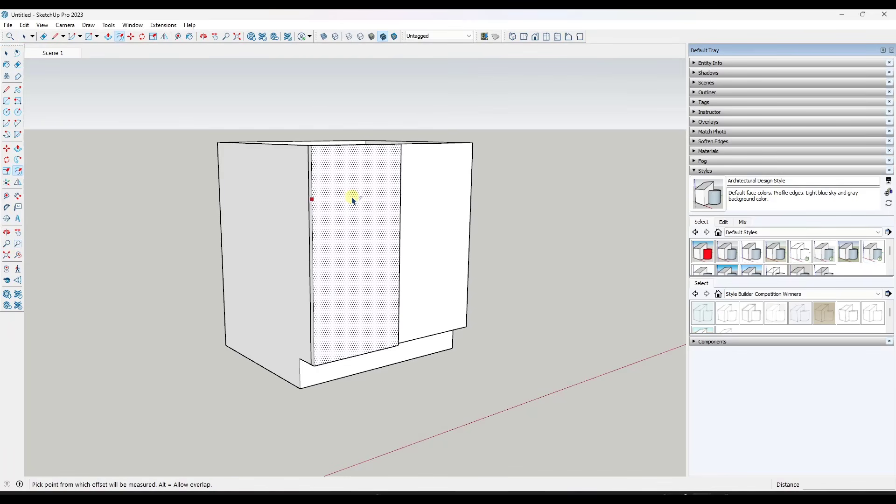
key(space)
scroll(453, 207, up, 1)
scroll(318, 170, down, 2)
scroll(488, 189, up, 1)
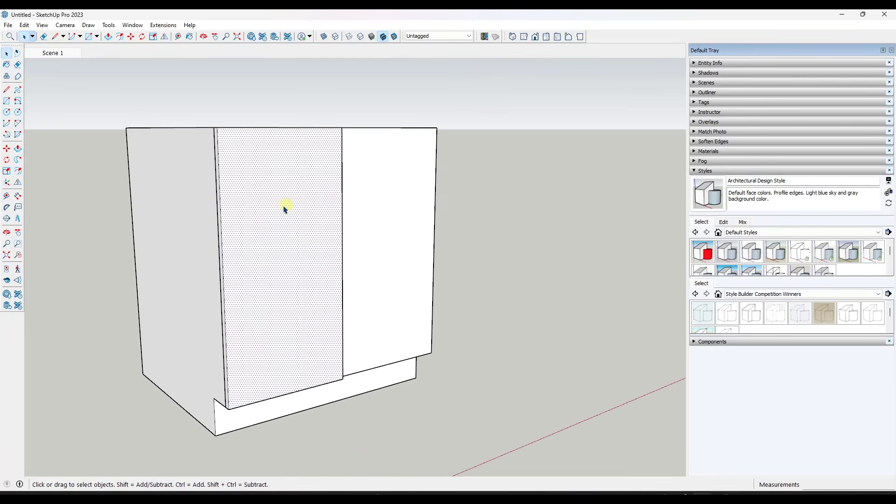
key(f)
click(220, 210)
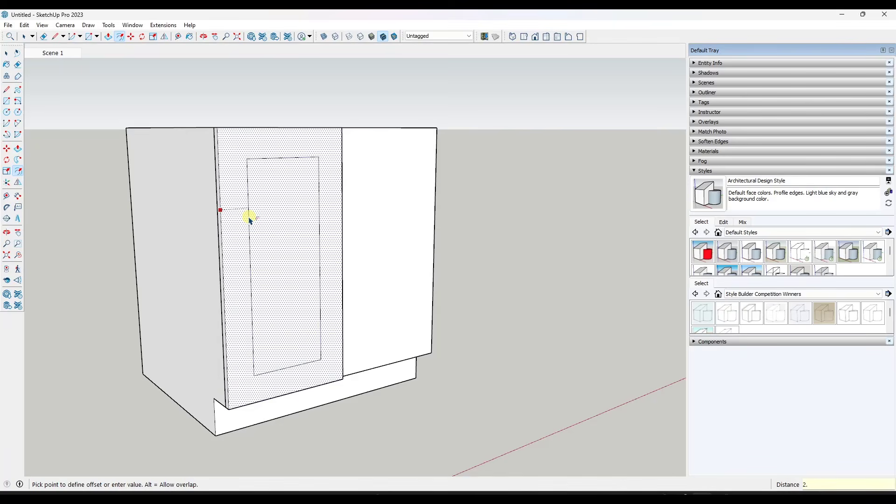
text(2.5)
key(Return)
key(space)
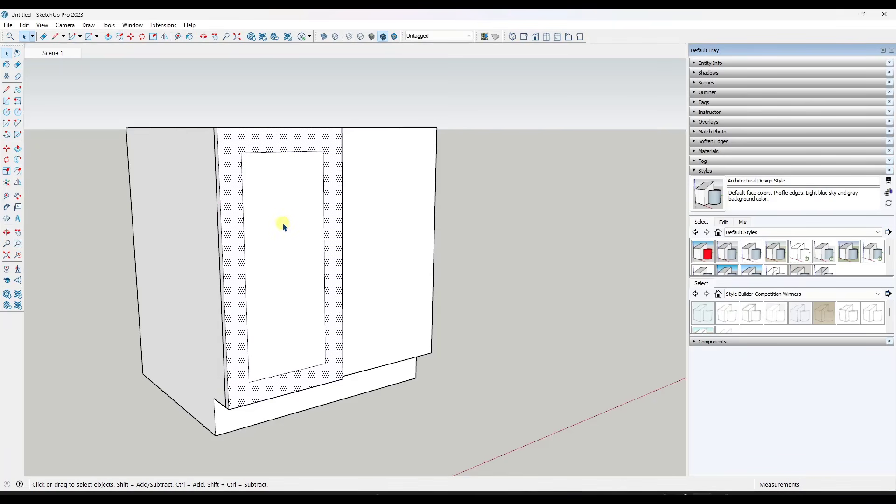
Push the door's inner panel face in 3/8", using the midpoint of the door's thickness as reference
middle_drag(270, 226, 246, 218)
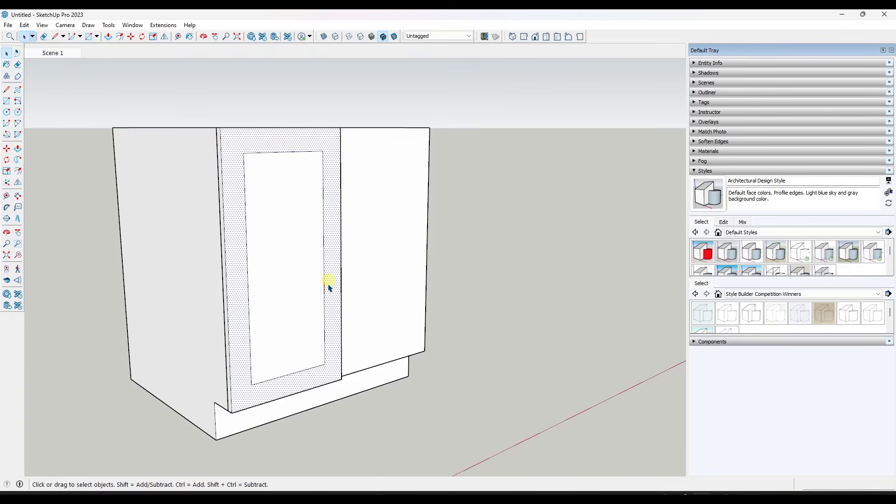
scroll(261, 332, up, 1)
middle_drag(259, 310, 281, 286)
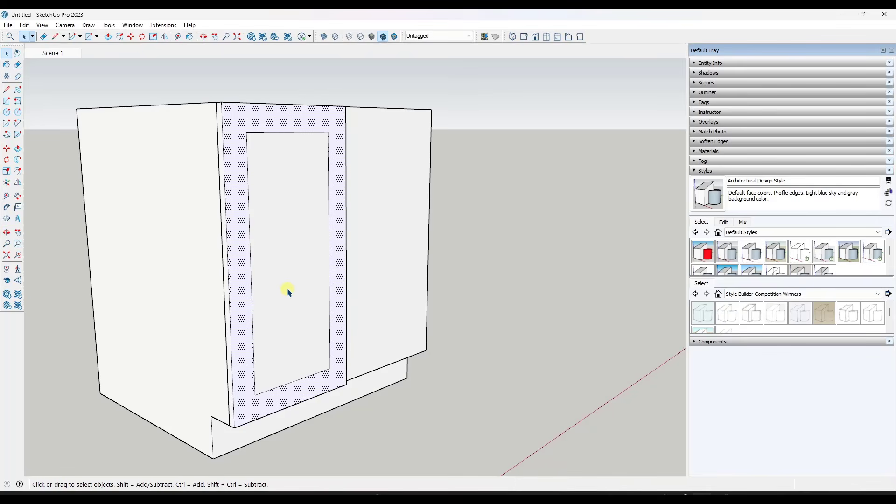
key(ctrl+t)
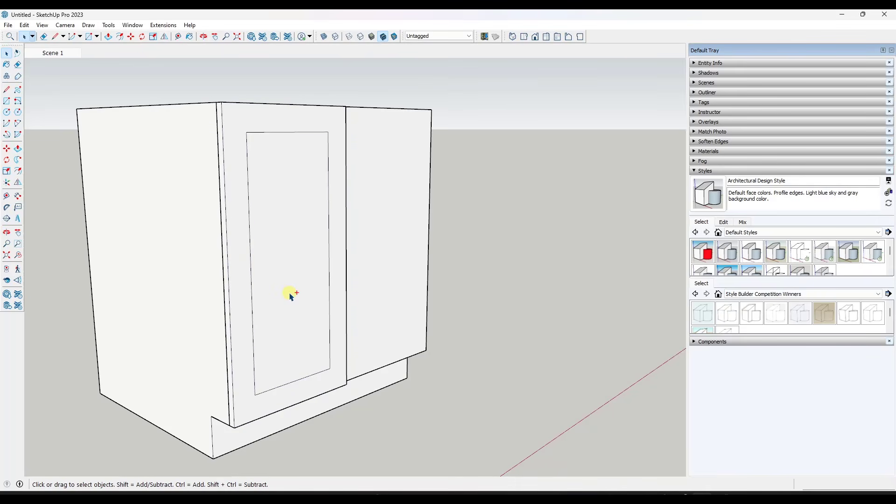
key(p)
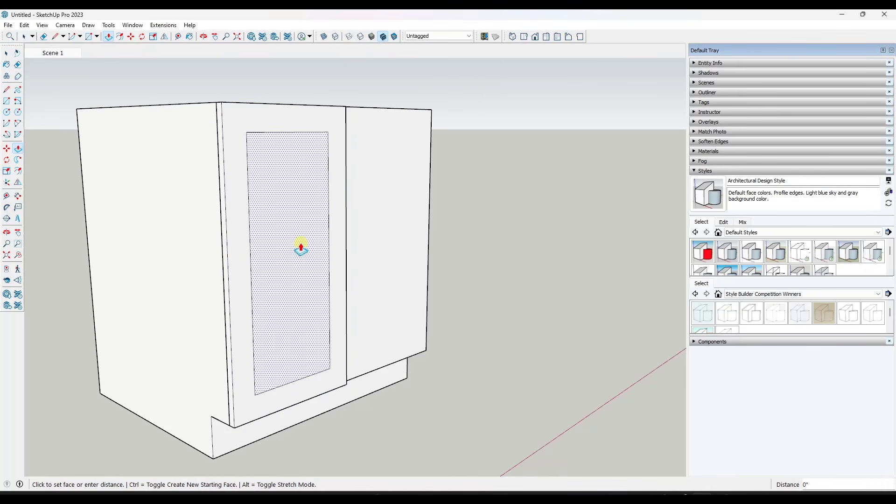
click(300, 246)
scroll(230, 430, up, 3)
scroll(230, 431, up, 1)
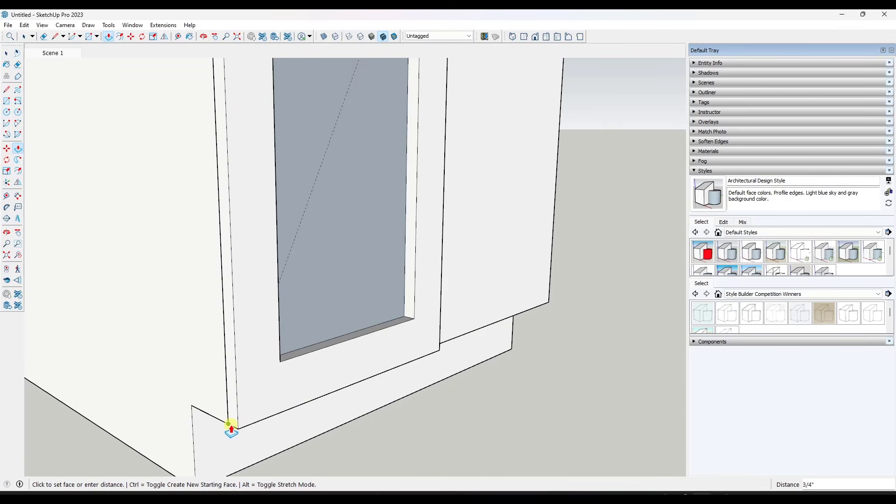
scroll(231, 431, up, 2)
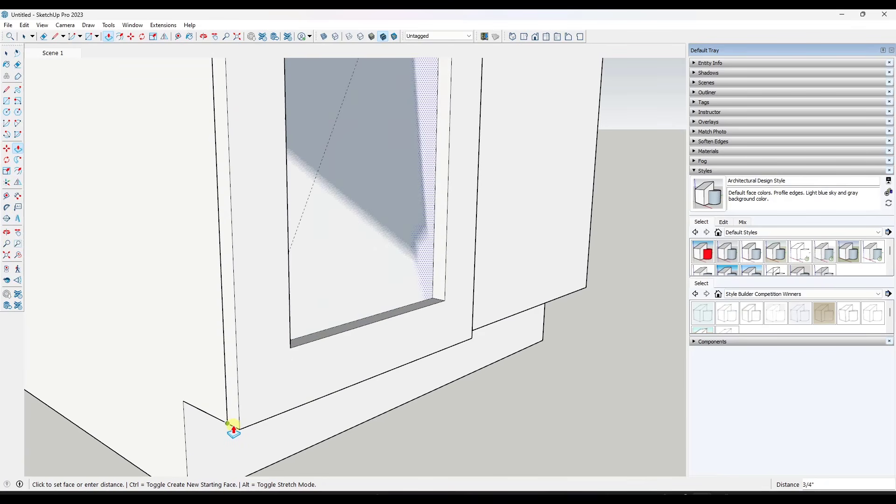
scroll(232, 427, up, 1)
click(233, 427)
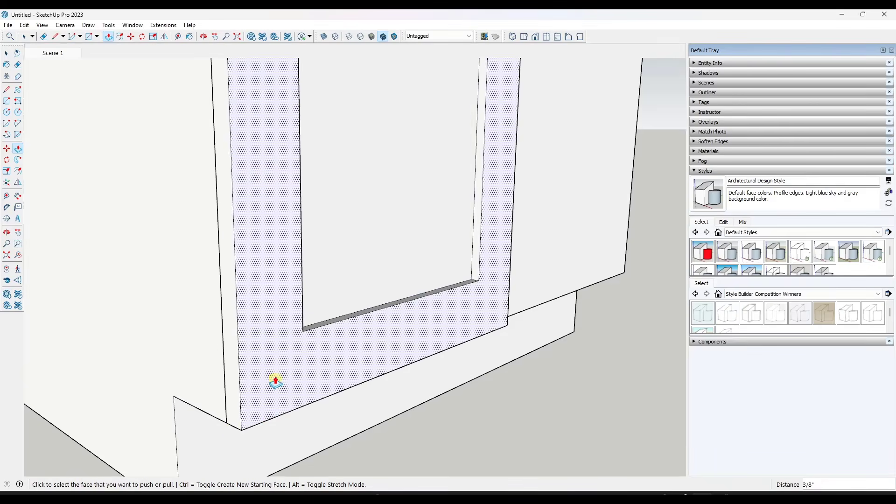
scroll(278, 343, down, 5)
key(space)
Select the whole framed door and make it a component named Shaker Door
middle_drag(308, 326, 274, 313)
scroll(274, 313, down, 4)
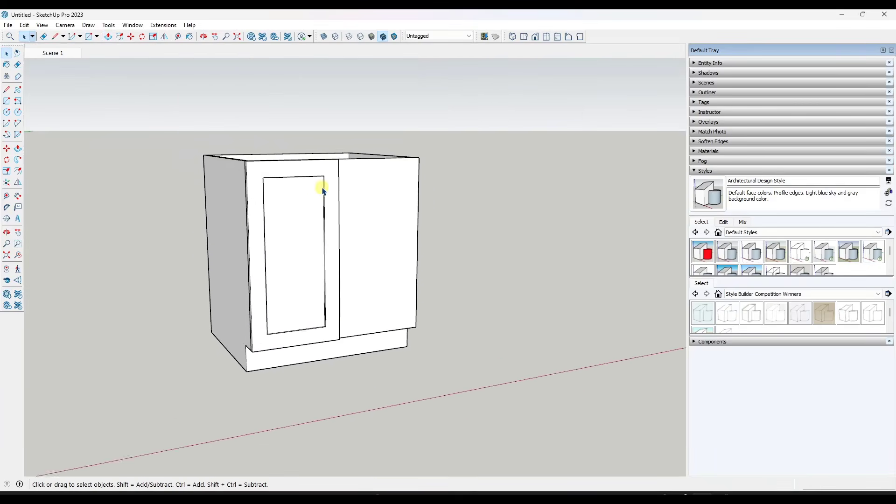
scroll(323, 189, up, 1)
scroll(356, 233, up, 2)
middle_drag(280, 250, 320, 260)
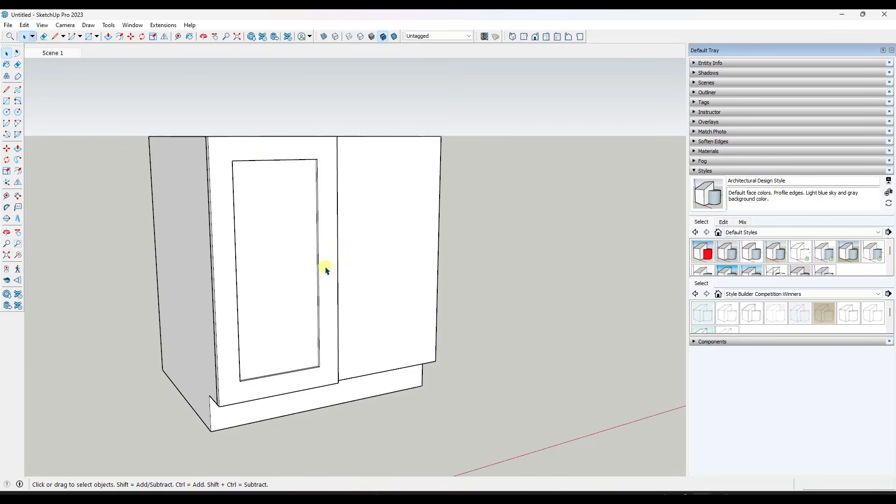
middle_drag(335, 273, 353, 261)
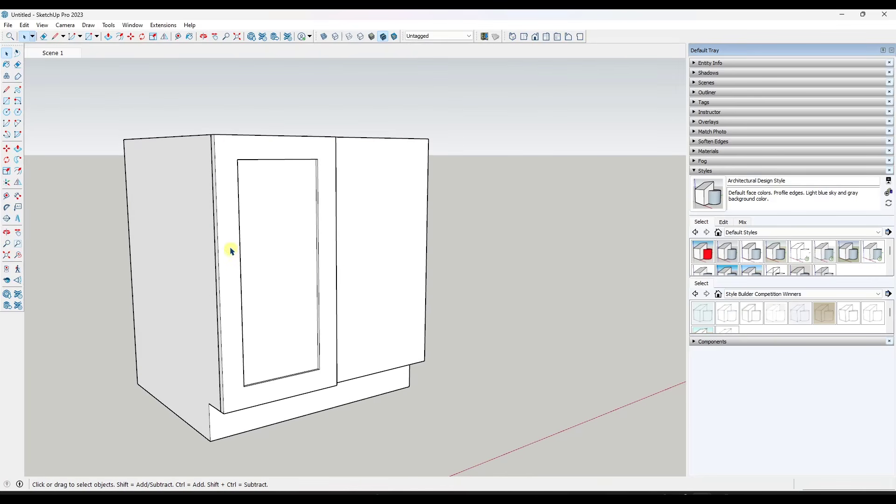
drag(188, 127, 364, 440)
right_click(279, 279)
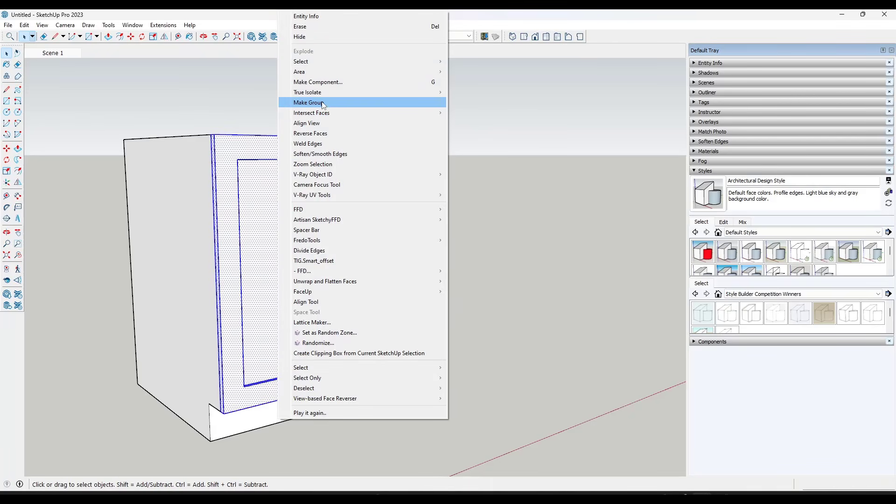
click(333, 82)
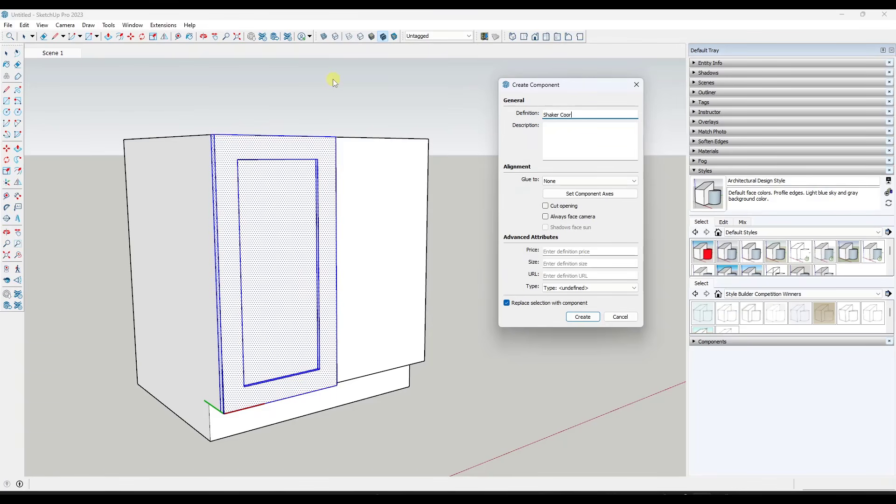
text(Shaker Door)
key(Return)
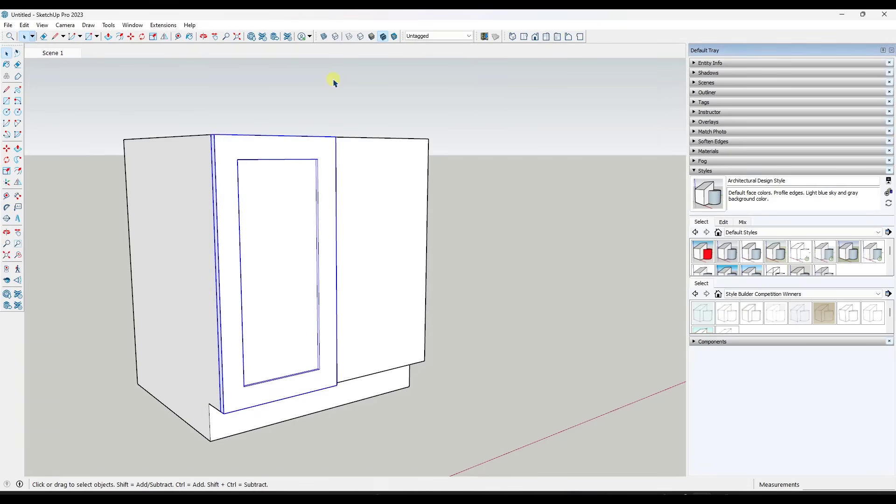
Open the door component and draw vertical lines from the four panel corners to the door's upper and lower edges, separating stiles from rails
middle_drag(268, 288, 237, 256)
double_click(232, 246)
key(l)
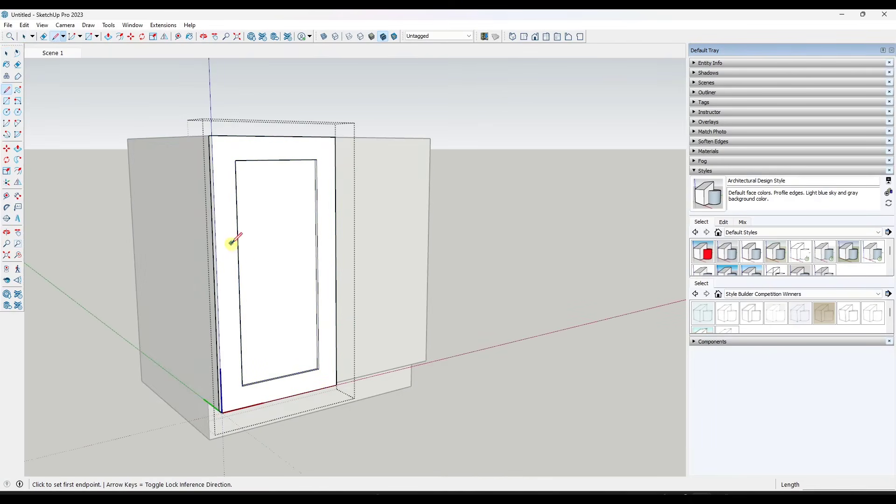
click(236, 160)
click(234, 137)
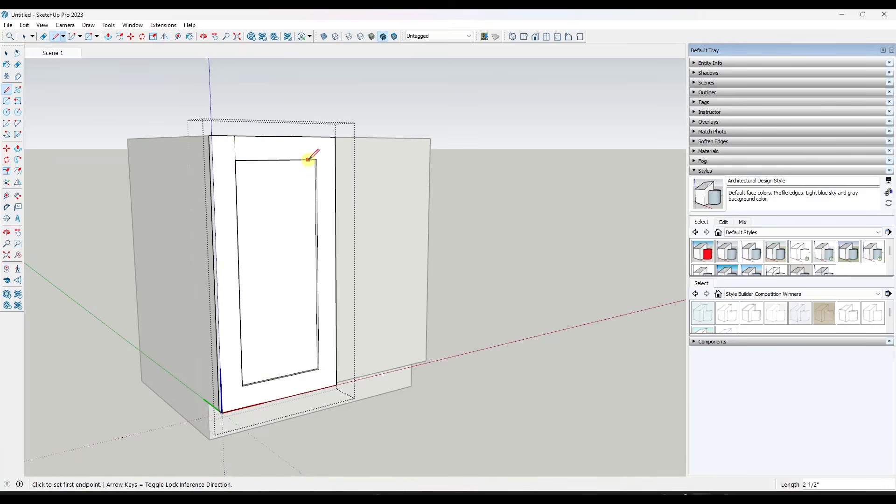
click(316, 160)
click(317, 137)
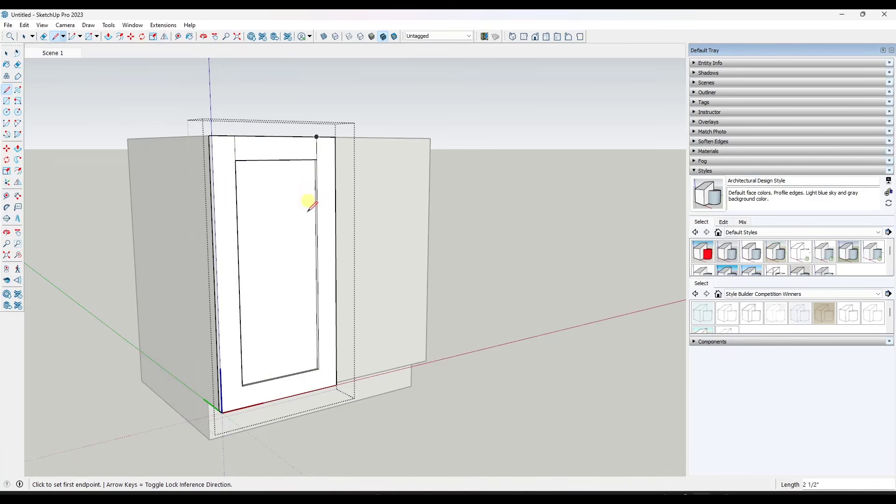
click(242, 385)
click(243, 407)
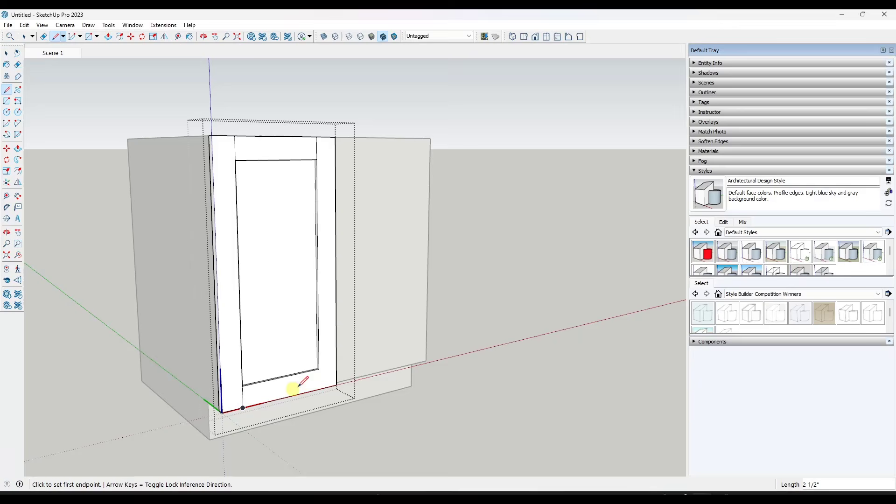
click(319, 369)
click(320, 390)
key(space)
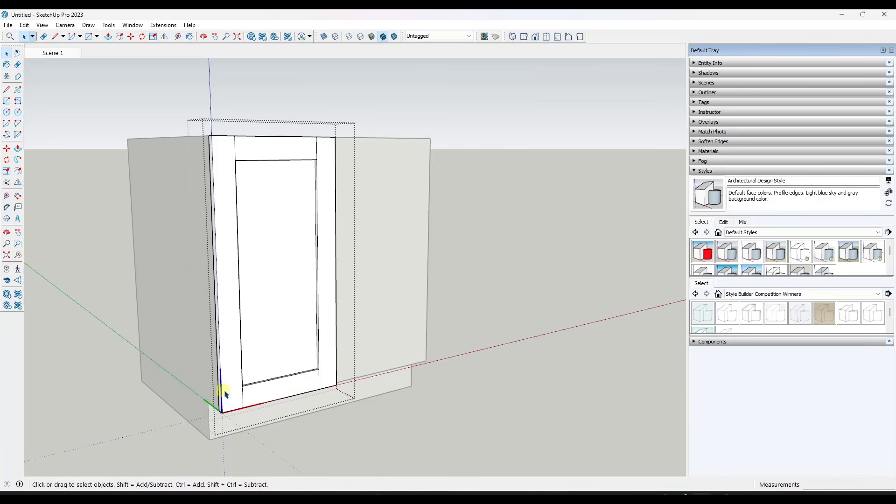
Select the right and left stile faces in turn to check how the door frame is divided
click(326, 371)
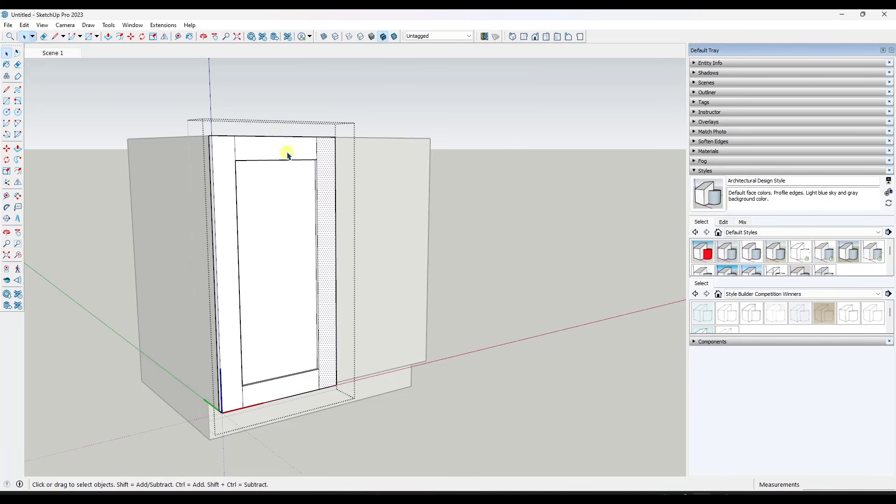
click(225, 154)
middle_drag(230, 317, 270, 302)
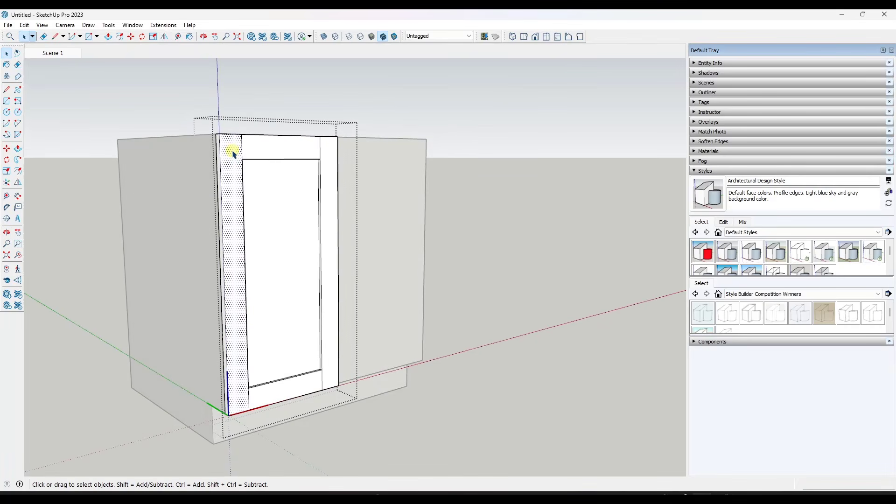
middle_drag(353, 292, 249, 166)
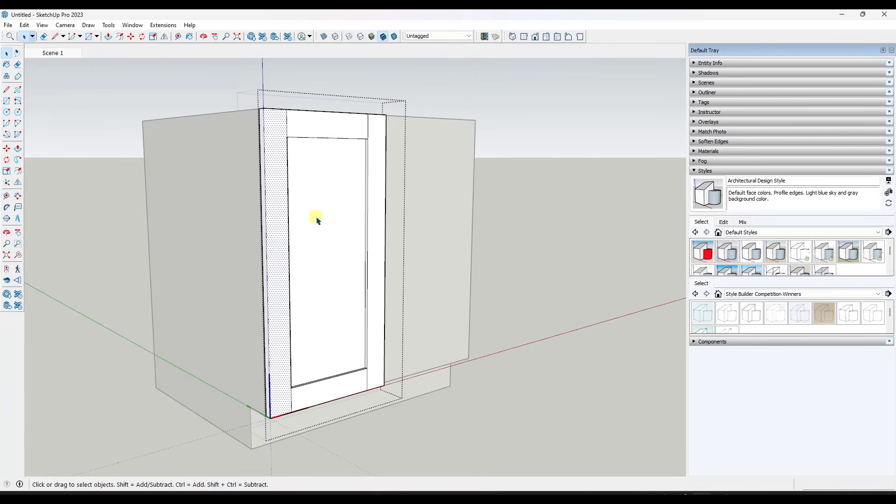
scroll(316, 220, down, 2)
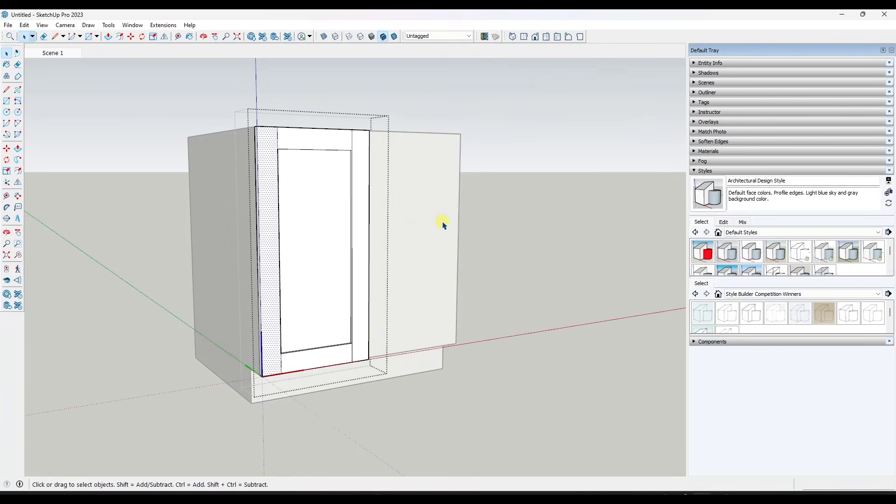
middle_drag(442, 226, 428, 226)
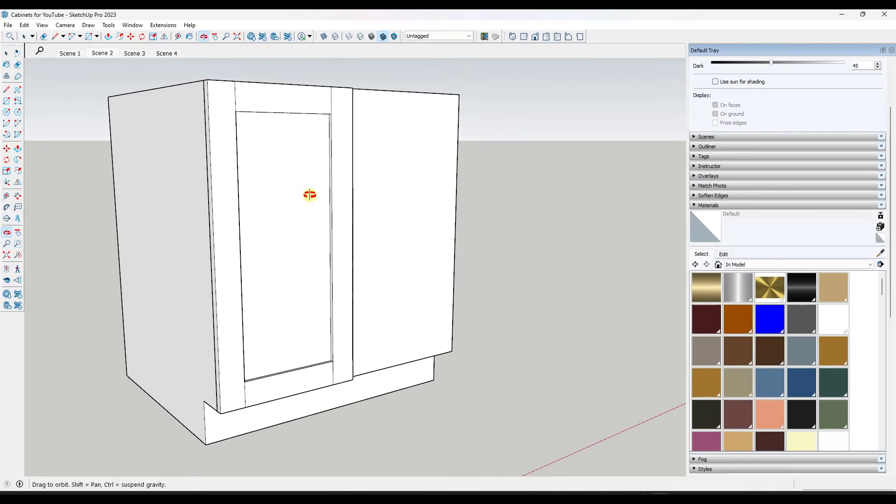
key(space)
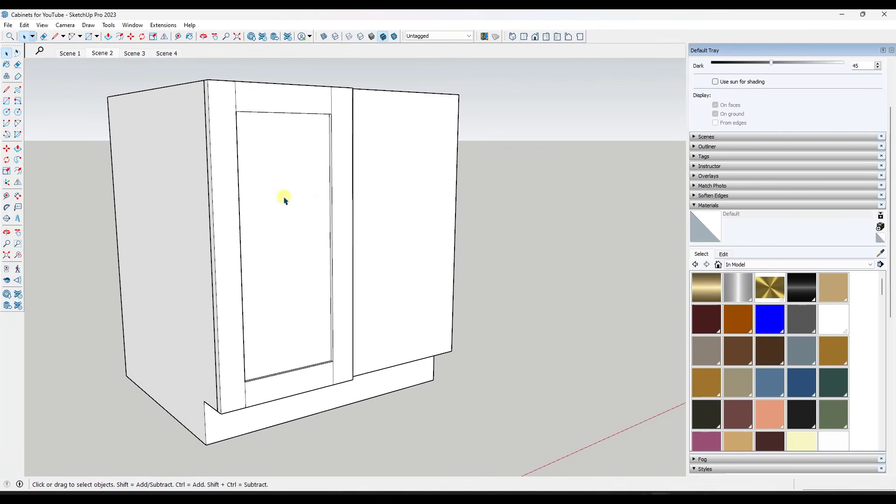
Paint the shaker door with Wood Veneer 01 from the Wood material collection
middle_drag(283, 197, 288, 198)
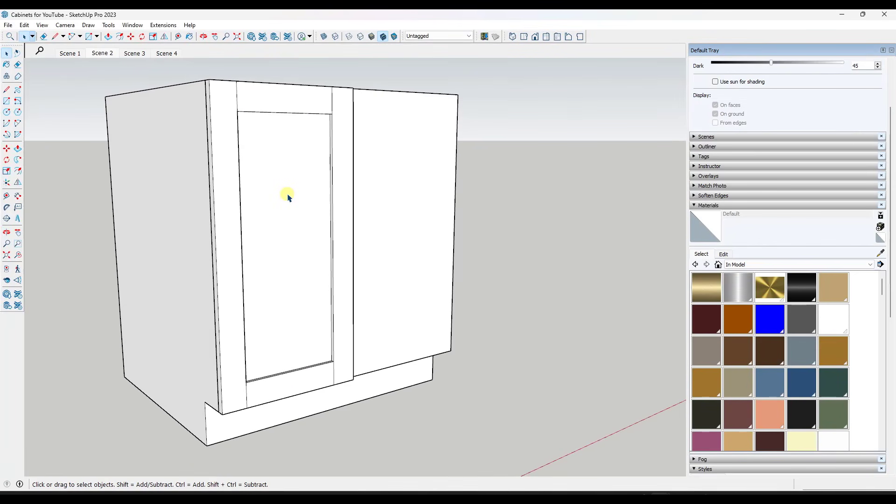
click(740, 264)
scroll(747, 308, down, 3)
click(747, 340)
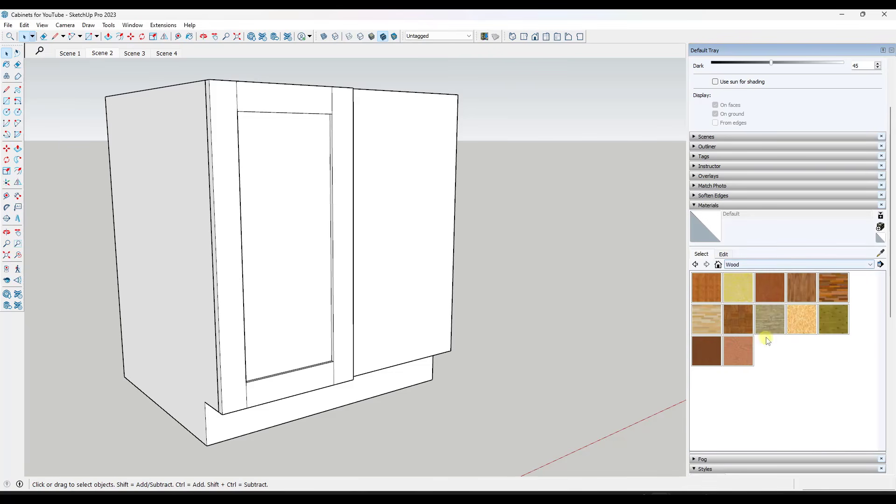
click(711, 358)
click(293, 192)
middle_drag(410, 163, 378, 172)
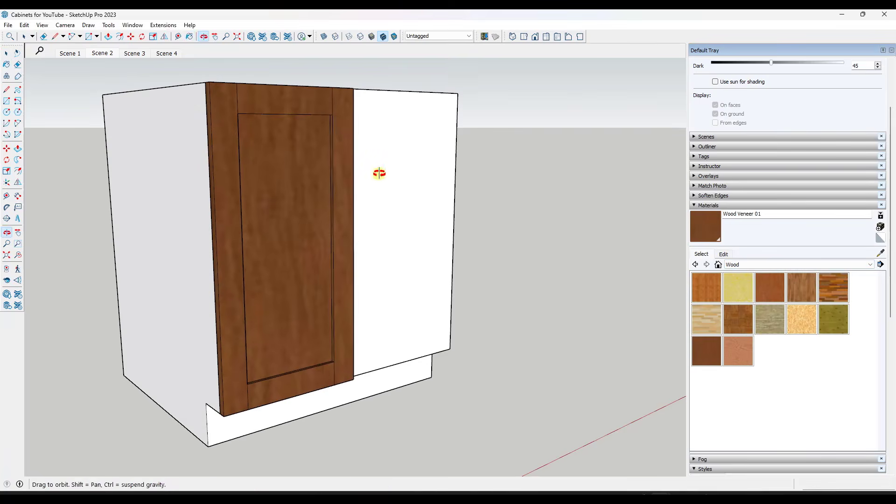
Set the Wood Veneer 01 texture size to 1' and inspect the grain on the door
click(724, 254)
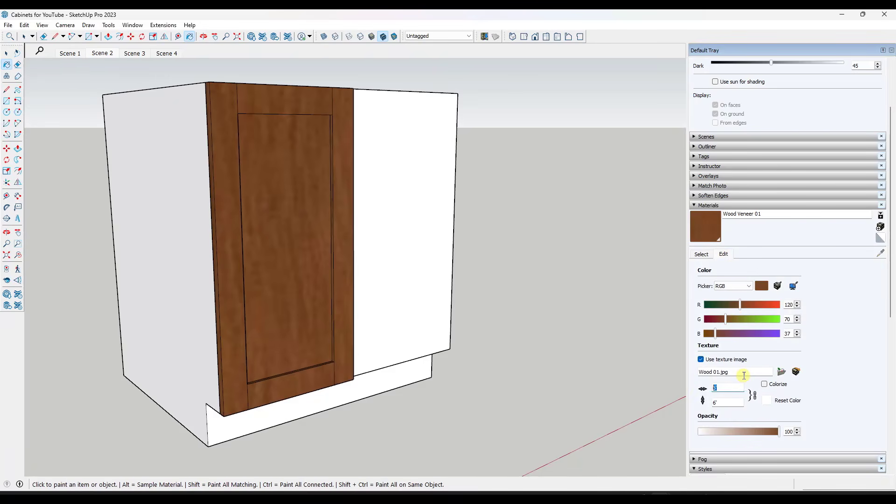
text(1)
scroll(276, 190, up, 4)
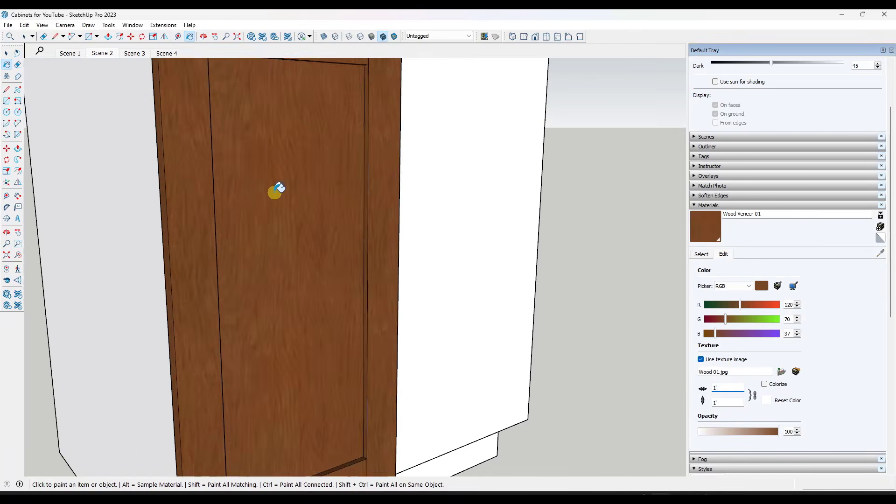
scroll(266, 195, down, 5)
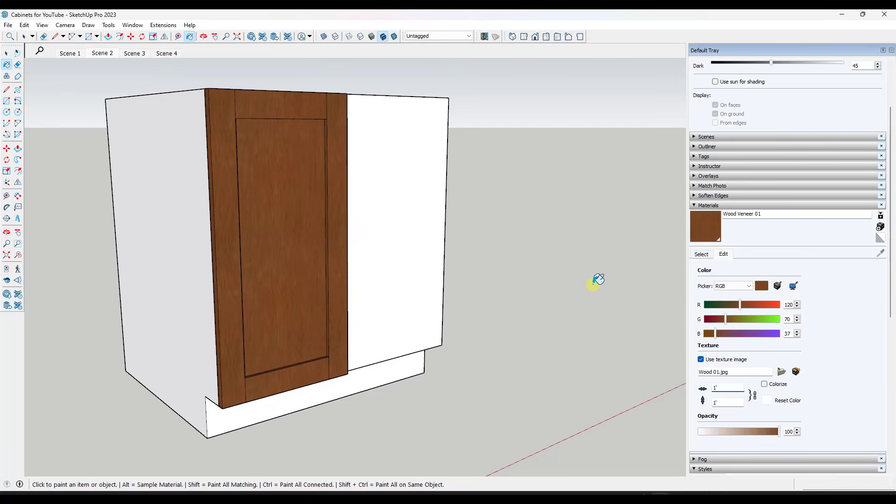
scroll(509, 239, up, 1)
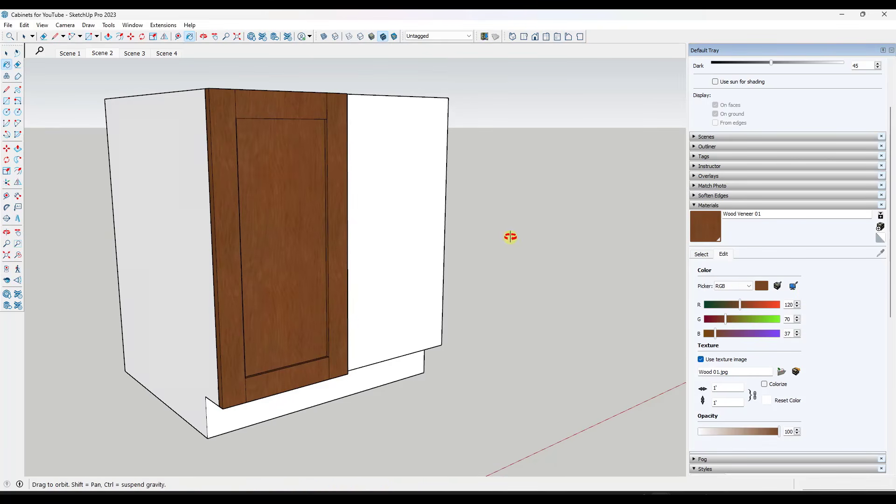
Repaint the shaker door with the default material
click(880, 238)
click(322, 209)
key(space)
middle_drag(327, 205, 405, 265)
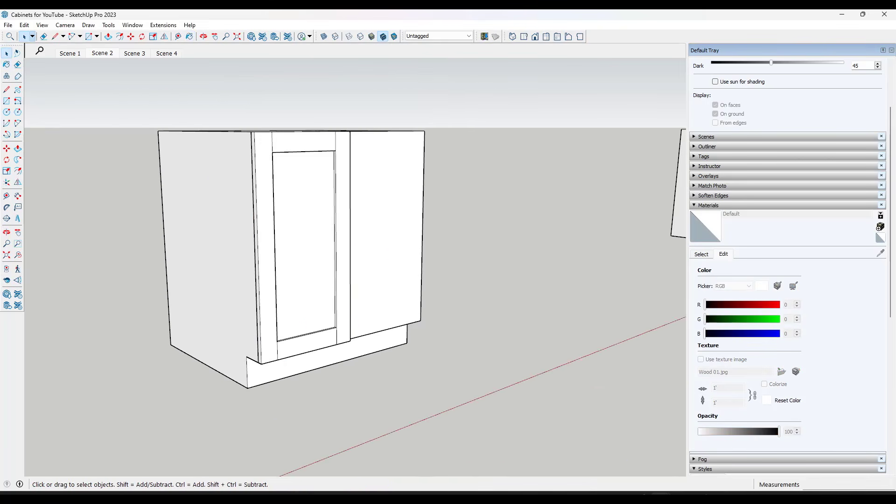
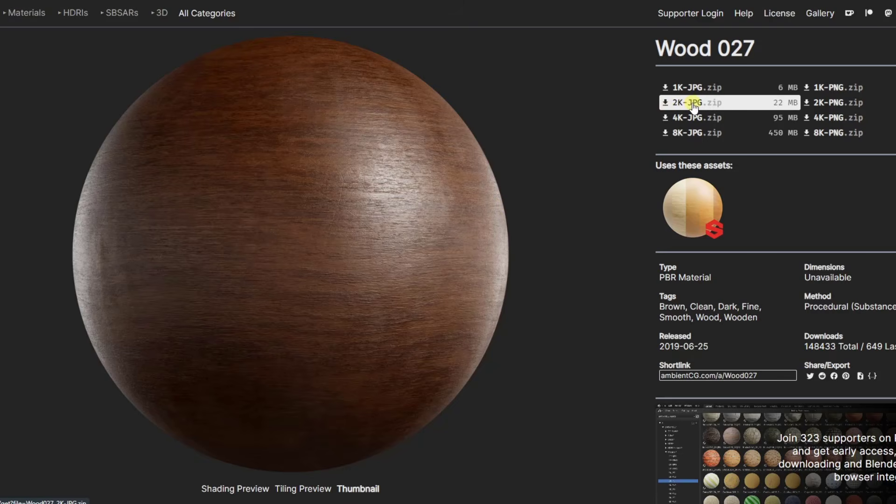
Show the downloaded Wood027_2K-JPG folder as large icons and identify the Color texture image, then return to SketchUp
mouse_move(694, 105)
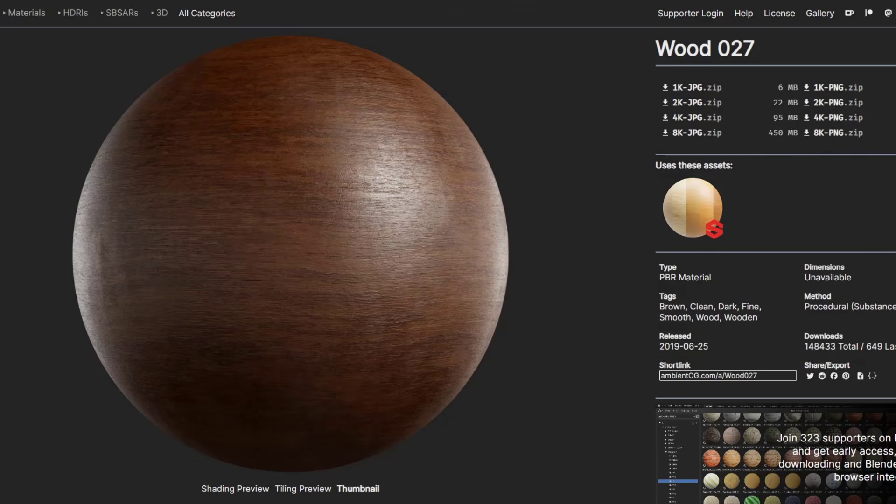
drag(895, 51, 344, 13)
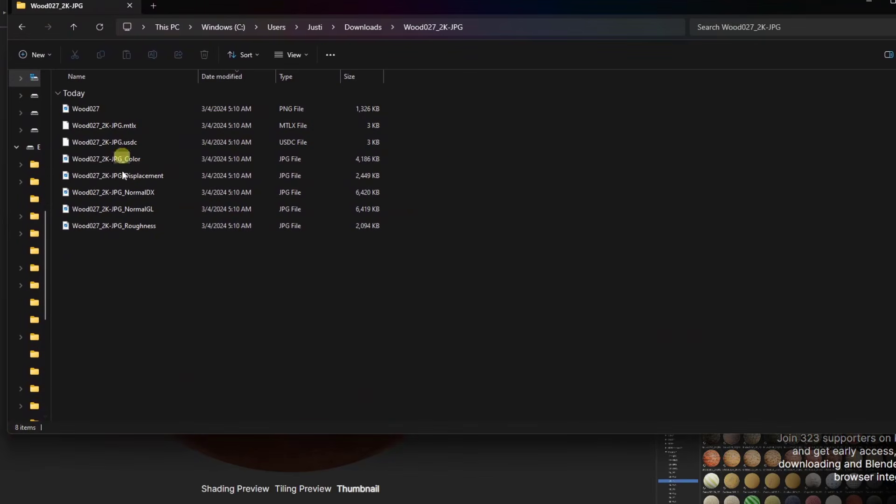
right_click(459, 152)
mouse_move(504, 161)
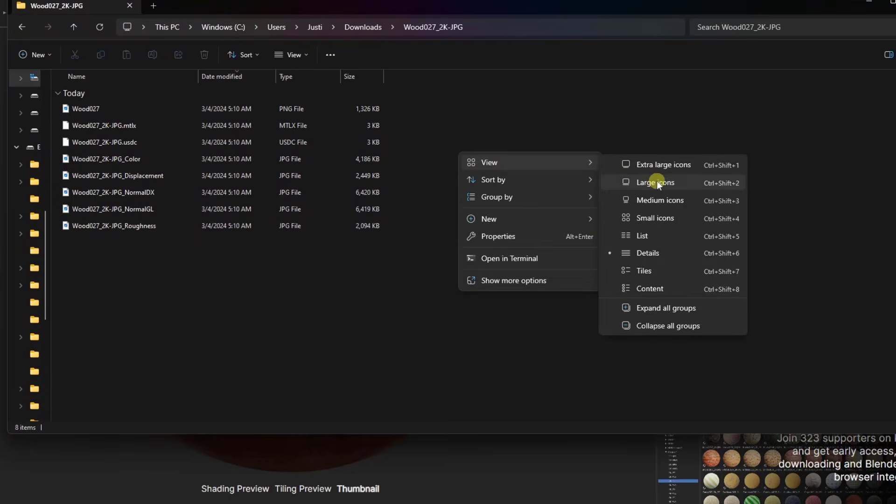
click(657, 181)
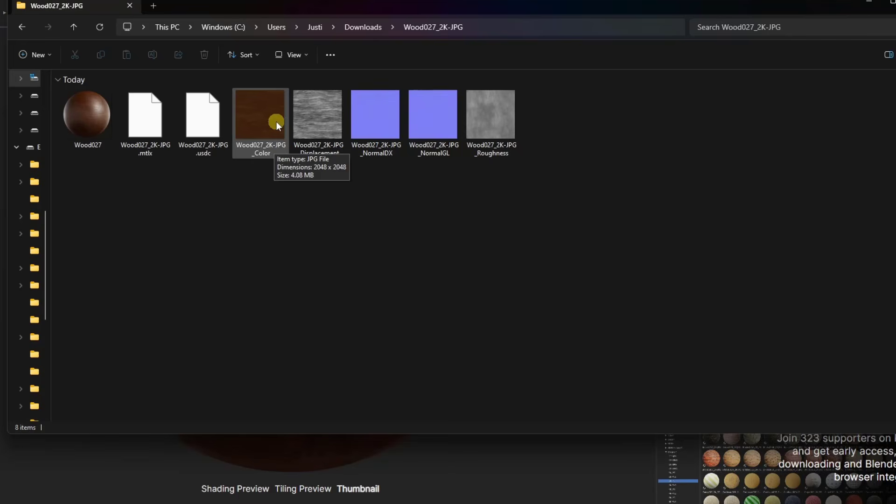
click(869, 3)
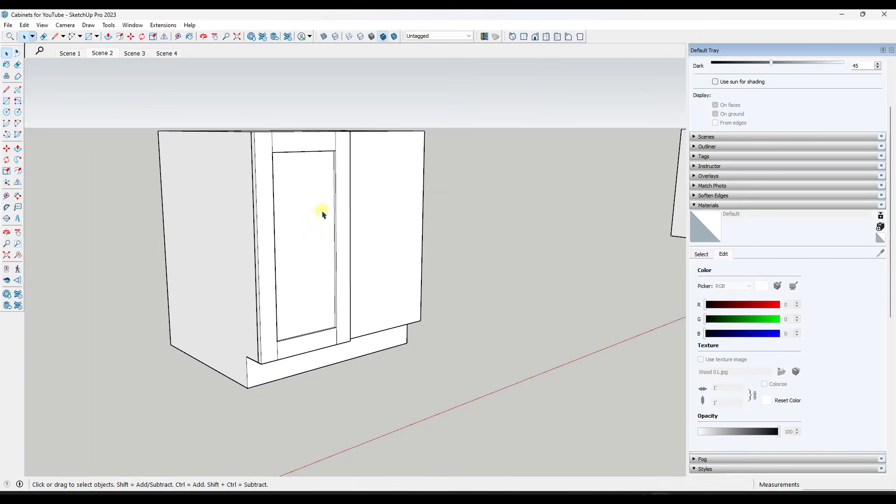
Create a material named WoodMaterial using Wood027_2K-JPG_Color.jpg as its texture image
scroll(321, 210, up, 2)
click(880, 227)
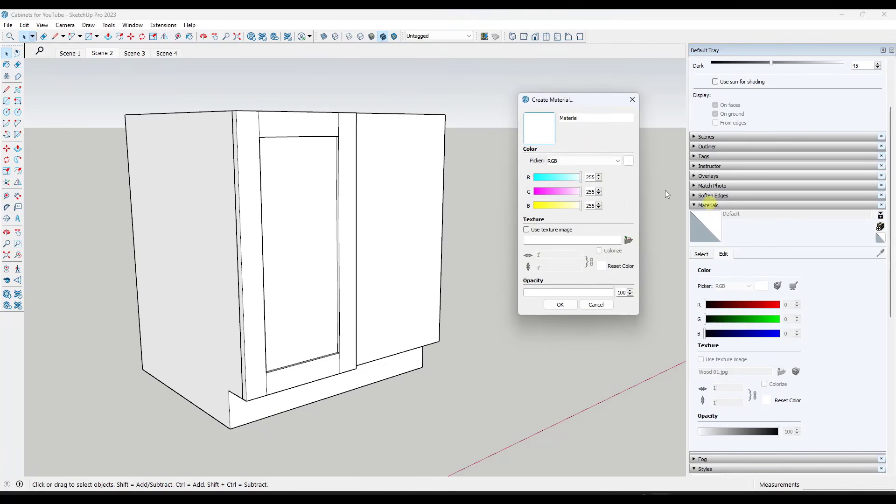
double_click(582, 118)
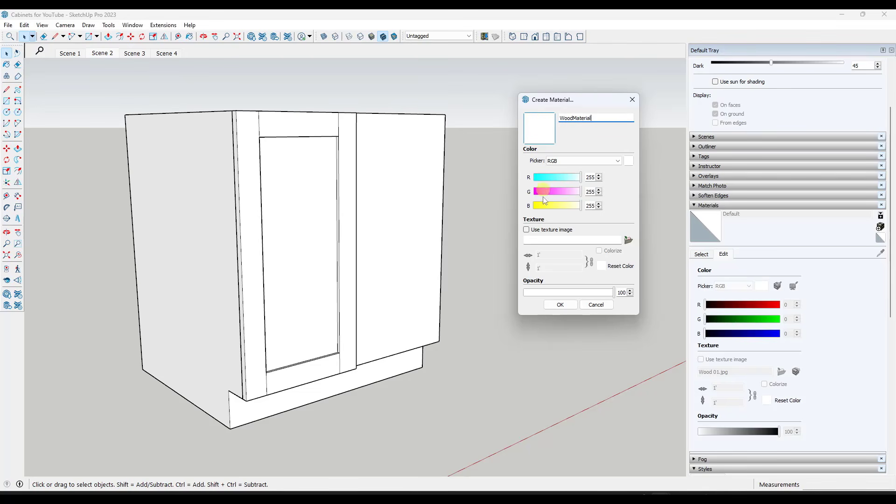
click(527, 230)
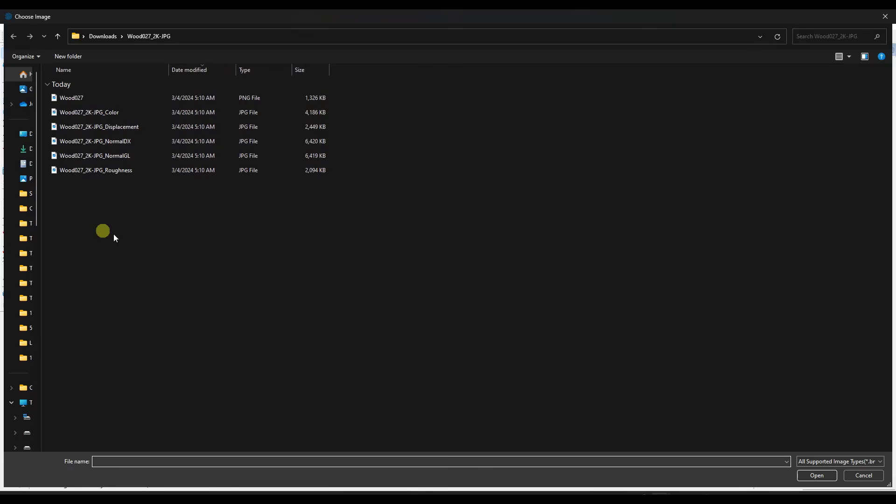
double_click(114, 114)
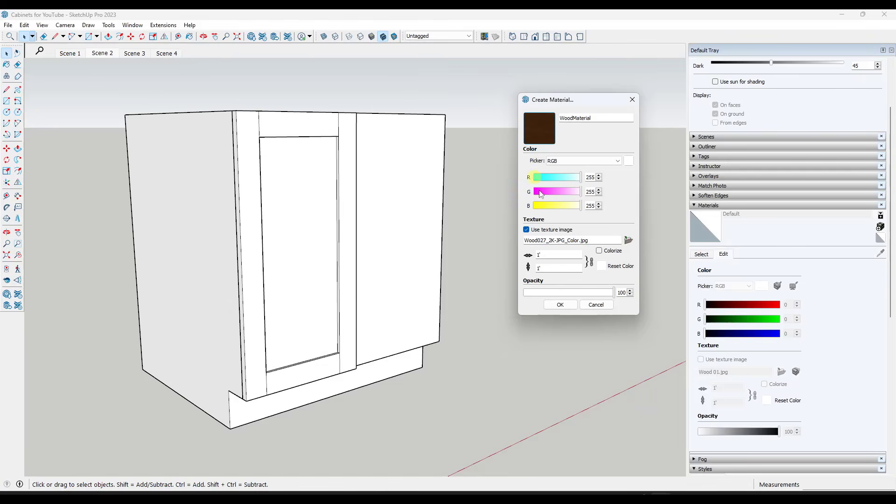
click(561, 304)
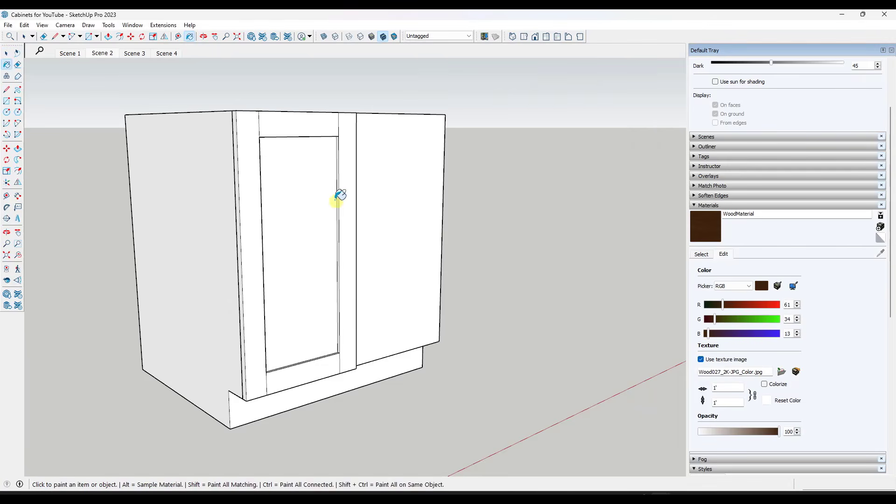
Paint the whole shaker door with WoodMaterial and inspect the grain direction on its stiles and rails
mouse_move(340, 194)
middle_down()
mouse_move(274, 194)
mouse_move(308, 190)
middle_up()
click(305, 194)
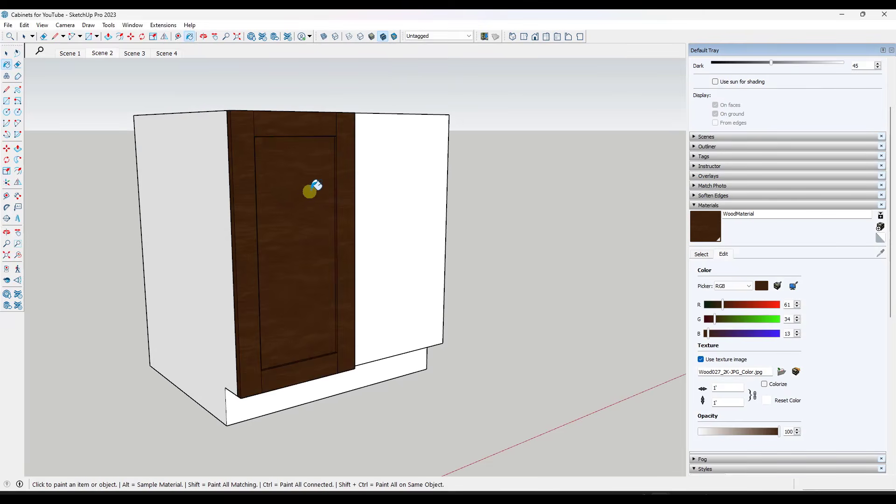
scroll(289, 163, up, 6)
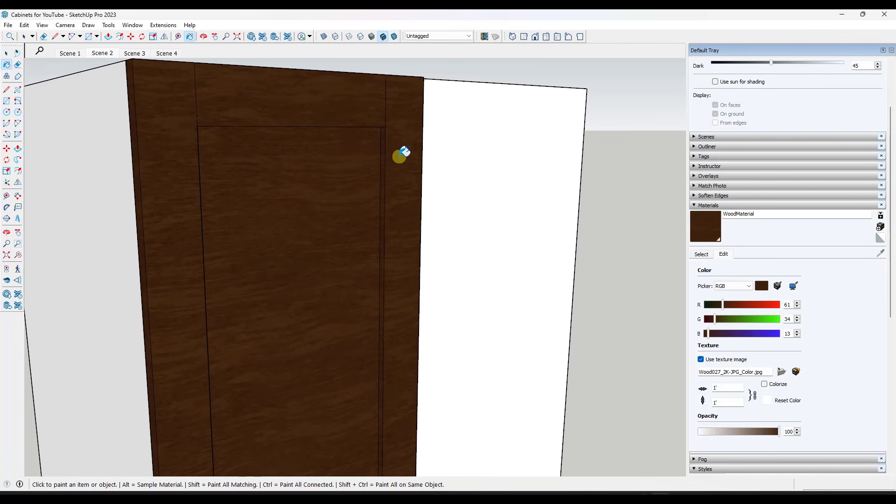
scroll(401, 152, down, 5)
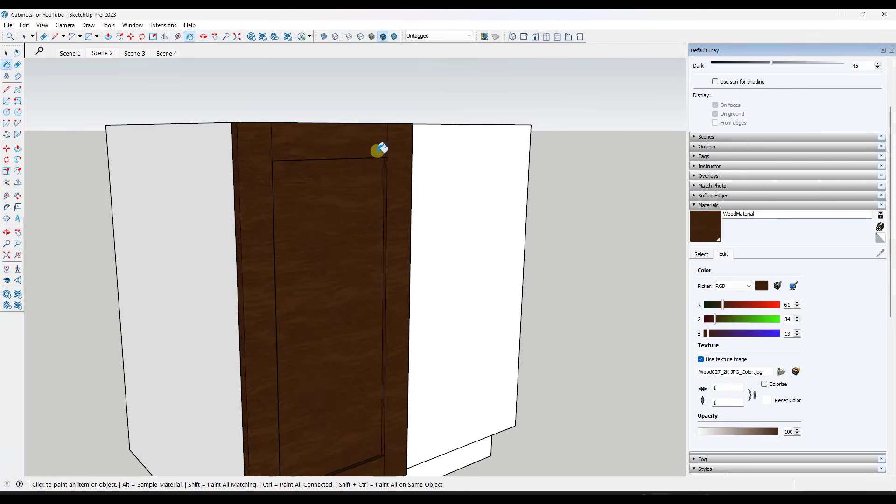
scroll(377, 150, down, 2)
middle_drag(372, 138, 380, 276)
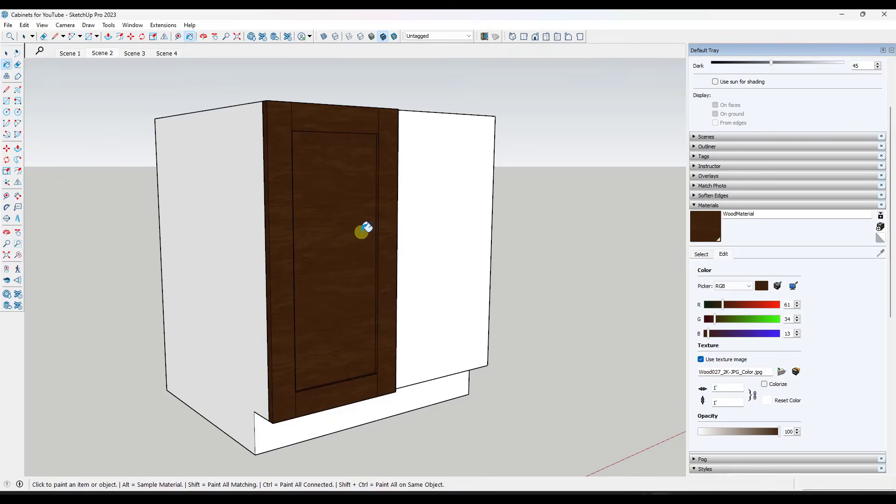
Undo the WoodMaterial paint on the whole shaker door
key(ctrl+z)
key(space)
middle_drag(348, 197, 346, 213)
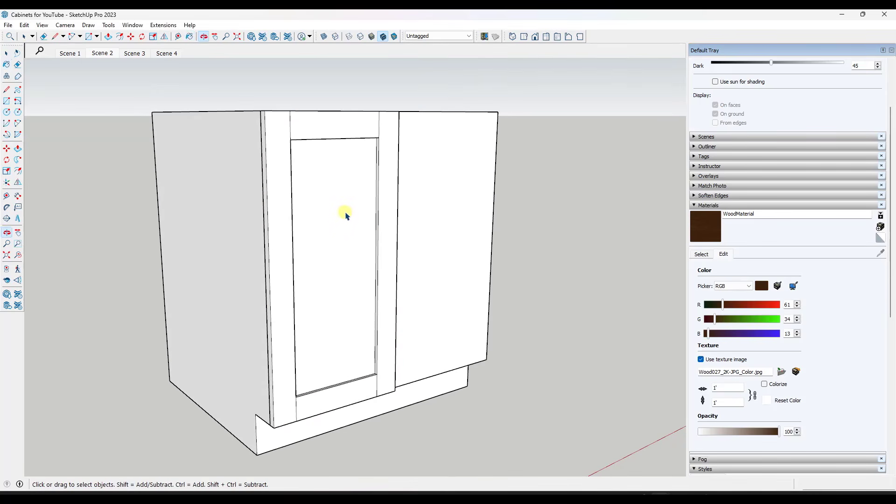
Open the shaker door component for editing and paint the front faces of its upper and lower rails with WoodMaterial
double_click(335, 212)
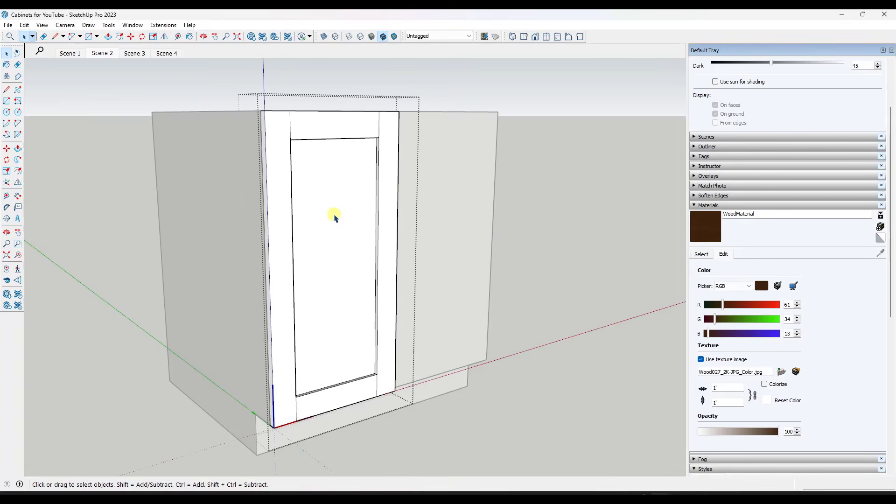
click(699, 224)
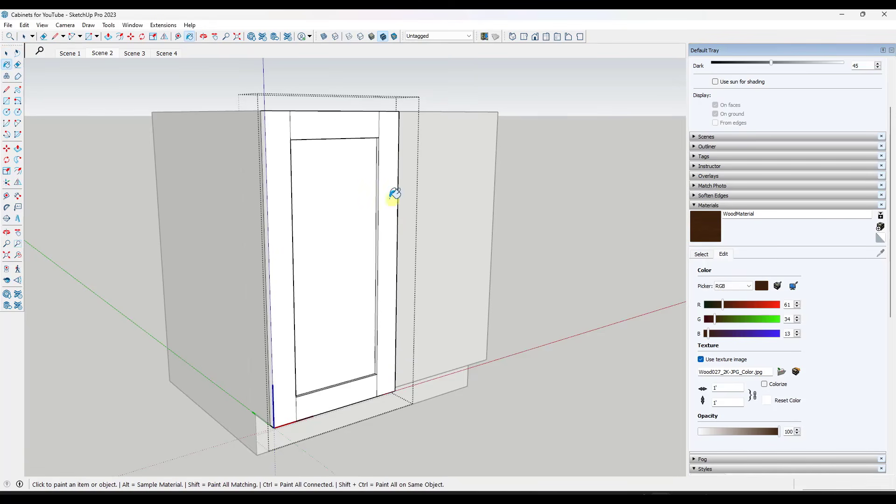
click(326, 131)
scroll(324, 126, up, 5)
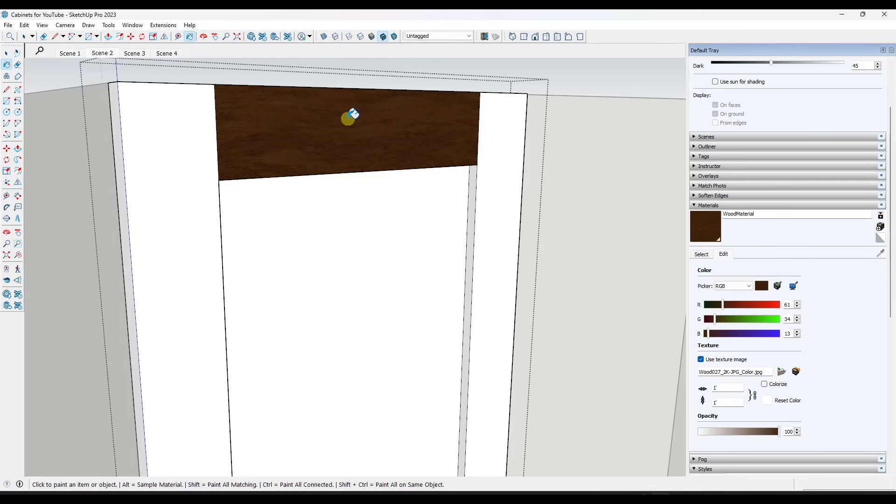
scroll(354, 108, down, 4)
scroll(356, 99, down, 2)
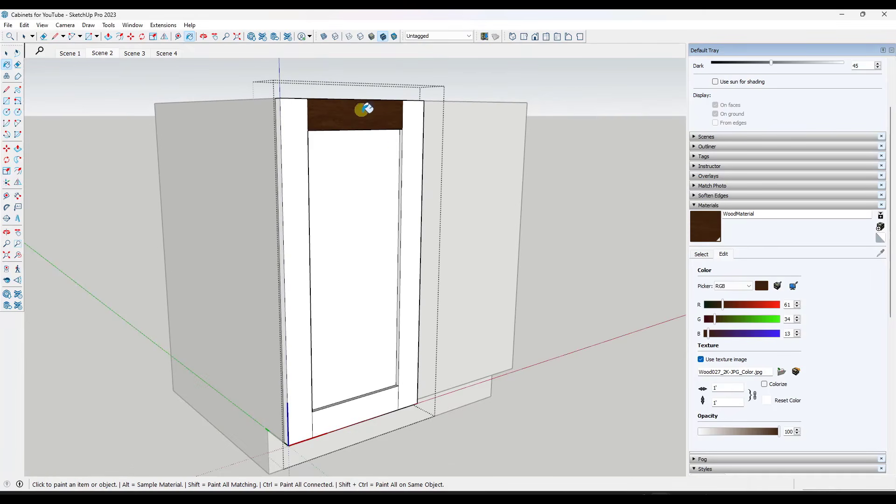
click(361, 405)
scroll(363, 404, up, 3)
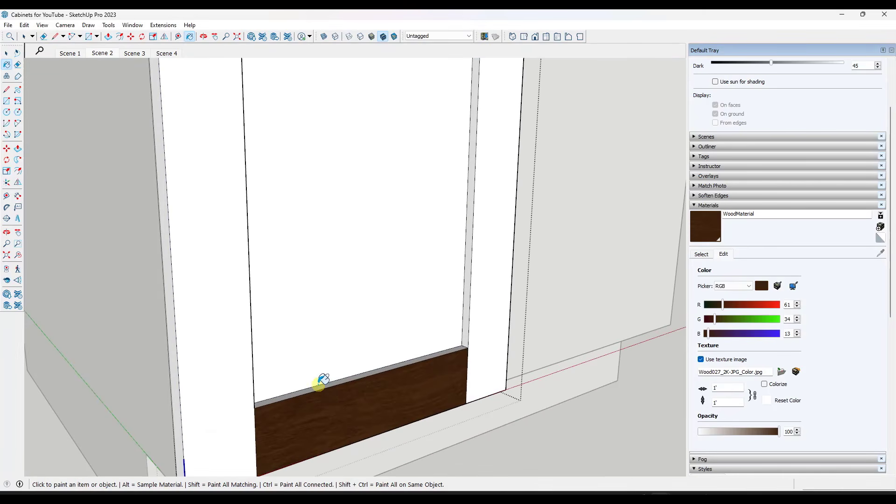
Paint the rails' inner edges and the door's top and bottom edge faces with WoodMaterial
scroll(340, 400, down, 2)
middle_drag(371, 380, 376, 179)
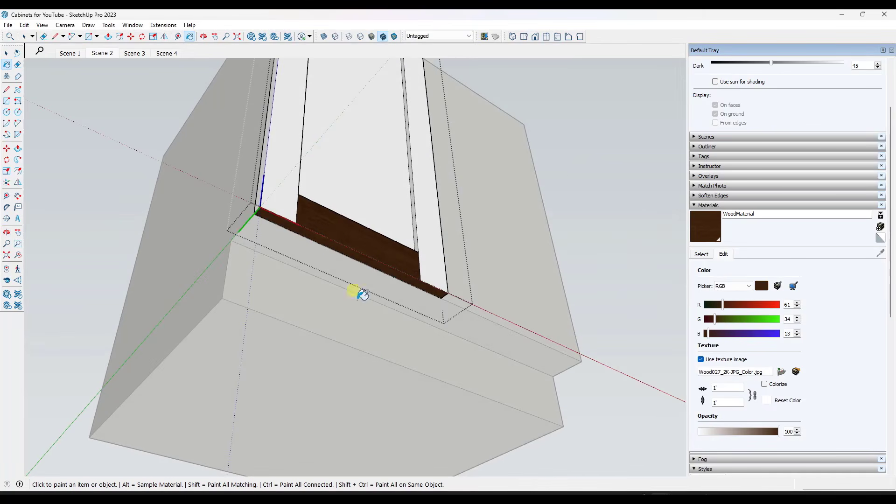
scroll(359, 296, down, 3)
scroll(362, 150, up, 3)
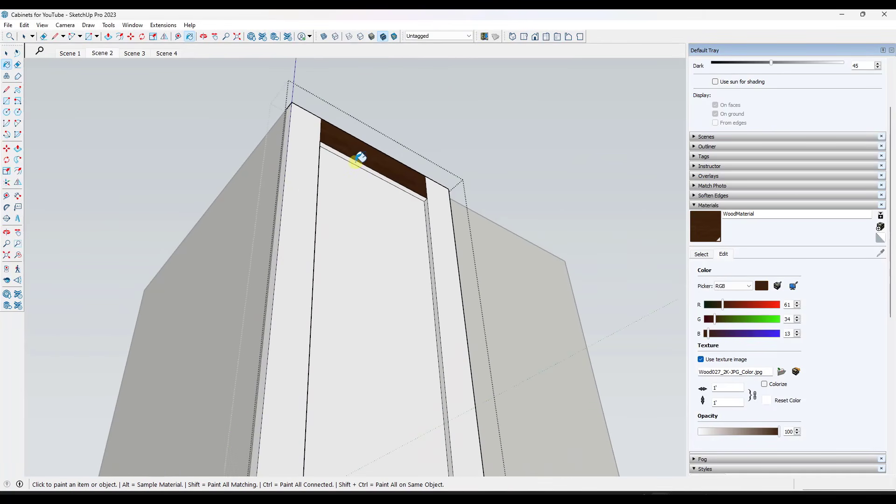
click(356, 162)
middle_drag(362, 144, 362, 459)
click(318, 312)
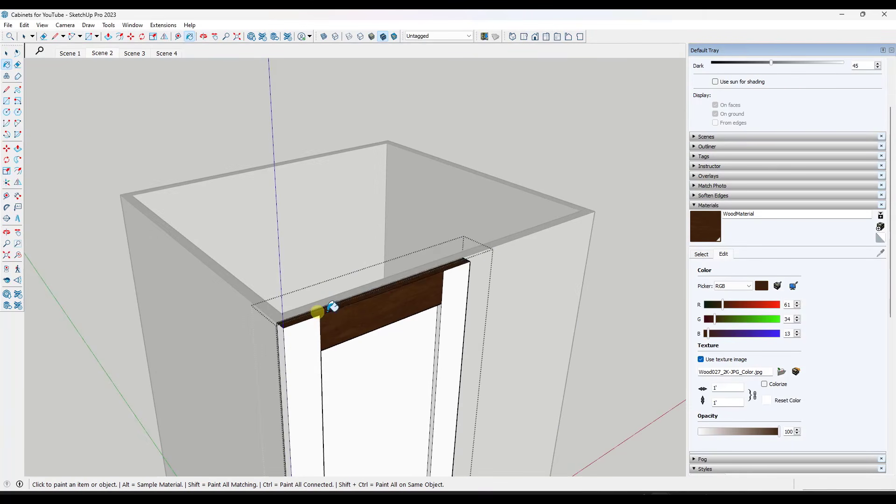
scroll(545, 210, down, 3)
scroll(535, 245, up, 1)
mouse_move(532, 425)
middle_down()
mouse_move(505, 366)
mouse_move(348, 263)
middle_up()
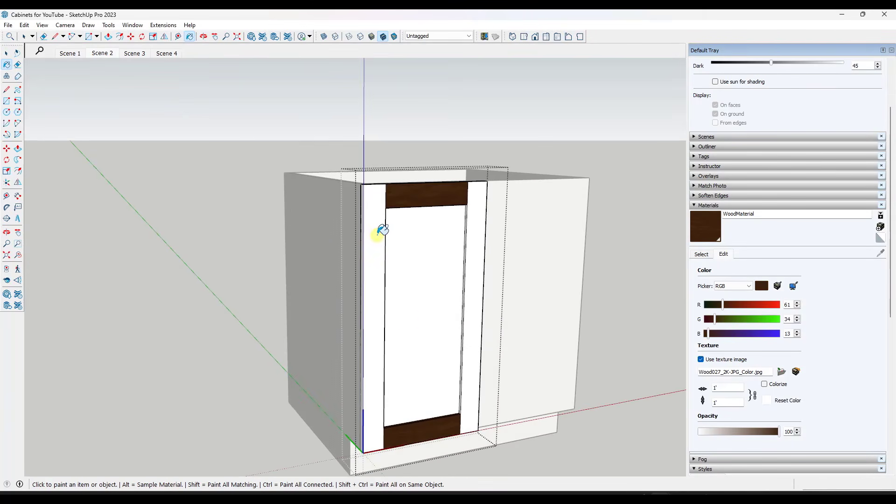
Paint the left stile's front face with WoodMaterial and select that face to check its grain direction
click(377, 234)
mouse_move(366, 191)
middle_down()
mouse_move(409, 286)
mouse_move(356, 136)
middle_up()
key(space)
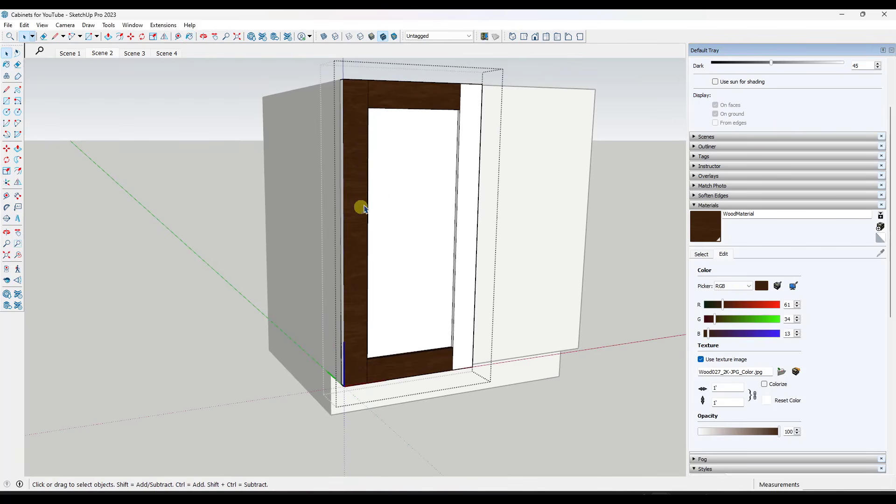
mouse_move(362, 207)
middle_down()
mouse_move(467, 201)
mouse_move(360, 212)
mouse_move(406, 215)
mouse_move(360, 221)
middle_up()
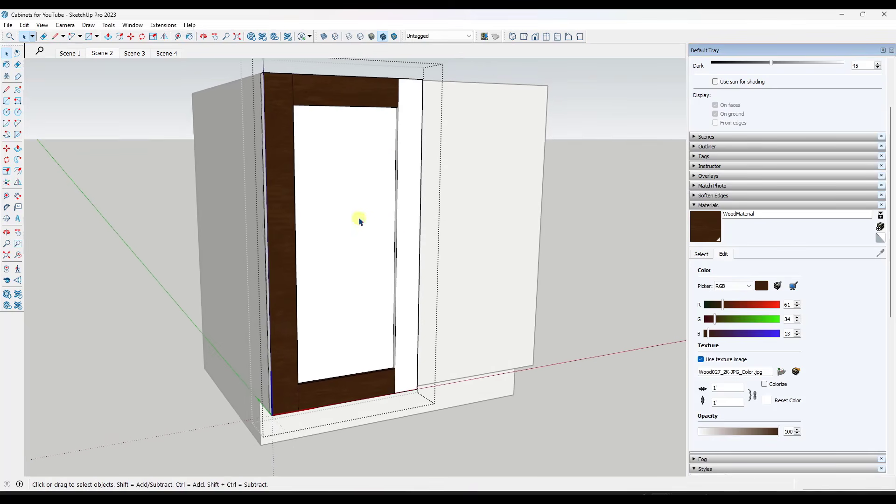
scroll(360, 221, up, 1)
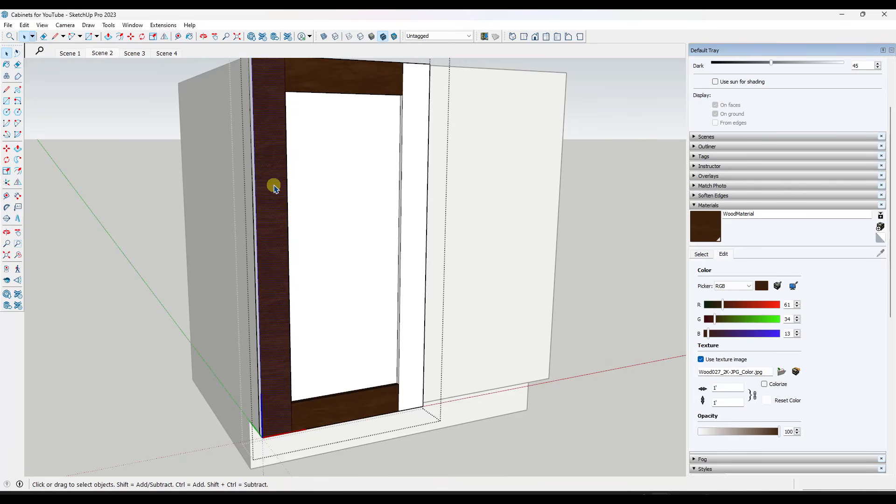
mouse_move(274, 189)
middle_down()
mouse_move(310, 176)
mouse_move(366, 194)
mouse_move(280, 204)
middle_up()
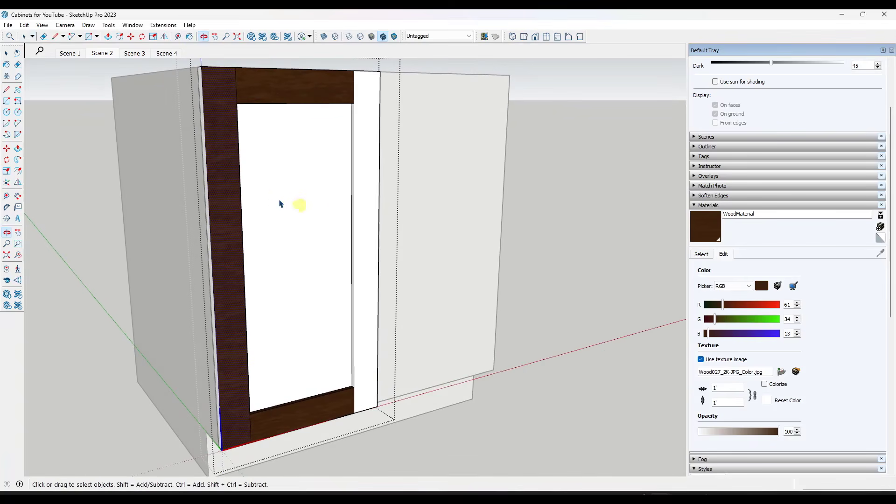
right_click(226, 161)
mouse_move(254, 145)
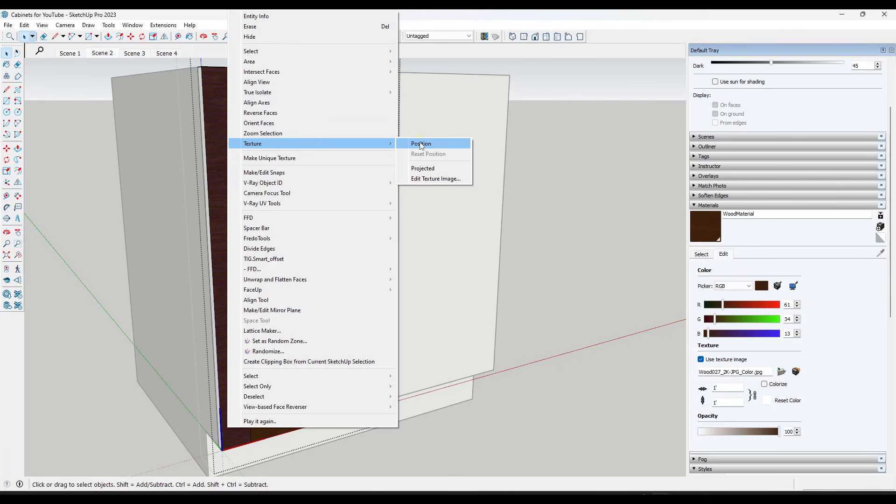
click(460, 110)
right_click(214, 127)
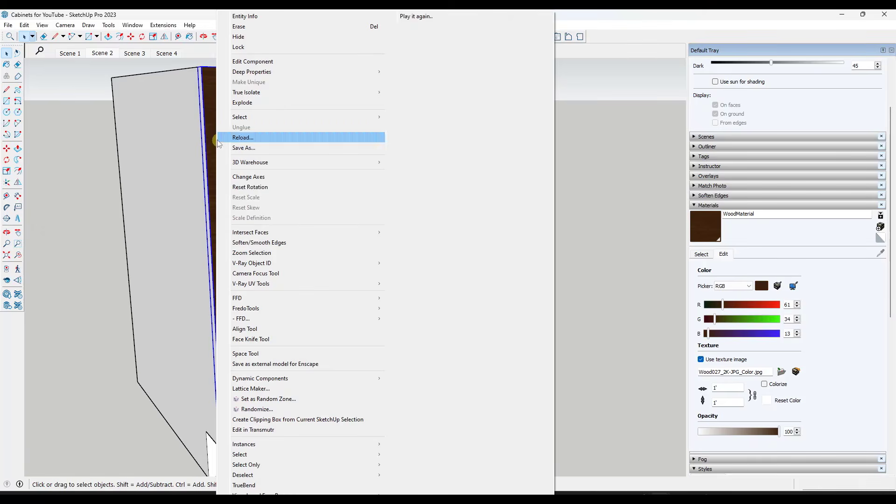
click(210, 119)
double_click(220, 154)
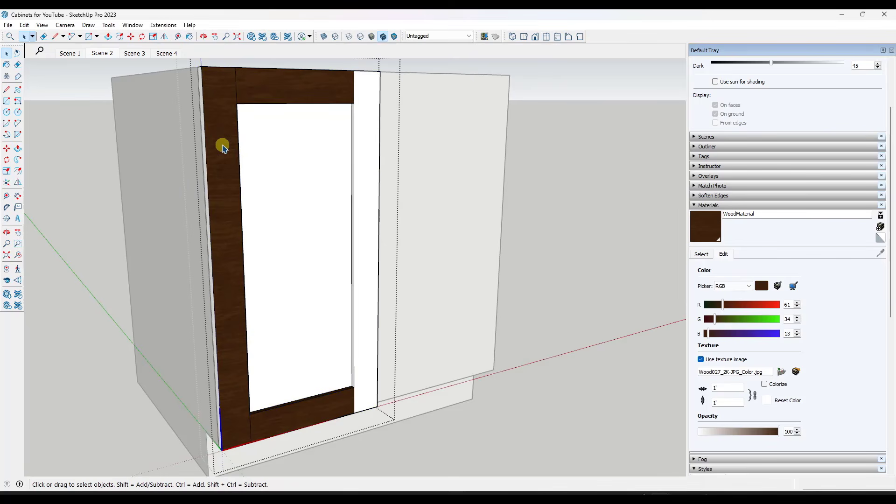
Rotate the wood texture on the left stile's front face by 90 degrees
right_click(222, 147)
mouse_move(268, 147)
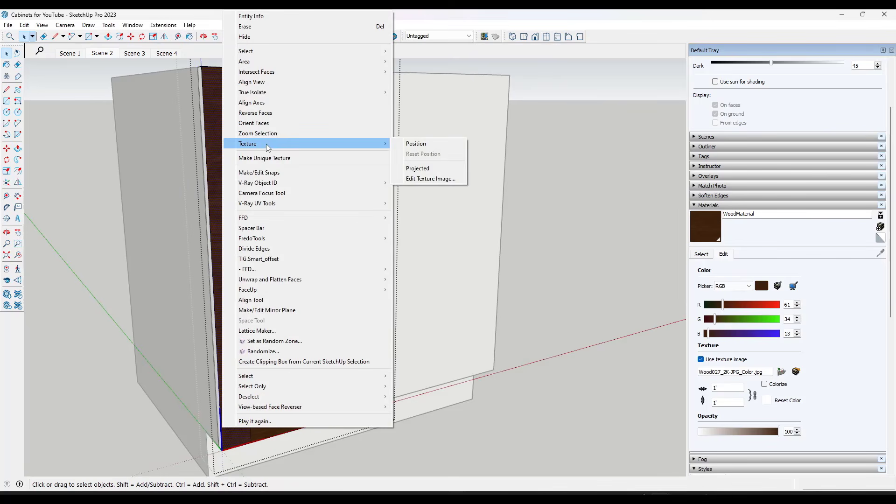
click(416, 143)
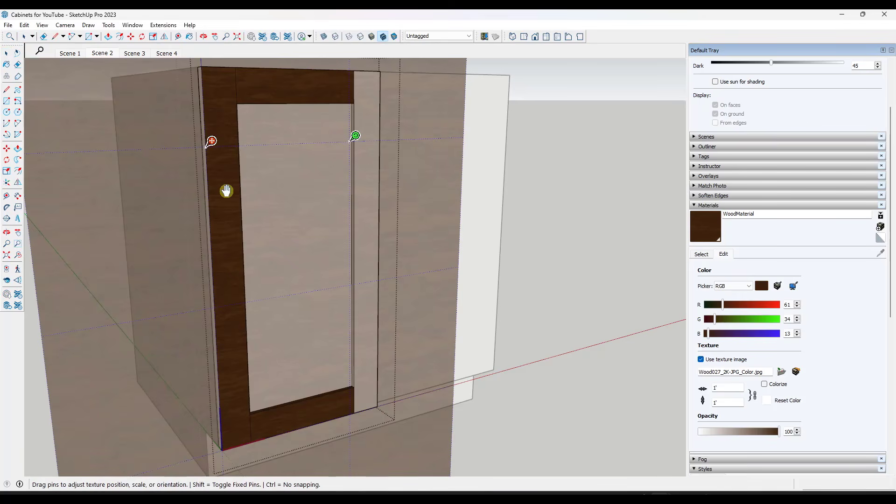
scroll(227, 191, up, 2)
right_click(237, 204)
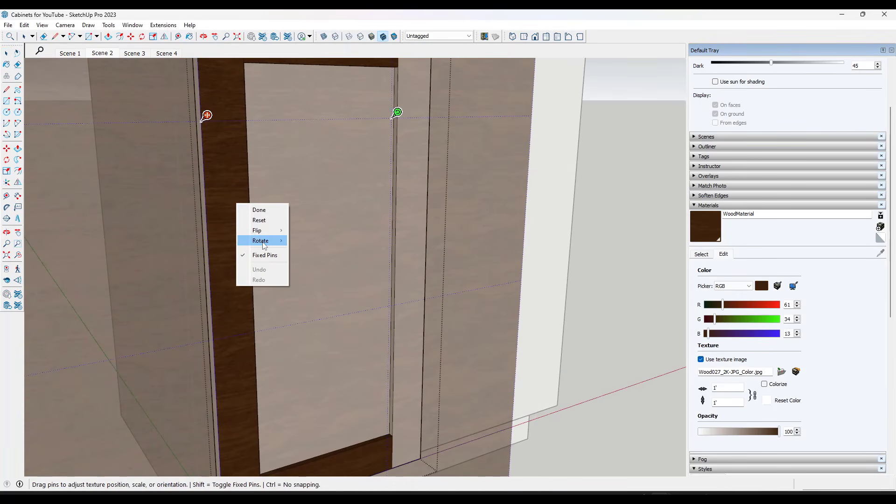
mouse_move(264, 246)
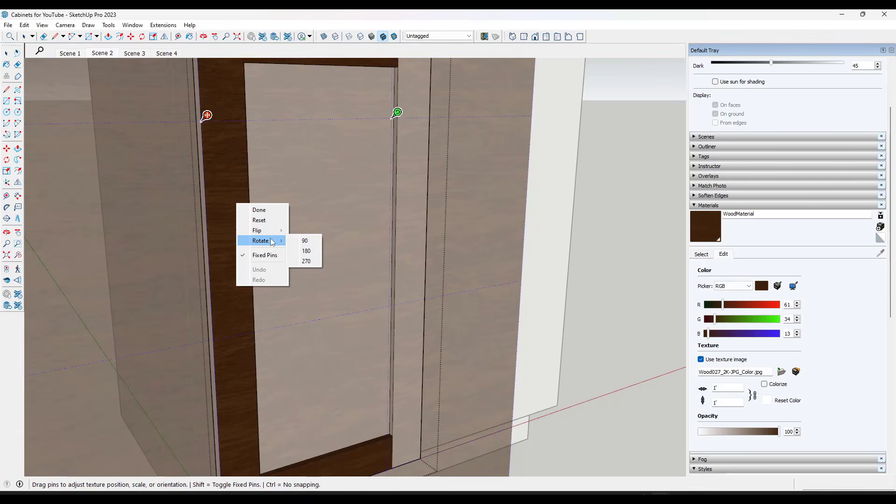
click(305, 240)
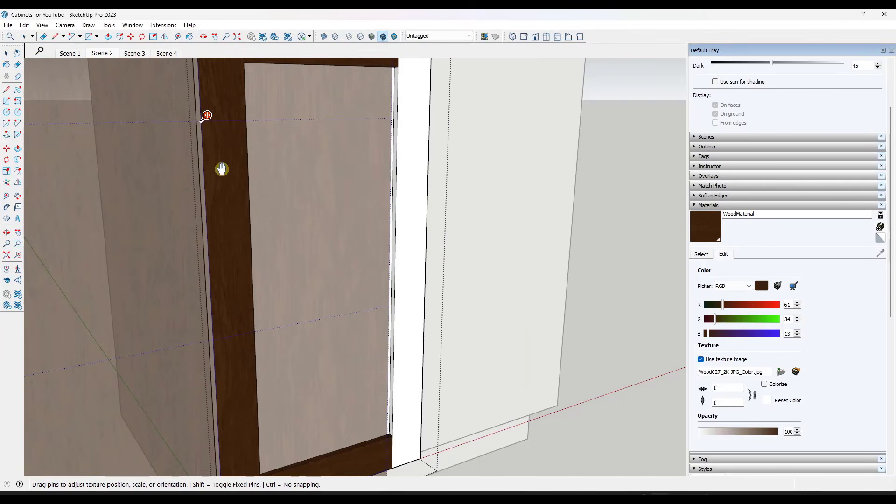
click(415, 172)
scroll(205, 228, down, 2)
middle_drag(326, 210, 340, 210)
Compare the grain direction on the left stile with that of the door's upper rail
click(701, 254)
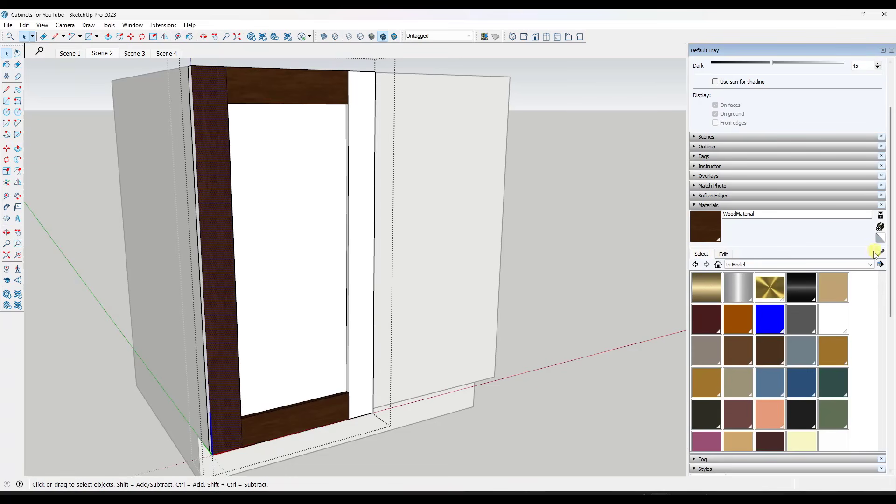
click(880, 253)
key(space)
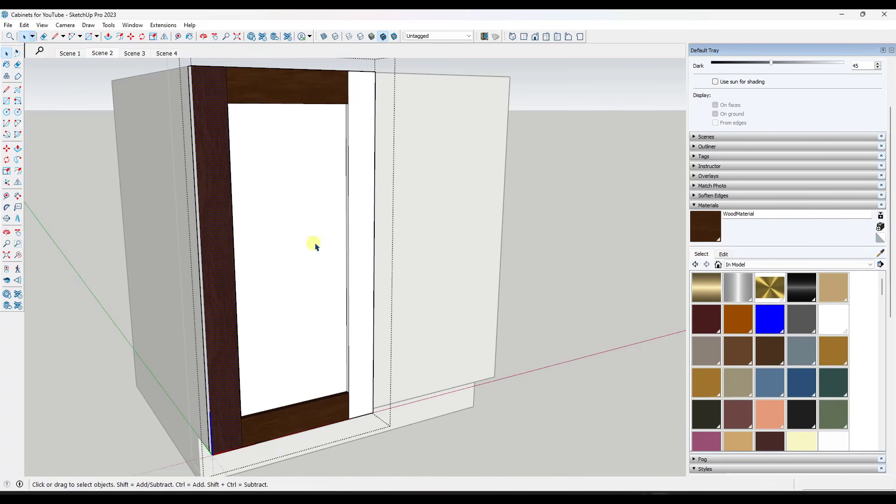
middle_drag(294, 73, 278, 150)
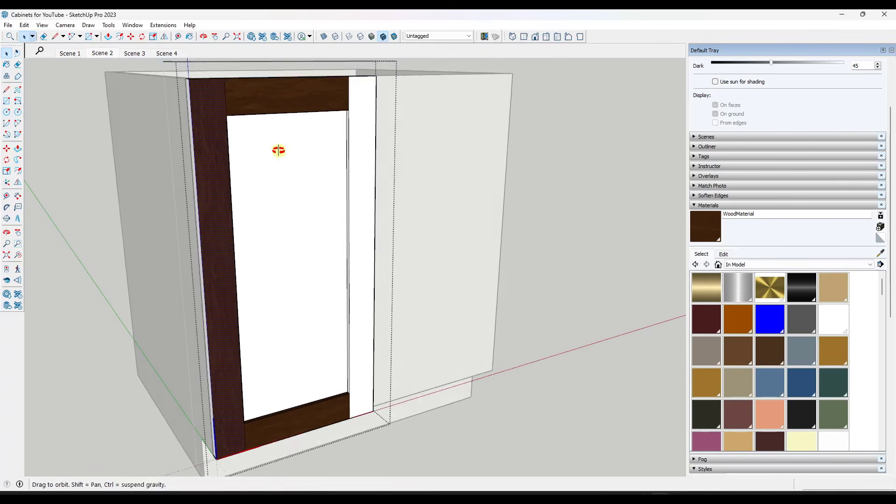
scroll(256, 96, up, 5)
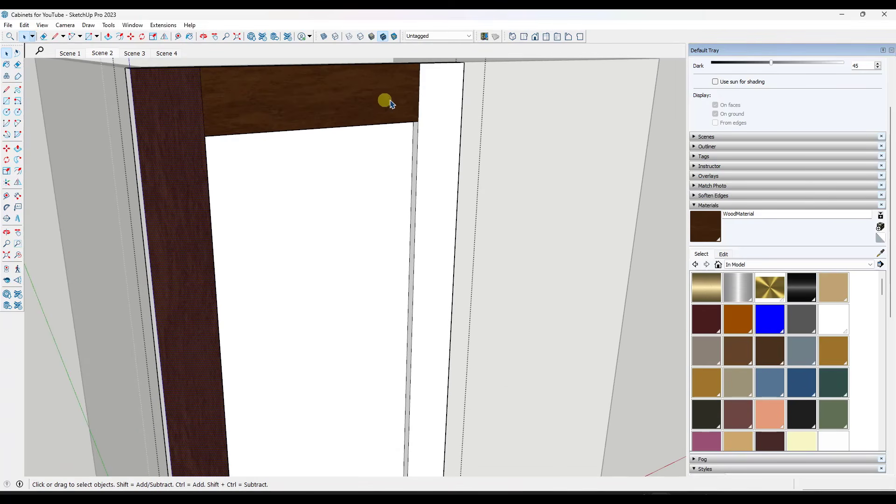
click(260, 297)
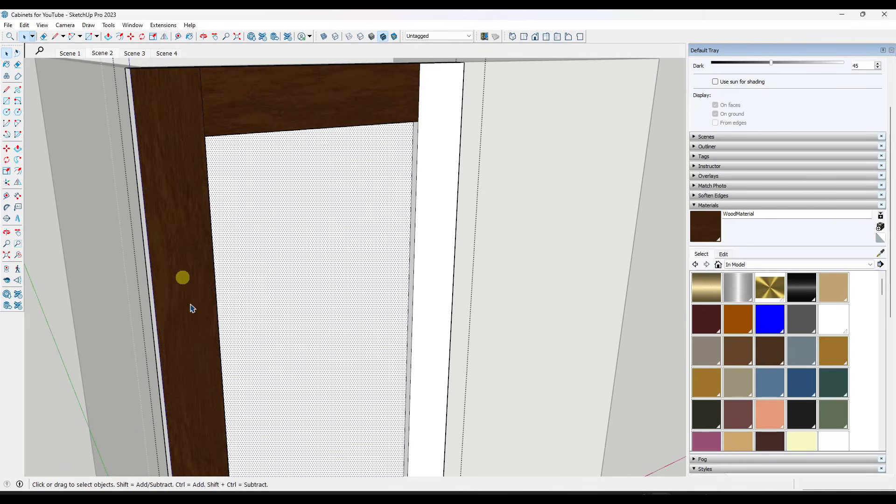
scroll(208, 298, down, 10)
middle_drag(214, 266, 270, 277)
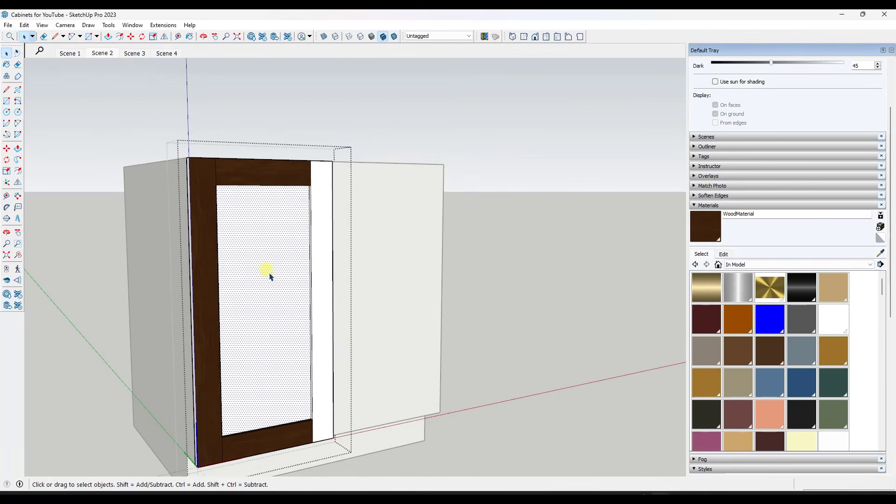
Sample the rotated WoodMaterial from the left stile and paint the right stile's front face and the centre panel with it
click(880, 253)
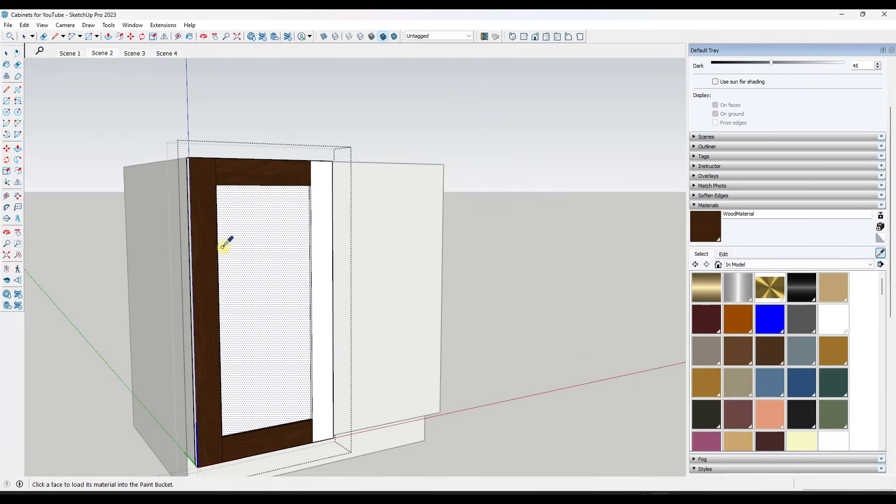
click(206, 245)
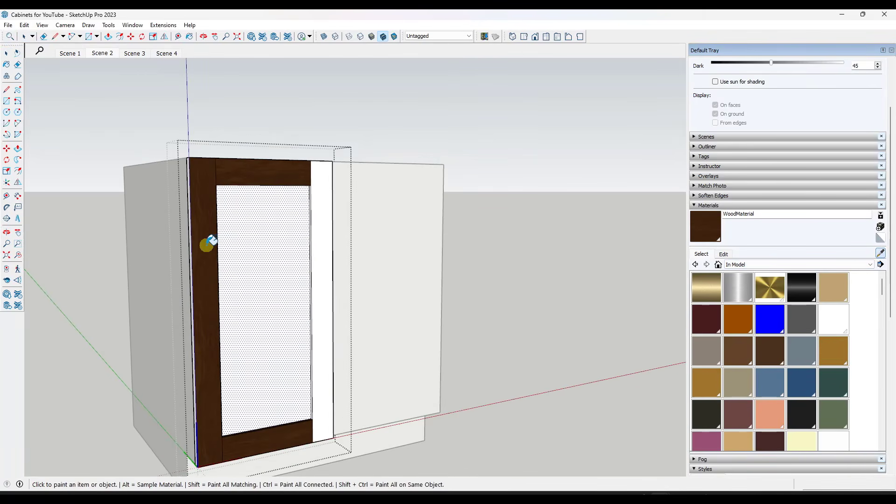
click(325, 218)
mouse_move(324, 234)
middle_down()
mouse_move(304, 256)
mouse_move(322, 260)
middle_up()
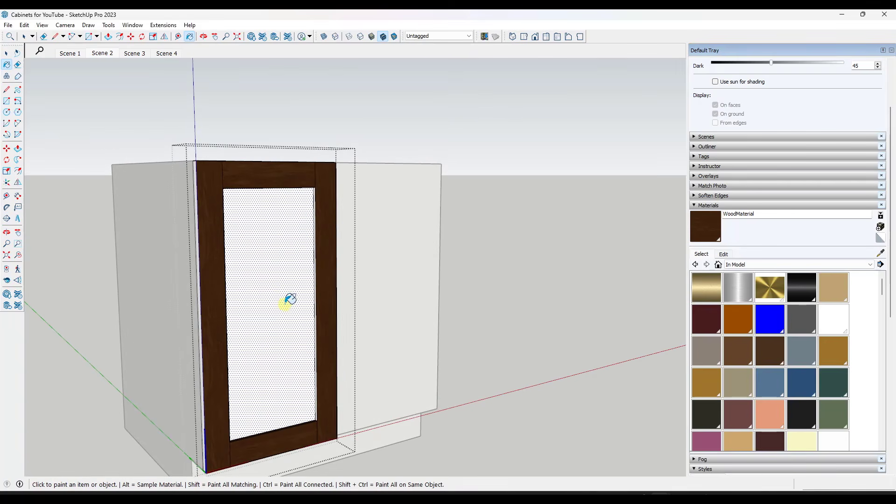
scroll(290, 299, up, 2)
click(275, 235)
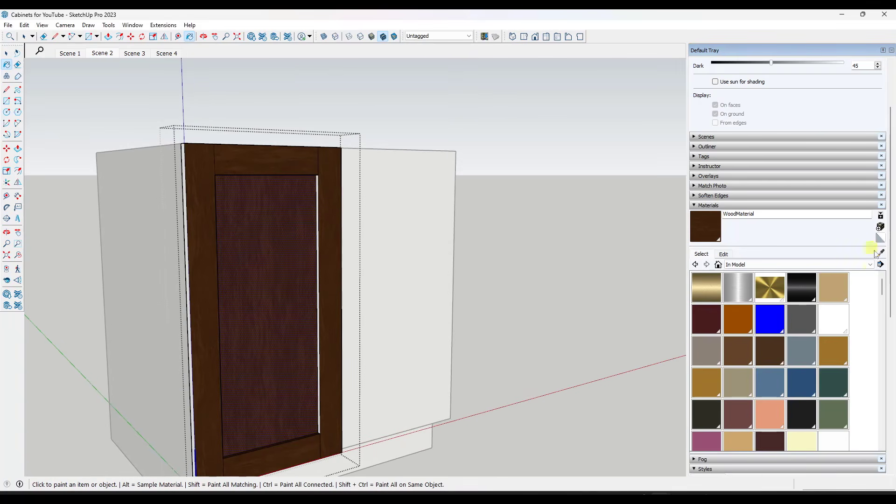
Try the upper rail's horizontal grain on the centre panel and repaint the panel with the left stile's vertical grain
click(880, 253)
click(251, 154)
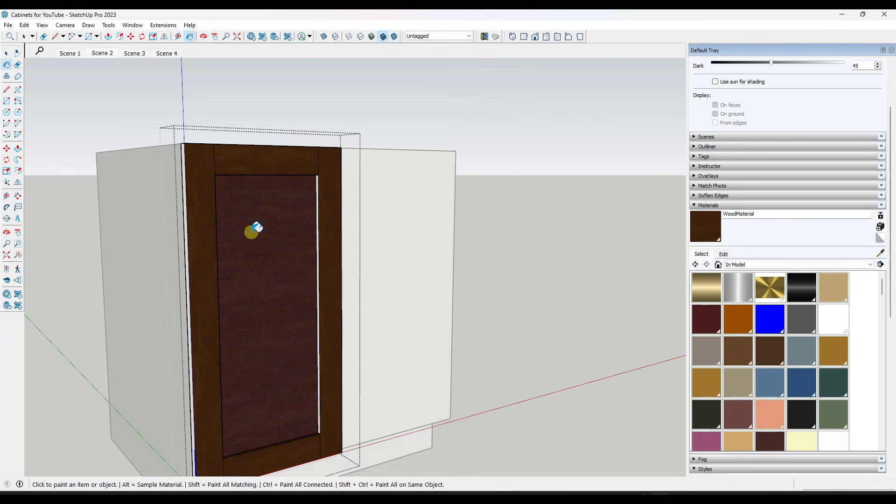
click(880, 252)
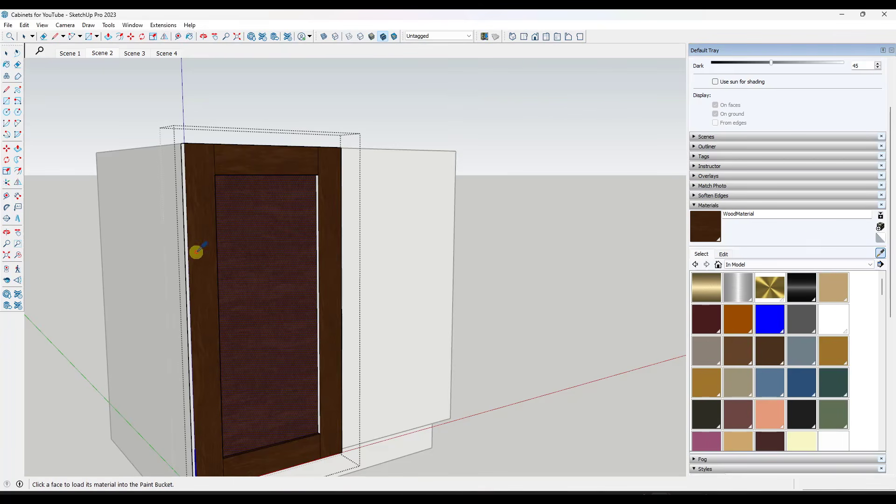
click(254, 240)
Paint the right stile's outer edge and the left stile's inner edge with the vertical-grain WoodMaterial
scroll(276, 310, up, 2)
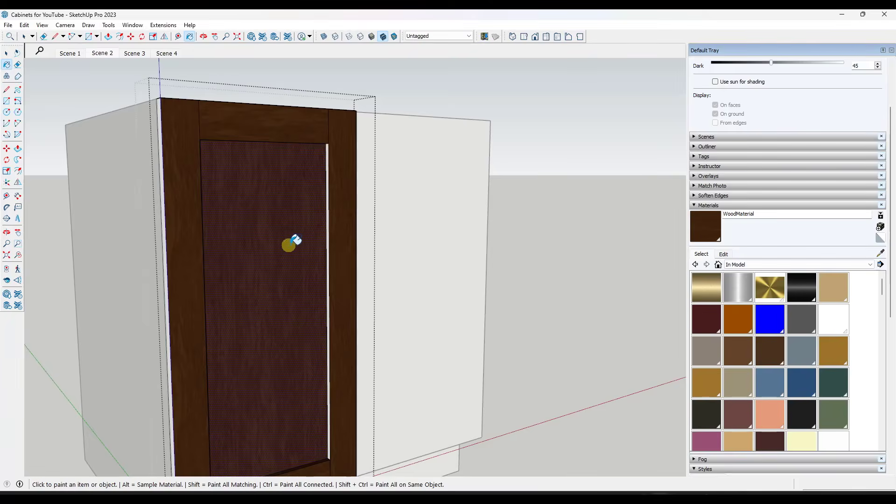
scroll(292, 244, up, 2)
mouse_move(332, 232)
middle_down()
mouse_move(289, 212)
mouse_move(277, 239)
mouse_move(168, 270)
middle_up()
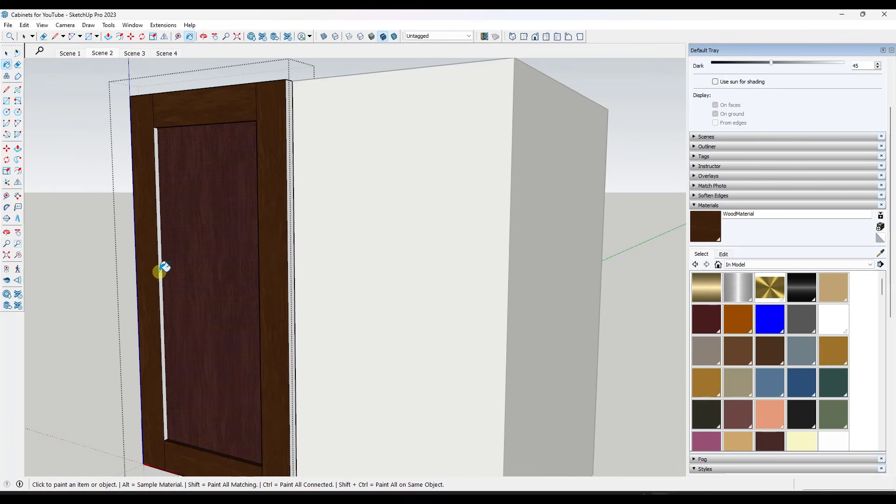
scroll(292, 276, down, 2)
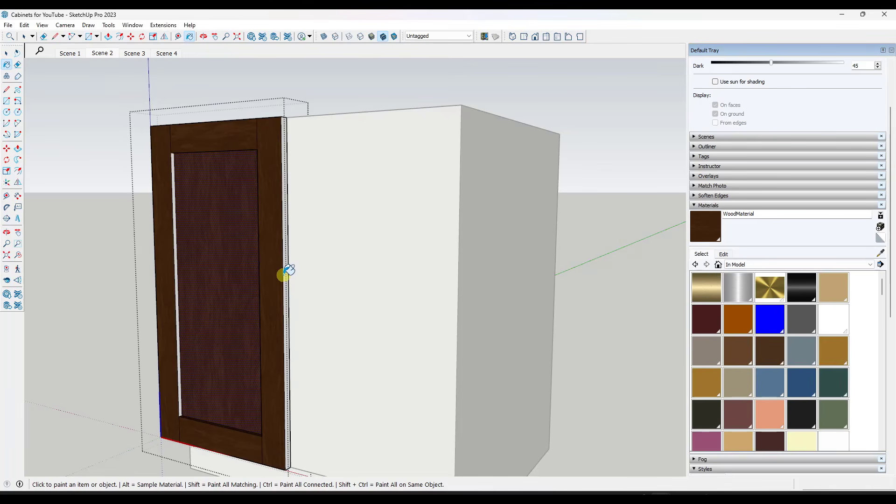
click(288, 272)
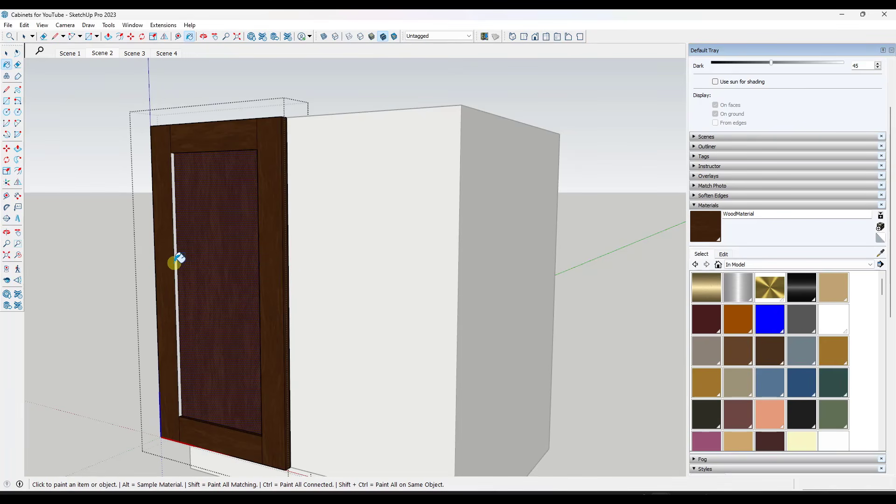
click(176, 261)
Paint the right stile's inner edge and the left stile's outer edge with the vertical-grain WoodMaterial and close the door component
middle_drag(176, 262, 372, 234)
click(338, 205)
middle_drag(416, 202, 336, 250)
mouse_move(336, 374)
middle_down()
mouse_move(346, 267)
mouse_move(288, 418)
mouse_move(298, 434)
middle_up()
scroll(310, 412, down, 3)
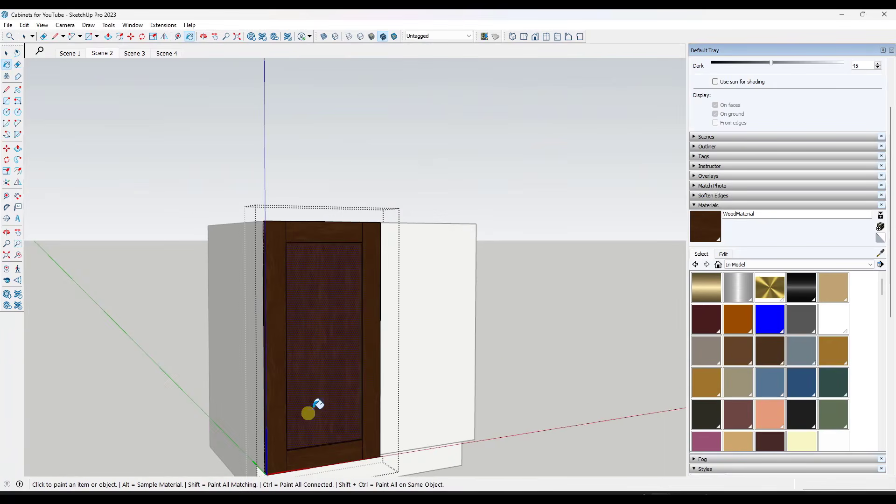
key(space)
click(524, 346)
middle_drag(524, 345, 404, 380)
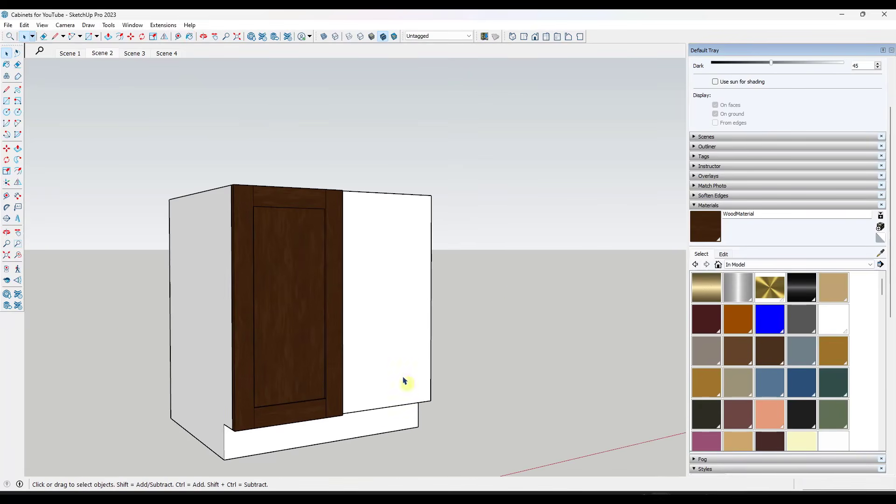
Try a texture width of 6 for WoodMaterial and set it back to 1'
click(724, 253)
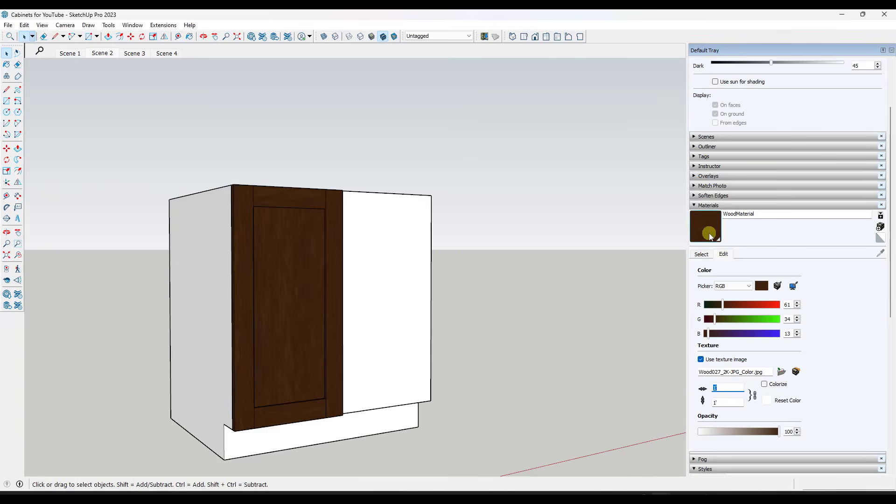
click(702, 254)
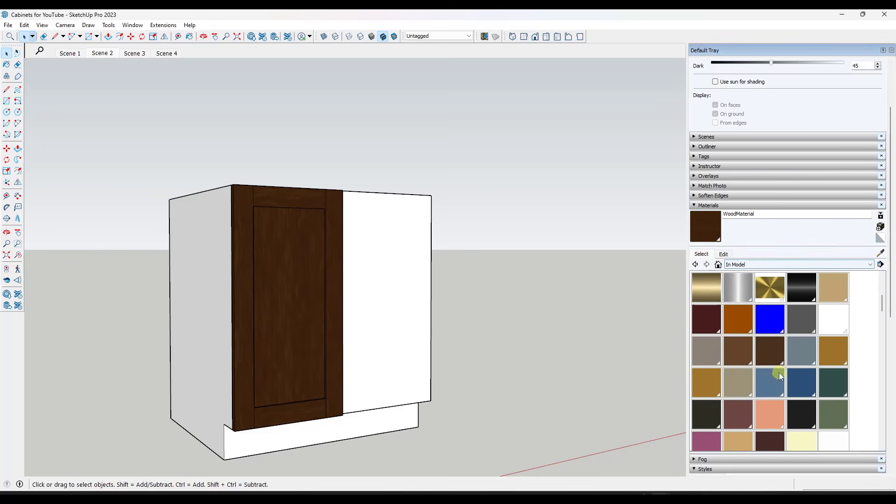
scroll(780, 373, down, 5)
click(846, 354)
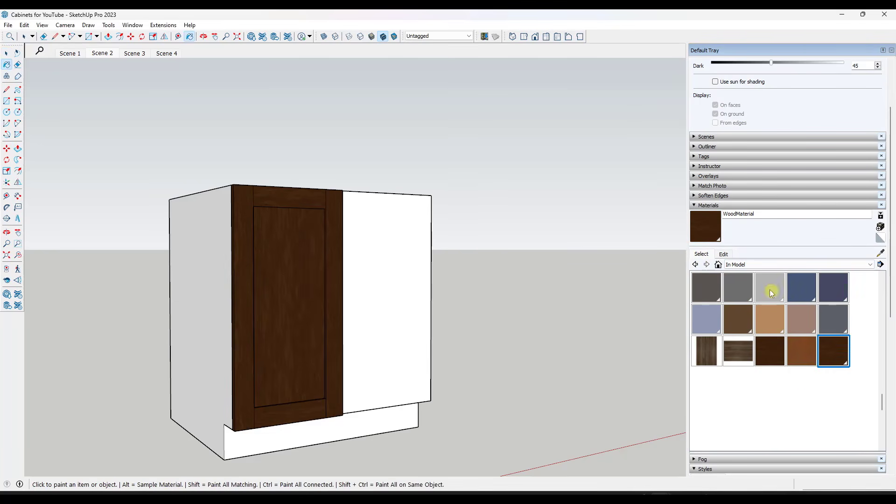
click(723, 255)
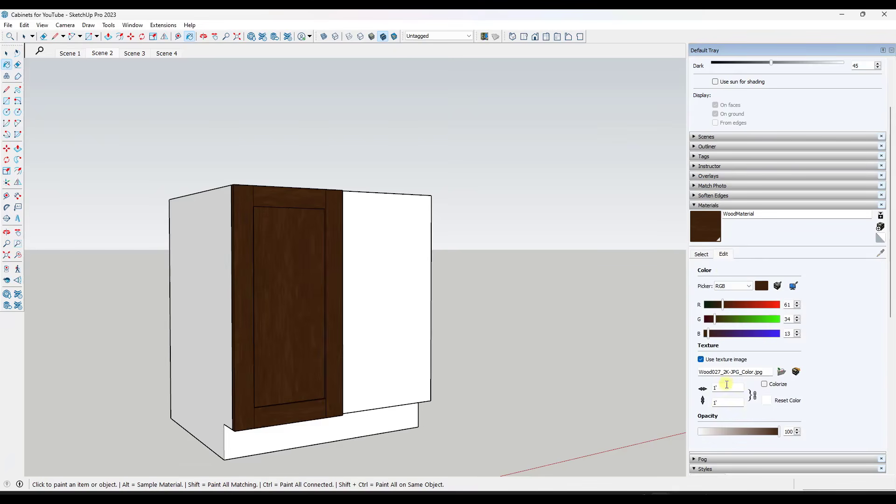
text(6)
drag(726, 387, 683, 388)
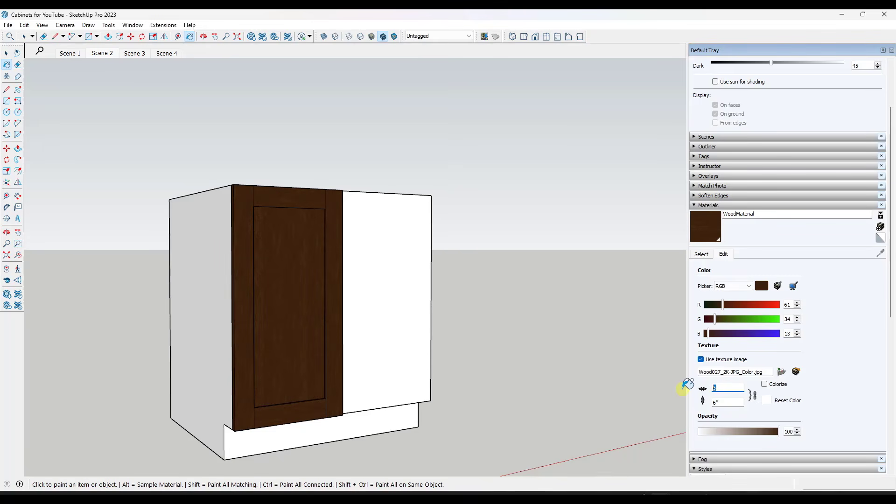
text(1')
middle_drag(313, 258, 334, 271)
key(space)
Paint the whole cabinet box with WoodMaterial
middle_drag(396, 251, 431, 267)
scroll(276, 274, up, 2)
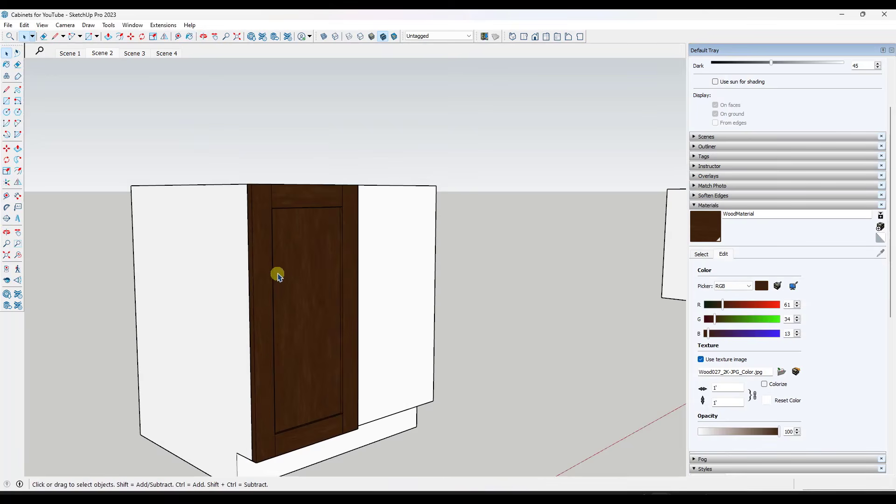
scroll(316, 252, down, 3)
middle_drag(400, 382, 354, 365)
click(701, 240)
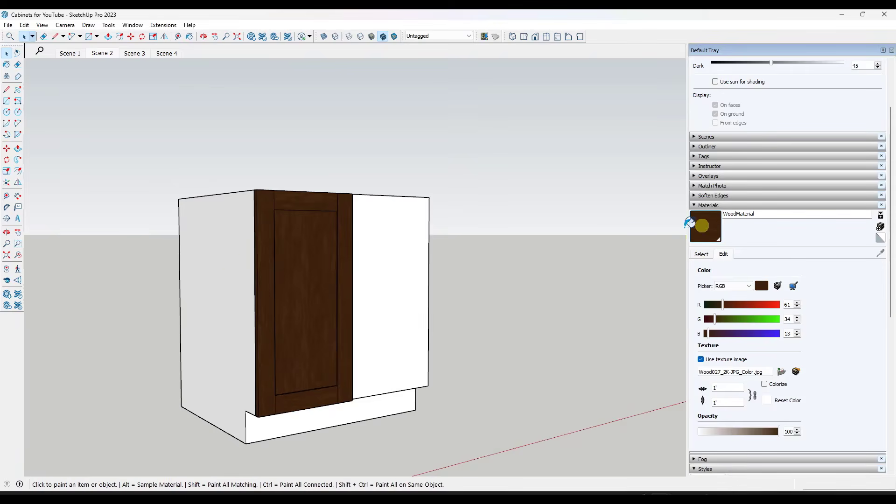
click(182, 236)
mouse_move(307, 278)
middle_down()
mouse_move(302, 354)
mouse_move(374, 306)
mouse_move(334, 300)
middle_up()
key(space)
Copy the shaker door from its upper right corner to the cabinet's upper right front corner and clear the selection
middle_drag(373, 252, 326, 256)
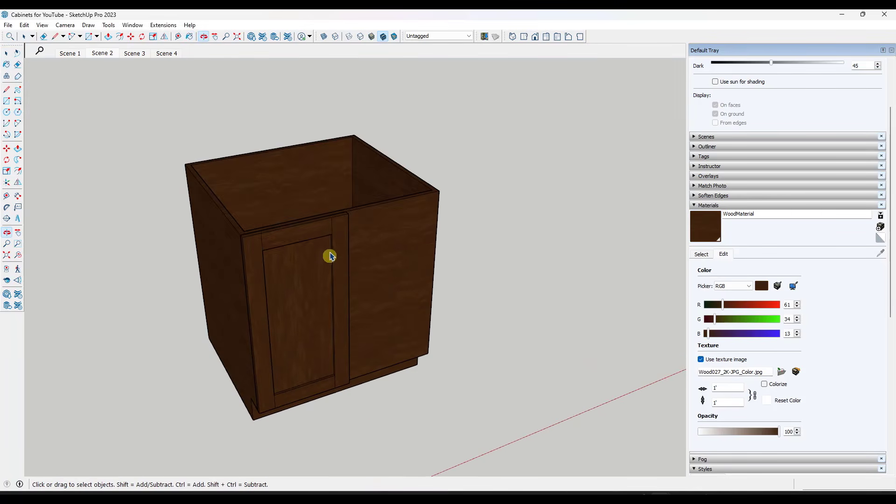
click(332, 230)
scroll(355, 215, up, 3)
key(m)
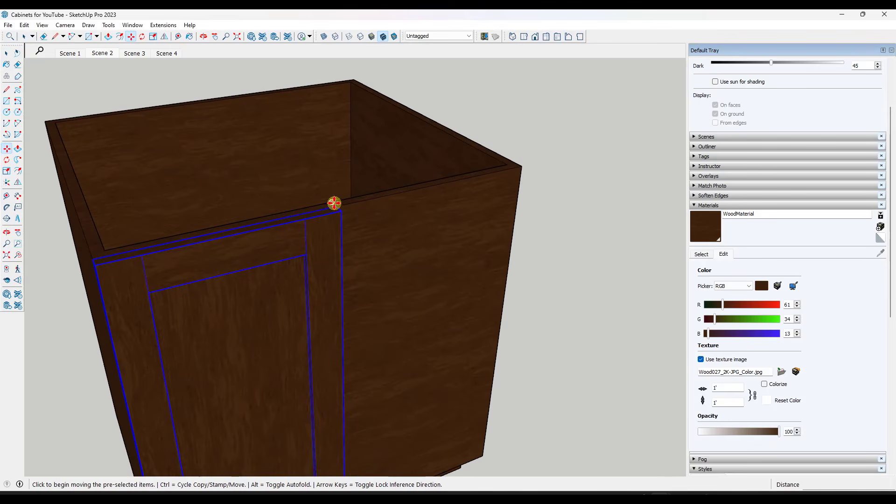
key(ctrl)
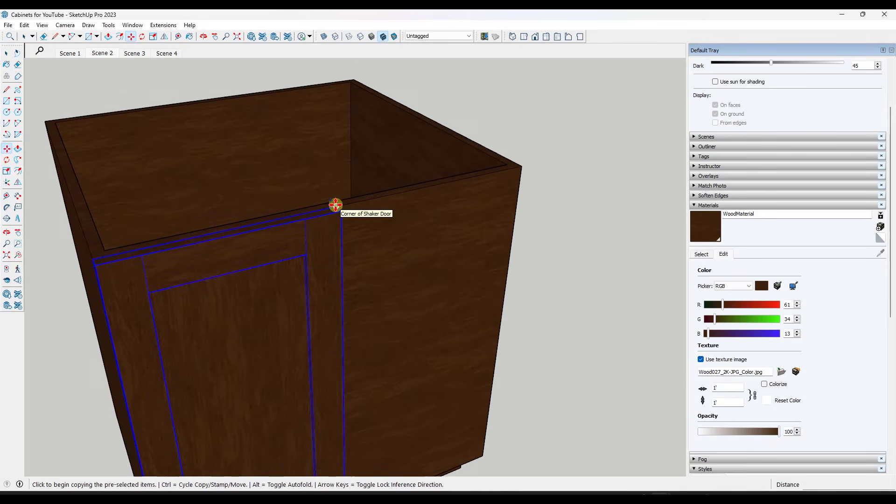
click(335, 205)
click(522, 167)
key(space)
scroll(461, 178, down, 3)
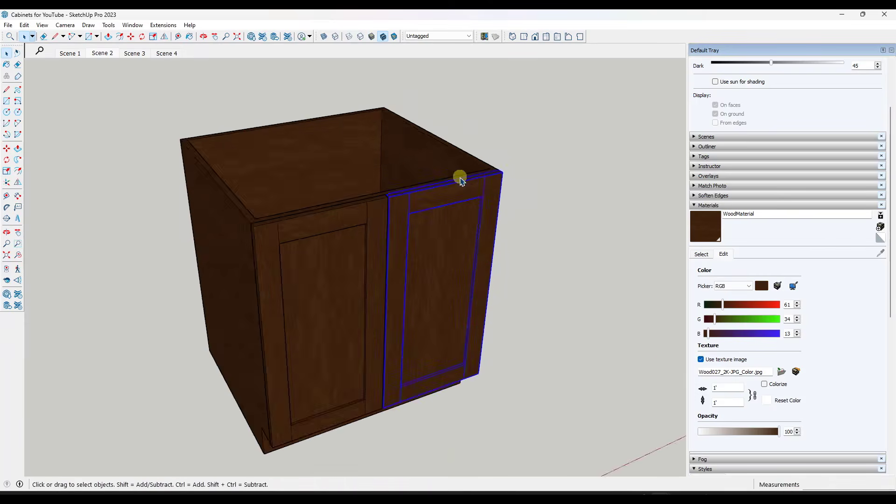
middle_drag(460, 382, 456, 316)
scroll(379, 353, up, 5)
middle_drag(378, 352, 378, 361)
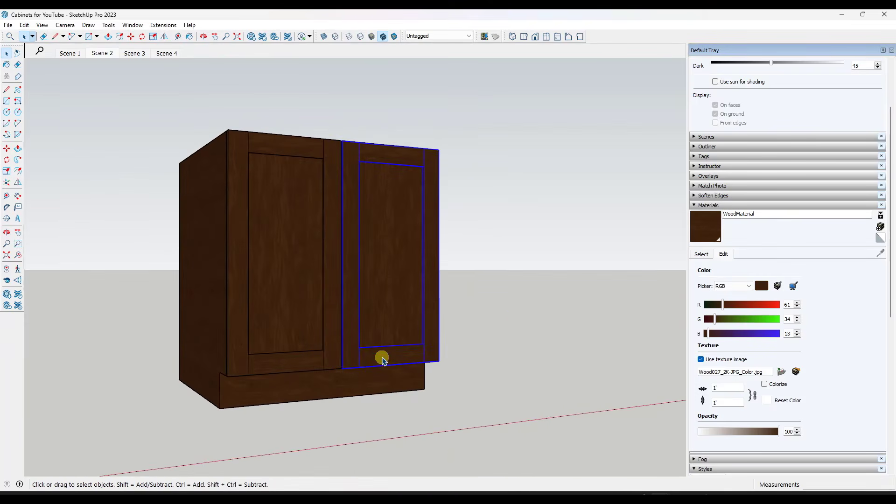
click(522, 317)
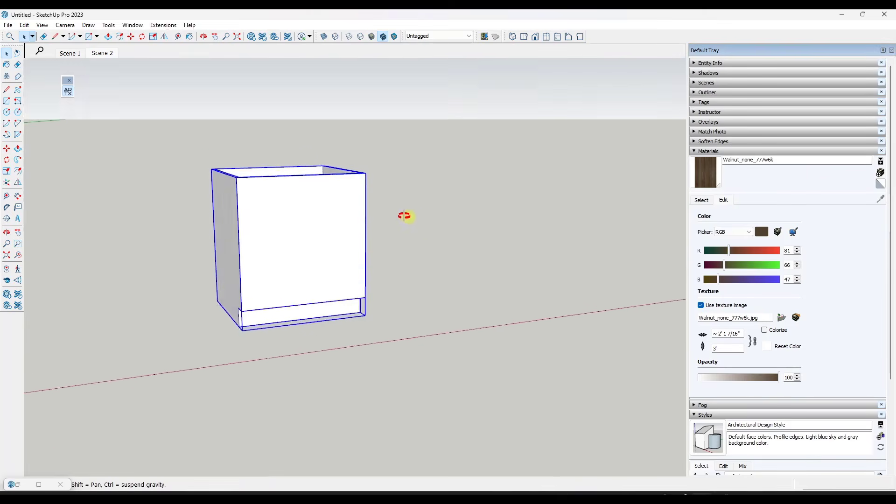
mouse_move(404, 216)
middle_down()
mouse_move(366, 209)
mouse_move(390, 212)
middle_up()
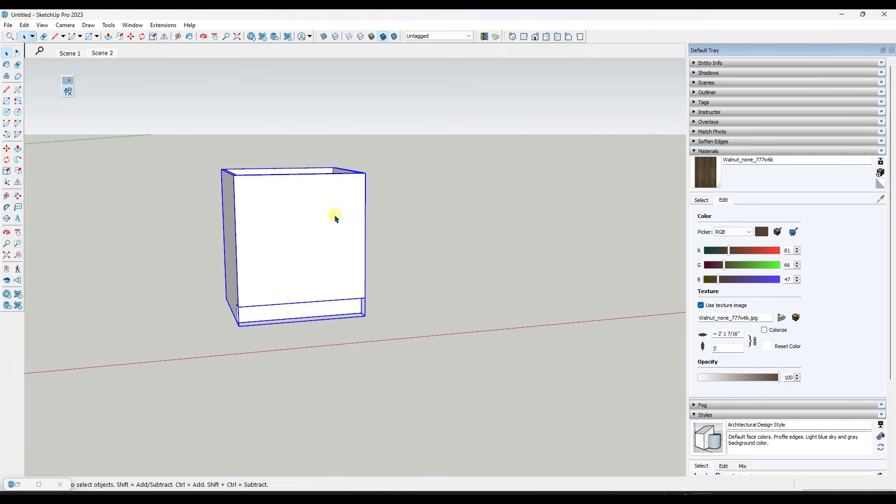
Try to widen the cabinet box along its width with Scale and undo it
middle_drag(335, 216, 407, 226)
key(space)
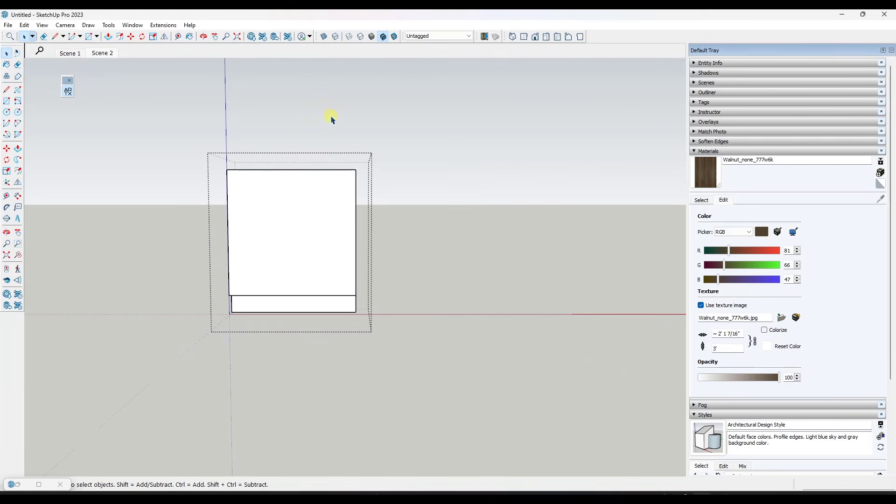
middle_drag(350, 169, 373, 264)
middle_drag(469, 234, 420, 232)
click(335, 234)
key(s)
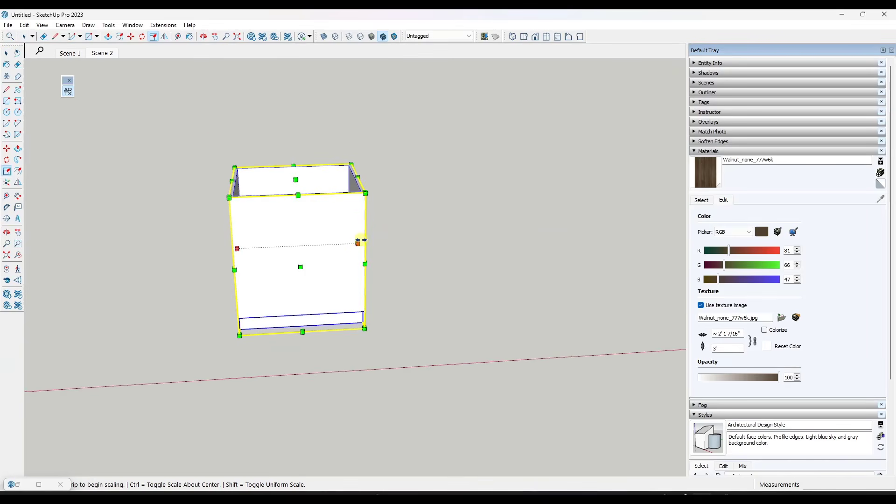
drag(360, 242, 435, 240)
middle_drag(451, 184, 445, 192)
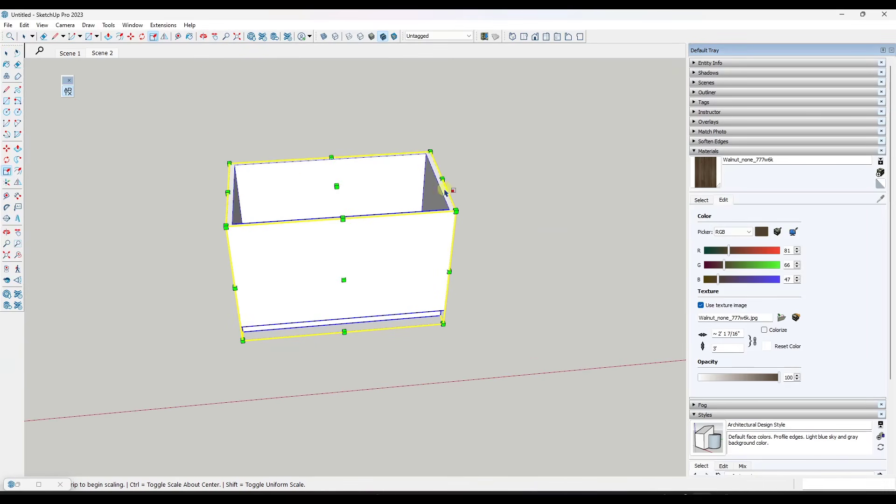
key(space)
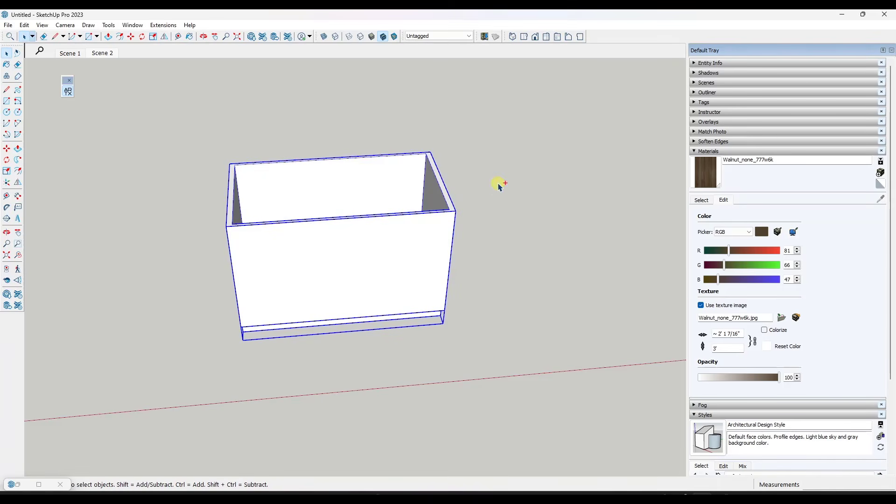
key(ctrl+z)
Widen the cabinet box by moving its right side 24" outward along the red axis within the box's geometry, and close it
scroll(501, 185, down, 3)
middle_drag(410, 270, 412, 217)
double_click(380, 238)
middle_drag(426, 255, 392, 188)
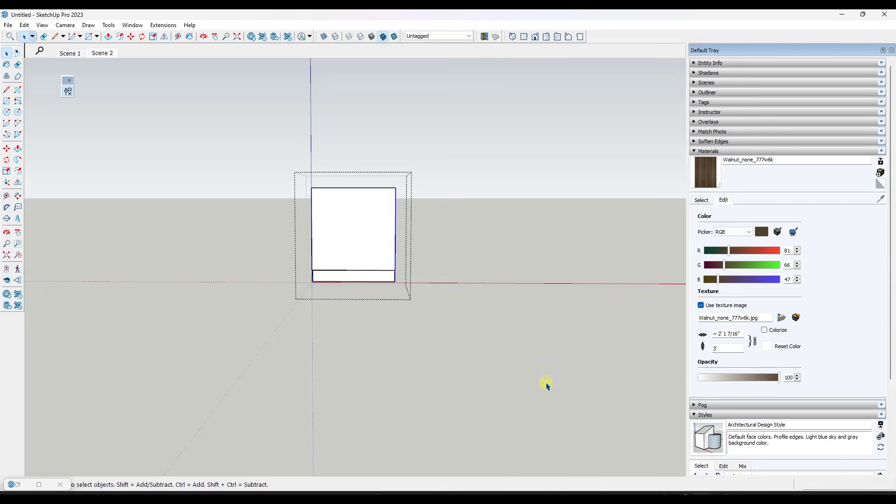
key(o)
drag(380, 215, 346, 231)
key(space)
key(m)
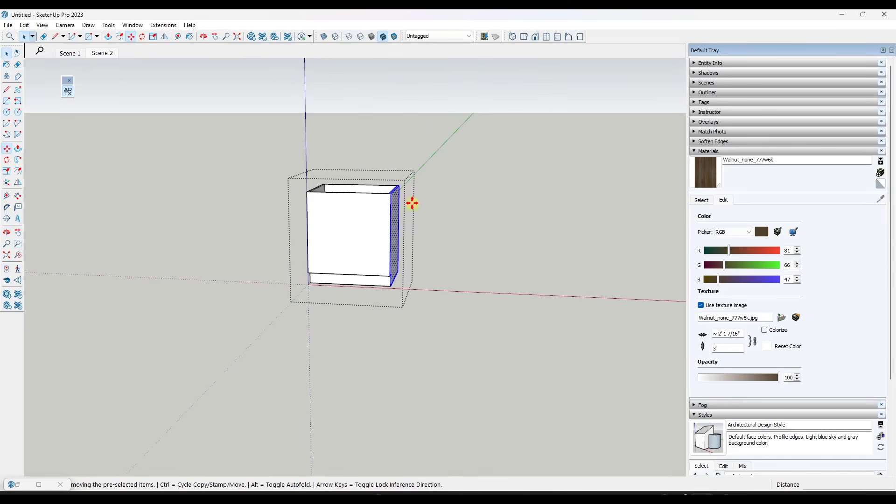
scroll(410, 202, up, 1)
click(387, 193)
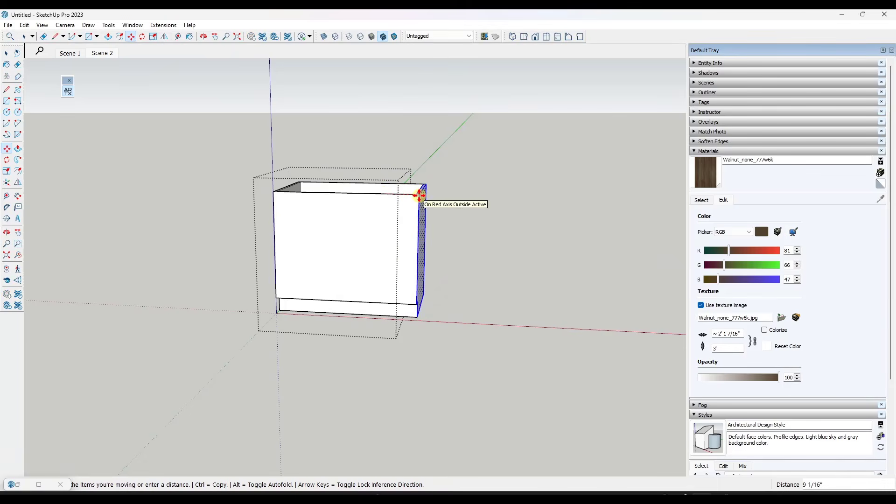
text(24)
key(Return)
key(space)
key(Escape)
middle_drag(402, 218, 459, 219)
scroll(434, 271, up, 3)
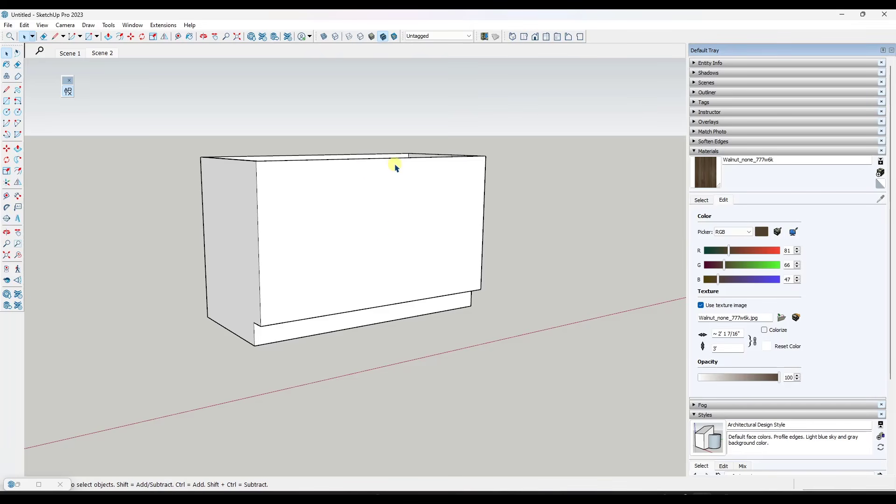
Draw a rectangle over the cabinet's front face above the toe kick and hide the cabinet box
middle_drag(394, 168, 422, 187)
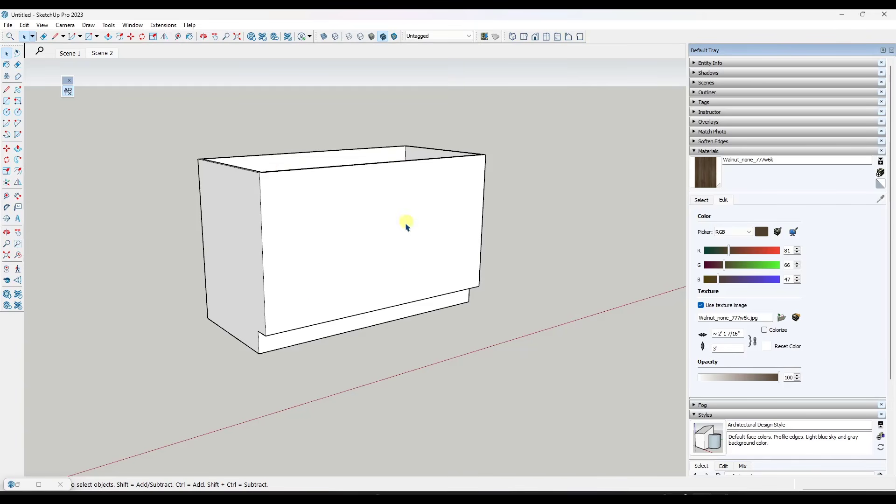
middle_drag(380, 262, 354, 258)
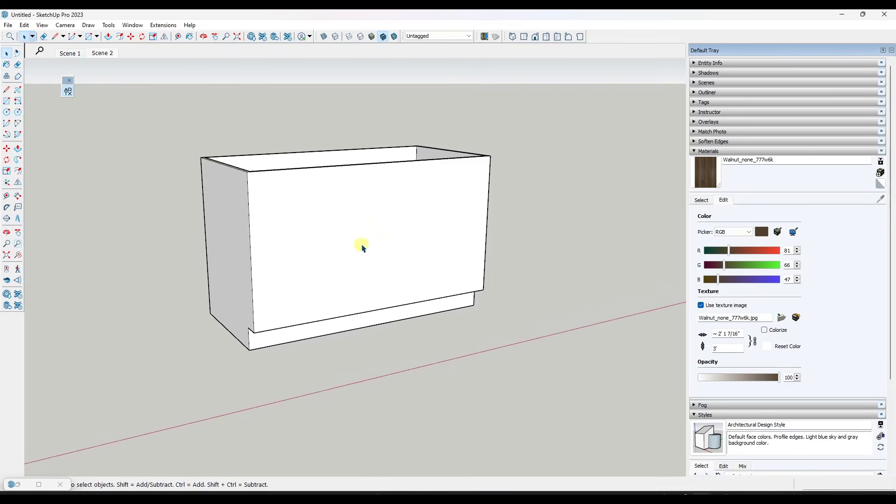
key(l)
key(space)
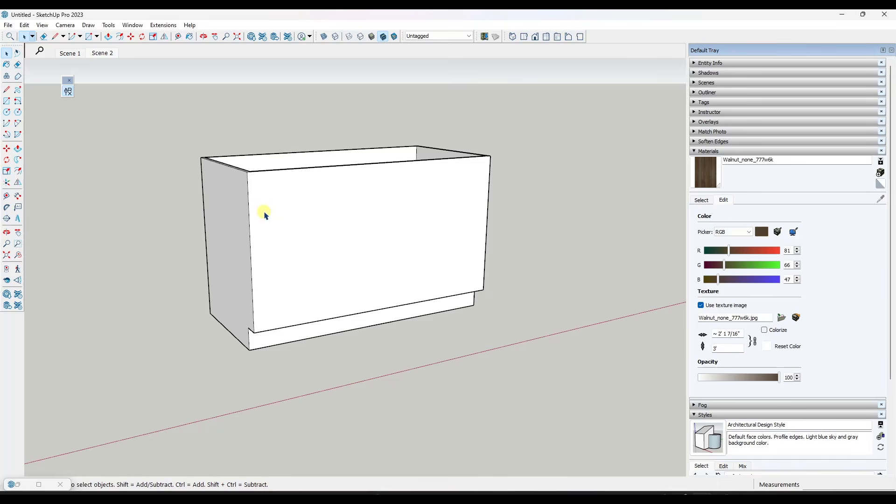
key(r)
click(248, 172)
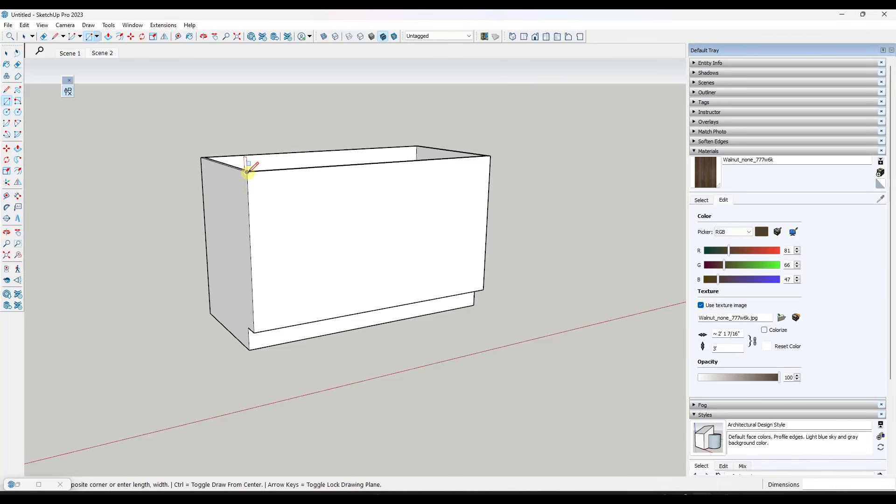
click(483, 290)
key(space)
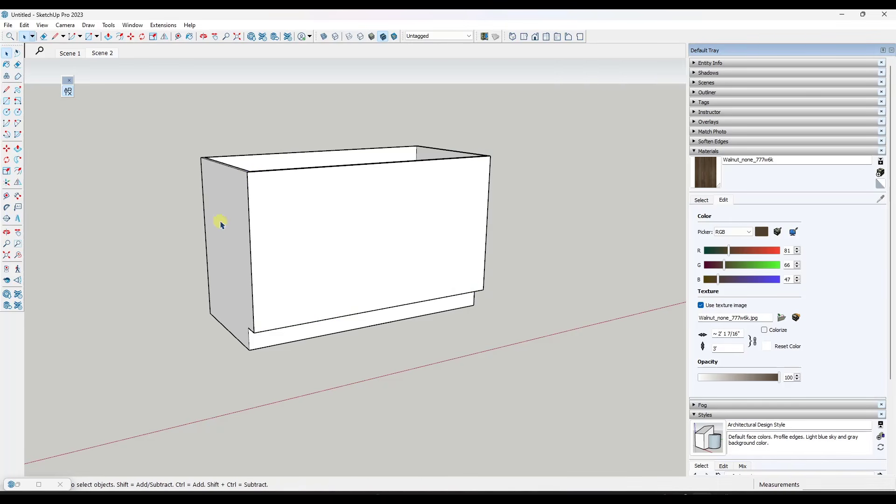
right_click(221, 226)
click(248, 35)
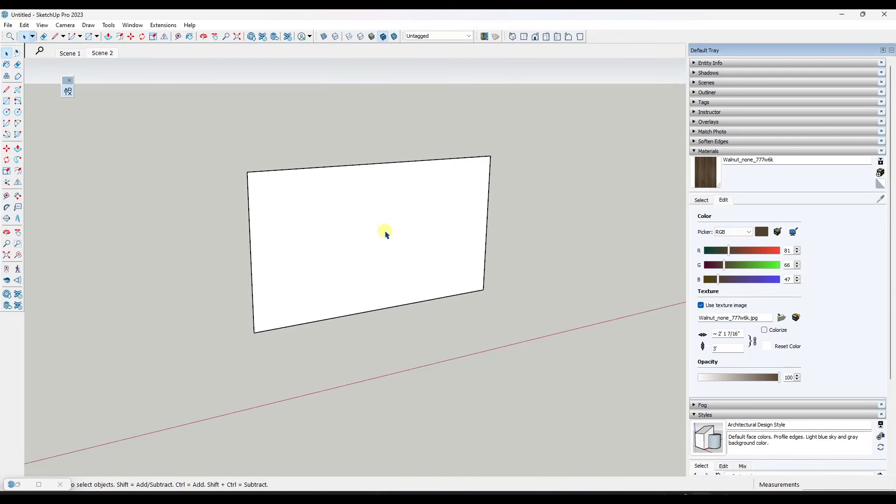
Draw a vertical line between the midpoints of the rectangle's upper and lower edges and divide it into equal segments
key(l)
click(381, 163)
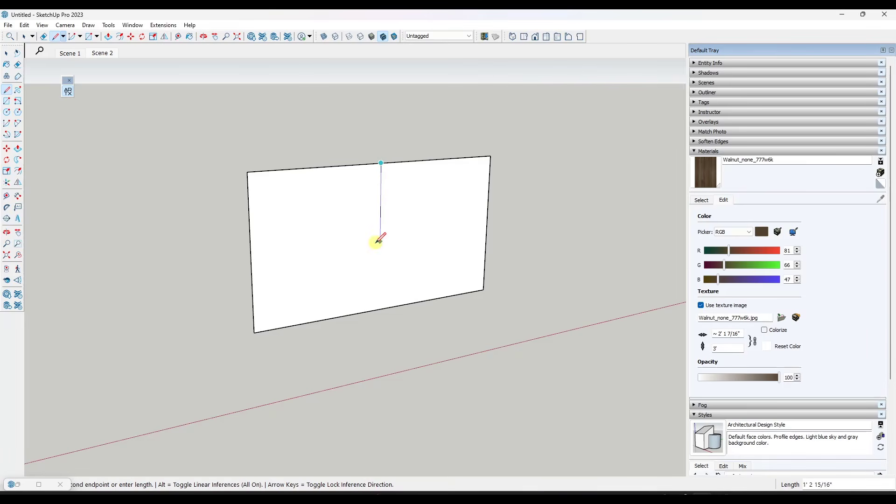
click(379, 308)
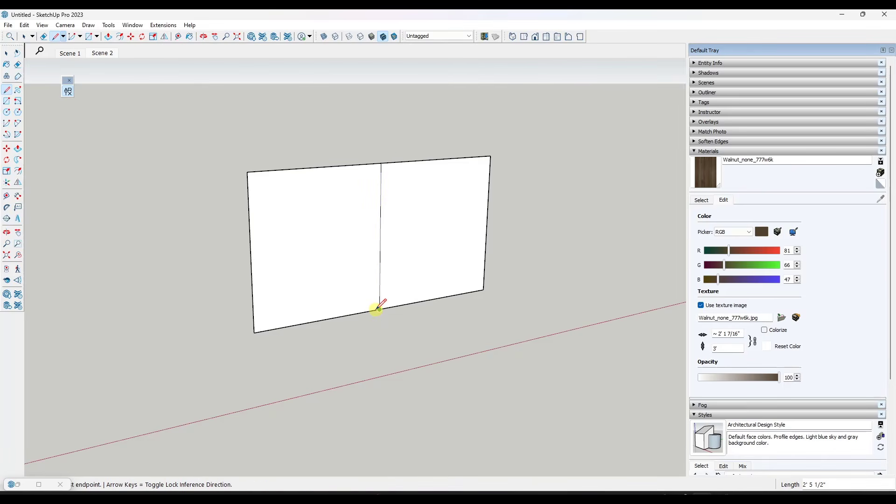
key(space)
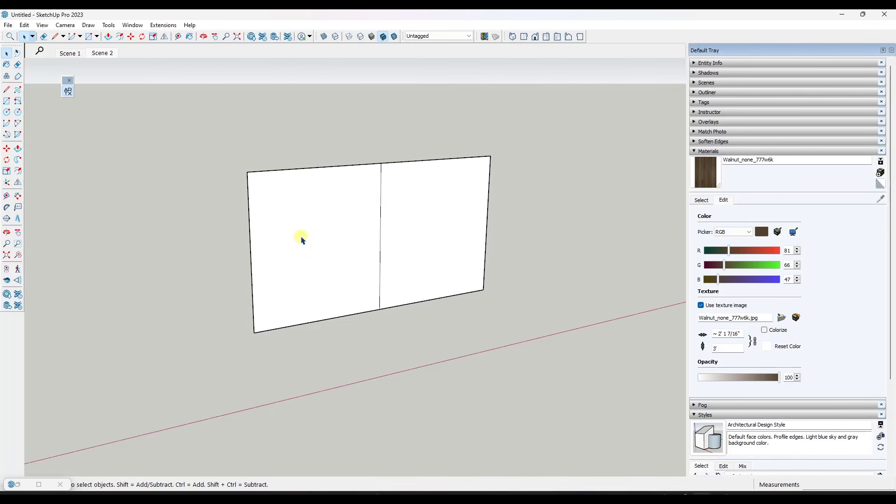
click(381, 186)
right_click(381, 186)
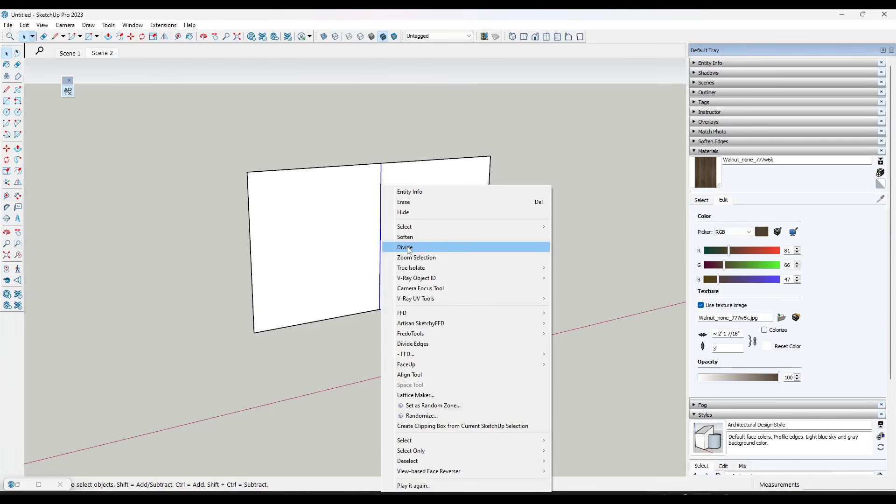
click(409, 248)
click(386, 187)
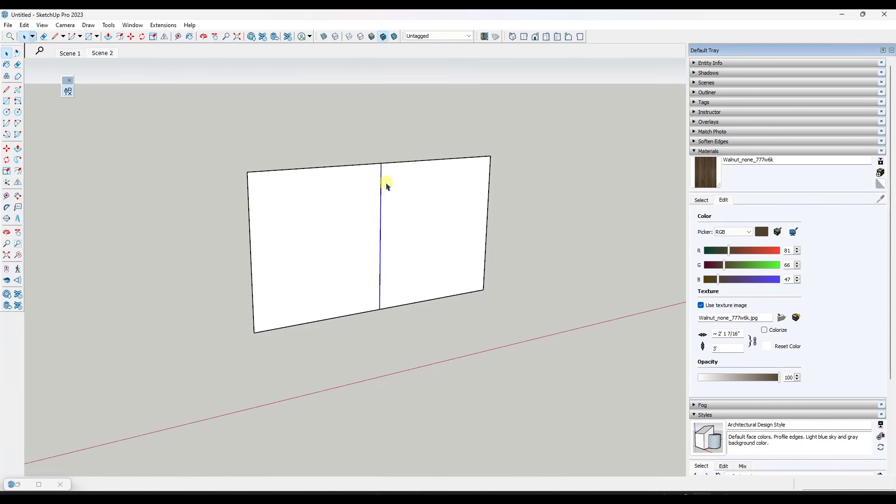
Draw a horizontal line across both halves of the front through the center line's uppermost division point
key(l)
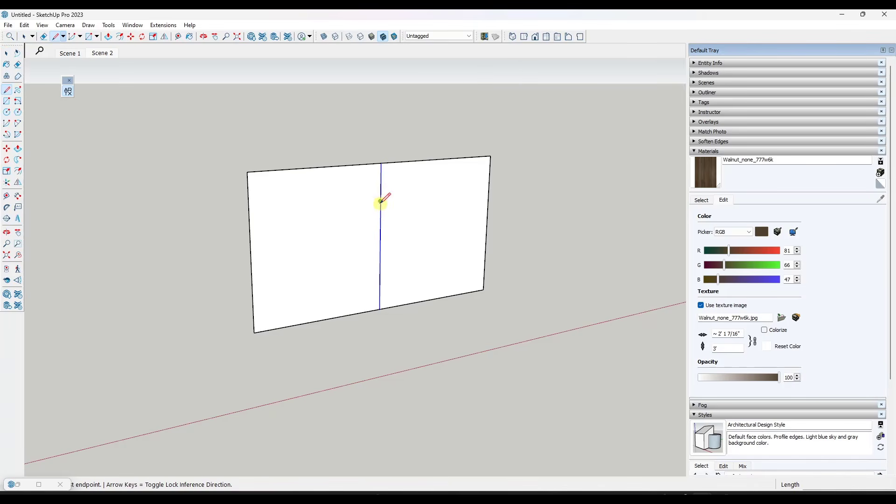
click(381, 201)
click(489, 191)
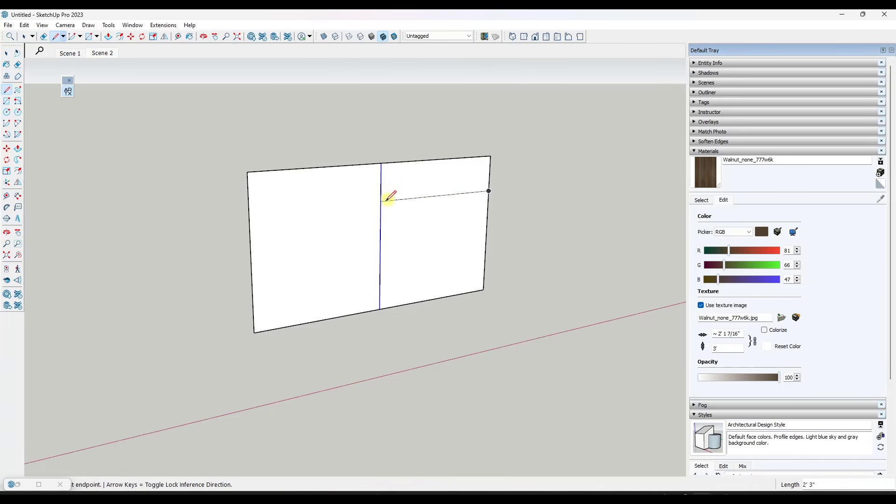
click(380, 201)
click(250, 213)
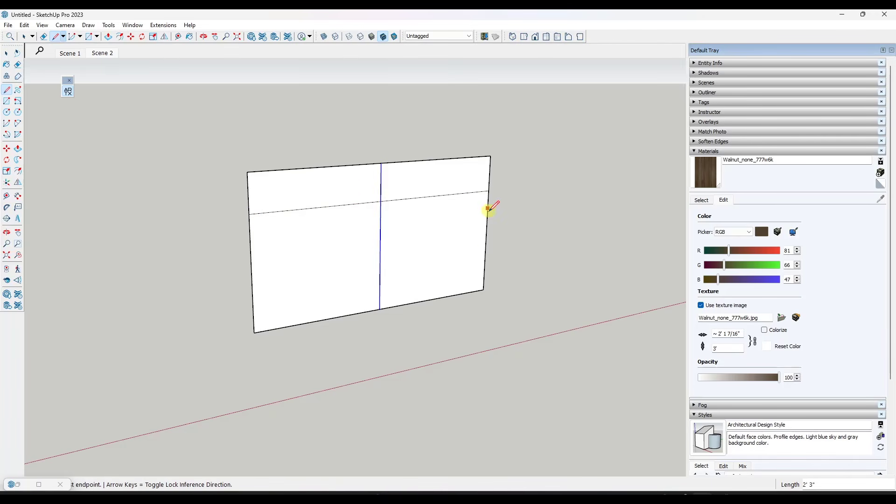
Draw a horizontal line from the center line to the left edge, halfway down the section below the upper line
click(380, 256)
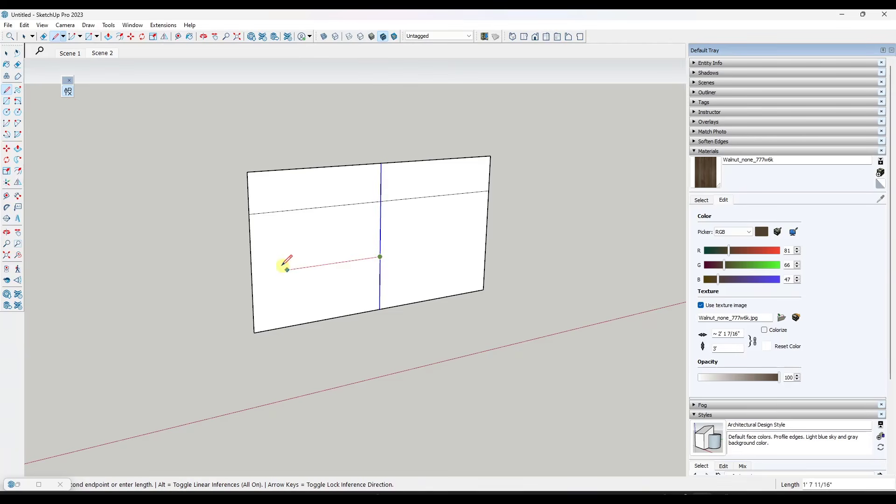
click(254, 271)
mouse_move(254, 271)
middle_down()
mouse_move(437, 225)
mouse_move(436, 202)
mouse_move(427, 270)
middle_up()
key(space)
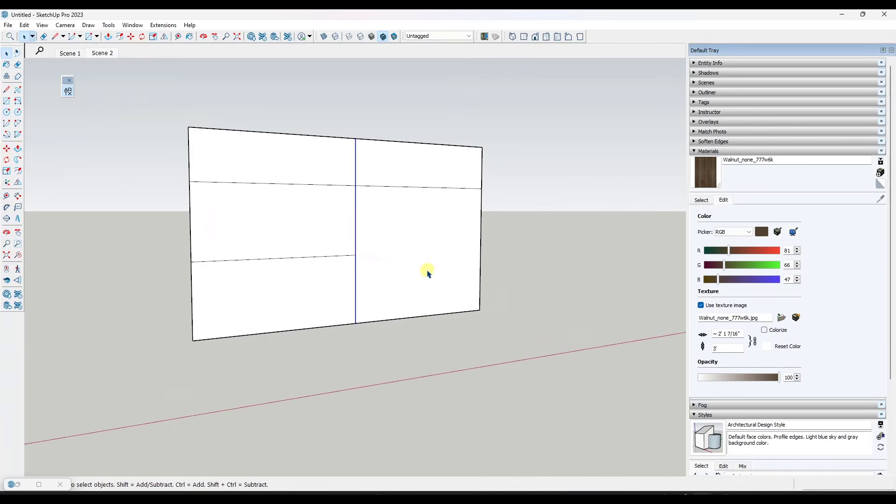
Select only the outer perimeter edges of the front rectangle, leaving out the faces and inner dividing lines
click(414, 213)
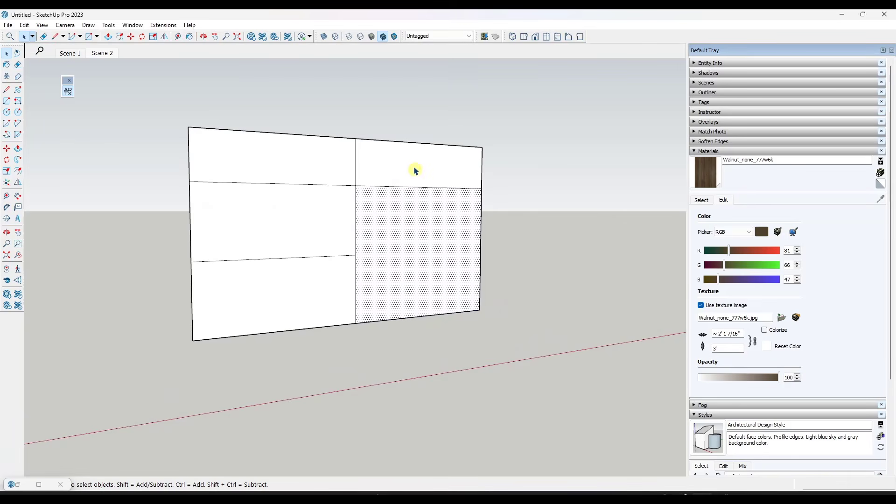
scroll(408, 236, down, 2)
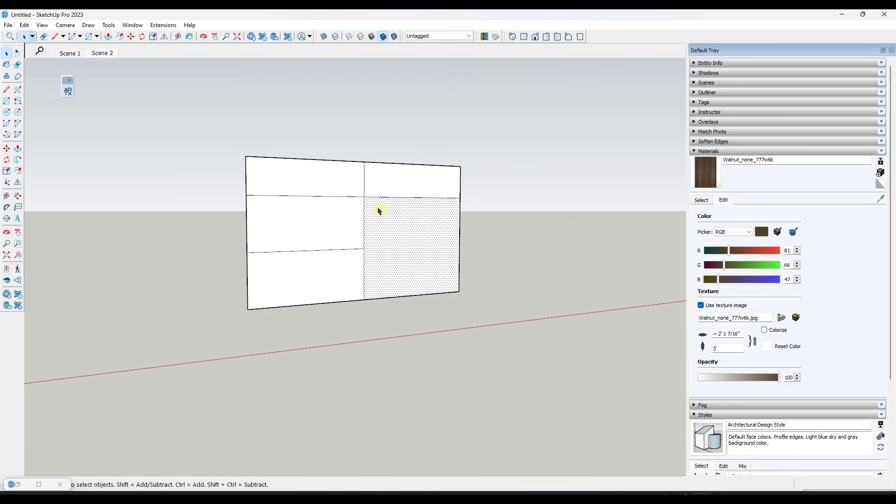
mouse_move(340, 166)
middle_down()
mouse_move(340, 176)
mouse_move(329, 176)
middle_up()
scroll(285, 166, down, 2)
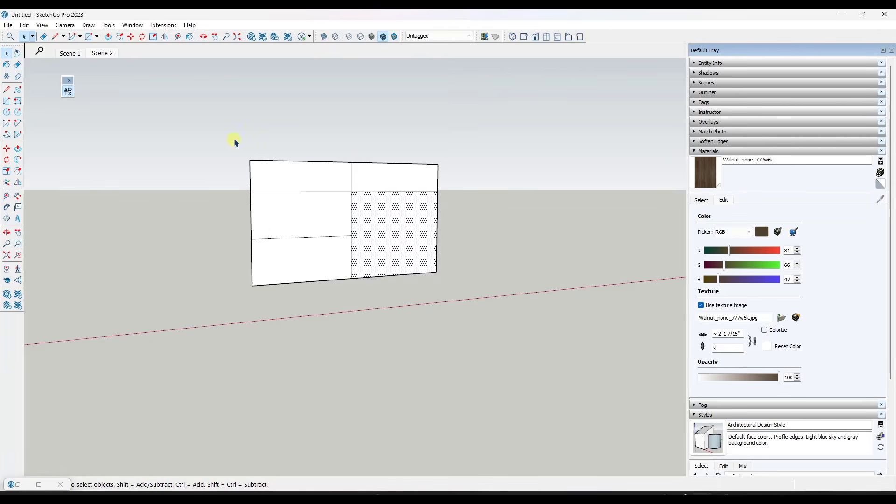
drag(234, 140, 265, 306)
shift+drag(231, 262, 460, 307)
shift+drag(237, 144, 452, 303)
shift+click(350, 273)
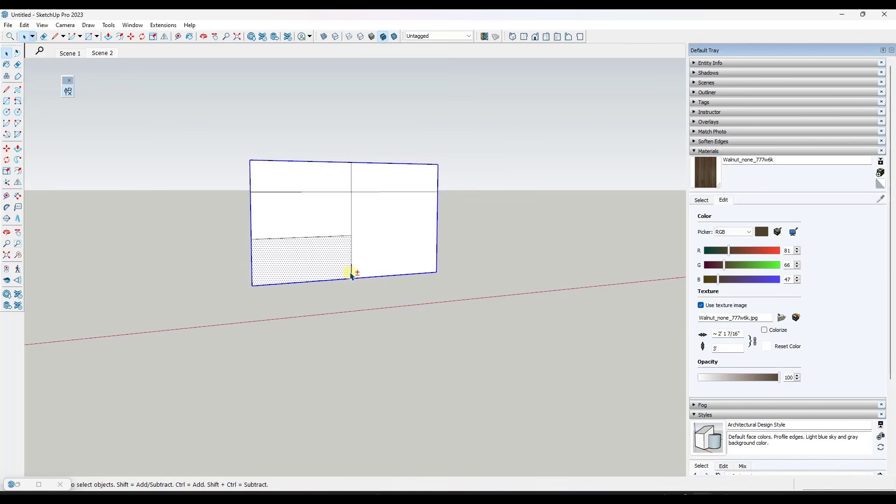
shift+click(340, 271)
key(f)
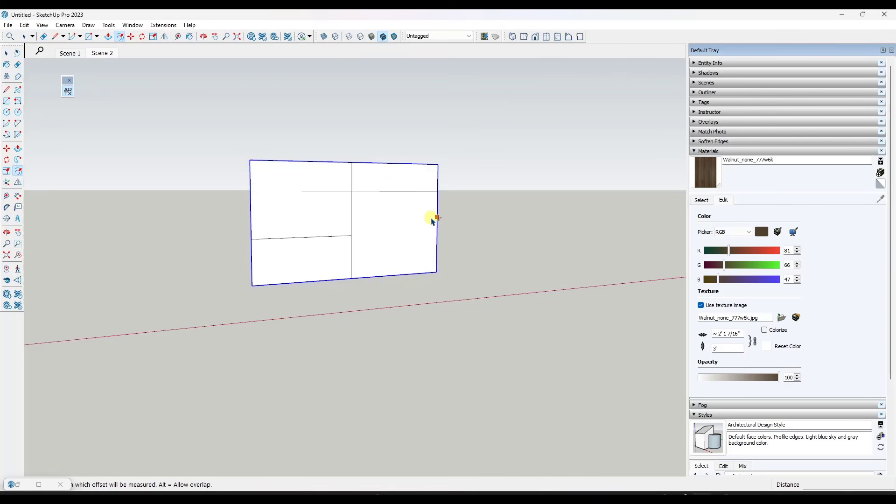
click(438, 220)
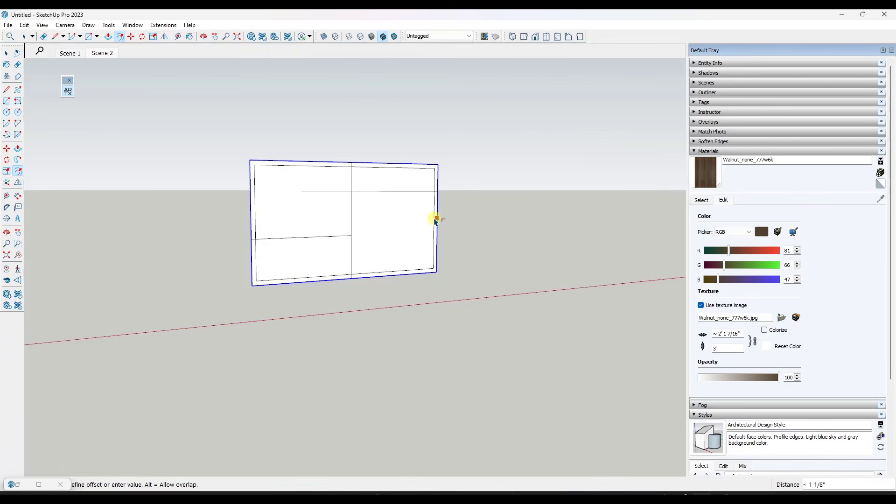
click(435, 220)
key(space)
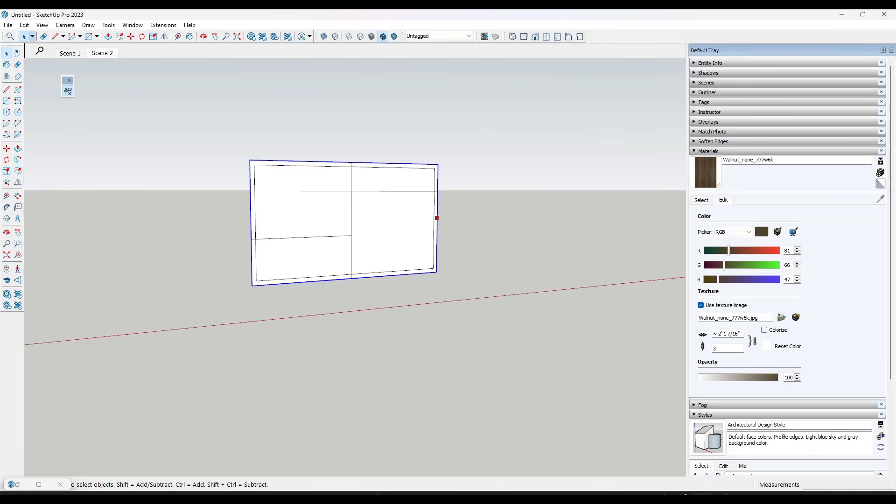
Offset the front rectangle's perimeter edges inward by 3/4"
key(f)
click(436, 218)
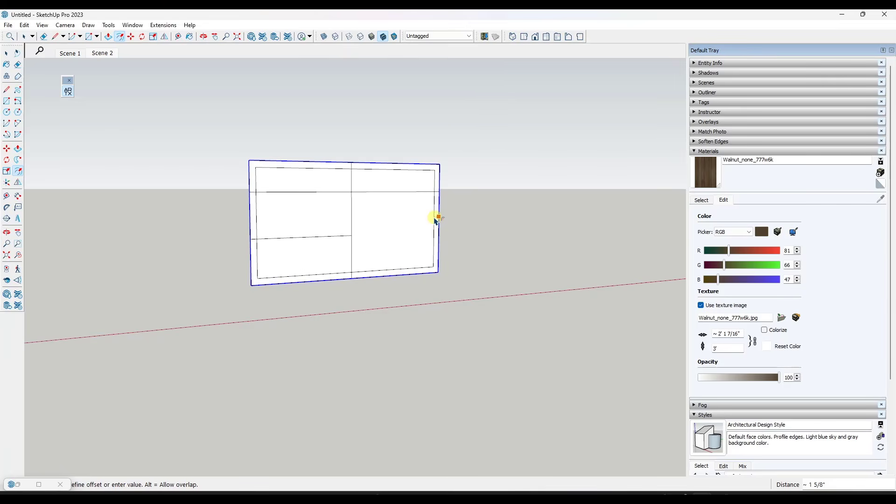
text(3/4)
key(Return)
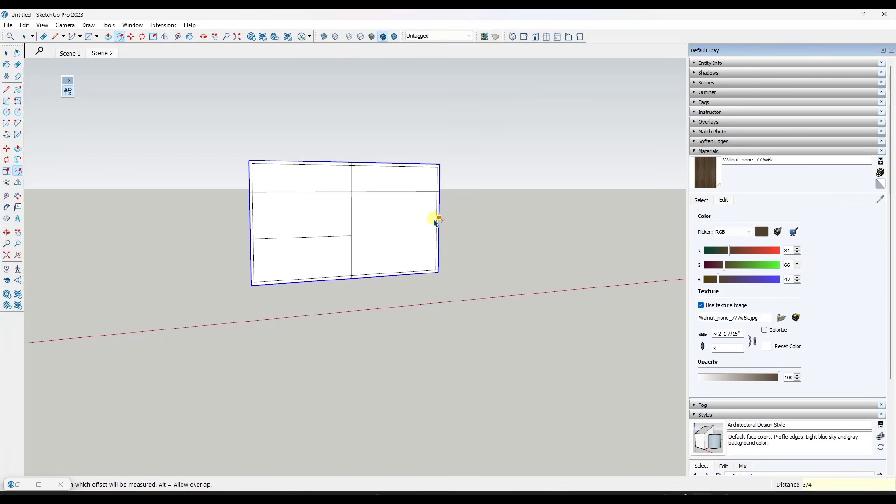
key(space)
scroll(344, 189, up, 2)
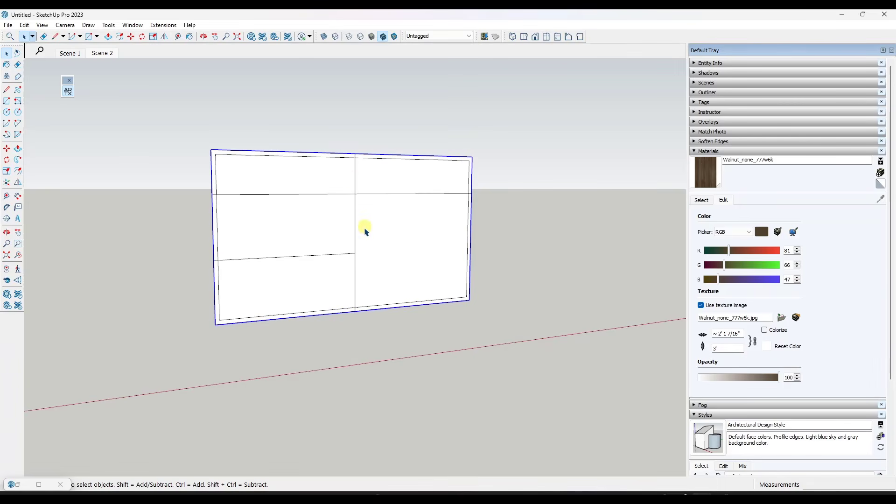
middle_drag(358, 253, 380, 310)
scroll(367, 250, up, 2)
drag(367, 250, 369, 348)
scroll(375, 315, up, 2)
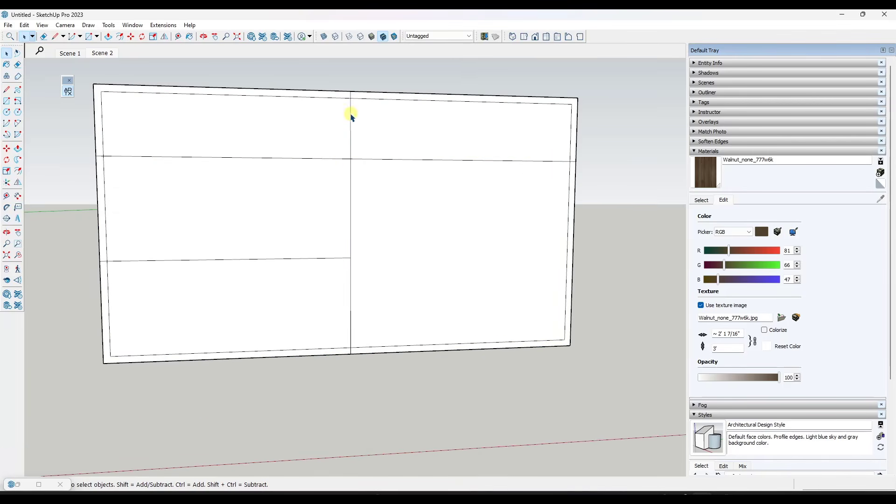
Copy the inner vertical center line 3/8" to the right of its original position
click(351, 140)
shift+drag(340, 151, 361, 351)
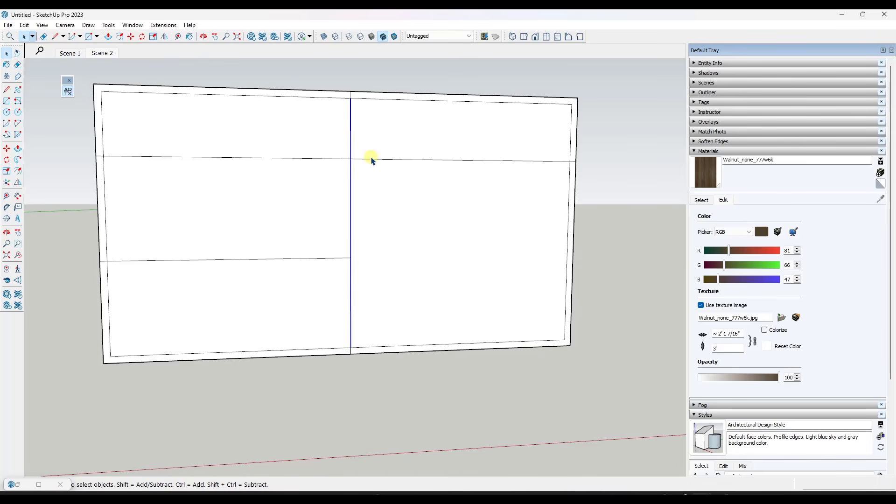
key(m)
key(ctrl)
click(350, 159)
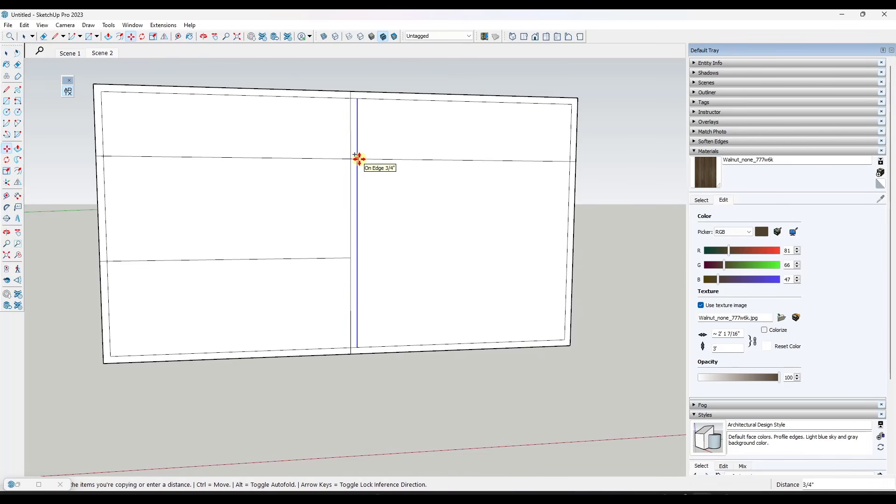
text(3/8)
key(Return)
Copy the new vertical line to the opposite side of the center line, giving the center stile its second edge
key(ctrl)
click(356, 97)
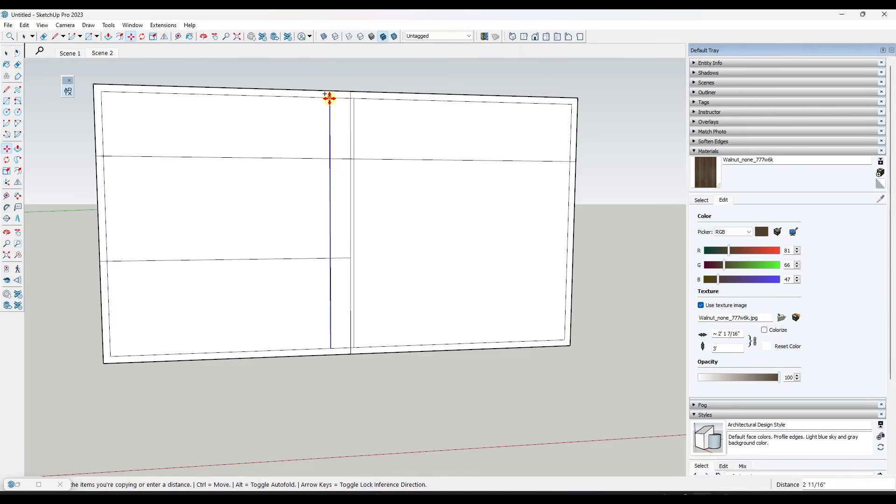
key(Return)
key(space)
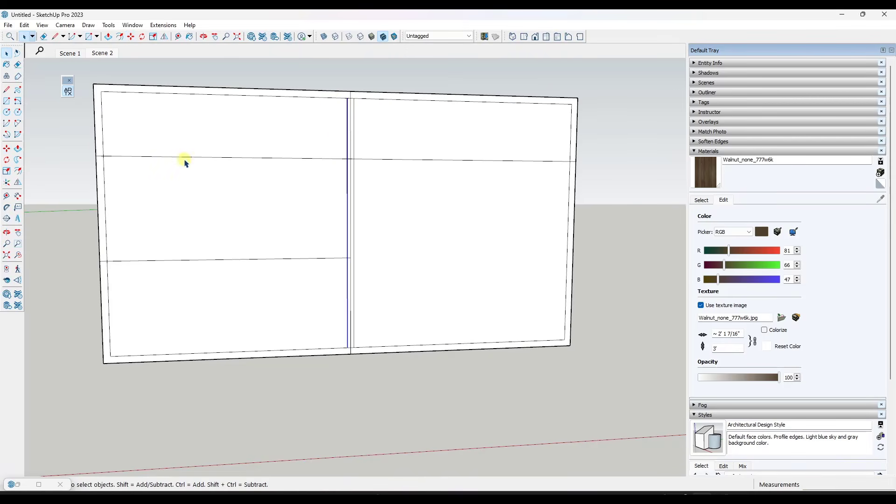
Select the upper divider segments and the lower left divider, and copy them 3/8" upward
click(115, 154)
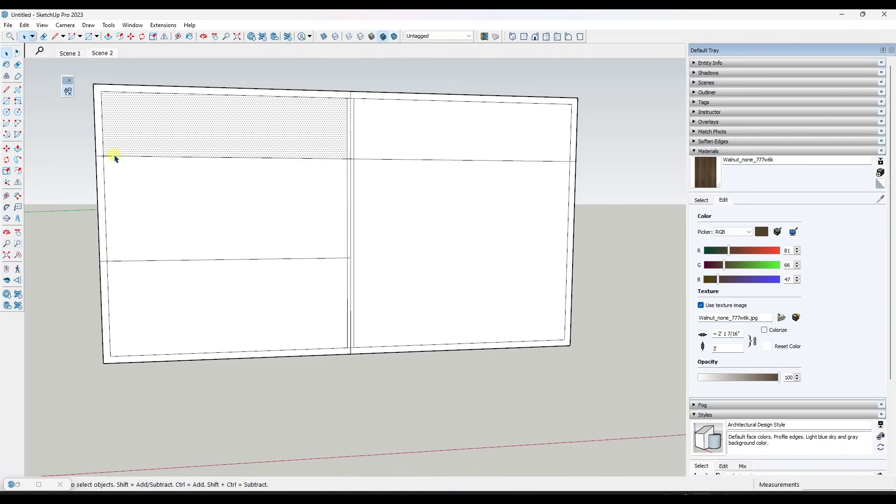
click(385, 160)
shift+click(334, 159)
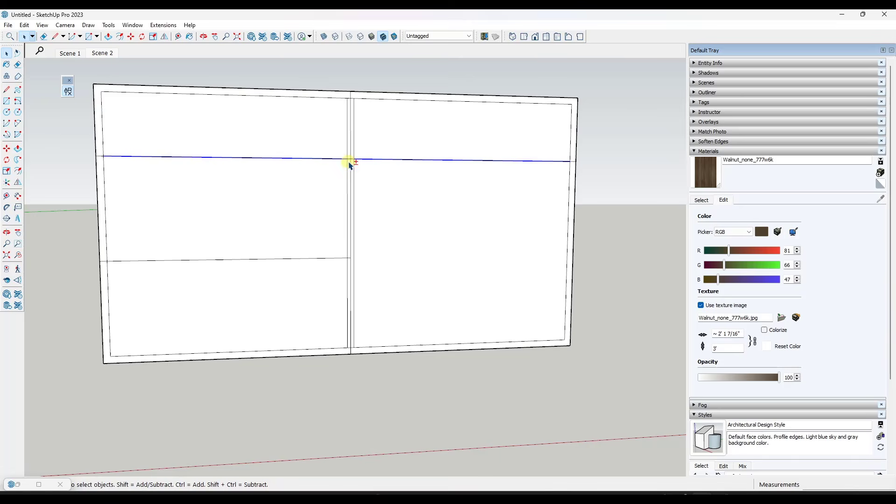
shift+click(327, 259)
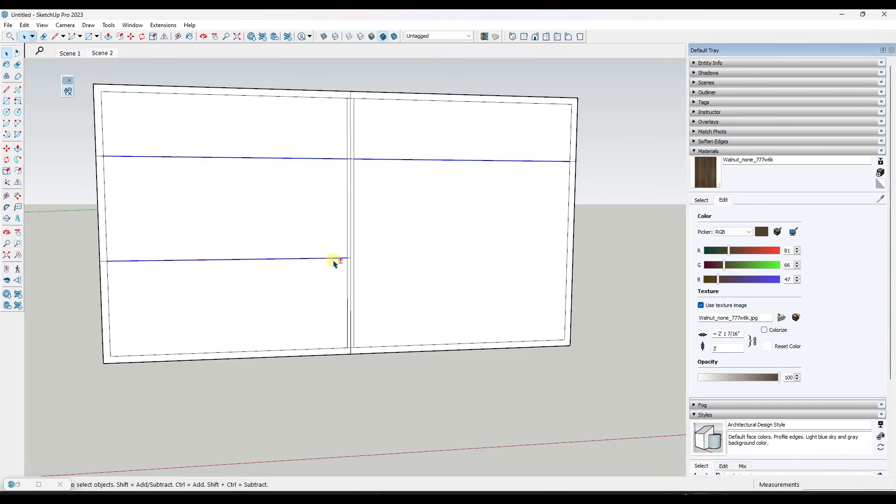
key(m)
scroll(351, 260, up, 3)
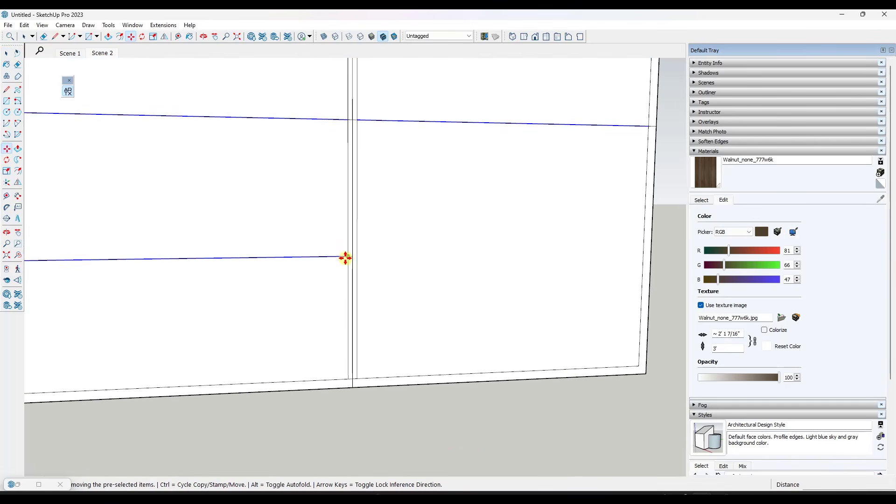
click(345, 257)
key(ctrl)
text(3/8)
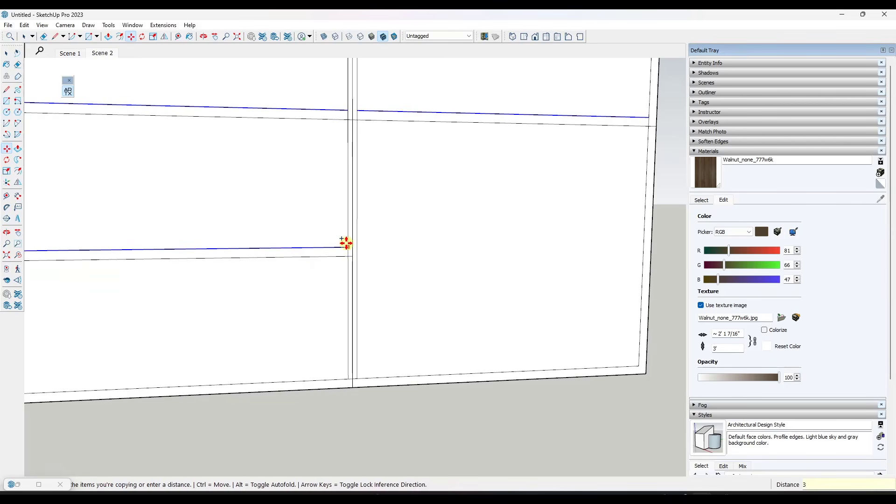
key(Return)
Copy the raised horizontal divider lines 3/4" downward to form the lower edges of the rails
key(ctrl)
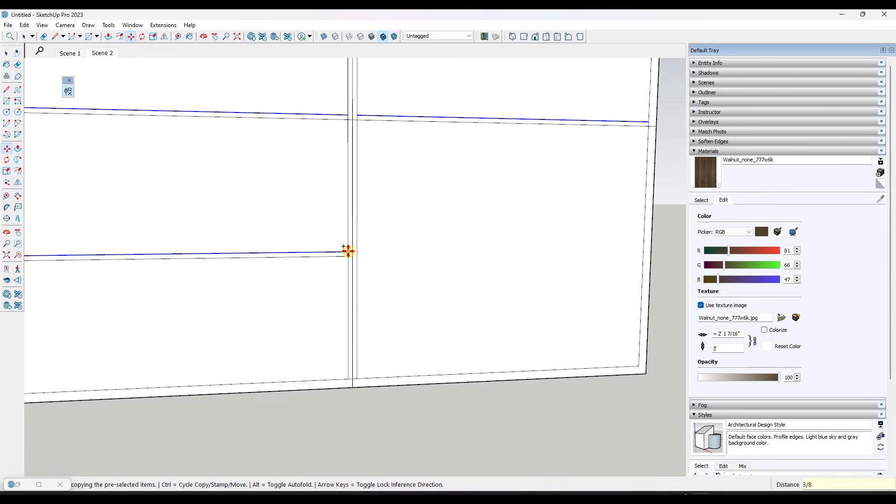
click(348, 252)
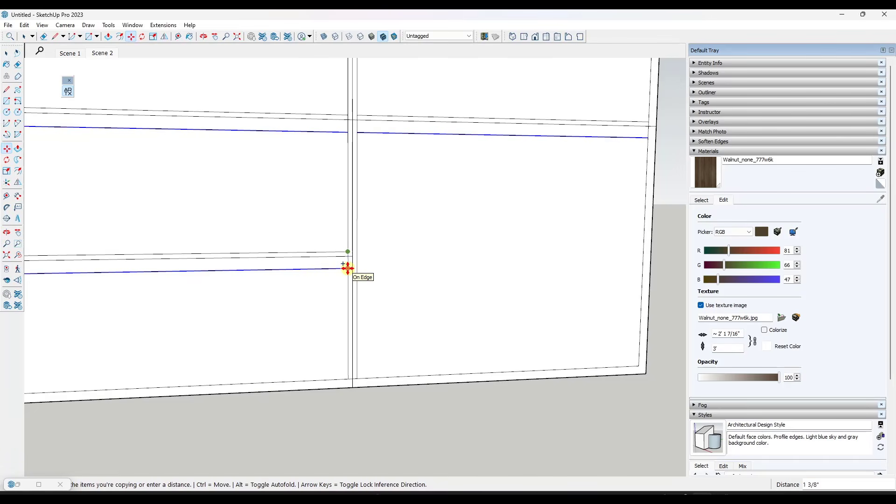
text(3/4)
key(Return)
key(space)
Erase the original division lines running down the middle of the center stile and the horizontal rails
scroll(344, 261, down, 5)
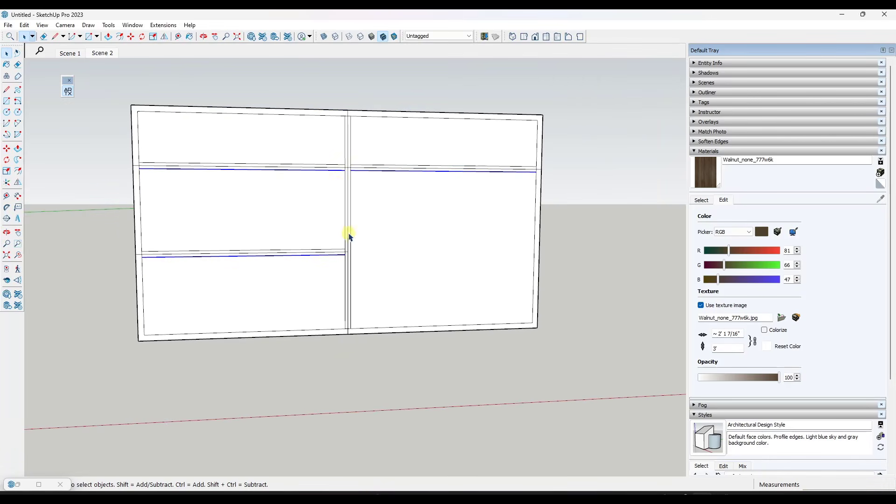
scroll(359, 167, up, 4)
key(e)
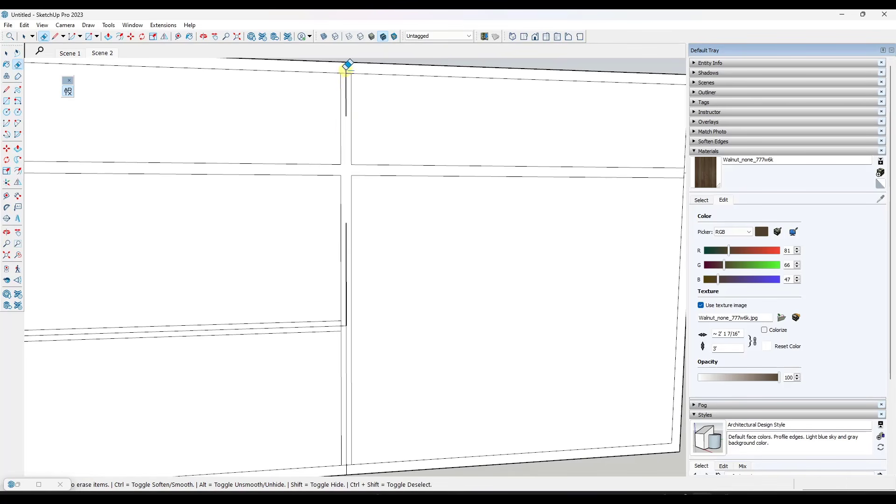
click(346, 94)
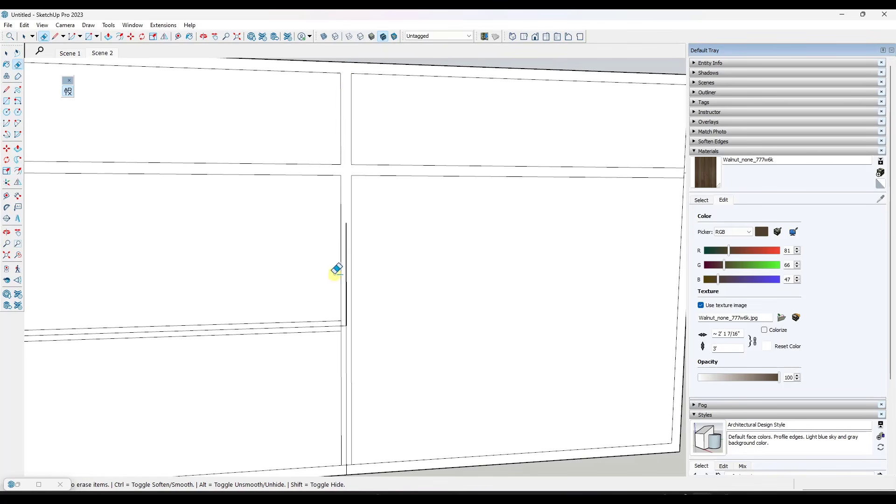
drag(346, 321, 347, 308)
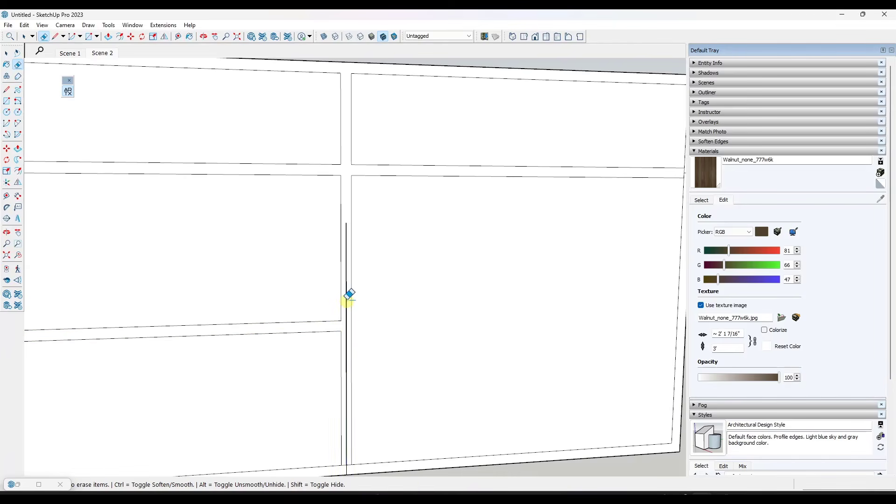
click(346, 283)
scroll(345, 282, down, 3)
scroll(276, 126, up, 4)
click(275, 126)
scroll(383, 233, down, 9)
scroll(383, 233, up, 4)
mouse_move(384, 233)
middle_down()
mouse_move(375, 215)
mouse_move(383, 198)
middle_up()
key(space)
middle_drag(338, 220, 346, 229)
scroll(346, 229, up, 3)
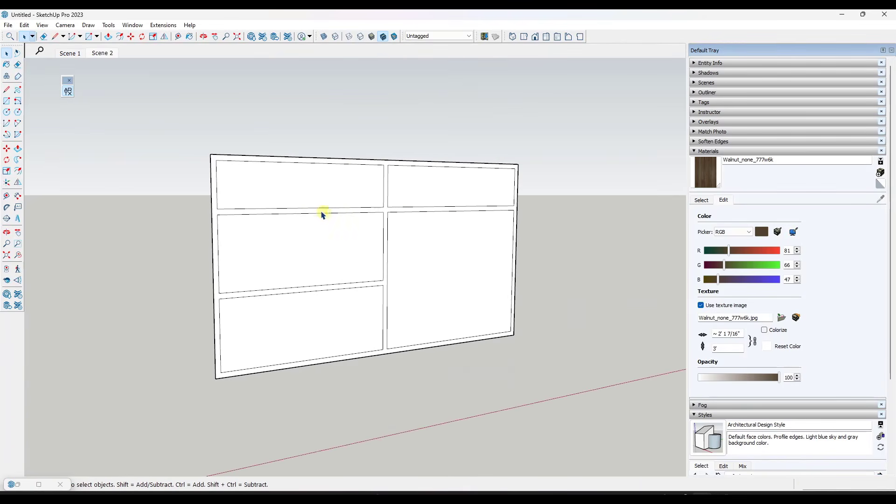
scroll(322, 215, up, 2)
triple_click(409, 210)
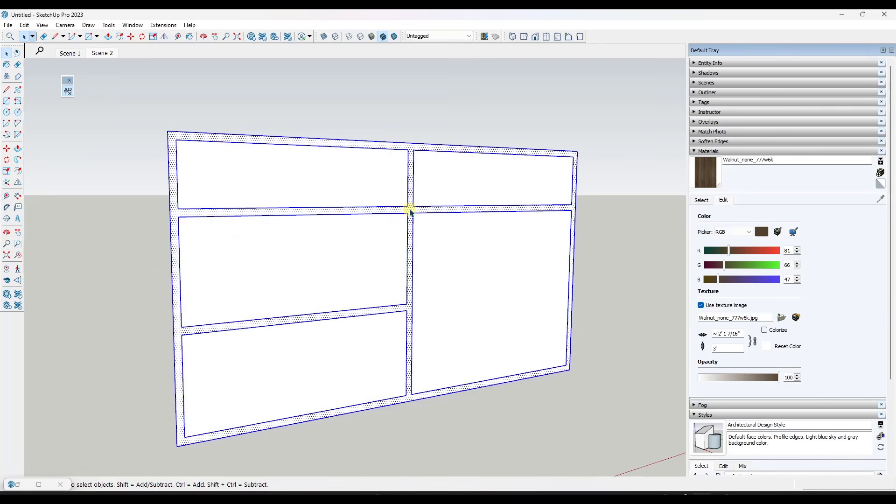
key(p)
click(410, 210)
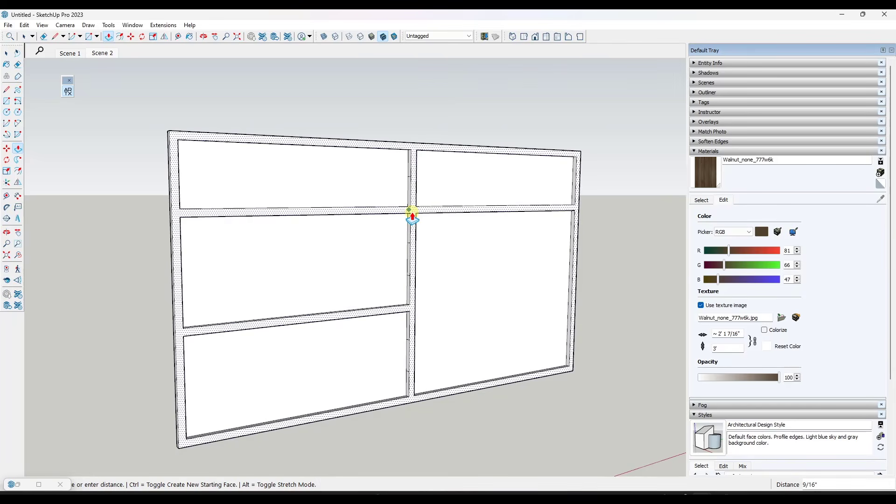
key(Escape)
key(space)
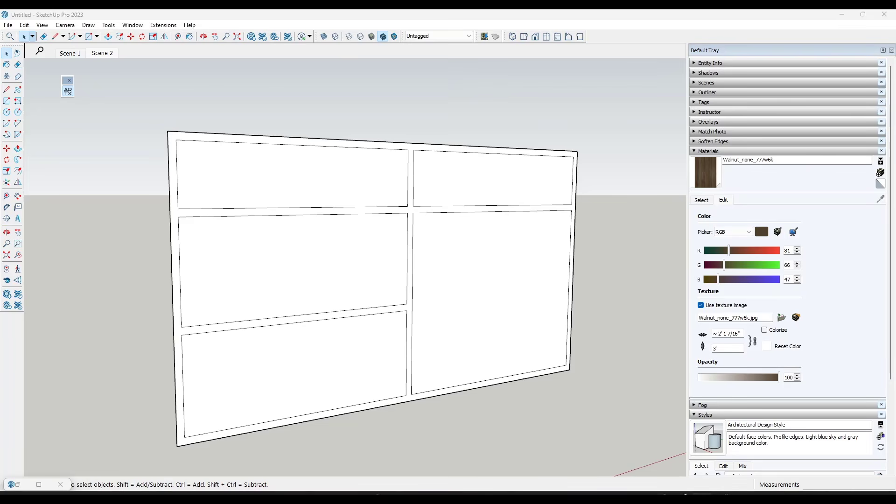
key(p)
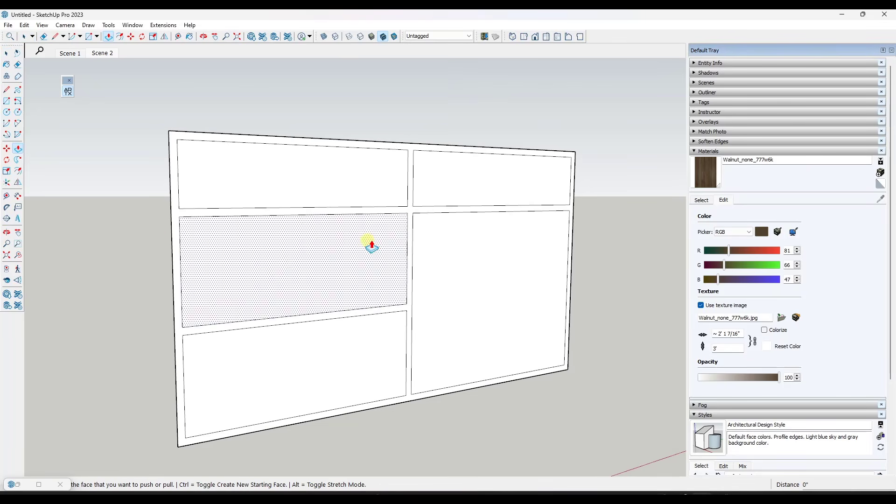
key(space)
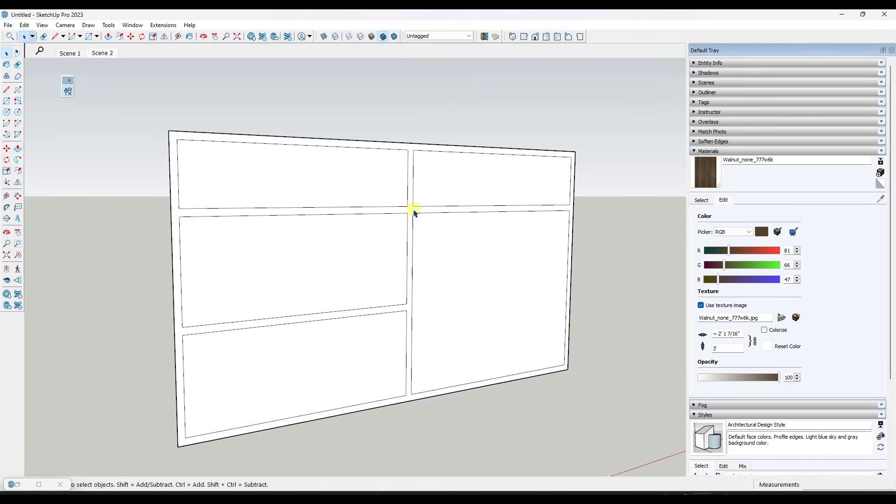
Group the frame face together with its bounding edges, leaving the panel faces outside the group
double_click(409, 212)
right_click(410, 212)
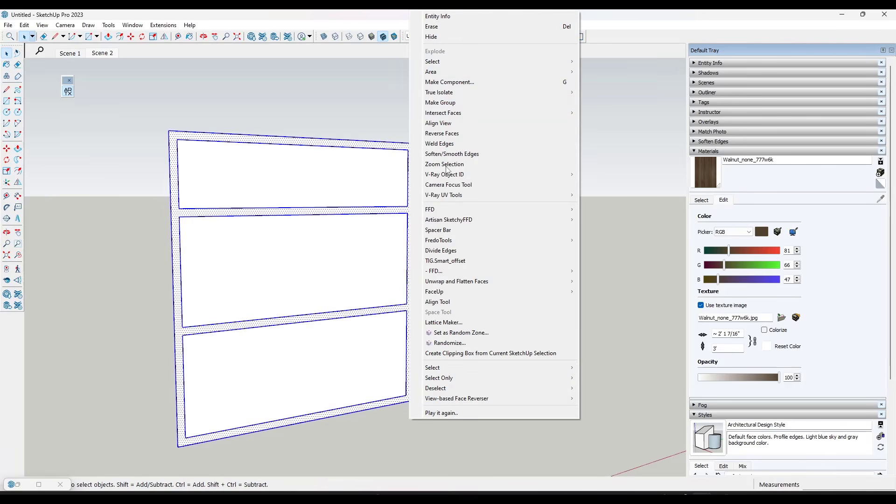
click(452, 109)
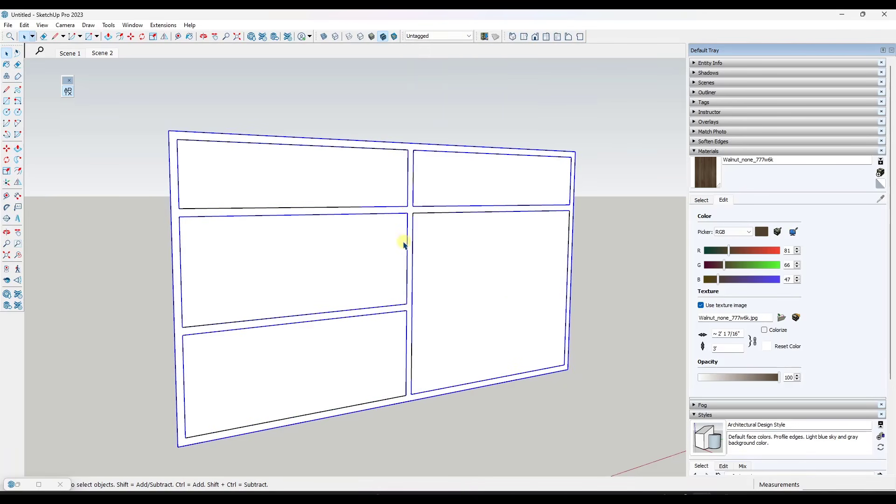
click(437, 244)
click(363, 232)
click(355, 191)
click(460, 180)
Open the frame group and extrude the frame face outward with Push/Pull
scroll(419, 210, up, 2)
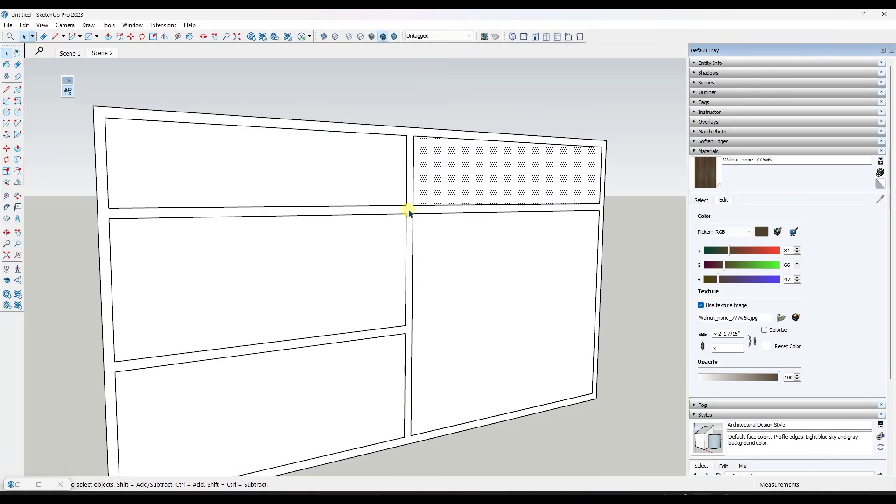
click(409, 213)
double_click(411, 212)
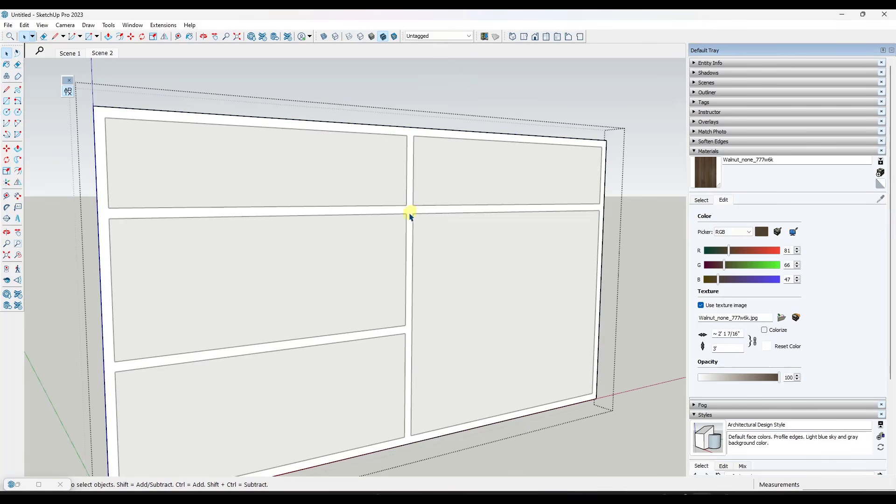
key(p)
click(409, 216)
text(3)
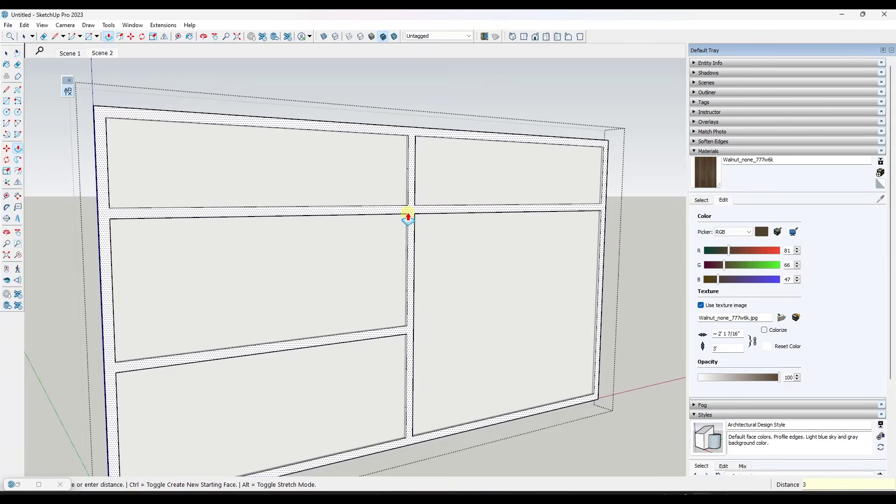
key(Return)
Erase the stray short edges on the left-facing side of the center stile
key(e)
scroll(407, 213, up, 3)
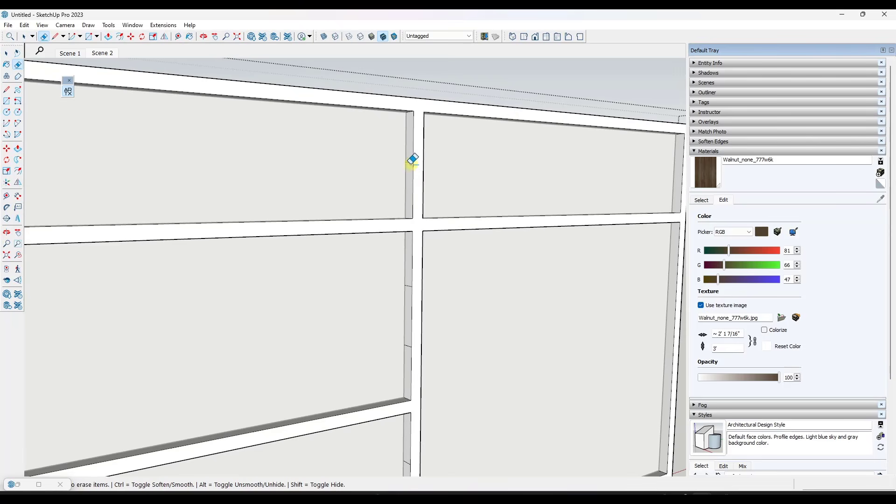
drag(411, 167, 410, 159)
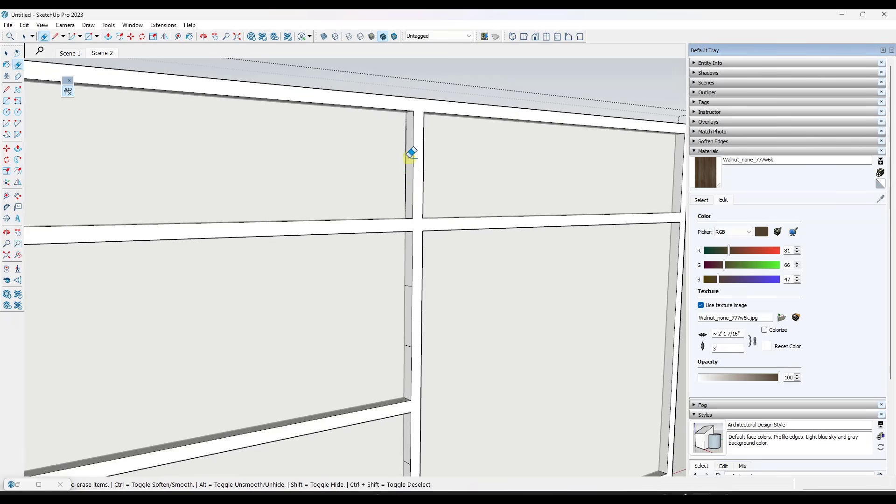
click(409, 346)
scroll(420, 316, down, 3)
scroll(409, 385, up, 3)
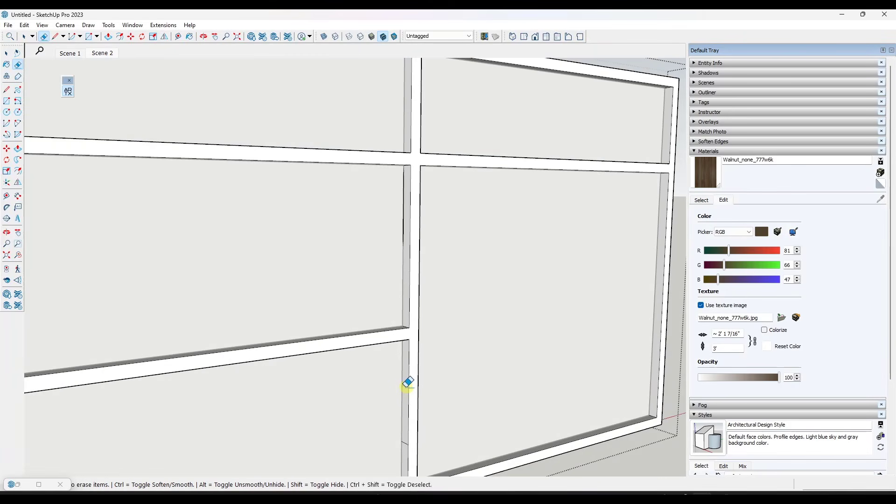
scroll(407, 387, down, 3)
scroll(406, 405, up, 3)
click(405, 409)
scroll(474, 374, down, 4)
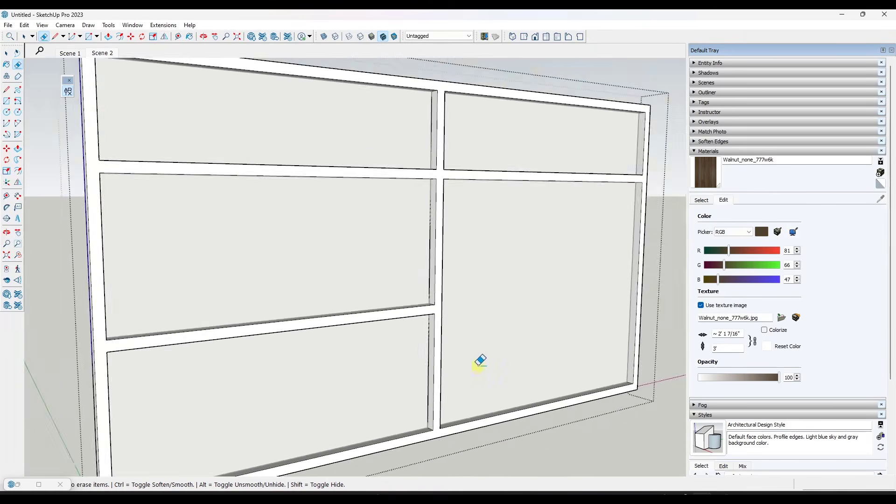
Erase the stray short edges on the right-facing side of the center stile
middle_drag(477, 367, 107, 341)
scroll(337, 412, up, 1)
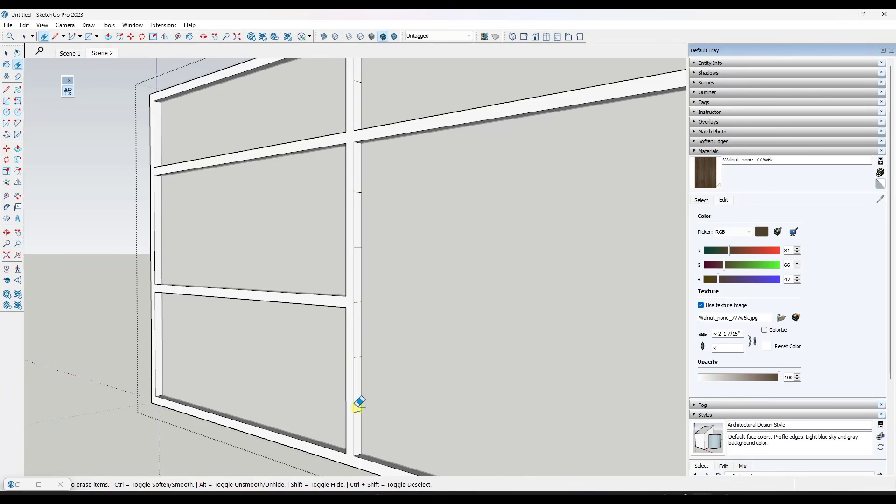
drag(359, 387, 360, 355)
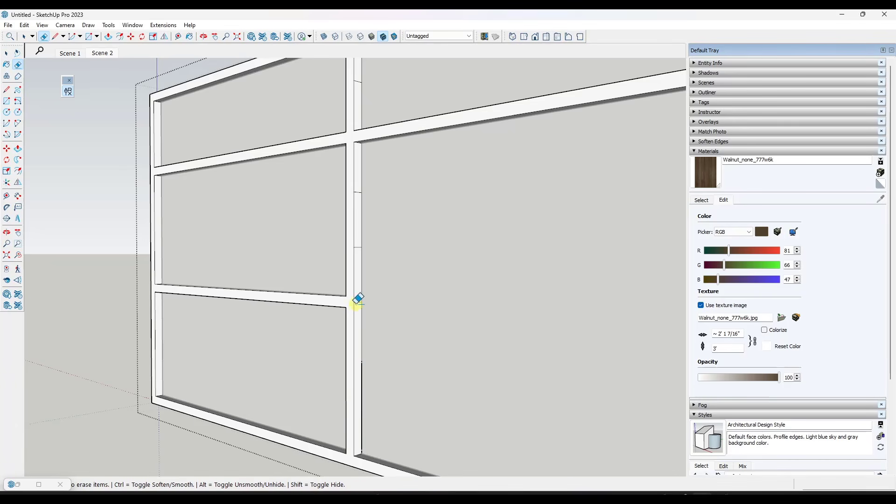
drag(358, 300, 360, 189)
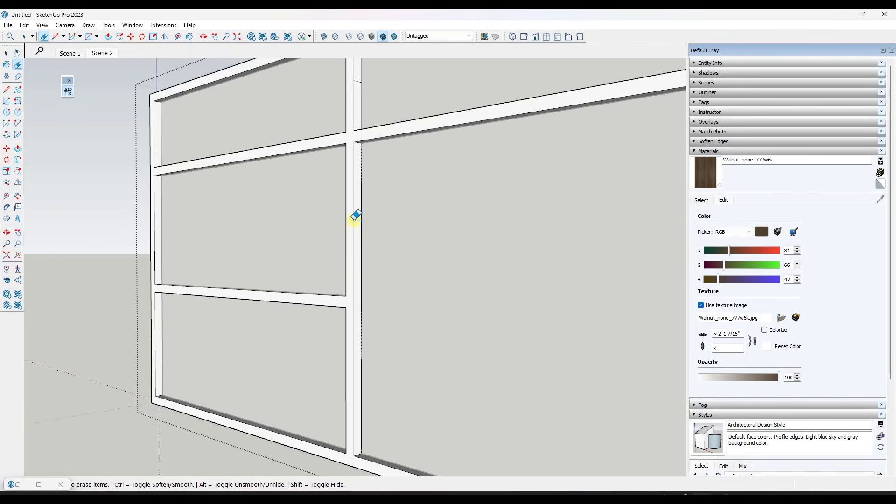
middle_drag(356, 214, 354, 110)
scroll(252, 228, down, 3)
Exit the frame group and select the middle panel face in the left column
middle_drag(258, 254, 355, 308)
key(space)
click(620, 262)
middle_drag(413, 285, 453, 271)
middle_drag(420, 305, 369, 311)
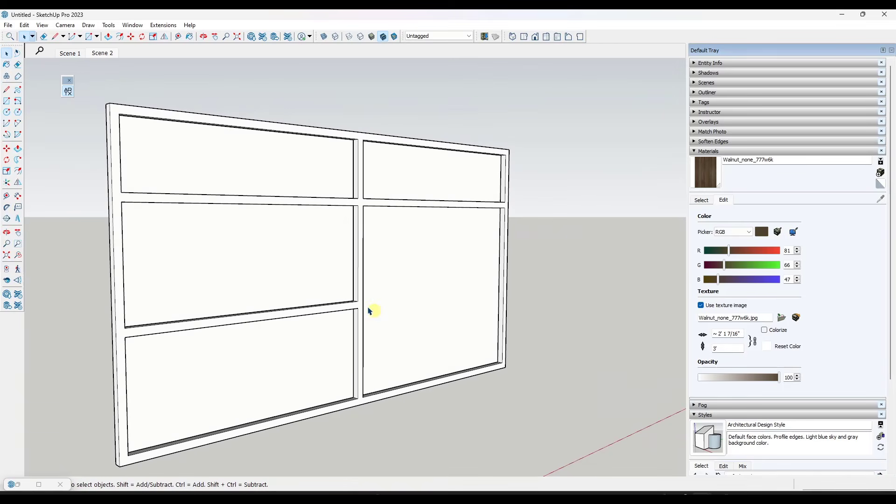
click(236, 271)
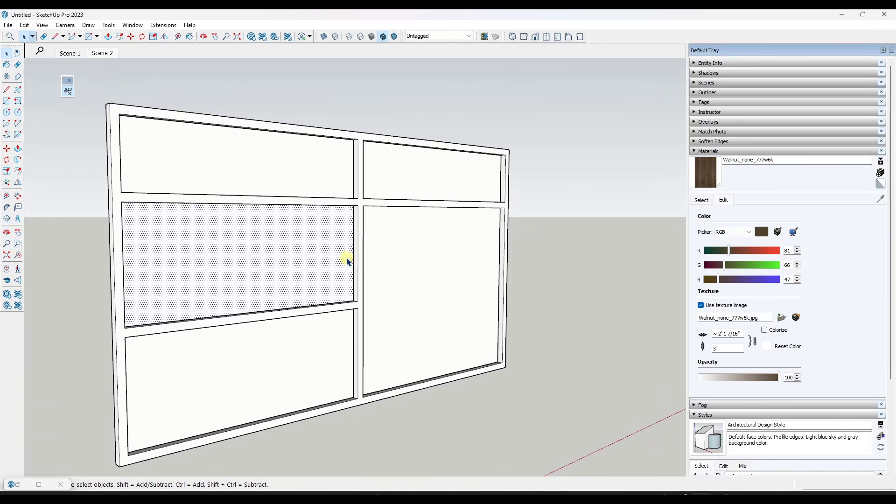
Hide the front frame group so only the drawer and door panel faces remain in view
middle_drag(240, 274, 256, 274)
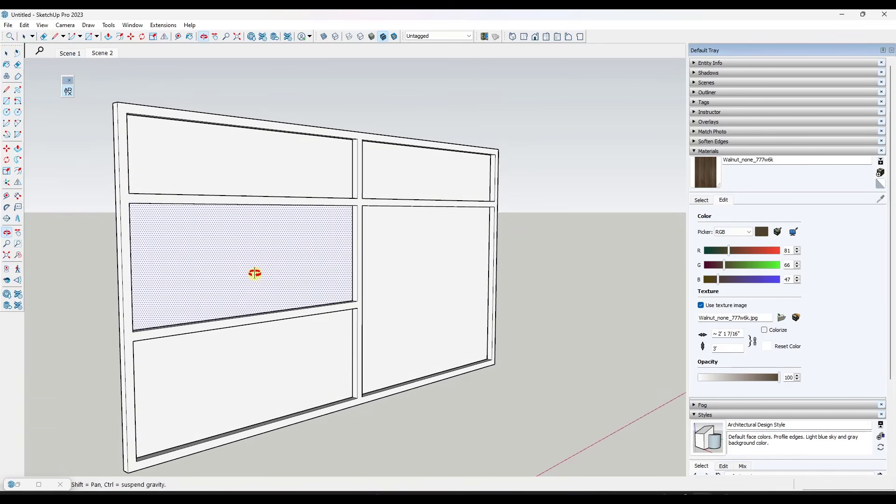
scroll(299, 248, up, 2)
scroll(402, 238, down, 2)
scroll(401, 242, up, 8)
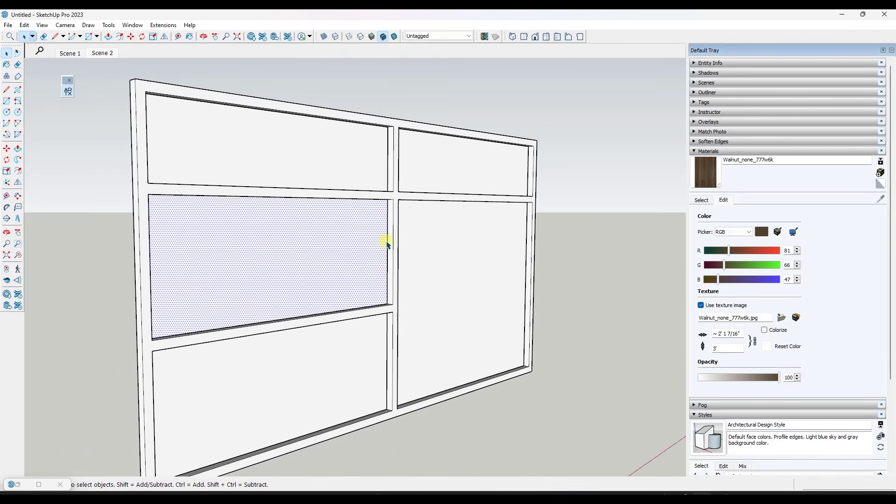
scroll(392, 247, down, 3)
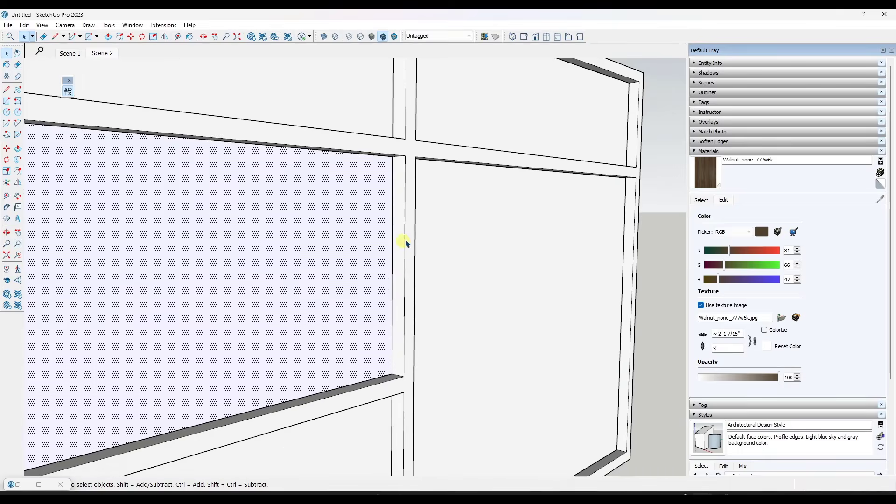
right_click(401, 228)
click(433, 39)
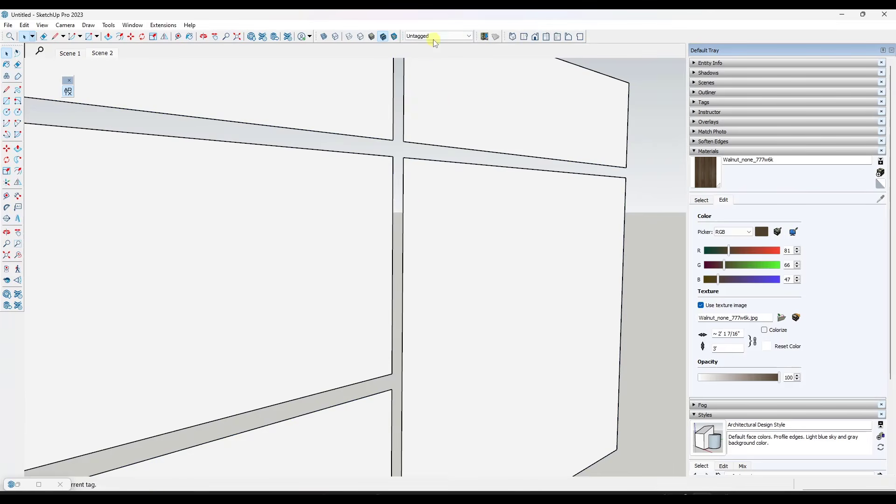
Offset the outline of the middle-left drawer panel inward by 1/8 inch
scroll(404, 201, down, 2)
scroll(404, 201, down, 1)
key(f)
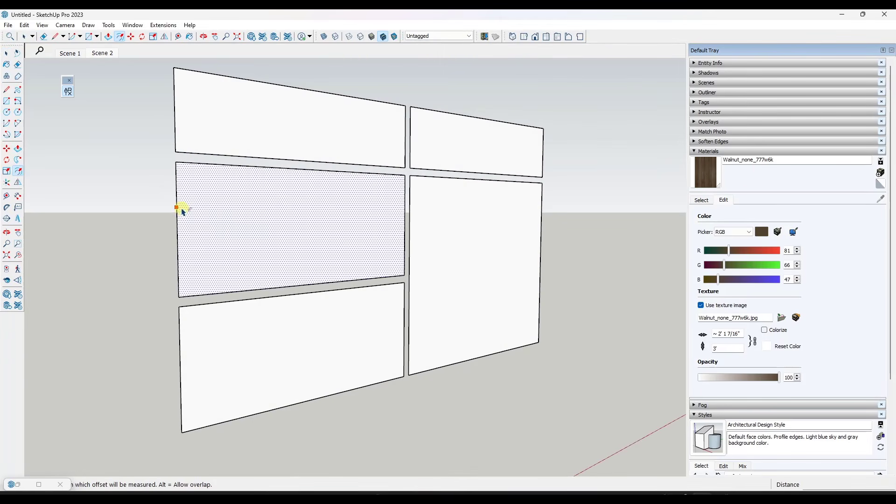
click(181, 213)
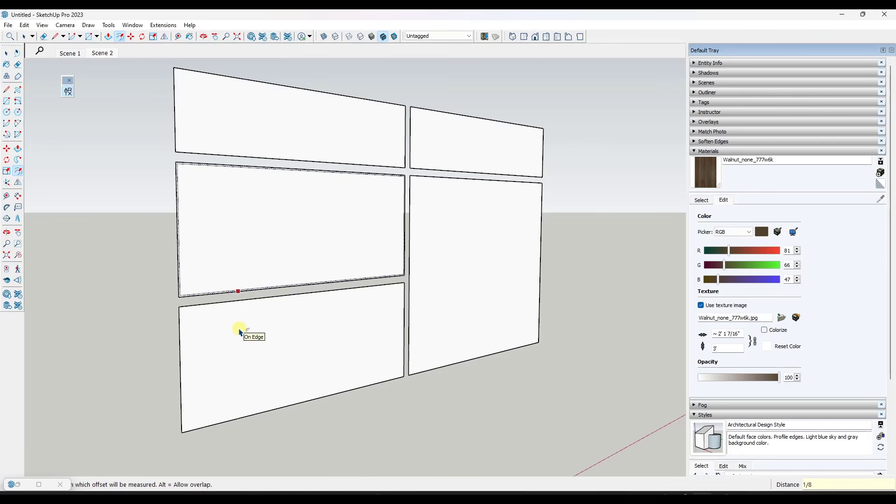
key(p)
key(space)
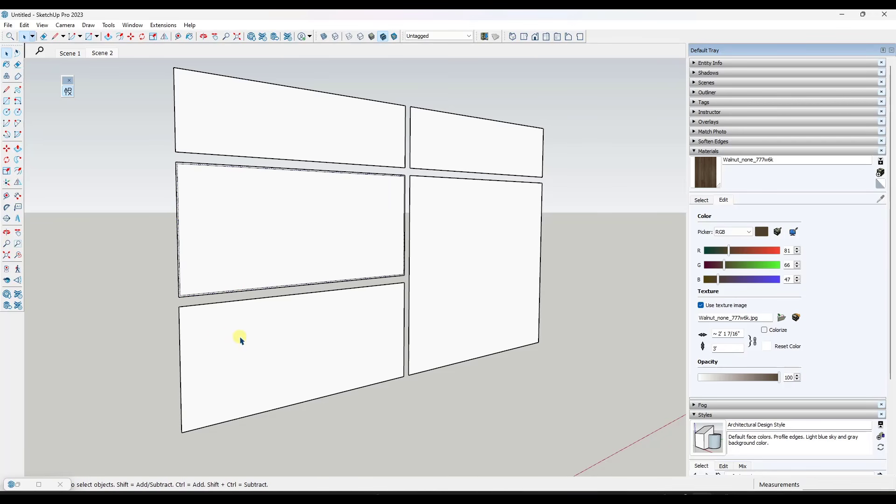
key(f)
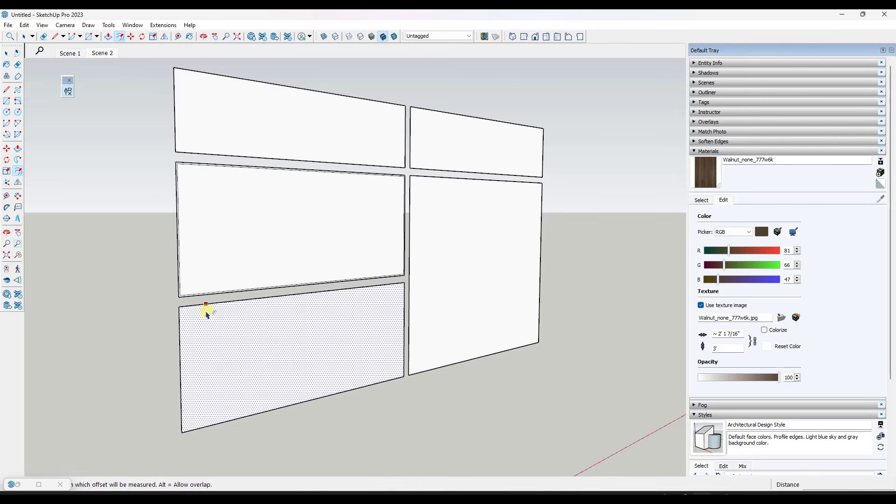
click(256, 343)
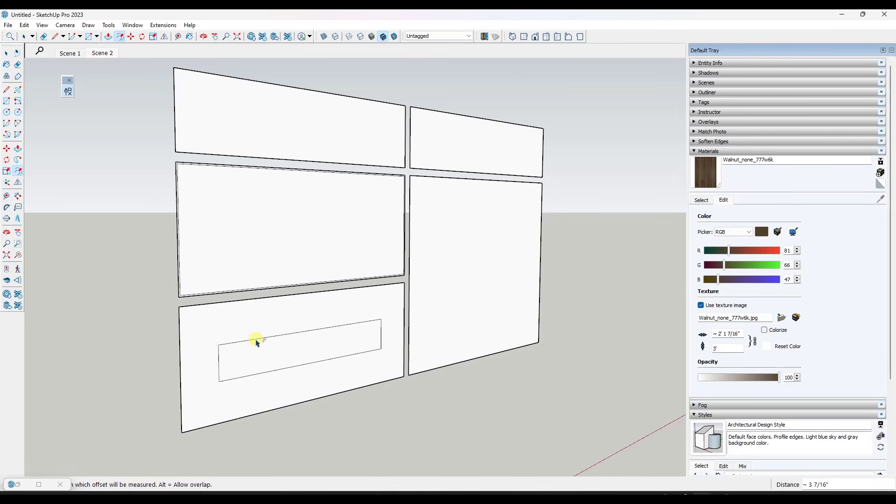
key(Escape)
click(244, 342)
key(Escape)
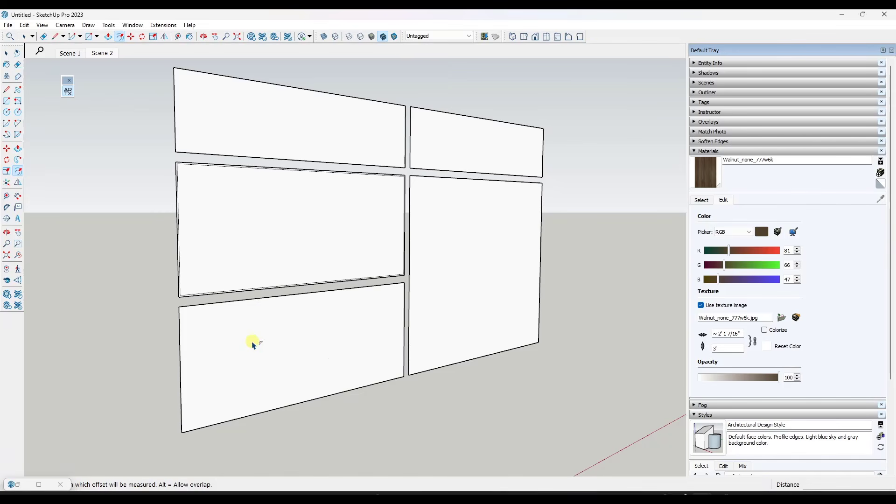
Offset the outlines of the lower-left and both top drawer panels inward by 1/8 inch
click(195, 316)
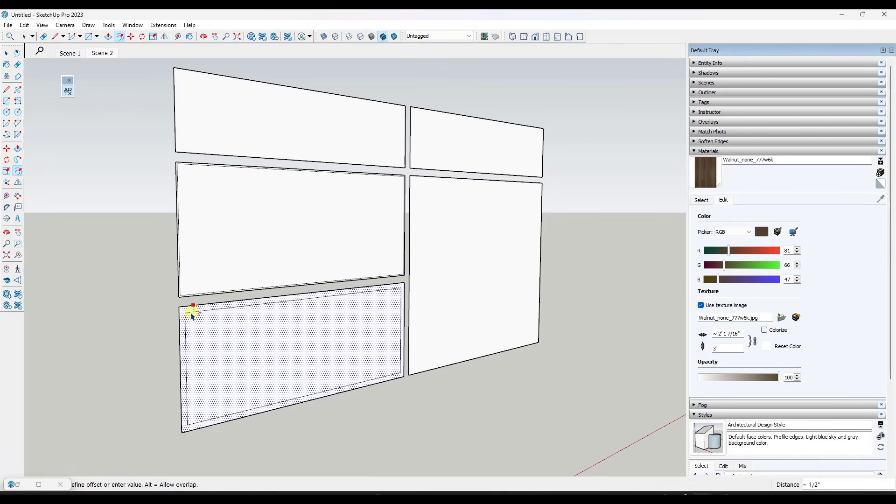
key(Escape)
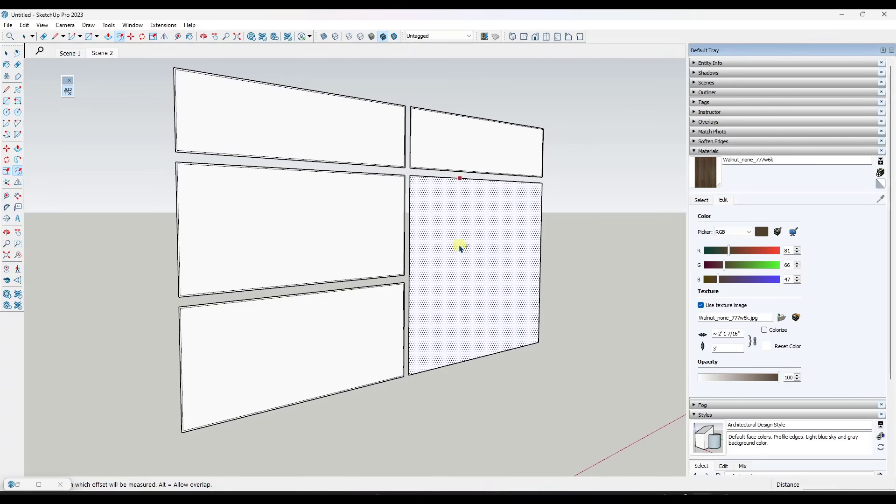
scroll(230, 204, down, 3)
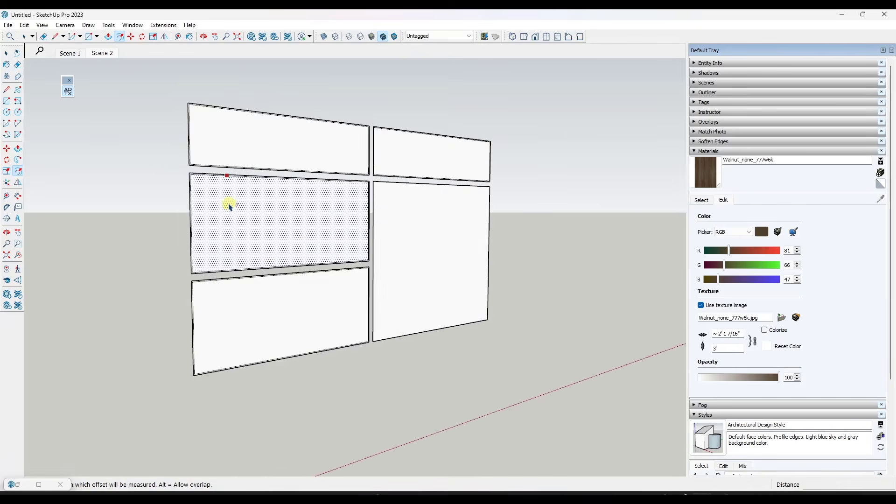
Erase the outer edges of the four drawer panels, keeping only the inset panel faces
middle_drag(283, 153, 274, 199)
key(space)
scroll(200, 125, up, 3)
scroll(194, 140, up, 2)
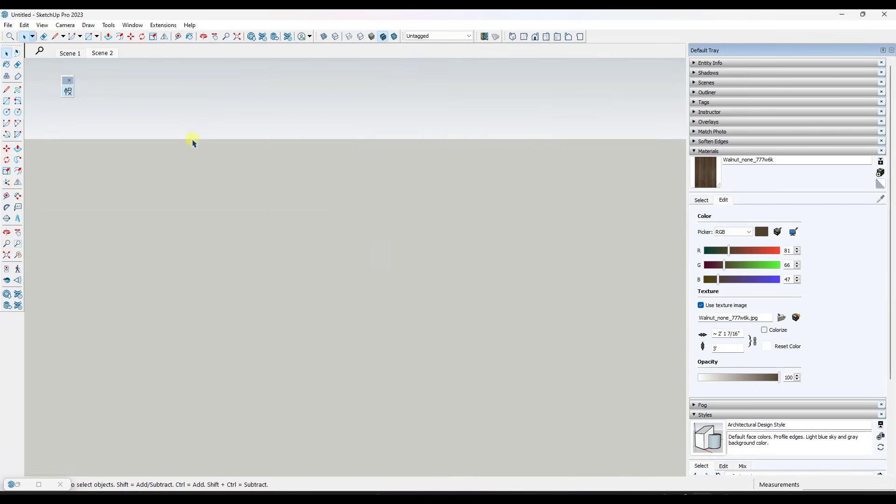
scroll(195, 146, down, 2)
scroll(256, 186, up, 3)
scroll(251, 196, down, 3)
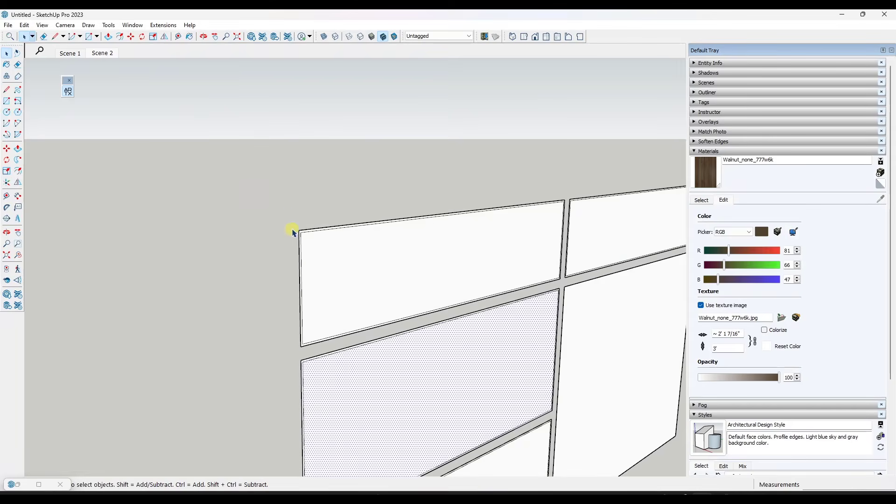
key(e)
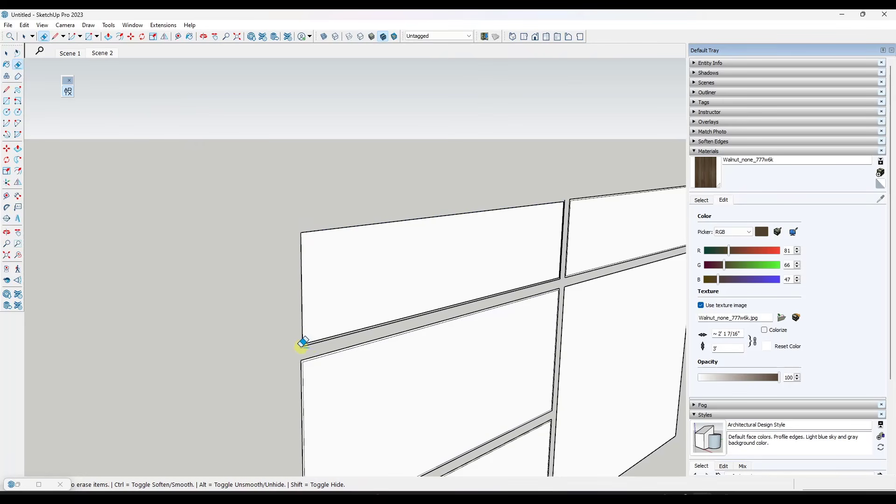
scroll(559, 190, up, 5)
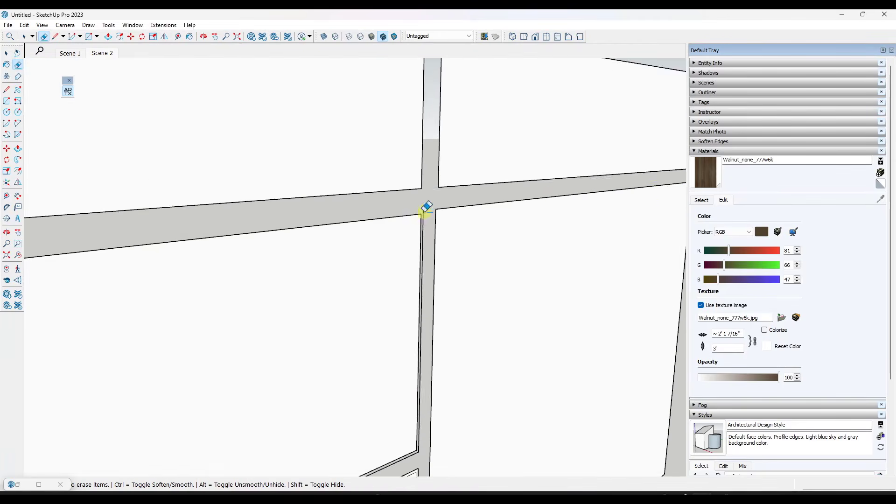
scroll(276, 372, down, 6)
scroll(154, 168, up, 2)
mouse_move(460, 233)
middle_down()
mouse_move(419, 204)
mouse_move(444, 228)
middle_up()
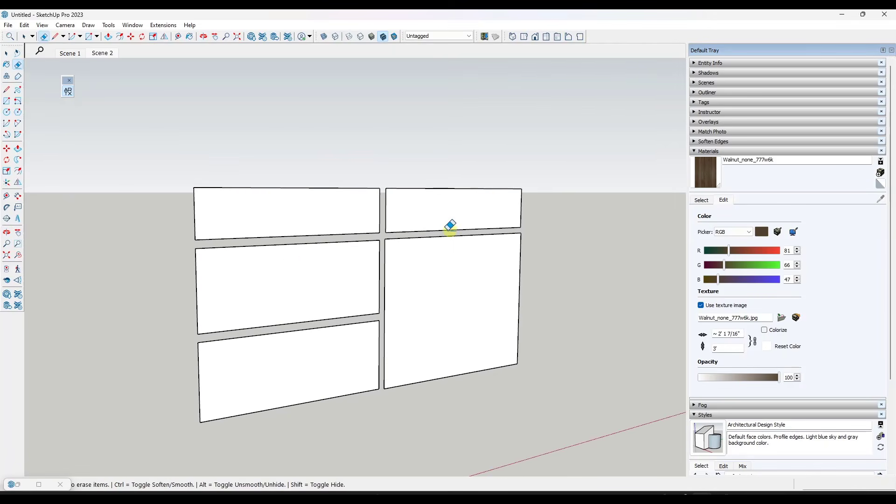
key(space)
Offset the top-left drawer panel inward by 1.5 inches and repeat the offset on the other three drawer panels
mouse_move(299, 257)
middle_down()
mouse_move(326, 269)
mouse_move(289, 246)
middle_up()
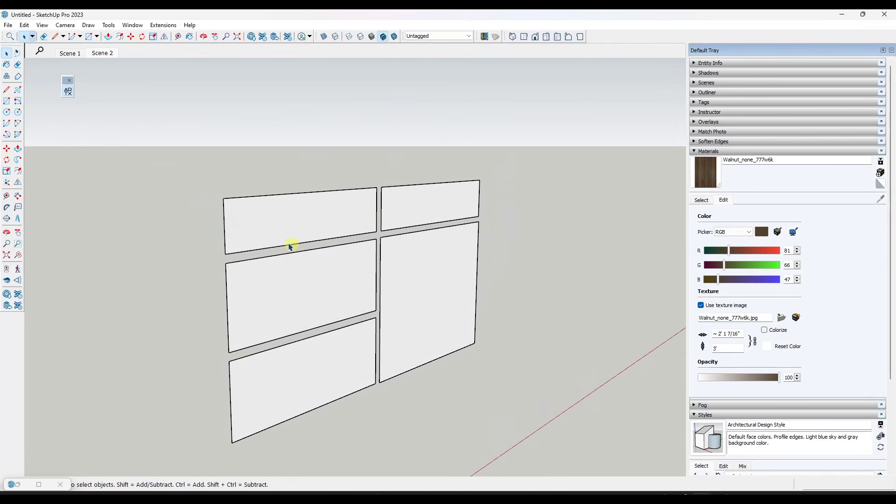
key(f)
click(229, 220)
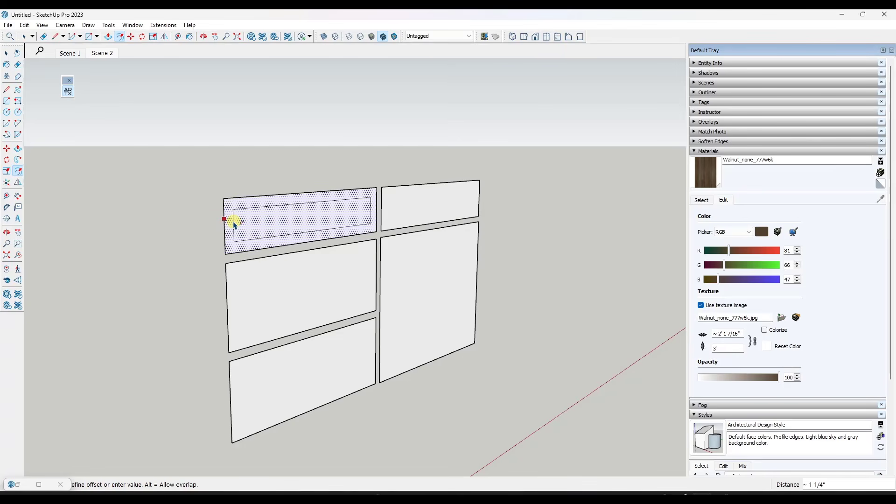
key(Return)
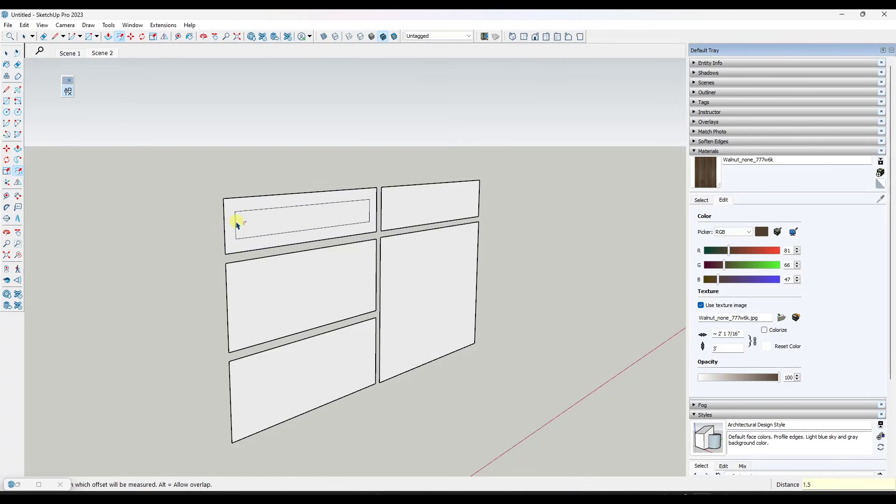
double_click(241, 317)
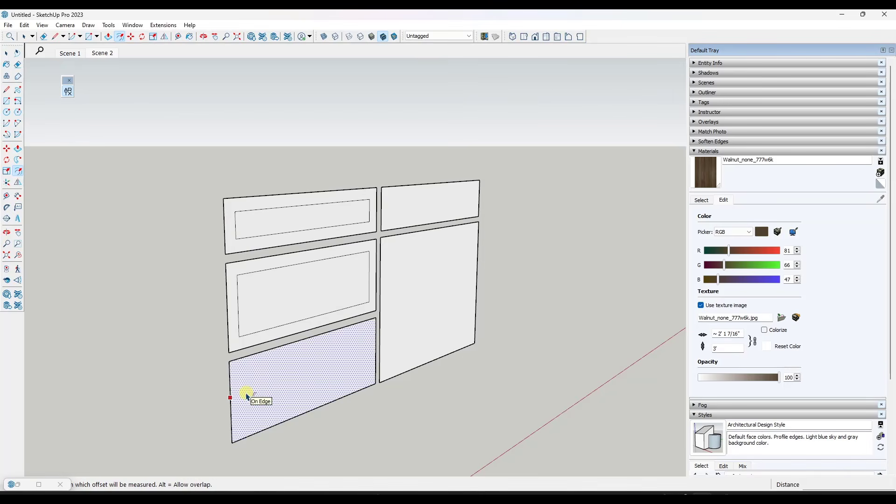
double_click(241, 393)
double_click(415, 219)
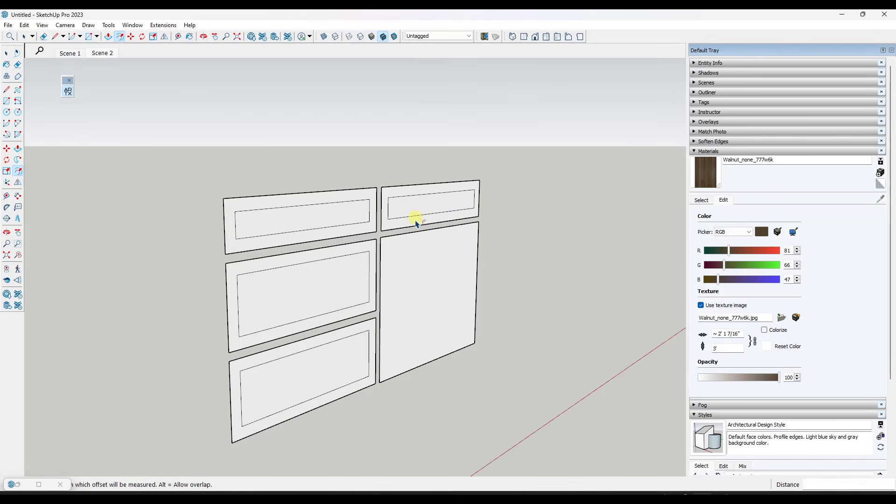
key(space)
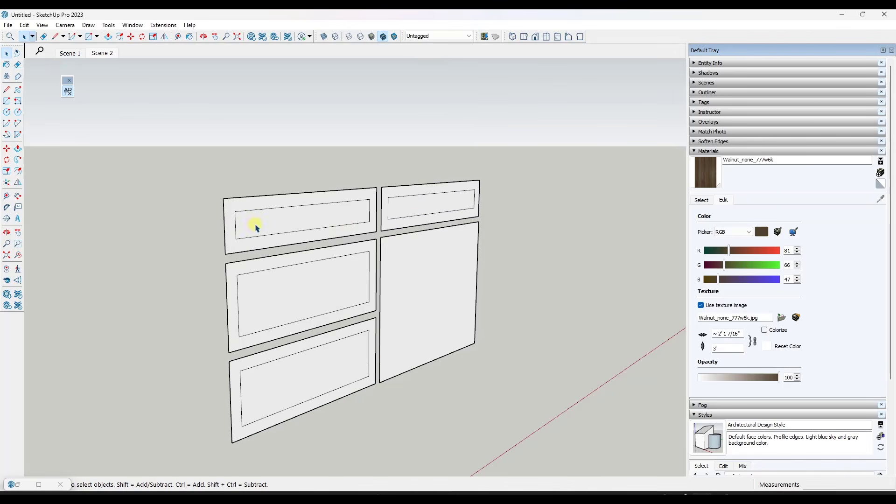
Unhide all hidden objects in the model
middle_drag(256, 227, 281, 227)
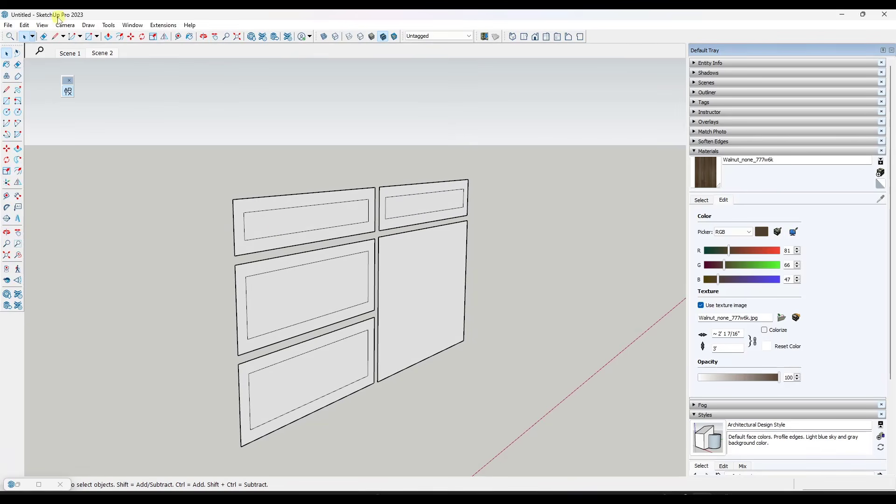
click(24, 26)
mouse_move(113, 173)
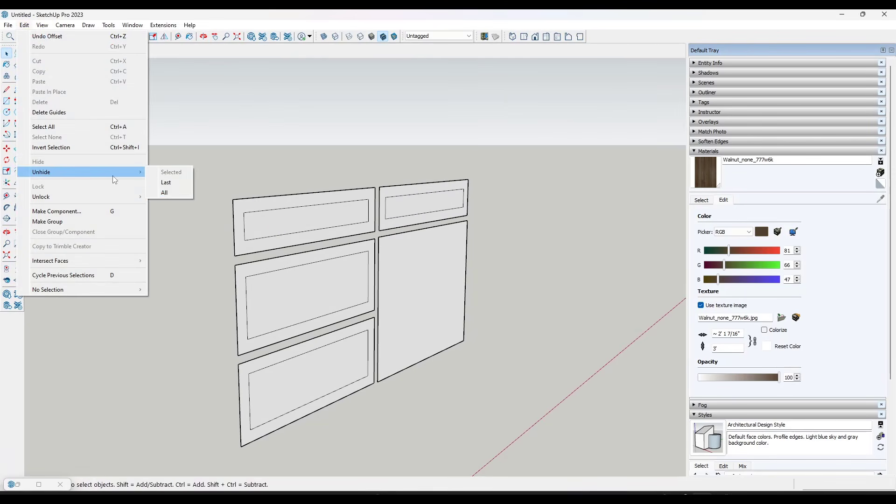
click(166, 195)
Extrude the top-left drawer's border face 3/4 inch outward to the cabinet frame, and repeat on the other three drawer borders
middle_drag(368, 260, 380, 234)
scroll(376, 224, up, 4)
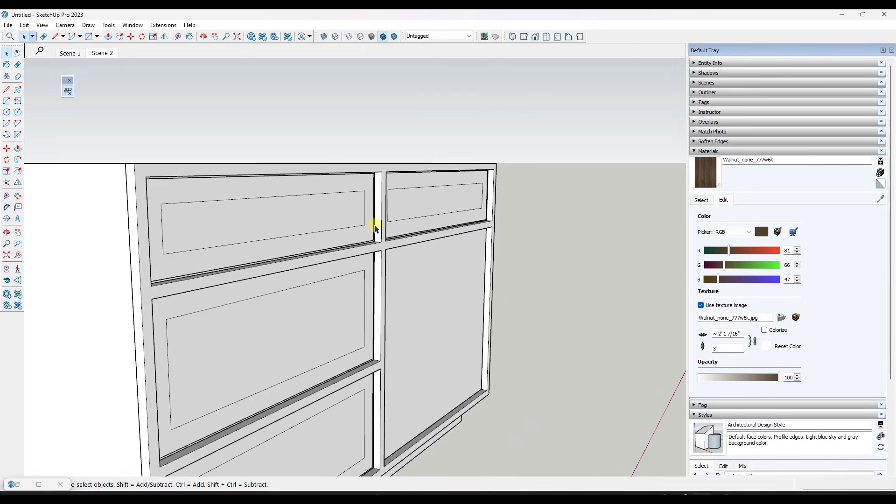
key(p)
click(369, 227)
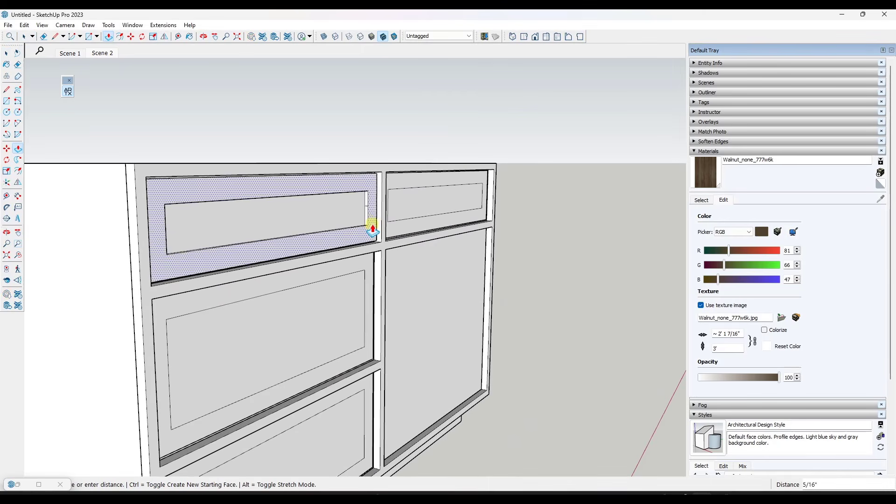
click(380, 171)
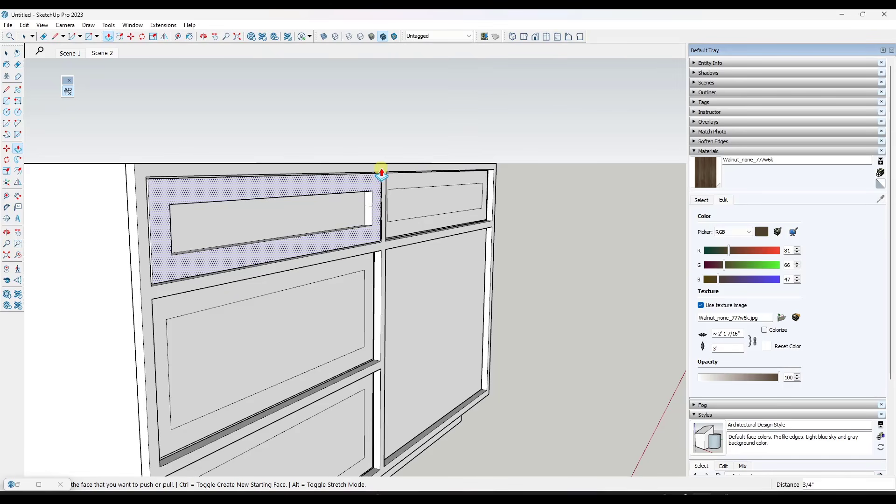
double_click(404, 229)
double_click(369, 265)
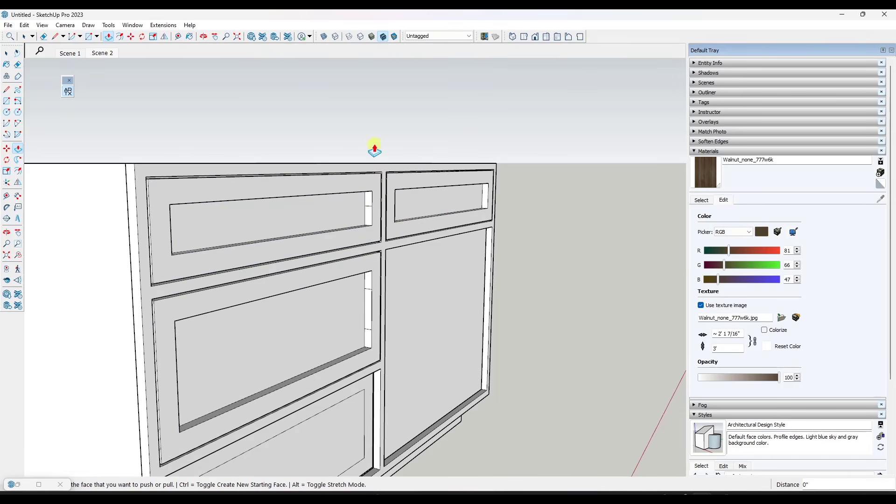
middle_drag(372, 146, 364, 354)
double_click(366, 315)
scroll(394, 274, down, 3)
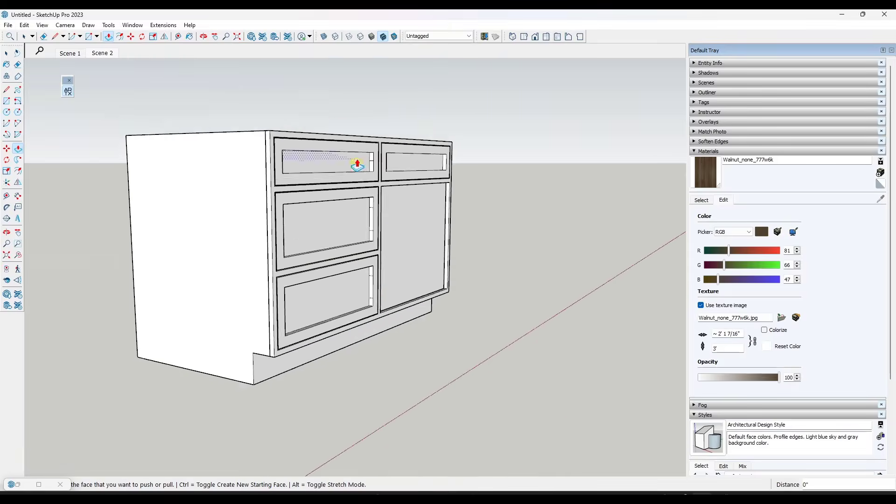
Pull the recessed center panels of the four drawer fronts outward by 3/8 inch
click(333, 180)
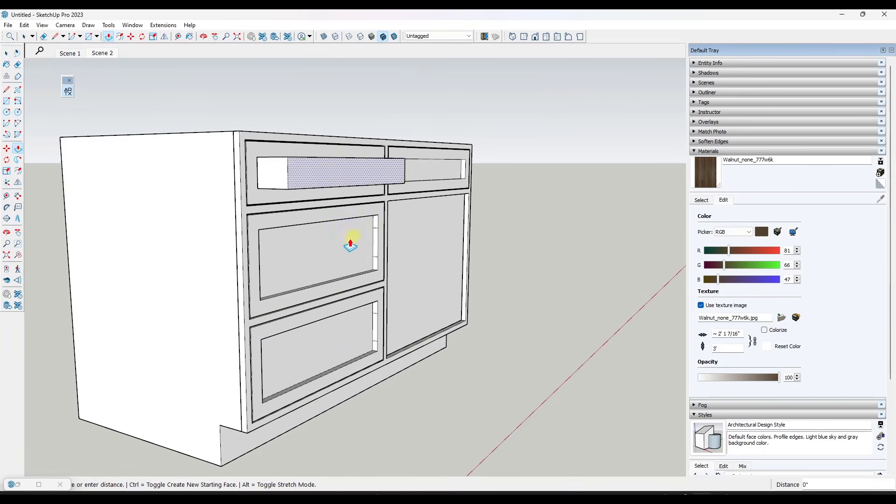
scroll(360, 270, up, 3)
scroll(364, 290, up, 5)
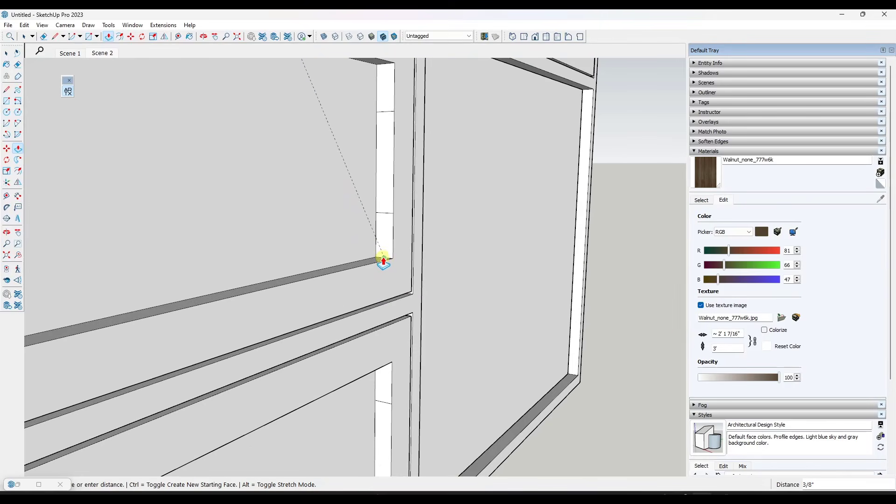
scroll(384, 258, down, 5)
scroll(385, 259, up, 5)
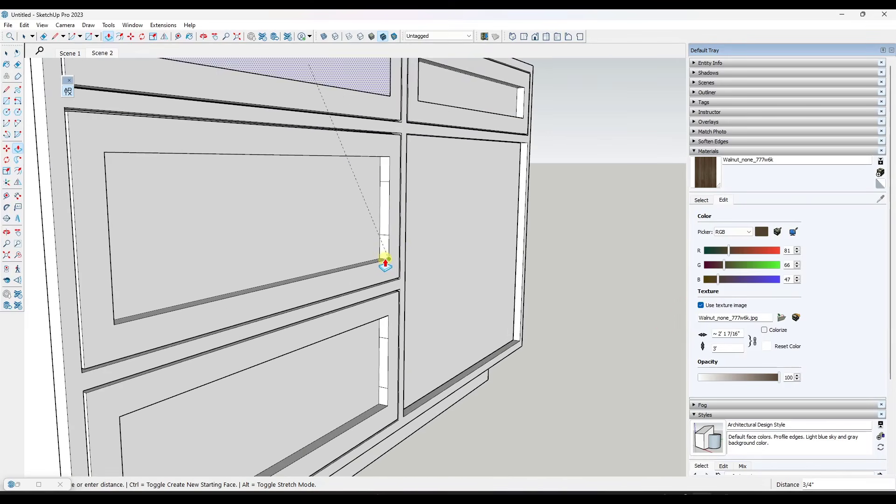
scroll(384, 260, up, 3)
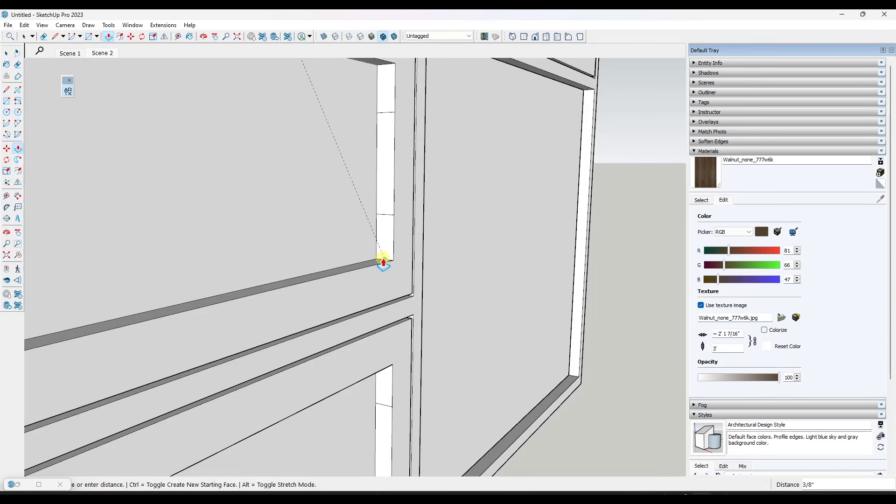
scroll(384, 262, down, 8)
middle_drag(386, 265, 366, 236)
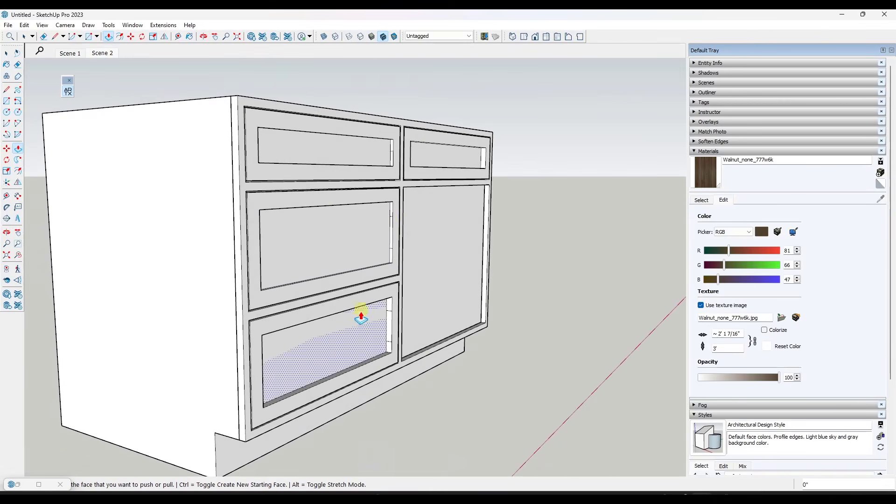
Erase the stray short edges across the inner side faces of the drawer panel recesses
key(space)
scroll(395, 151, up, 4)
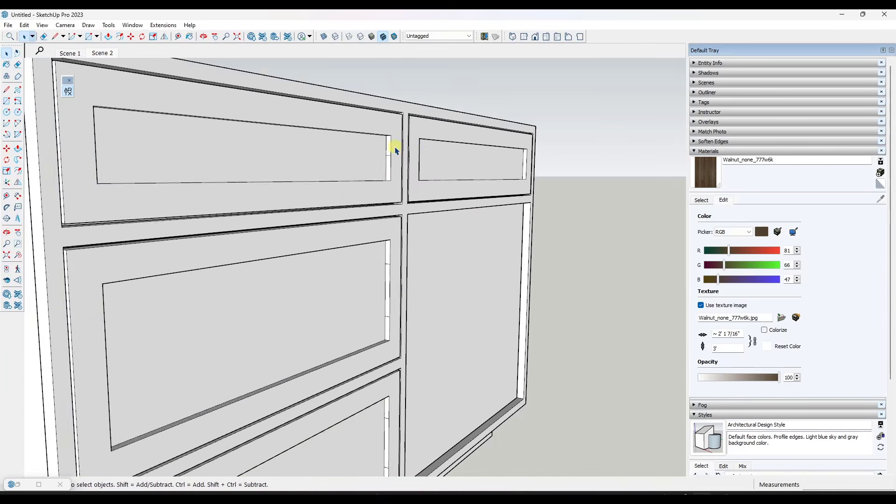
scroll(395, 150, up, 2)
key(e)
scroll(387, 150, down, 3)
scroll(386, 227, up, 3)
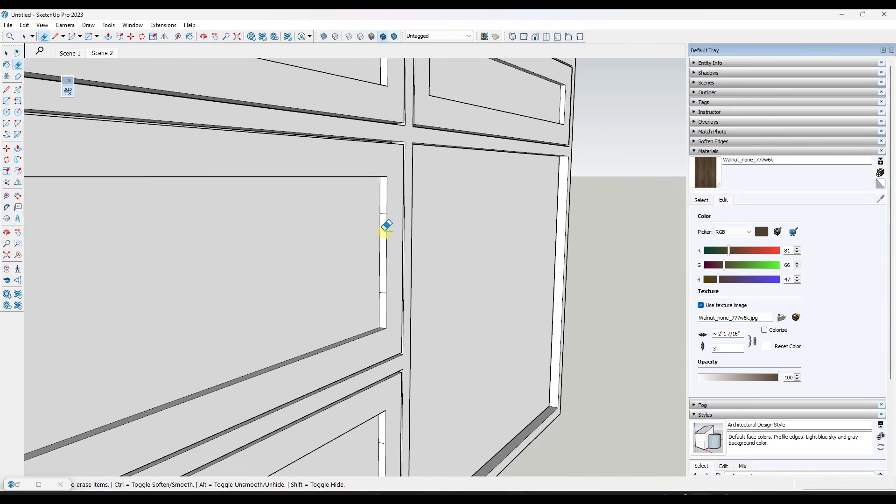
click(383, 215)
scroll(389, 185, down, 2)
scroll(382, 264, up, 2)
scroll(383, 265, down, 3)
scroll(376, 364, up, 3)
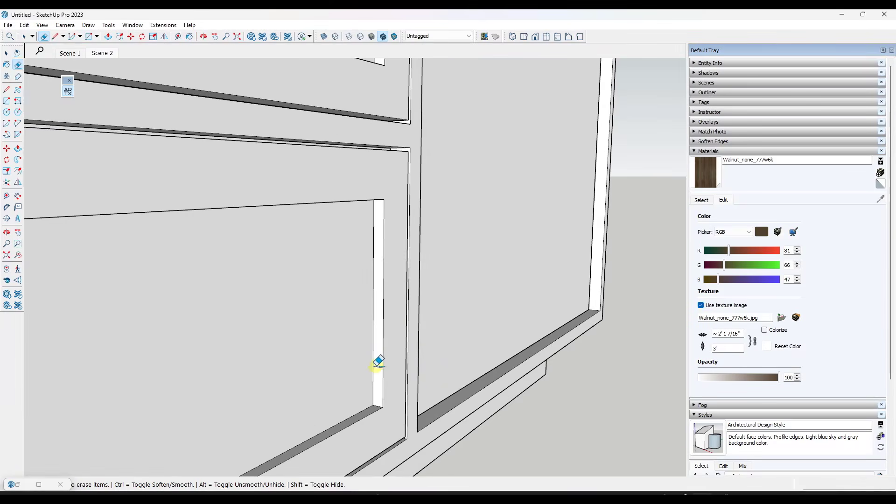
Hide the front frame group and the cabinet body group, leaving only the drawer and door panels
key(space)
scroll(377, 364, down, 4)
middle_drag(364, 112, 242, 120)
click(243, 123)
right_click(242, 121)
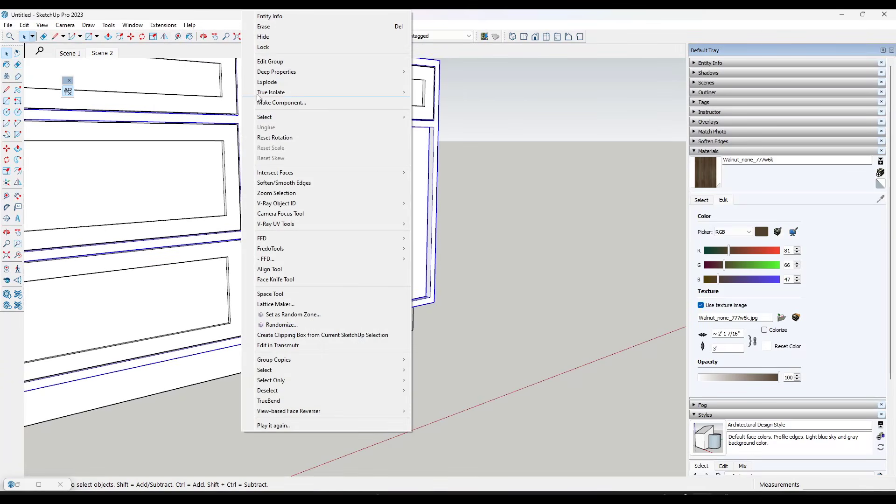
click(288, 39)
scroll(386, 217, down, 4)
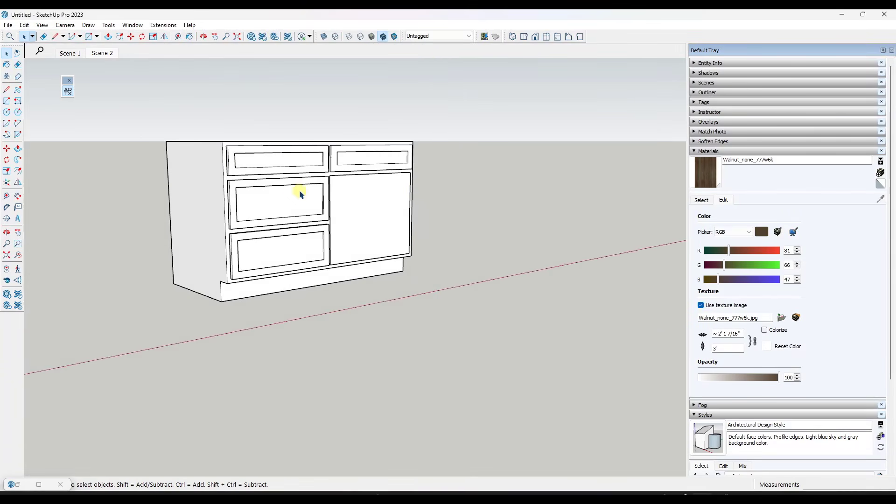
right_click(195, 169)
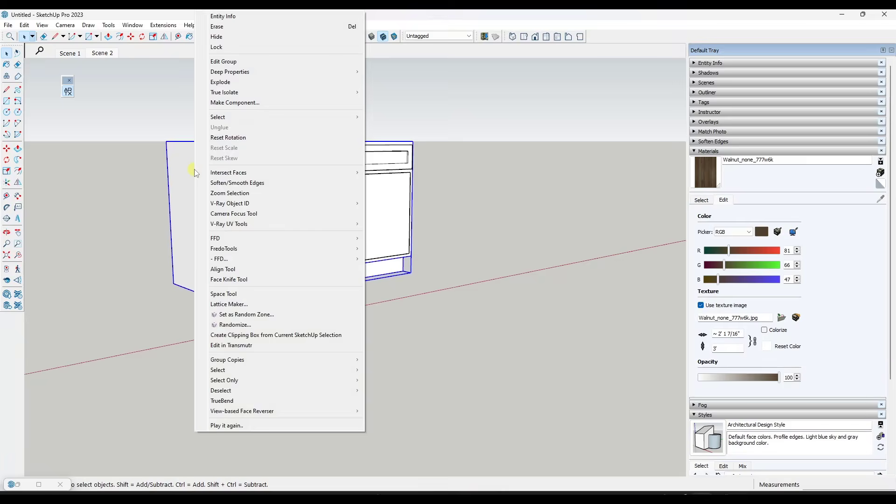
click(220, 37)
Select all the drawer and door panels and combine them into one group
middle_drag(237, 136, 154, 144)
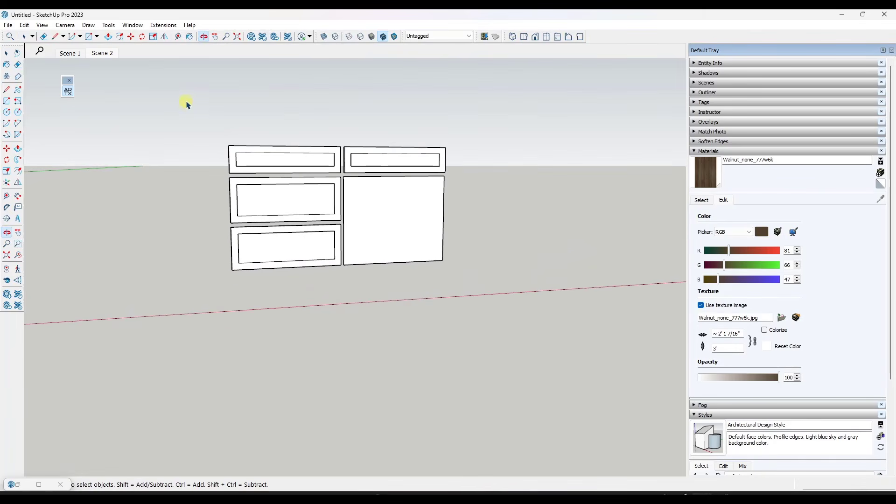
drag(188, 104, 498, 295)
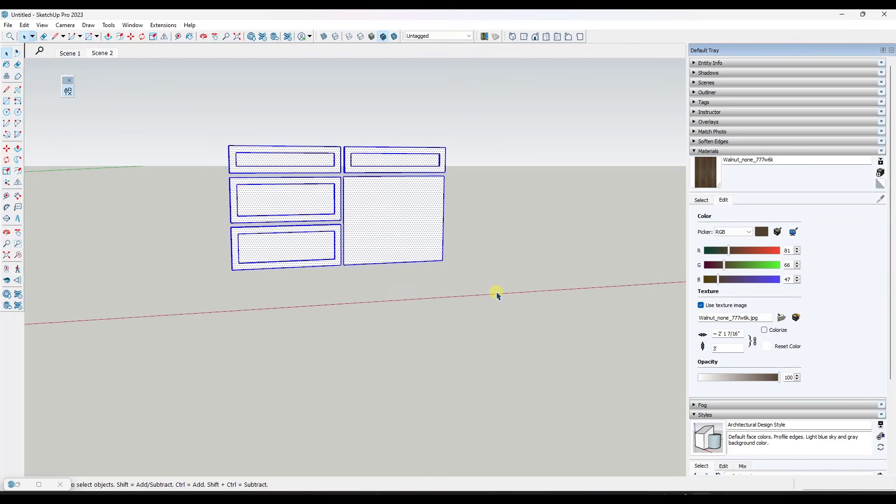
right_click(327, 201)
click(372, 100)
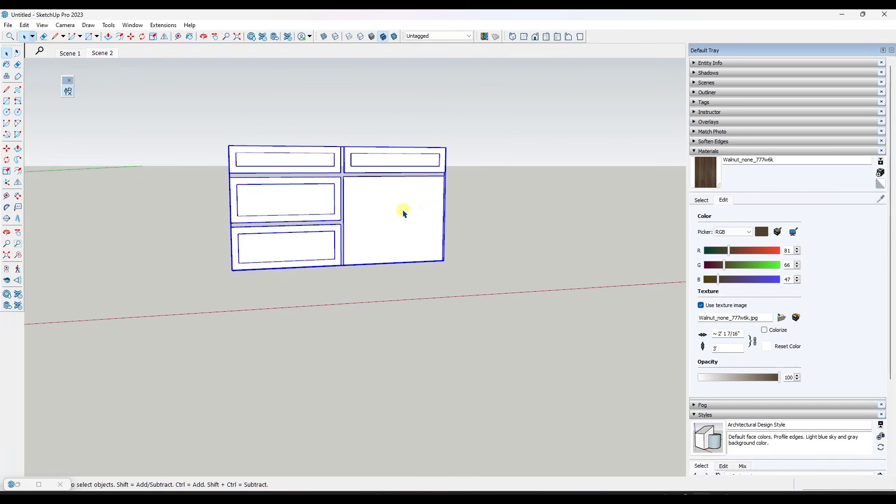
Inside the panel group, combine the four drawer fronts into their own nested group
double_click(405, 214)
drag(198, 119, 357, 310)
shift+click(413, 160)
right_click(413, 160)
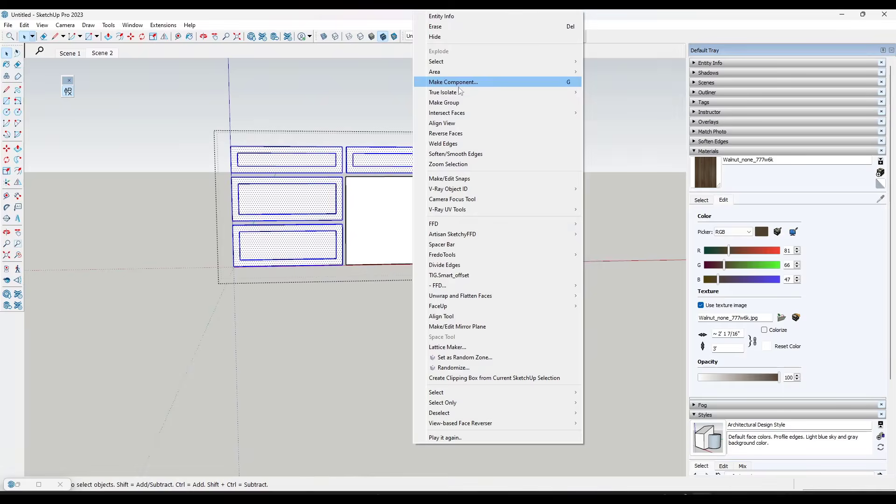
click(455, 101)
Split the large door face into two halves with a vertical line from bottom-edge midpoint to top edge
middle_drag(405, 215, 405, 219)
click(405, 218)
scroll(476, 223, up, 5)
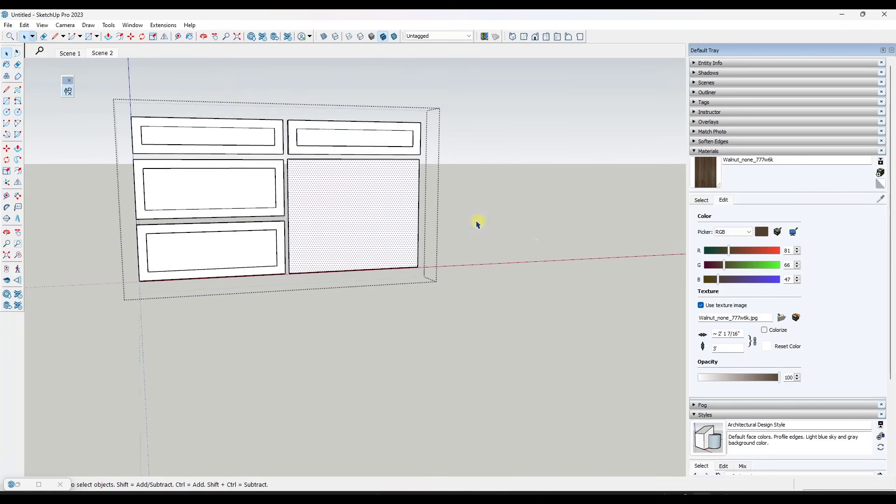
mouse_move(363, 204)
middle_down()
mouse_move(294, 230)
mouse_move(310, 244)
middle_up()
key(l)
click(319, 309)
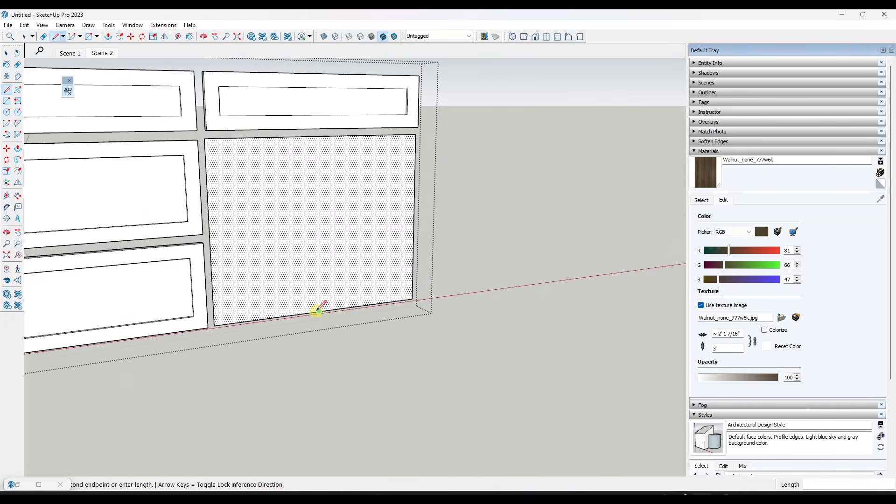
click(318, 138)
Extrude the left half of the door face outward by 3/4 inch
key(space)
mouse_move(286, 191)
middle_down()
mouse_move(304, 200)
mouse_move(286, 202)
middle_up()
key(p)
click(288, 202)
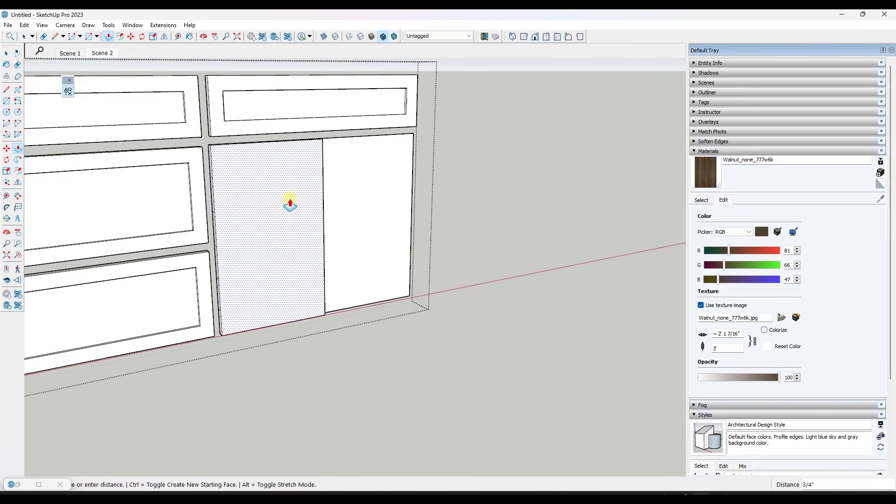
key(Return)
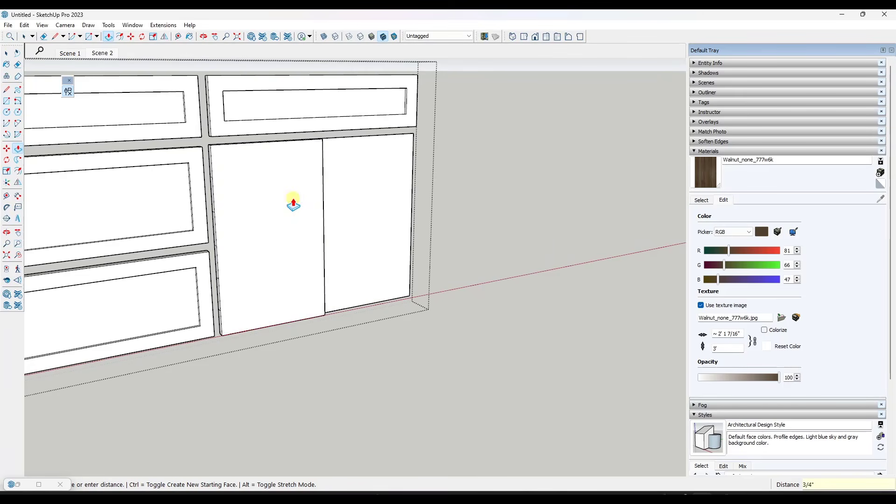
Try to offset the left door's front face inward by 1.5 inches
key(f)
click(218, 166)
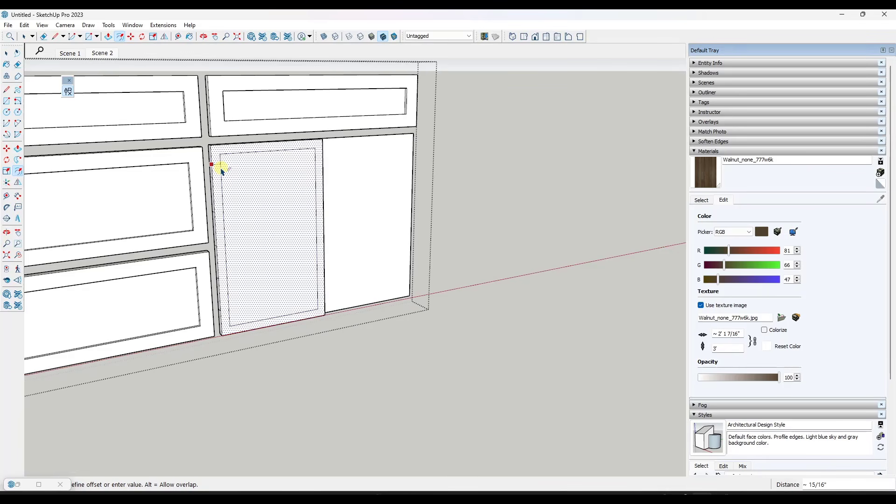
text(1.5)
key(Return)
key(space)
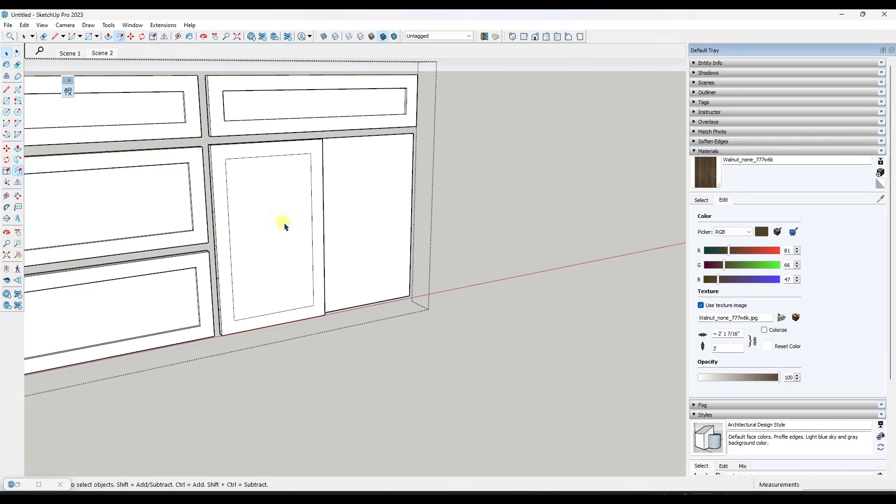
Try to recess the left door's center panel into the door's thickness
middle_drag(281, 224, 280, 246)
key(p)
click(285, 255)
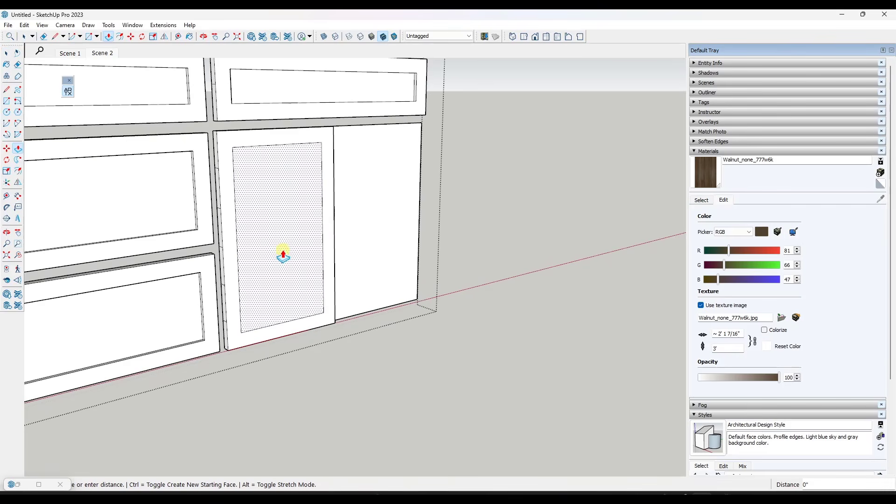
scroll(225, 359, up, 8)
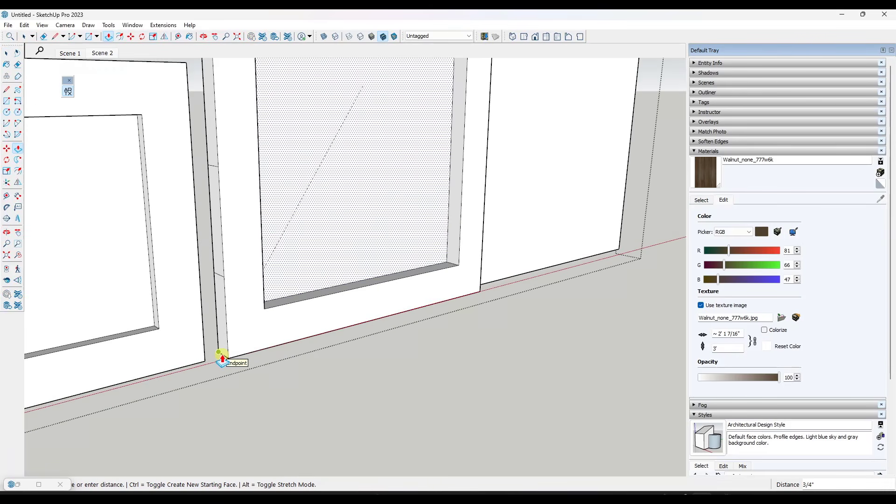
click(226, 359)
scroll(288, 290, down, 8)
scroll(275, 199, up, 4)
middle_drag(261, 201, 277, 197)
Try to erase the stray edges on the left door's side, and undo back to the plain extruded door
key(e)
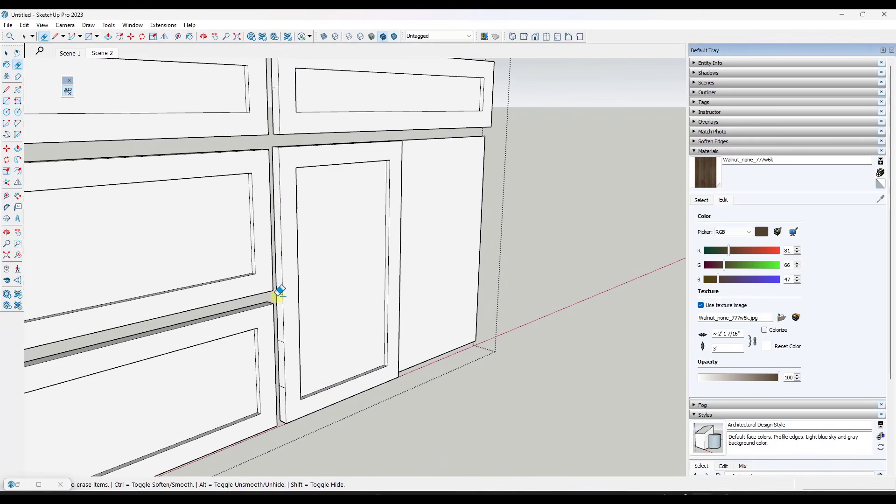
middle_drag(281, 388, 266, 366)
key(ctrl+z)
key(ctrl+z)
Push the left door's side face at the center split inward by 1/16 inch and erase the flat right door half
middle_drag(422, 234, 75, 241)
middle_drag(378, 217, 326, 218)
key(space)
key(p)
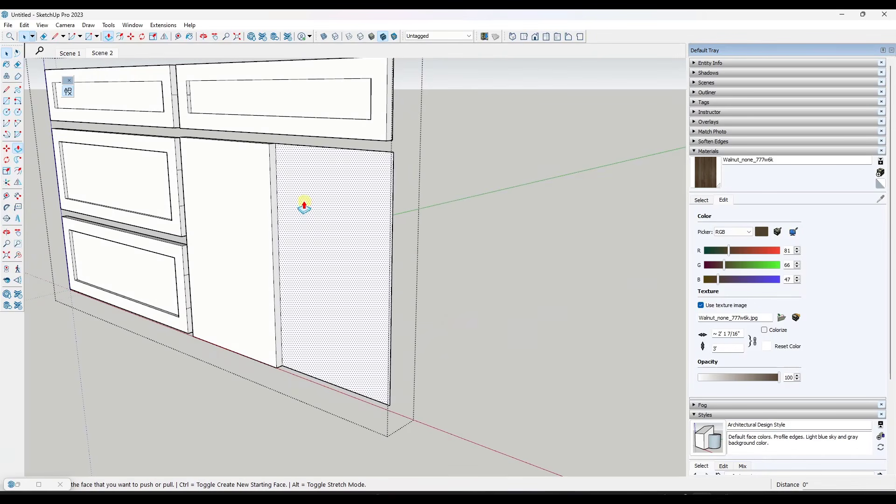
click(270, 168)
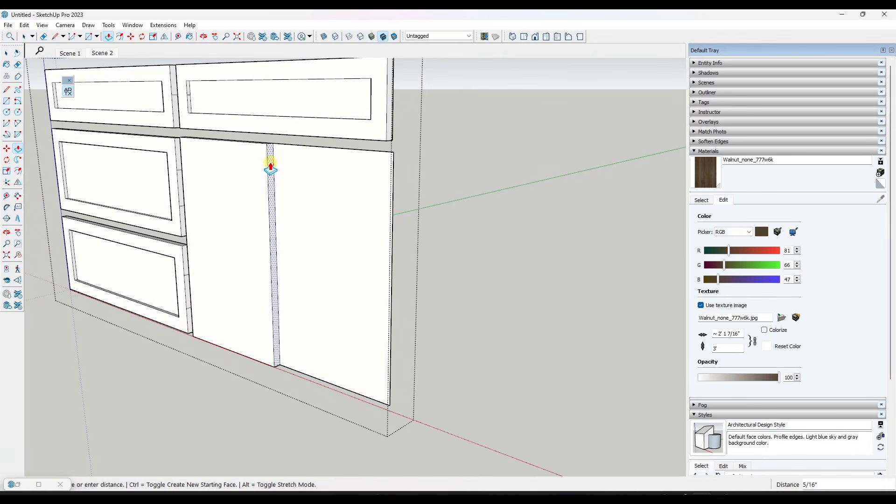
text(1/16")
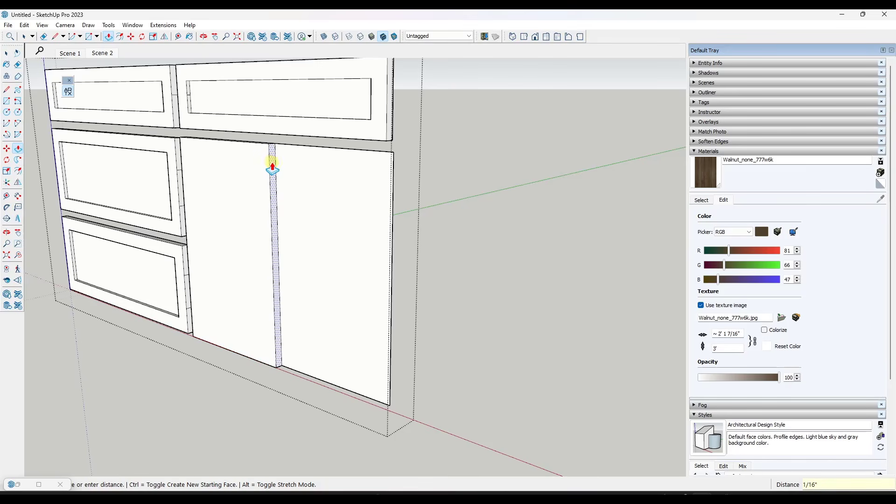
key(Return)
key(e)
click(392, 147)
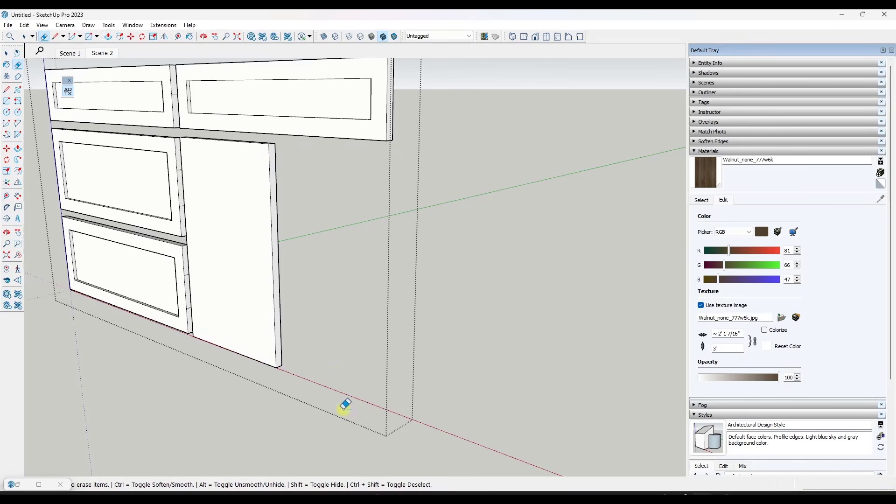
Offset the front face of the remaining door inward by 1.5 inches
scroll(220, 195, up, 3)
key(f)
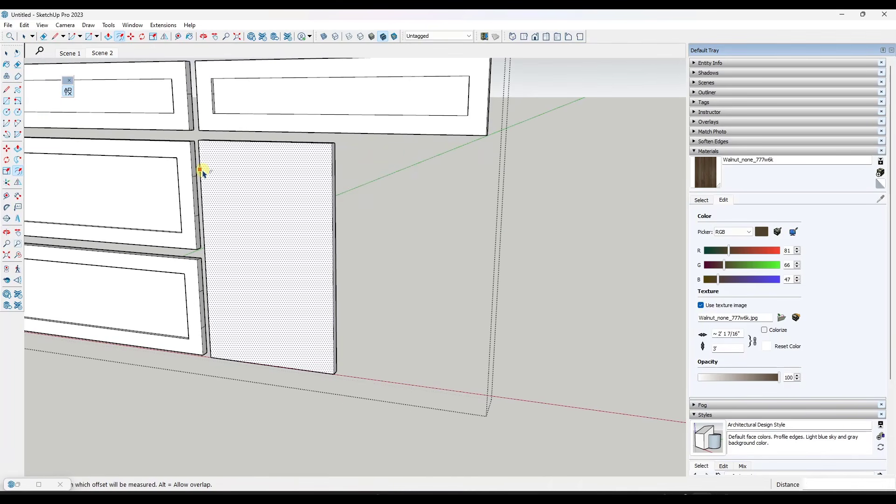
click(200, 170)
text(1.5)
key(Return)
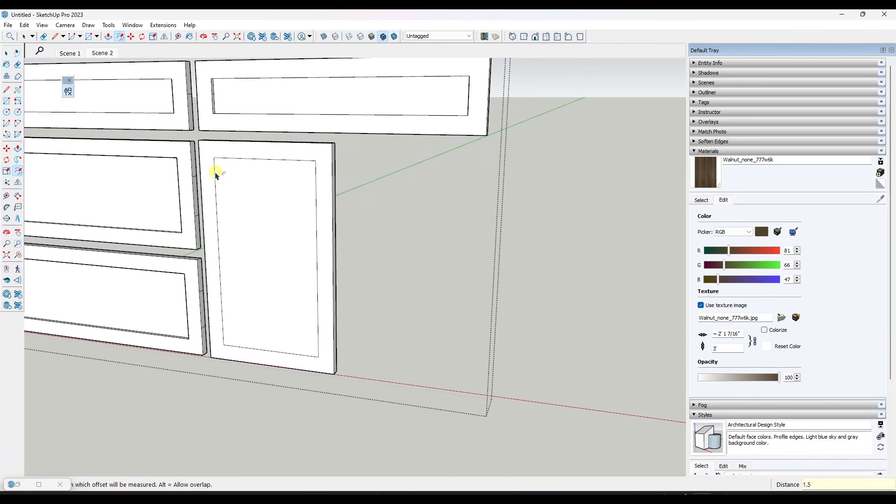
Push the door's center panel inward by 3/8 inch
key(p)
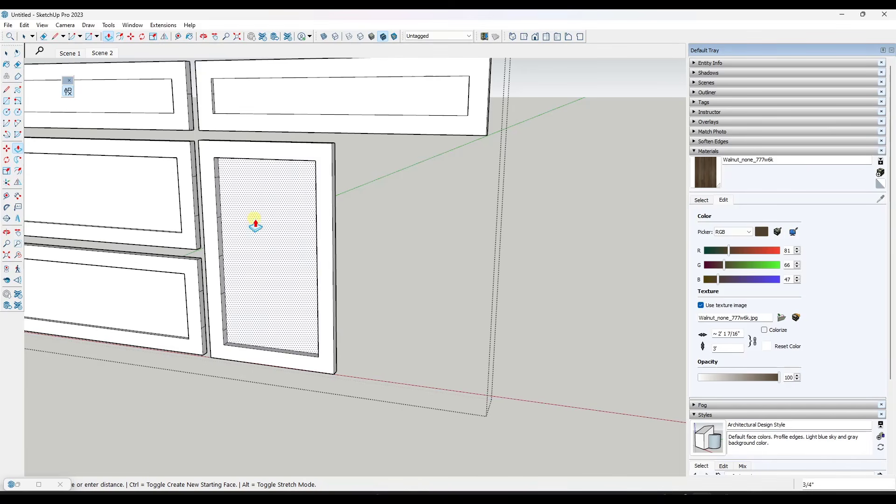
scroll(355, 367, up, 5)
click(314, 371)
scroll(314, 370, down, 5)
middle_drag(318, 354, 282, 140)
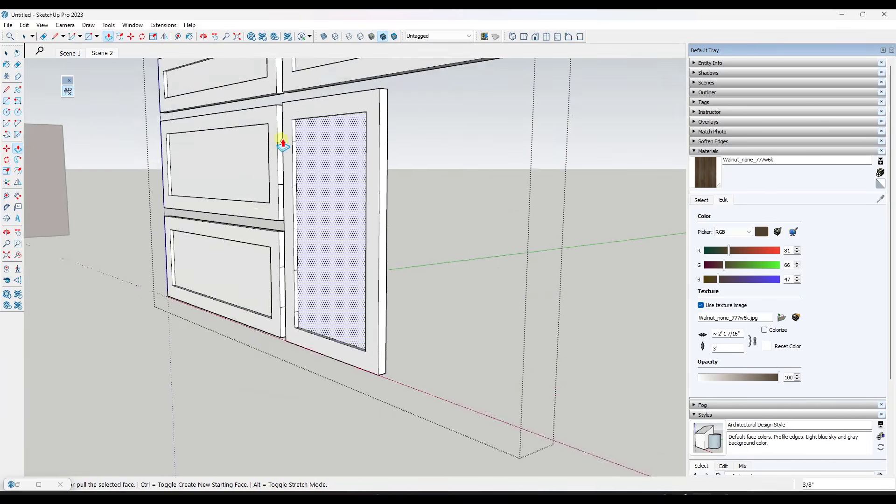
Erase the stray short edges on the inner side face of the door's panel recess
scroll(283, 142, up, 2)
key(e)
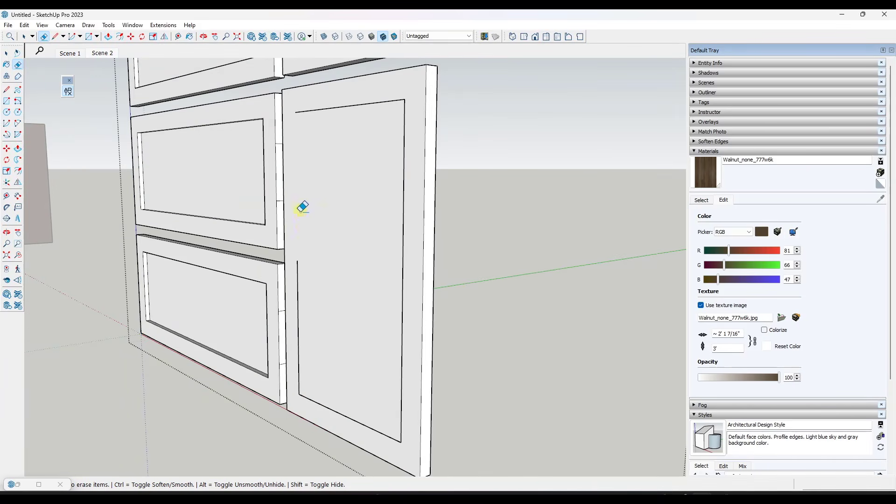
scroll(302, 197, up, 2)
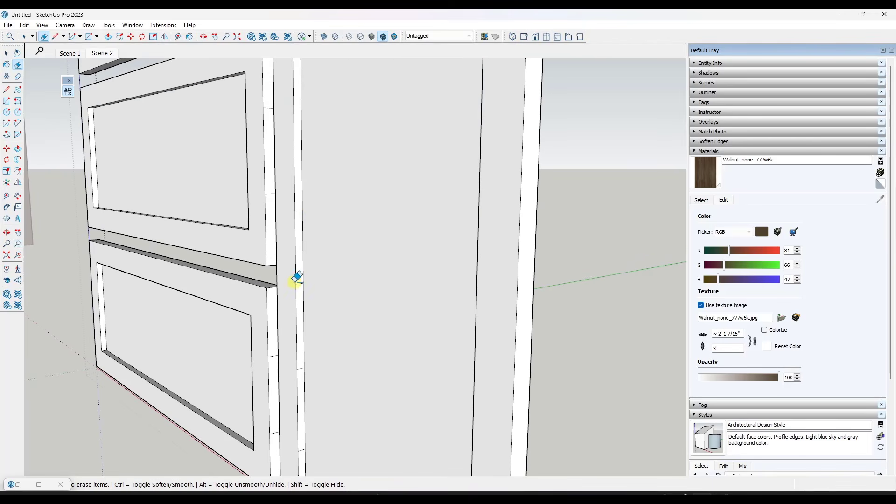
scroll(301, 369, down, 6)
middle_drag(302, 366, 416, 298)
Make the finished left shaker door a component, keeping the default definition settings
key(space)
triple_click(340, 287)
right_click(338, 284)
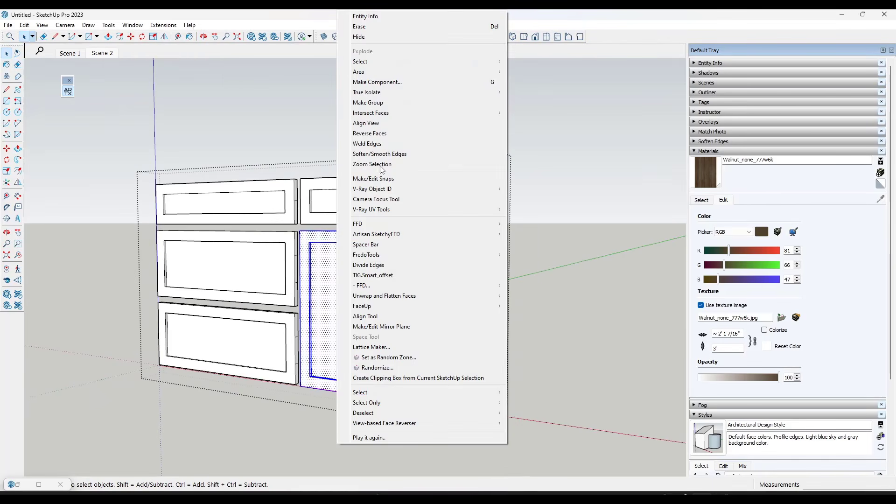
click(379, 84)
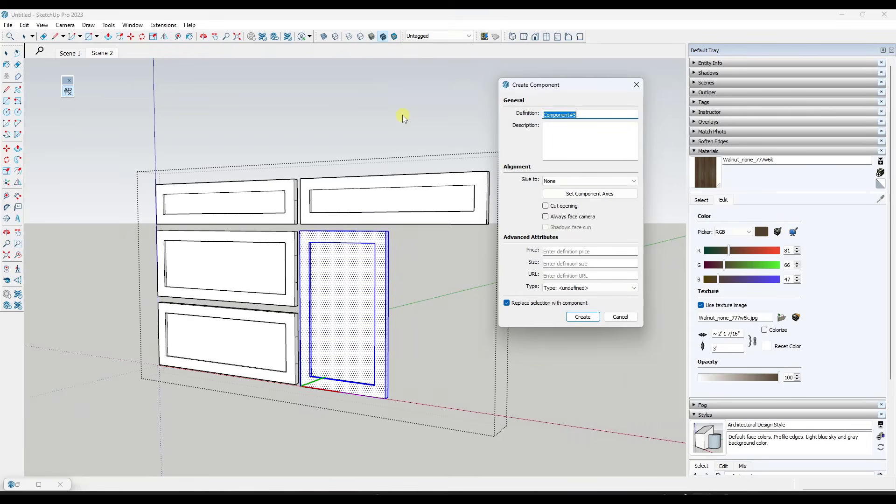
key(Return)
middle_drag(402, 115, 374, 256)
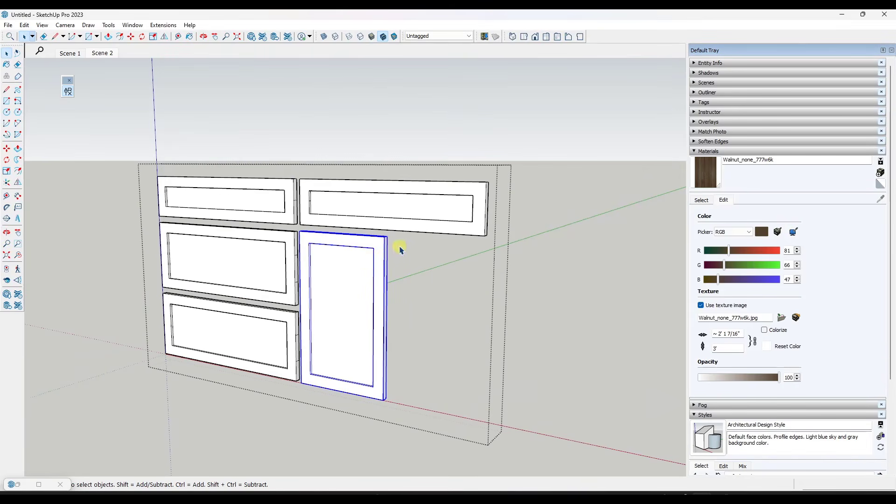
Leave the fronts group and unhide the cabinet body around the drawer fronts and door
click(26, 25)
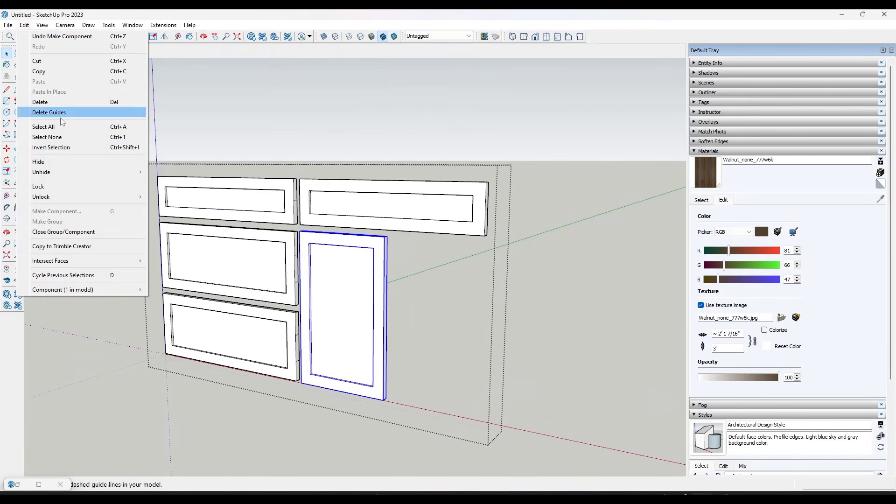
mouse_move(56, 169)
click(180, 195)
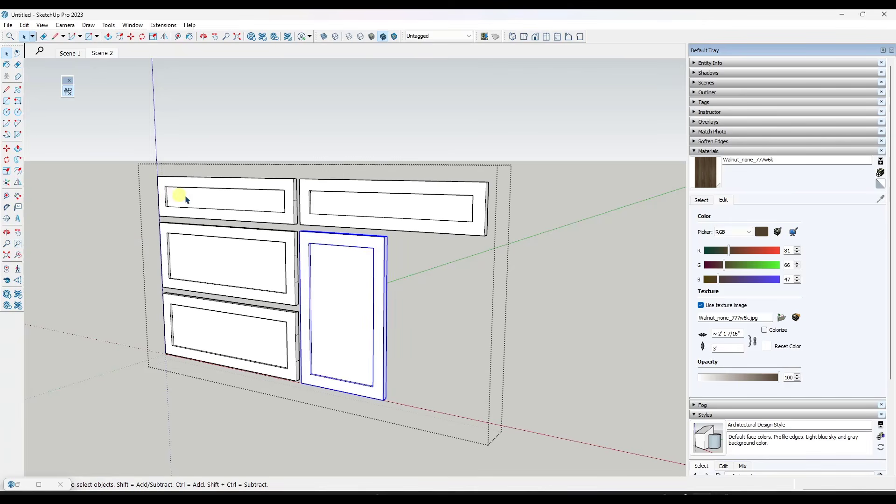
click(574, 290)
click(26, 25)
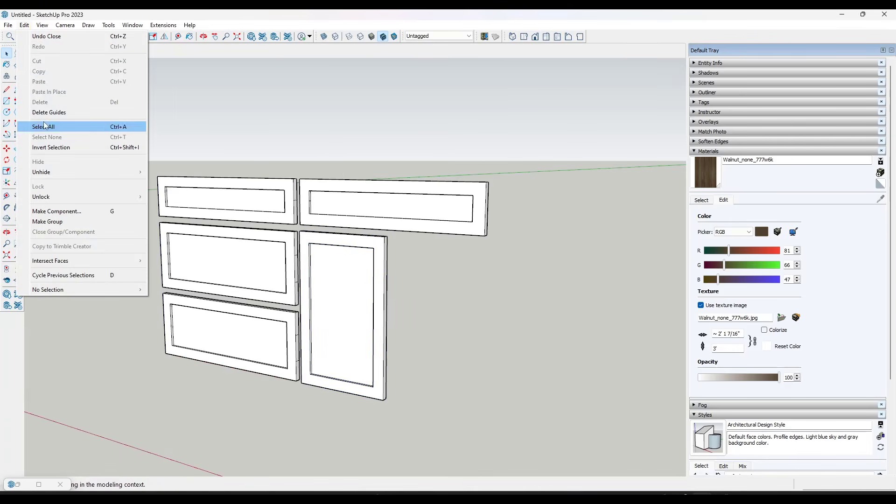
mouse_move(47, 174)
click(164, 192)
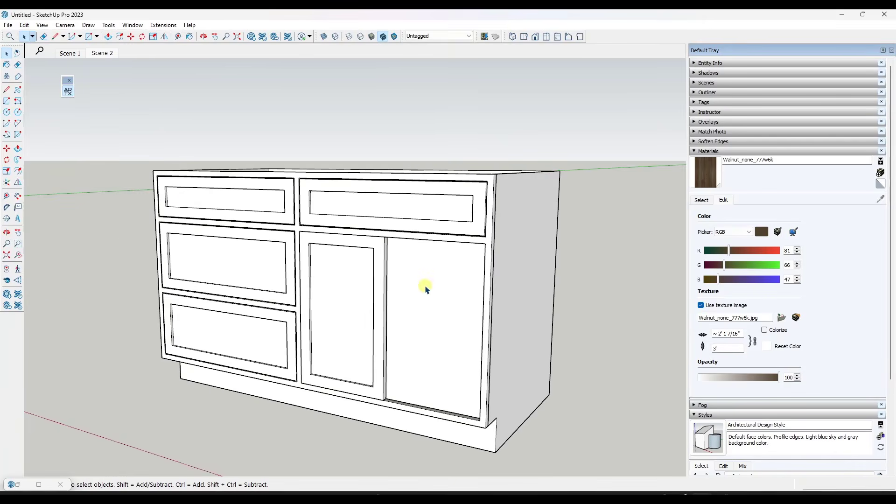
Copy the left door component into the right half of the door opening, using its lower corner as the base point
middle_drag(424, 286, 361, 271)
scroll(362, 270, up, 2)
click(372, 257)
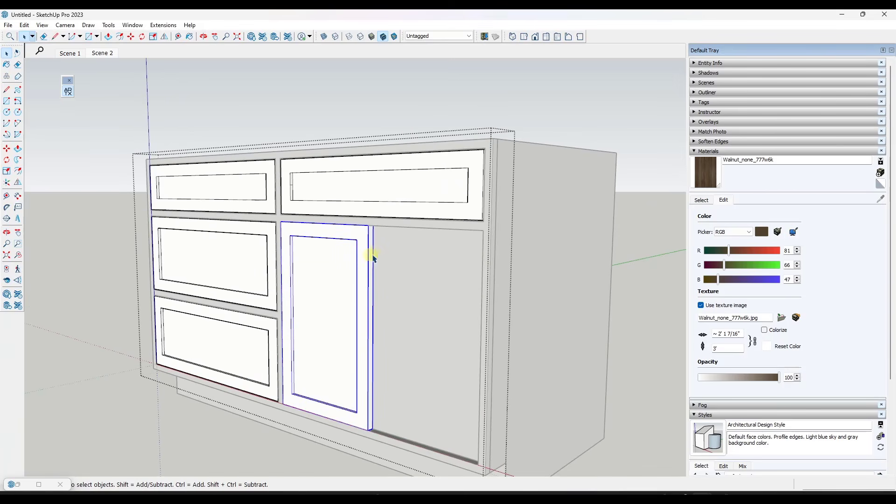
key(m)
scroll(358, 331, down, 2)
scroll(360, 397, up, 2)
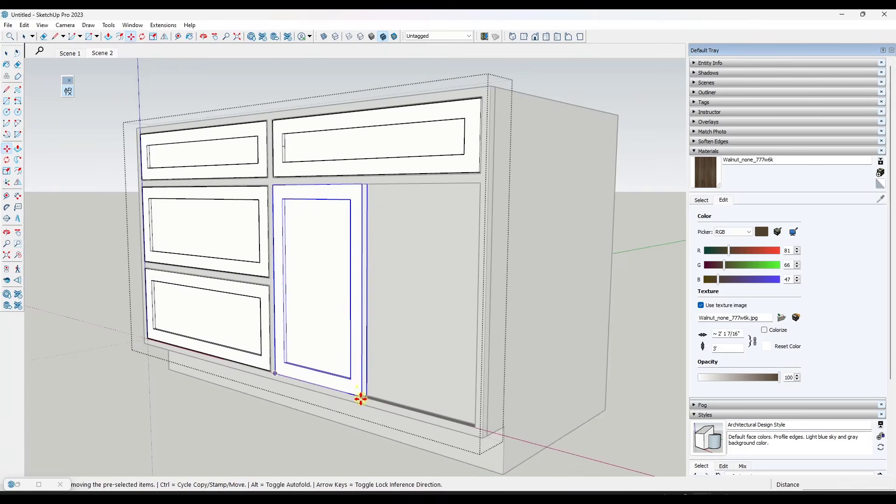
scroll(361, 398, up, 1)
key(ctrl)
click(361, 396)
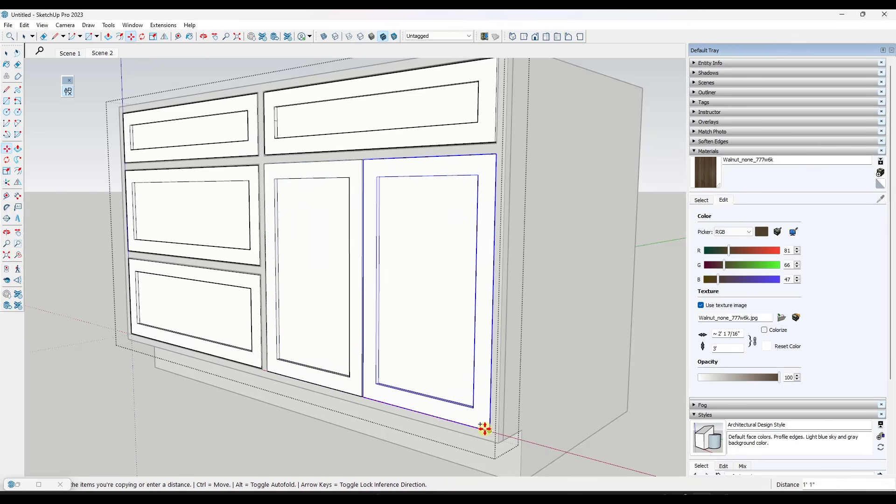
click(488, 426)
key(space)
Examine the drawer fronts and the pair of shaker doors within the cabinet face frame from the other side and up close
mouse_move(342, 314)
middle_down()
mouse_move(590, 300)
mouse_move(416, 260)
mouse_move(628, 229)
middle_up()
mouse_move(487, 187)
middle_down()
mouse_move(530, 172)
mouse_move(397, 172)
middle_up()
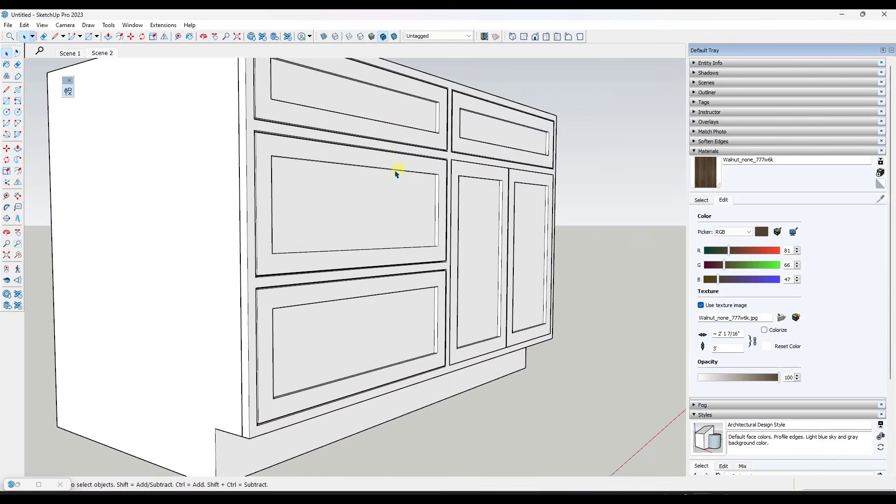
scroll(397, 173, down, 3)
scroll(573, 200, up, 2)
middle_drag(530, 198, 544, 203)
scroll(544, 202, down, 1)
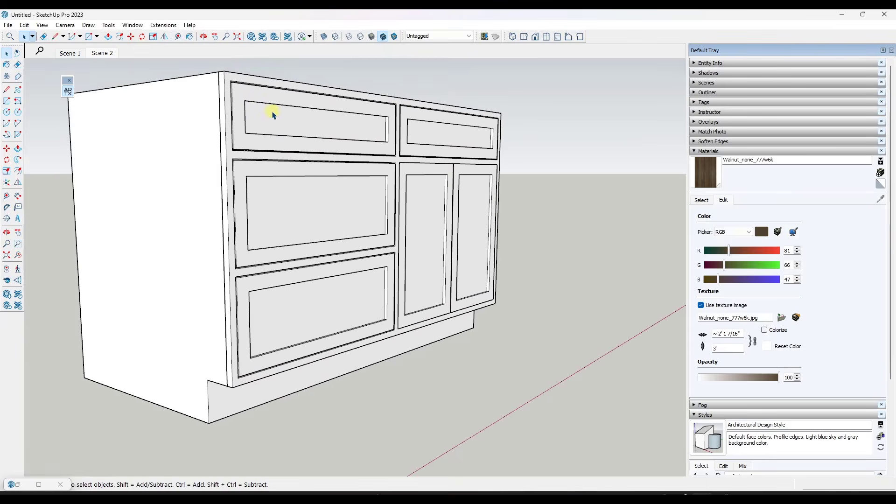
scroll(238, 88, up, 3)
scroll(560, 254, down, 4)
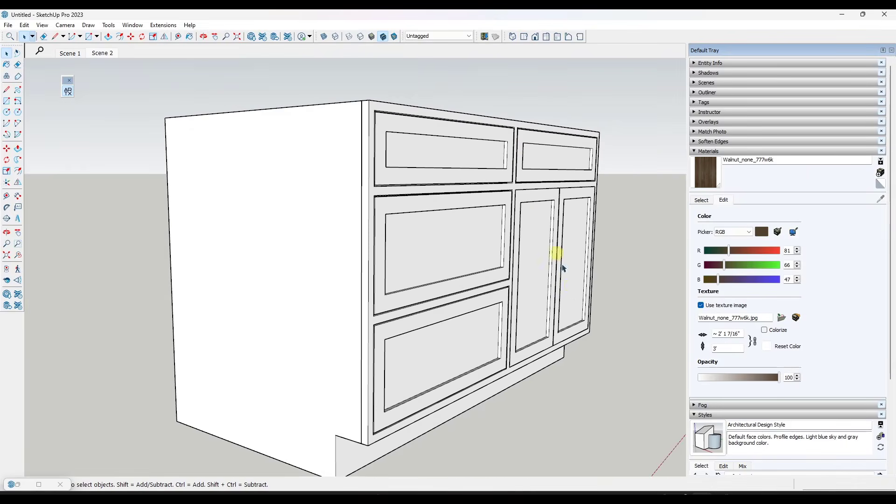
scroll(576, 313, up, 5)
mouse_move(576, 314)
middle_down()
mouse_move(416, 295)
mouse_move(314, 305)
mouse_move(437, 322)
middle_up()
scroll(249, 99, up, 4)
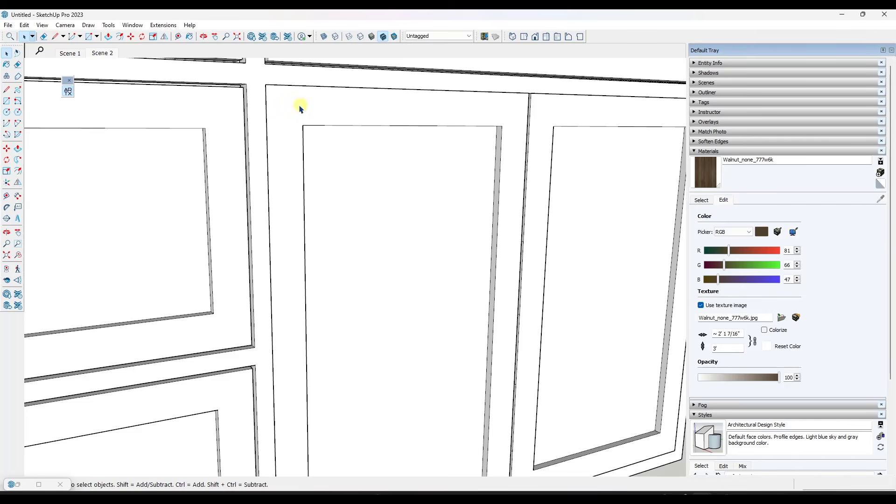
middle_drag(278, 104, 310, 104)
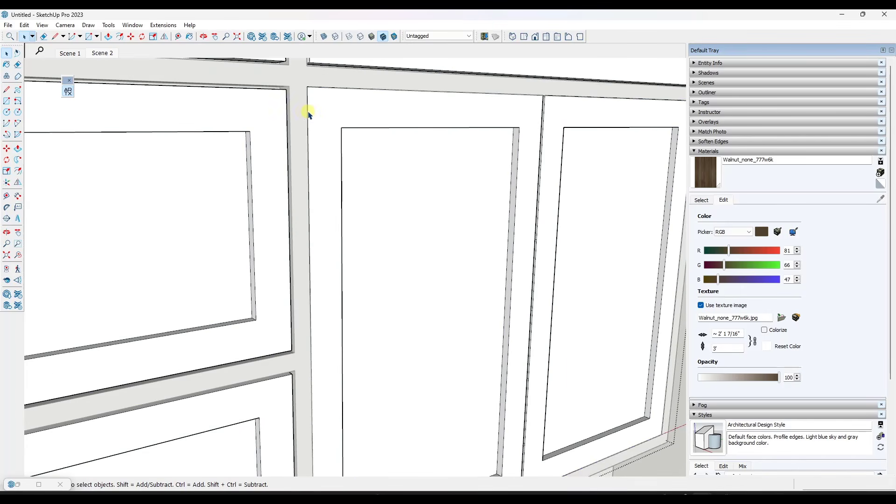
key(p)
key(space)
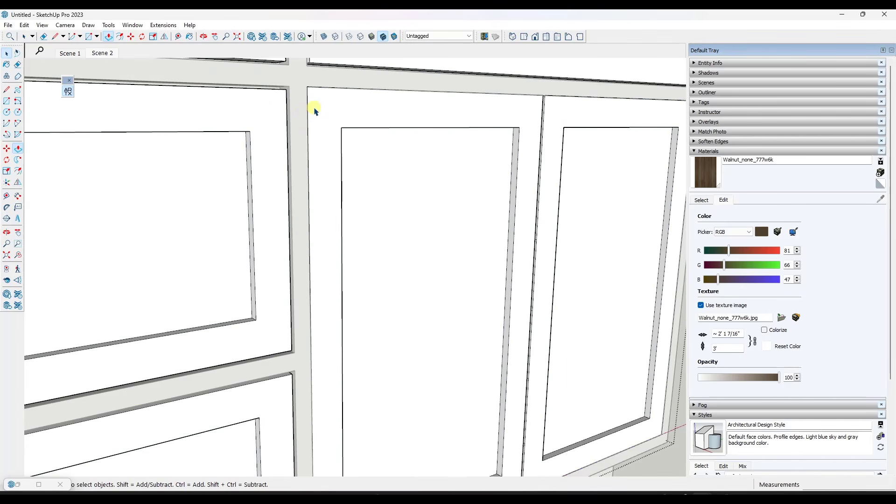
click(314, 110)
key(p)
click(306, 113)
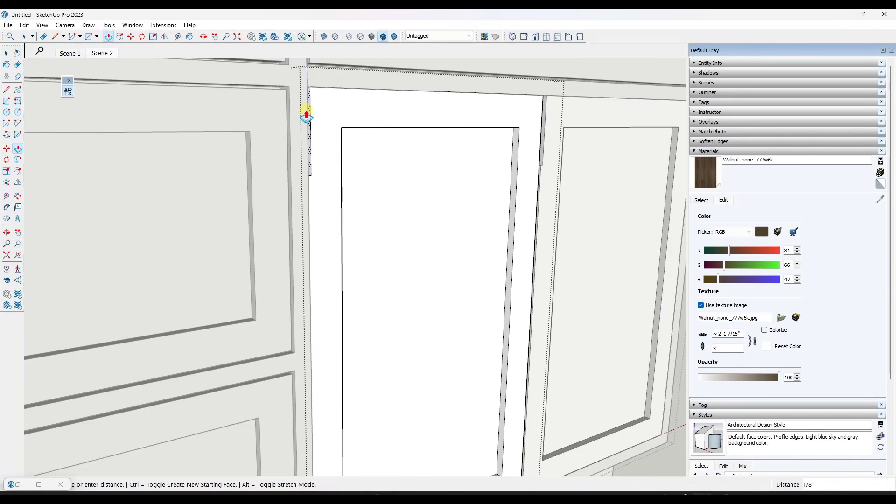
key(space)
Close the open groups and review the whole base cabinet with its drawer fronts and doors
scroll(304, 111, down, 3)
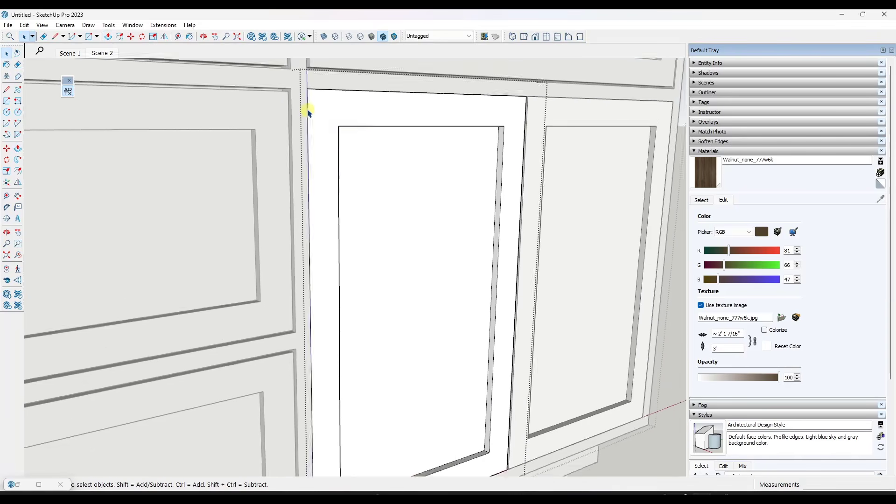
scroll(308, 111, down, 3)
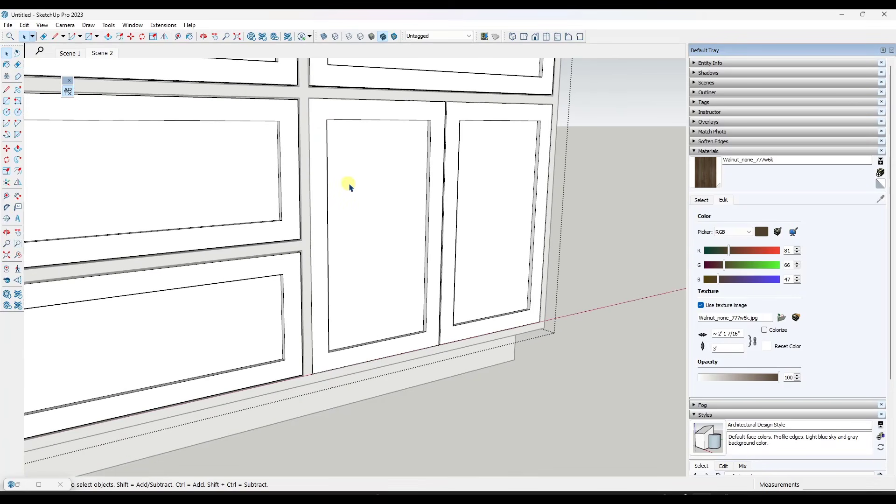
scroll(519, 196, down, 5)
middle_drag(524, 196, 302, 174)
scroll(294, 169, up, 3)
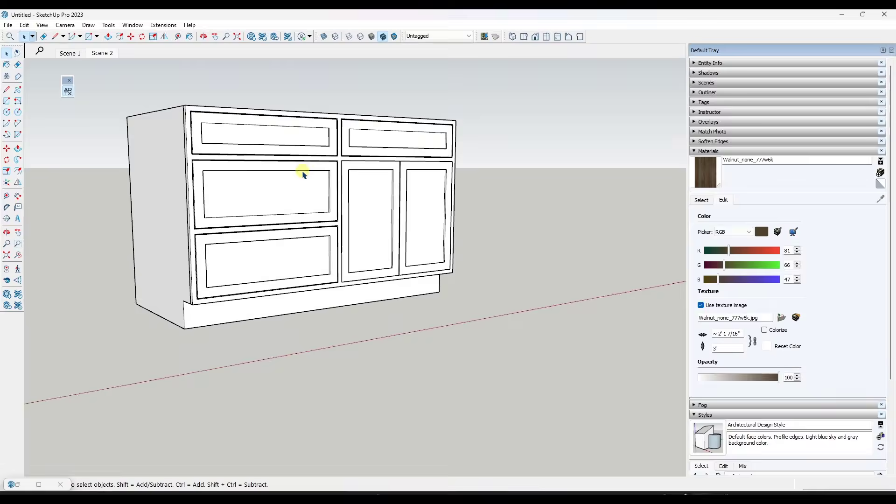
scroll(290, 167, down, 2)
scroll(334, 164, up, 1)
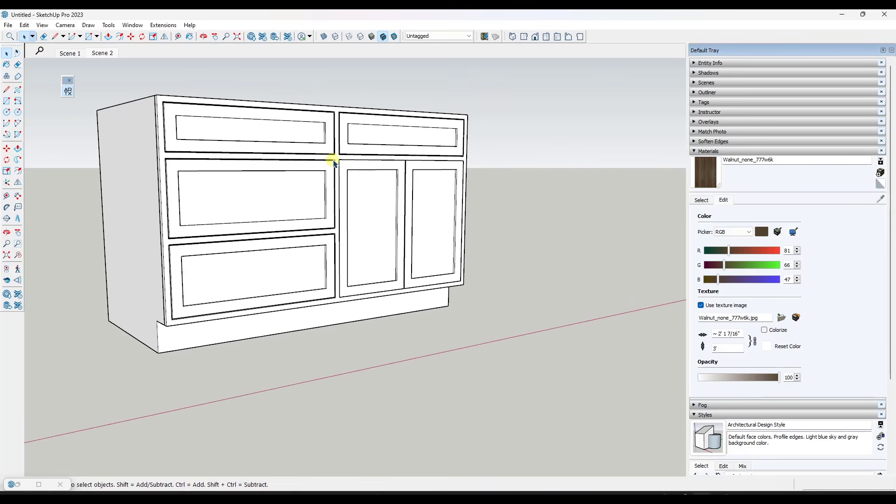
mouse_move(351, 226)
middle_down()
mouse_move(362, 224)
mouse_move(345, 235)
middle_up()
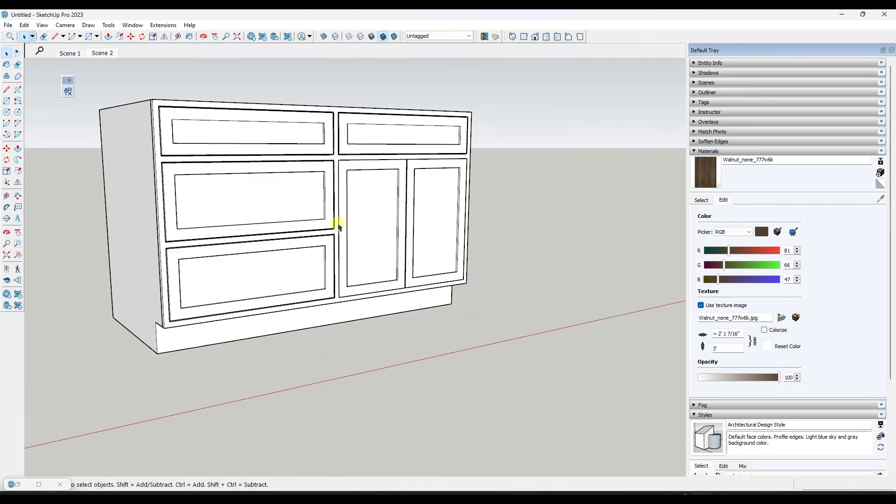
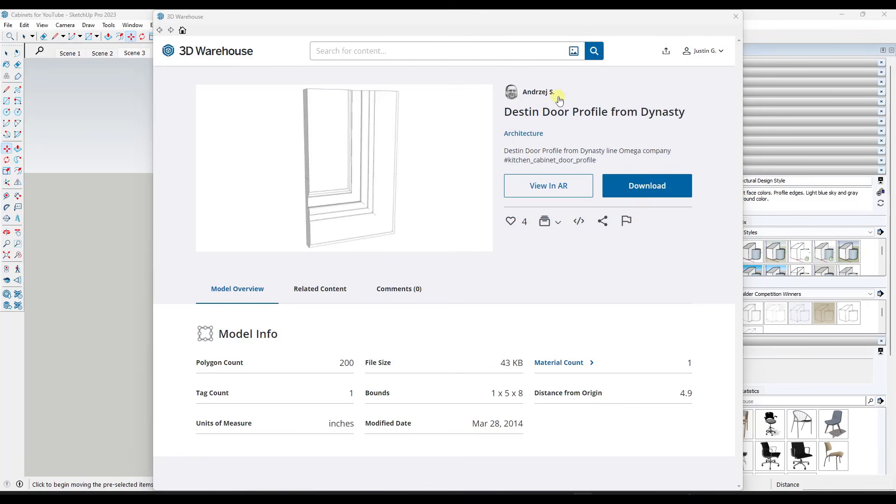
Close 3D Warehouse and examine the imported Destin door profile model, including its moulded end section, up close and beside the cabinet
click(736, 16)
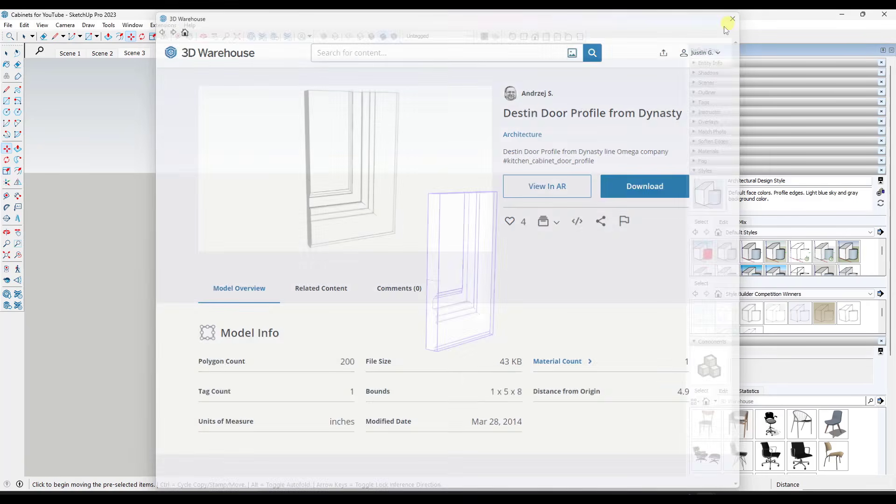
middle_drag(377, 230, 381, 216)
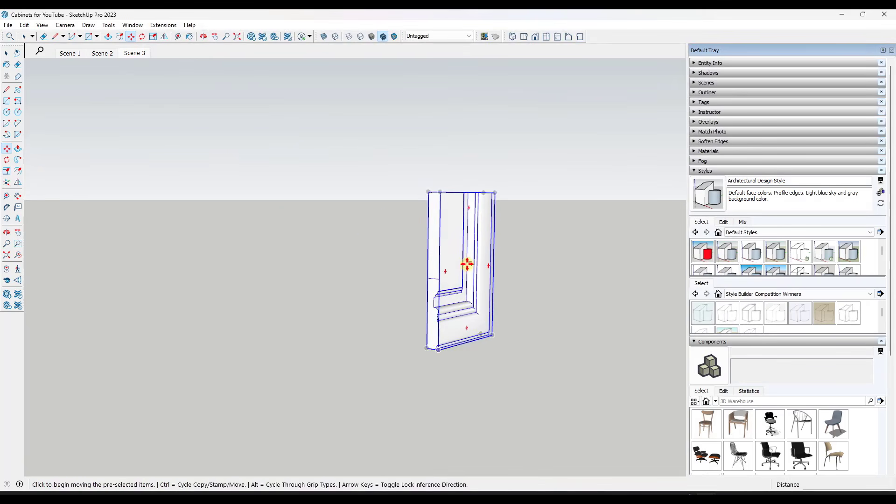
key(space)
middle_drag(438, 236, 482, 240)
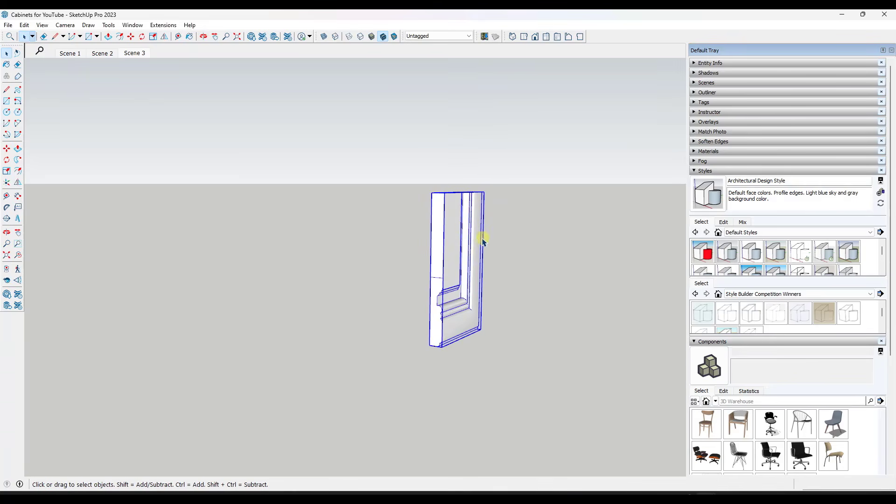
scroll(450, 301, up, 5)
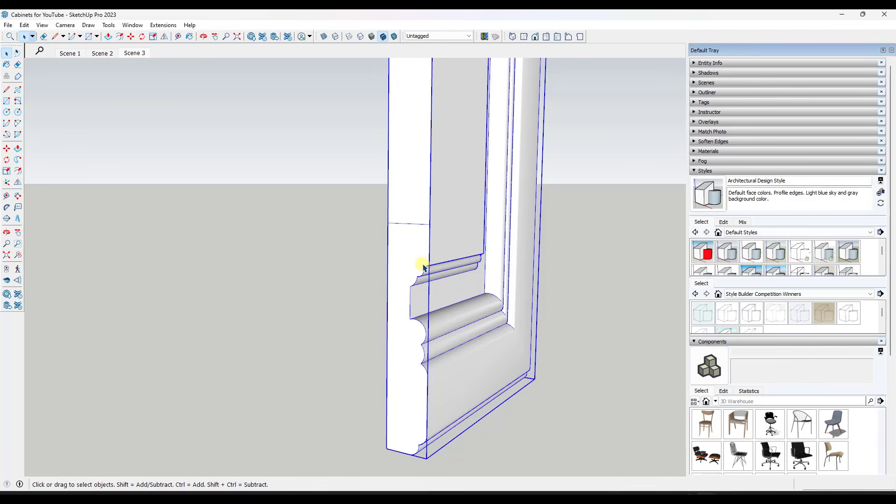
scroll(422, 273, up, 2)
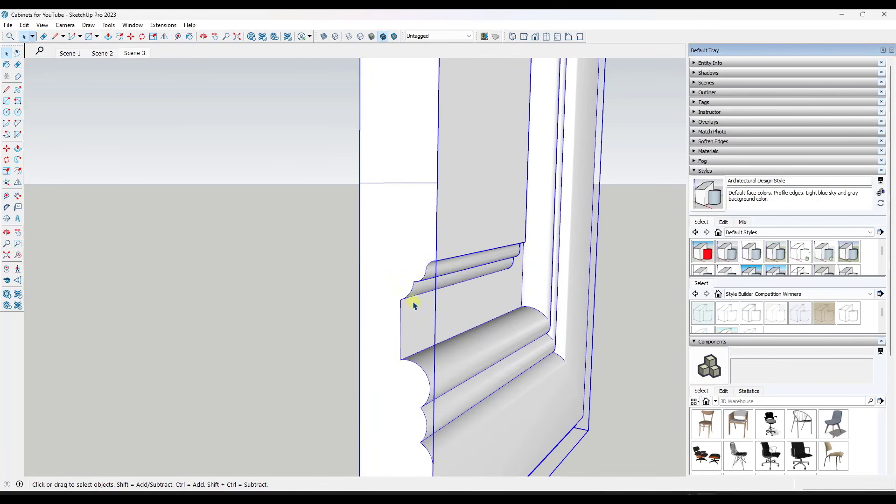
scroll(472, 369, down, 6)
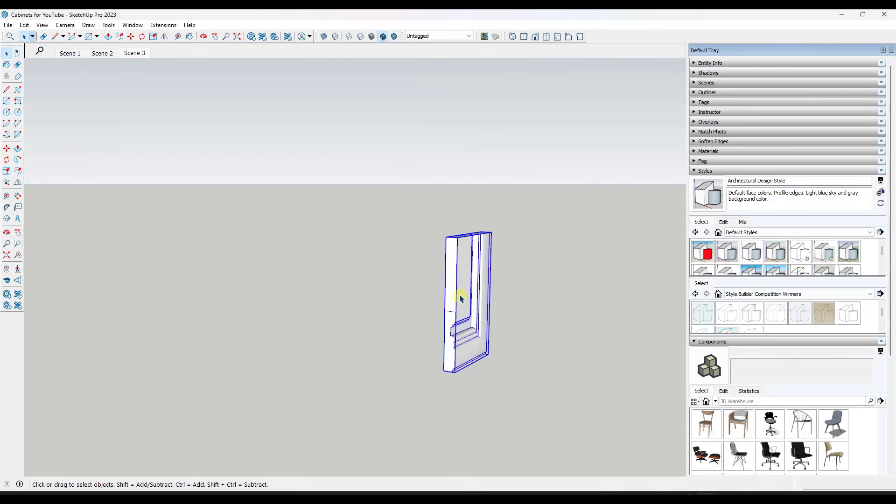
mouse_move(460, 296)
middle_down()
mouse_move(454, 280)
mouse_move(320, 273)
mouse_move(462, 301)
mouse_move(439, 303)
middle_up()
scroll(436, 304, down, 6)
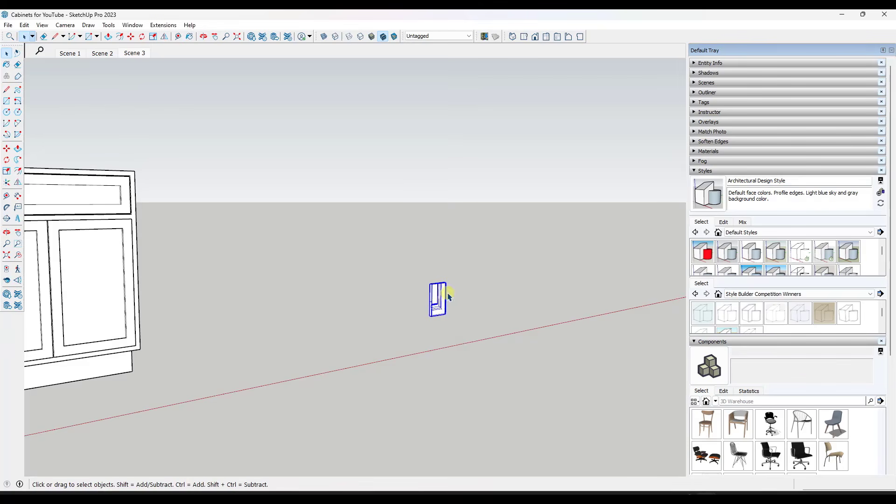
scroll(441, 296, up, 6)
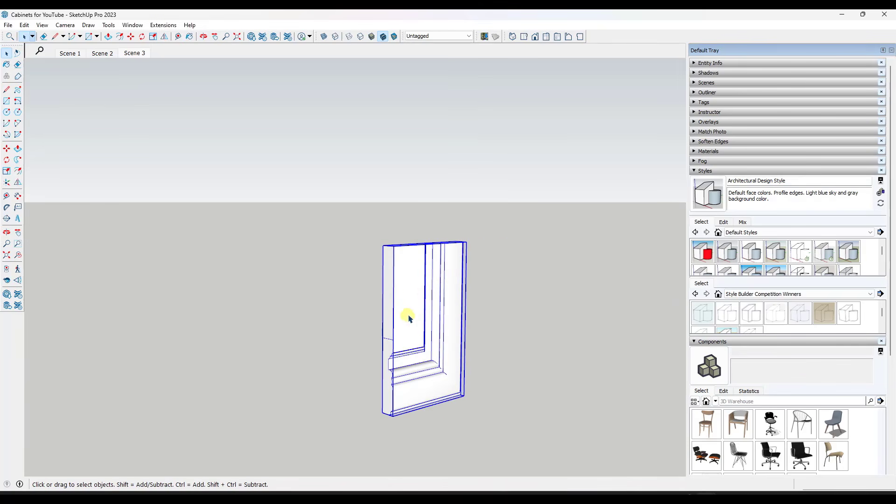
middle_drag(430, 301, 415, 284)
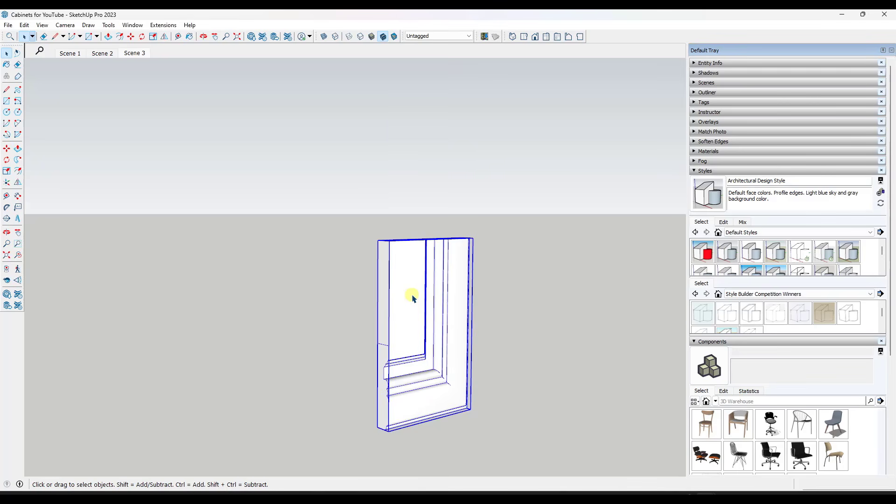
Open the door profile component and delete its geometry, keeping only the moulded end-section face
double_click(412, 299)
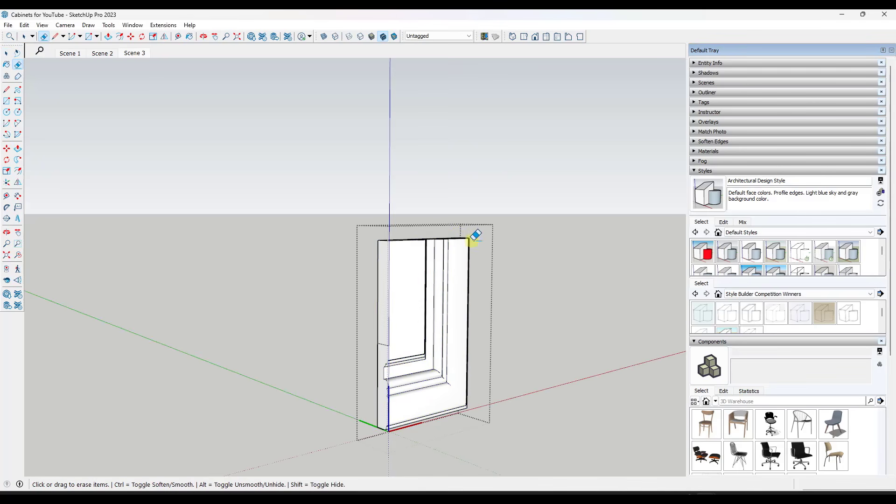
mouse_move(476, 236)
middle_down()
mouse_move(454, 256)
mouse_move(376, 227)
mouse_move(492, 261)
mouse_move(486, 236)
mouse_move(424, 224)
mouse_move(498, 207)
middle_up()
key(space)
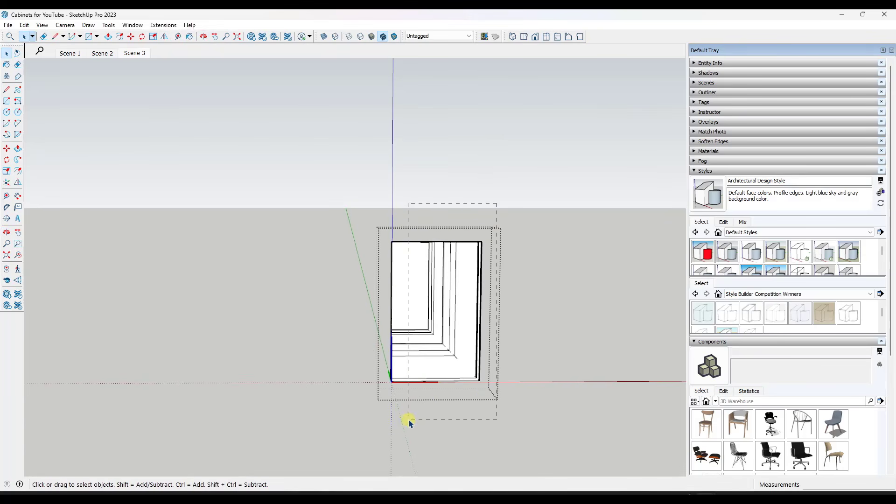
drag(409, 422, 407, 423)
middle_drag(425, 393, 410, 250)
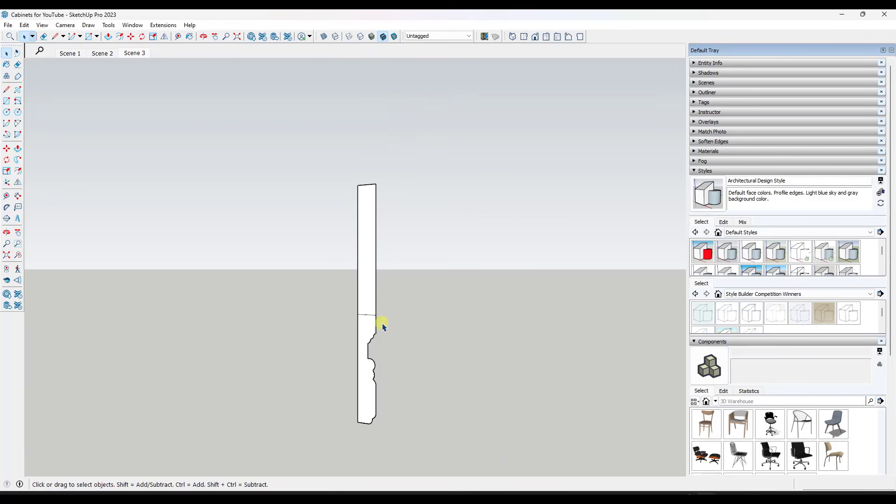
Rotate the moulded profile section 90° about the green axis at its upper corner so it lies flat
scroll(368, 344, down, 5)
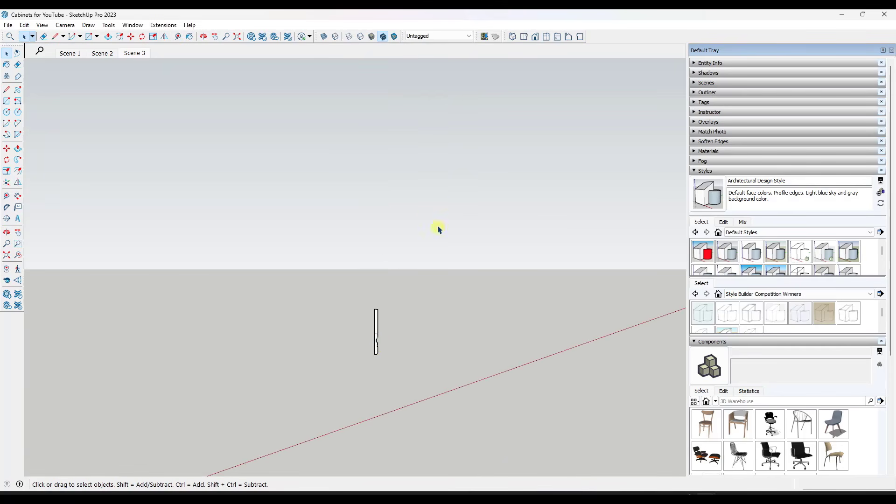
click(377, 321)
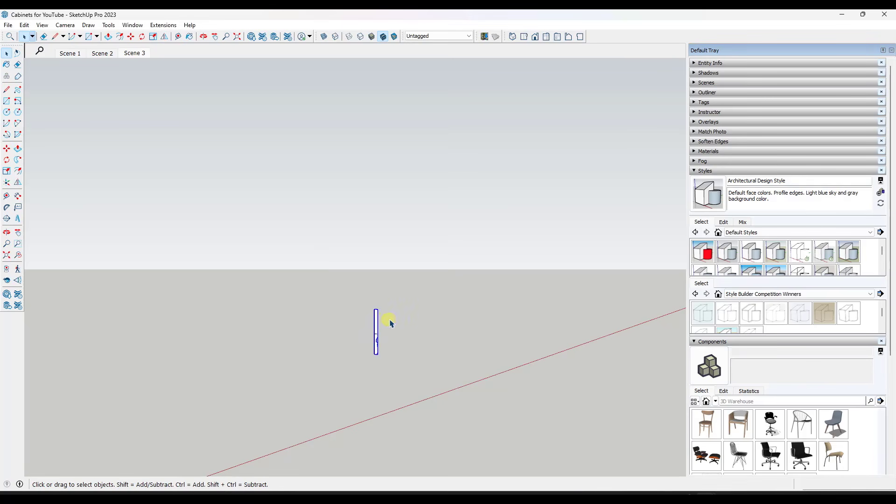
scroll(390, 323, up, 2)
middle_drag(399, 328, 376, 324)
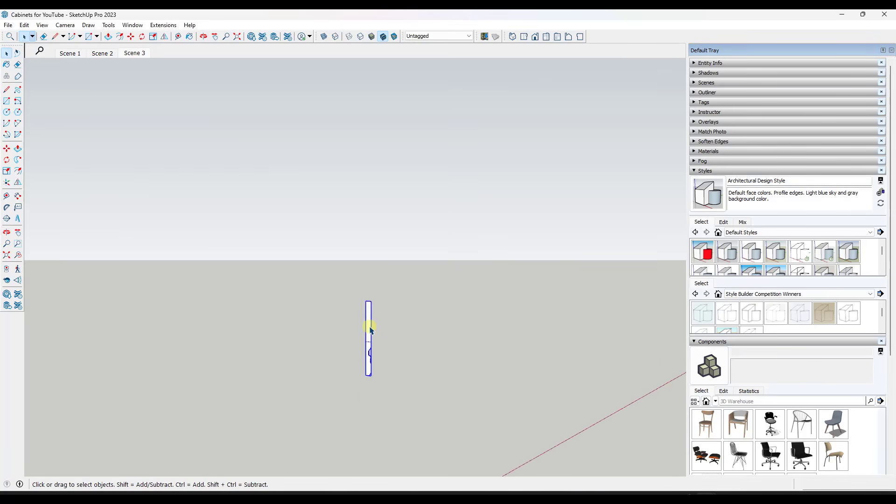
scroll(377, 324, up, 3)
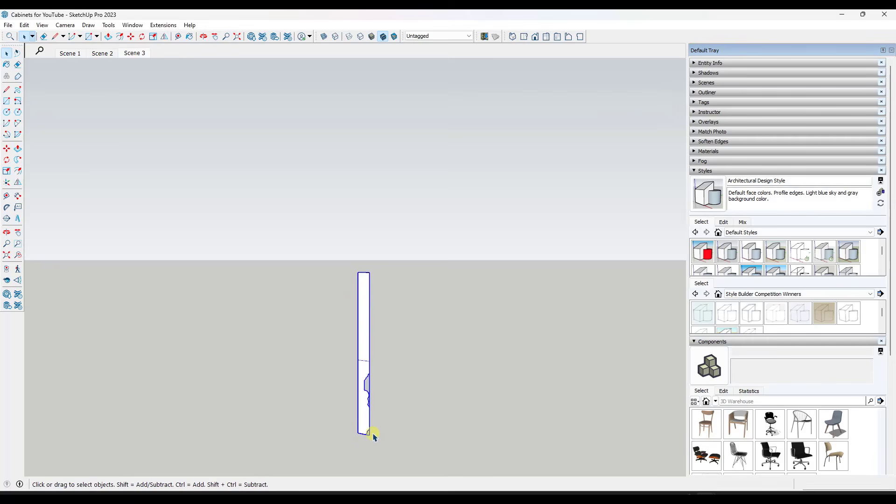
middle_drag(406, 332, 366, 358)
key(q)
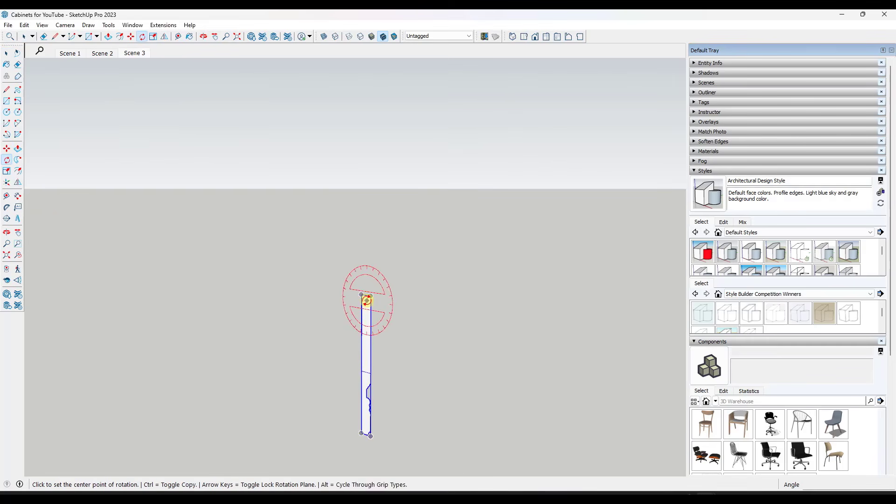
key(Left)
click(362, 296)
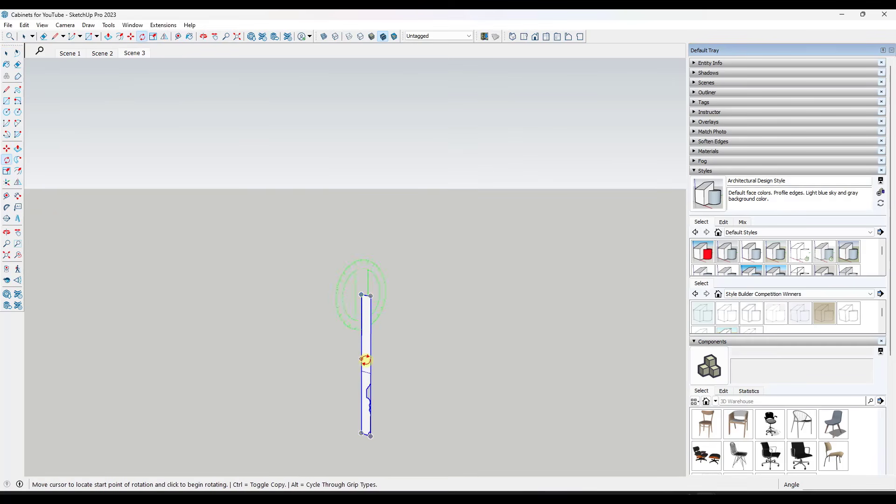
click(362, 362)
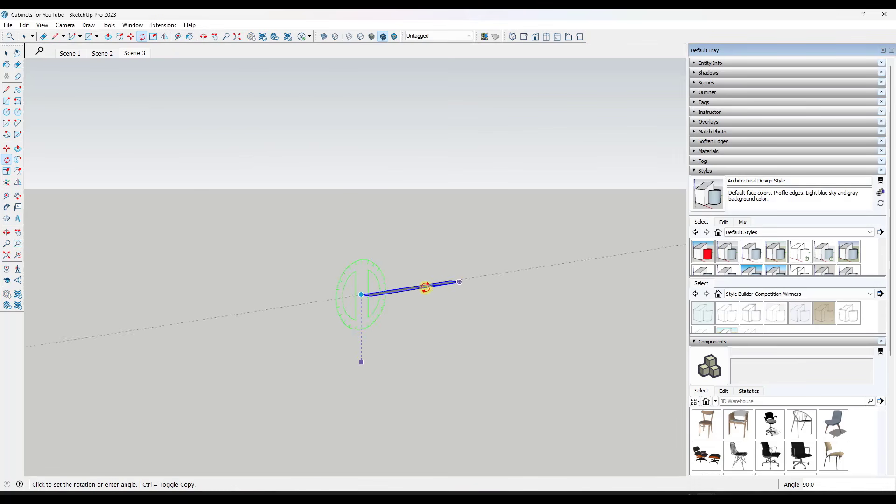
click(433, 282)
middle_drag(432, 282, 346, 401)
scroll(403, 272, up, 4)
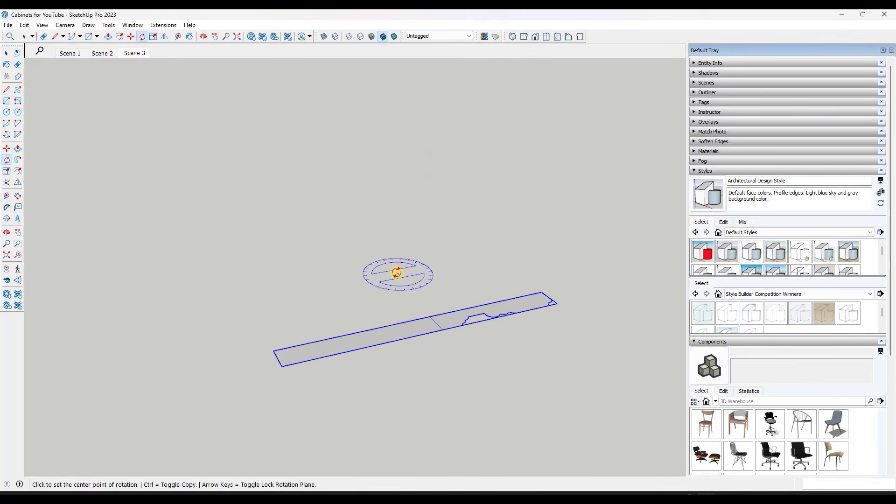
Copy the plain base cabinet from the start of the row to an open spot beyond the flat door profile
click(6, 195)
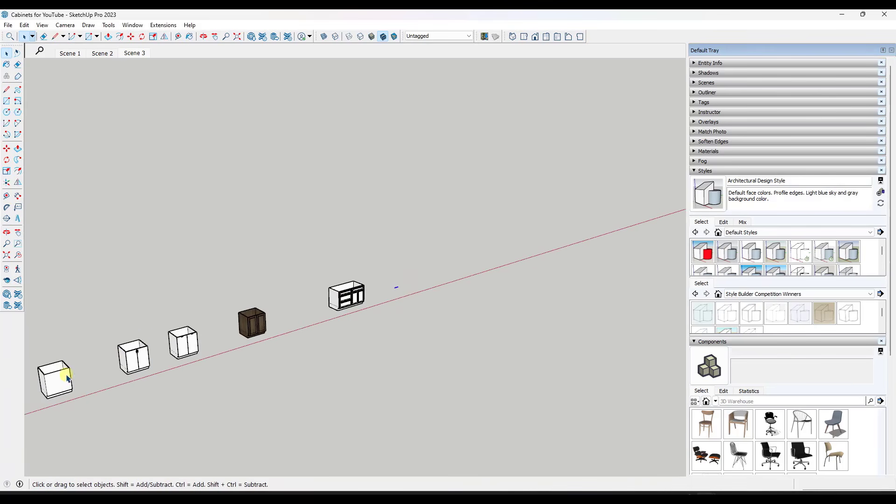
click(67, 378)
key(m)
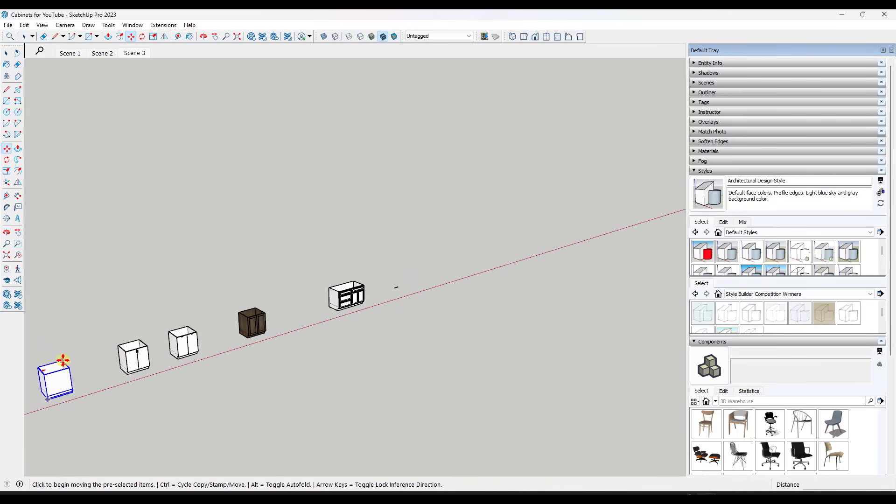
click(63, 360)
click(412, 258)
scroll(471, 244, up, 5)
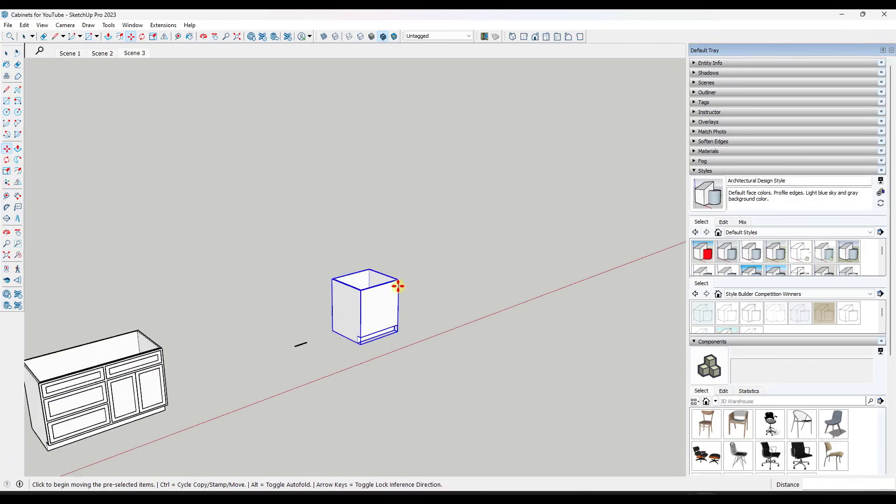
Move the door profile by its back end corner to the upper front corner of the plain cabinet
scroll(399, 286, up, 3)
key(space)
scroll(216, 392, up, 2)
drag(154, 391, 235, 425)
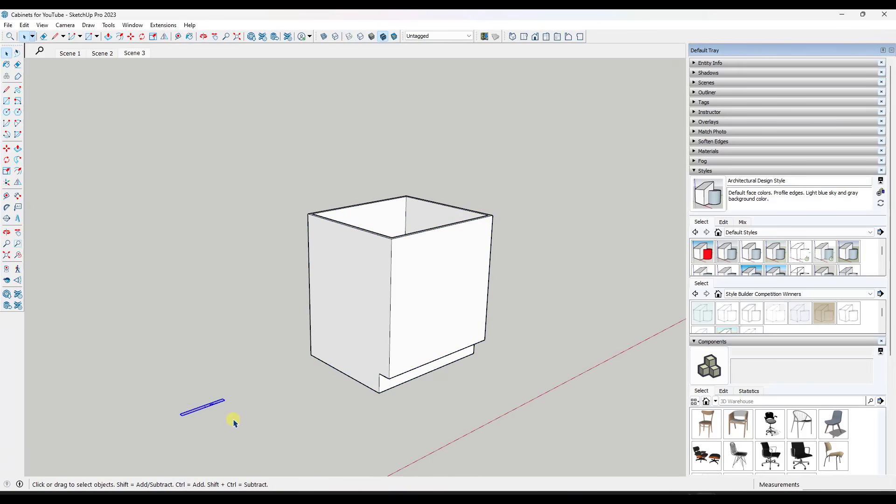
key(m)
click(181, 414)
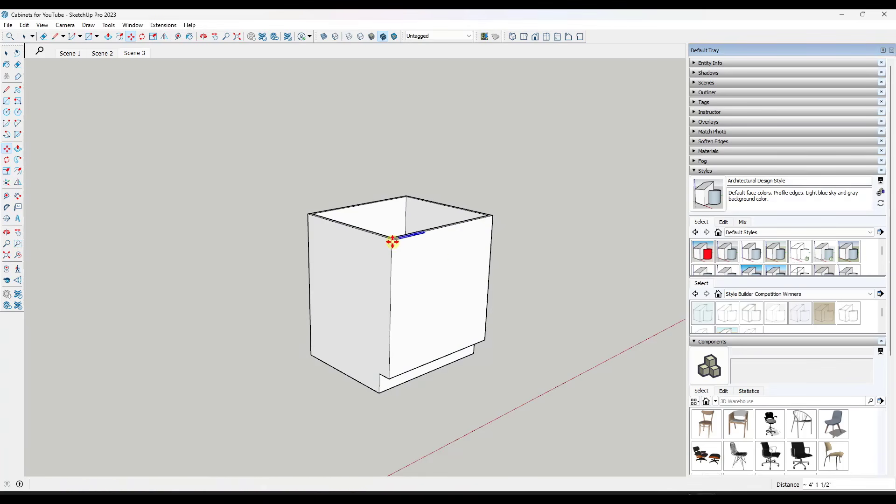
scroll(393, 241, up, 4)
middle_drag(406, 230, 379, 299)
scroll(341, 310, down, 5)
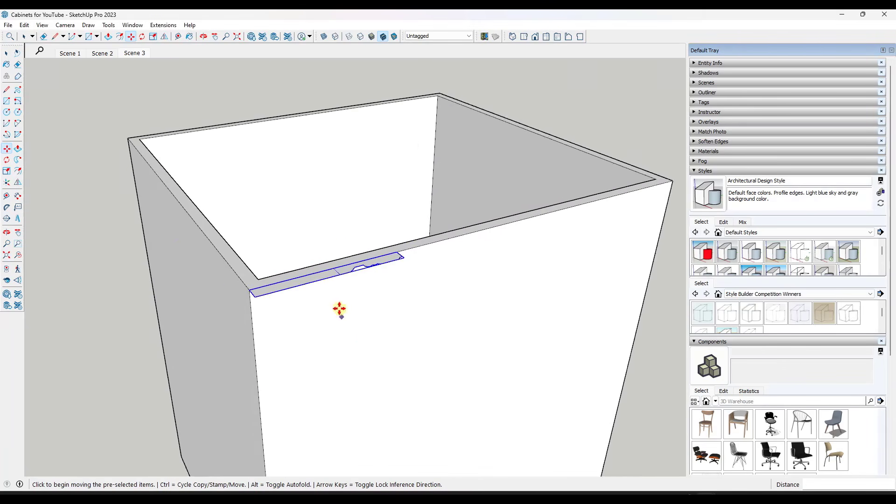
click(304, 332)
key(space)
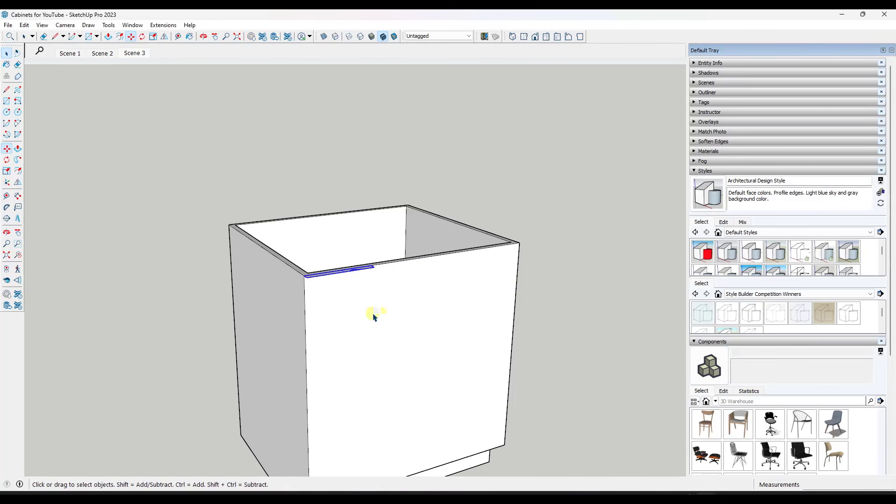
Create a vertical guide at the midpoint of the cabinet front, 1' 3" from its side edge
click(7, 197)
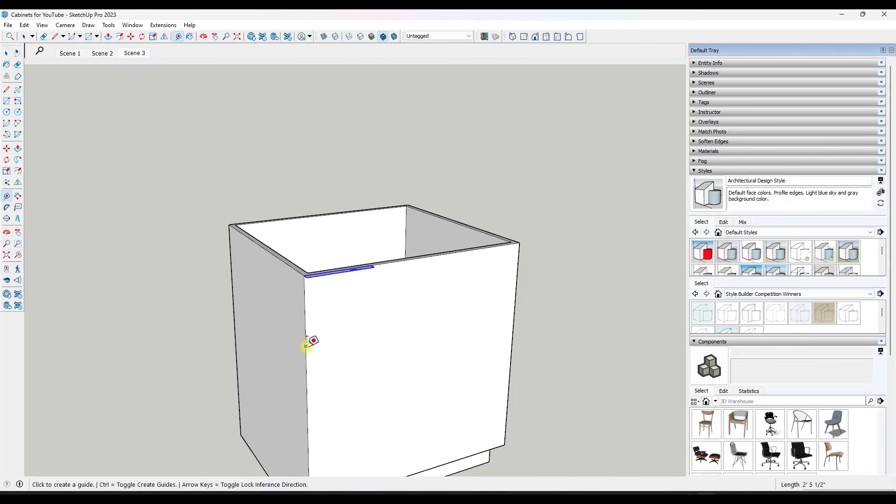
click(306, 346)
click(422, 257)
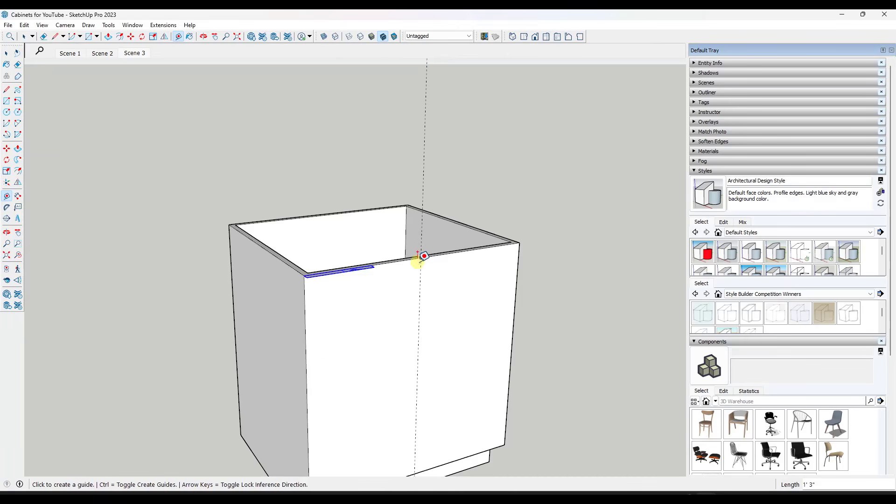
Shift the vertical centre guide slightly along the cabinet's upper front edge, toward the side holding the door profile
middle_drag(372, 282, 370, 303)
scroll(366, 274, up, 3)
key(space)
scroll(366, 275, up, 3)
scroll(364, 290, up, 3)
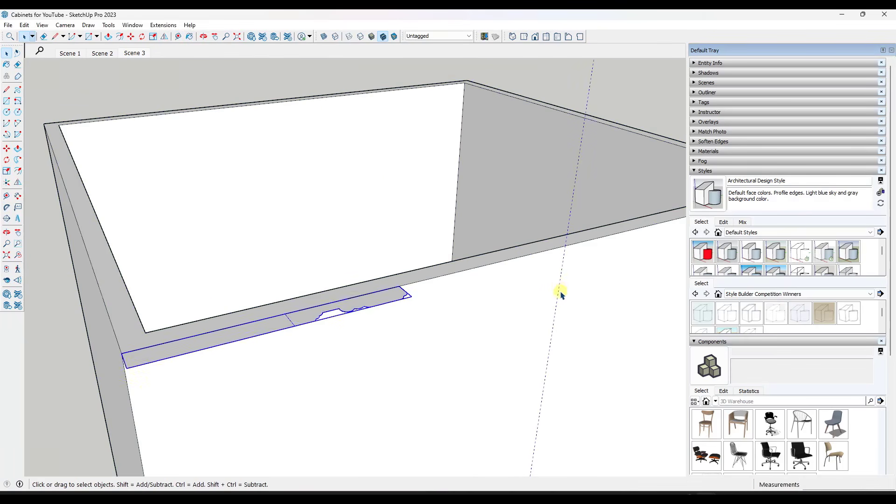
click(561, 288)
click(559, 287)
key(m)
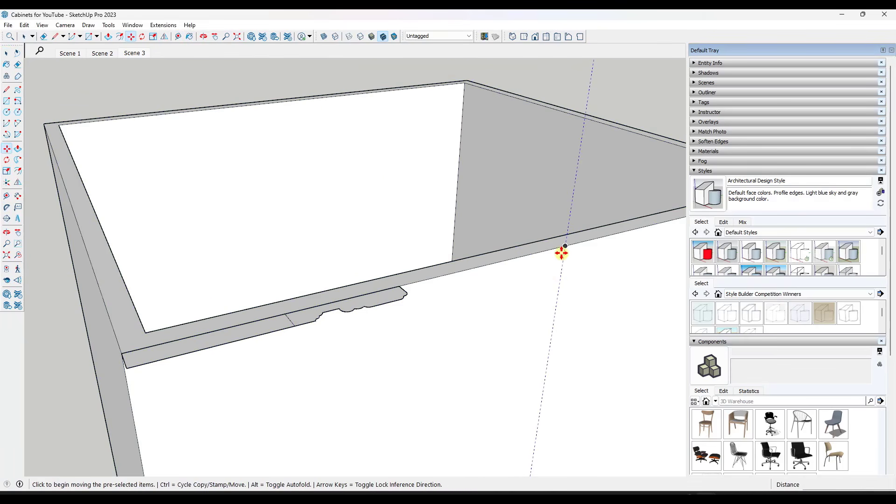
click(564, 250)
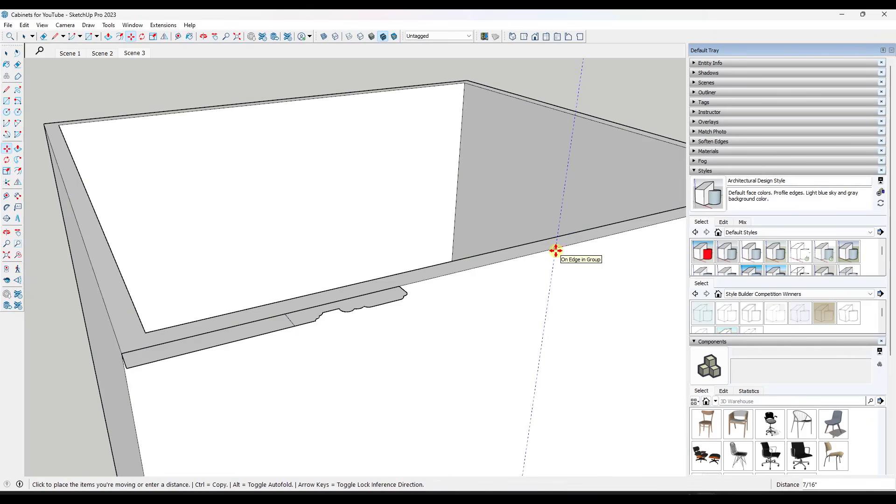
click(556, 251)
key(space)
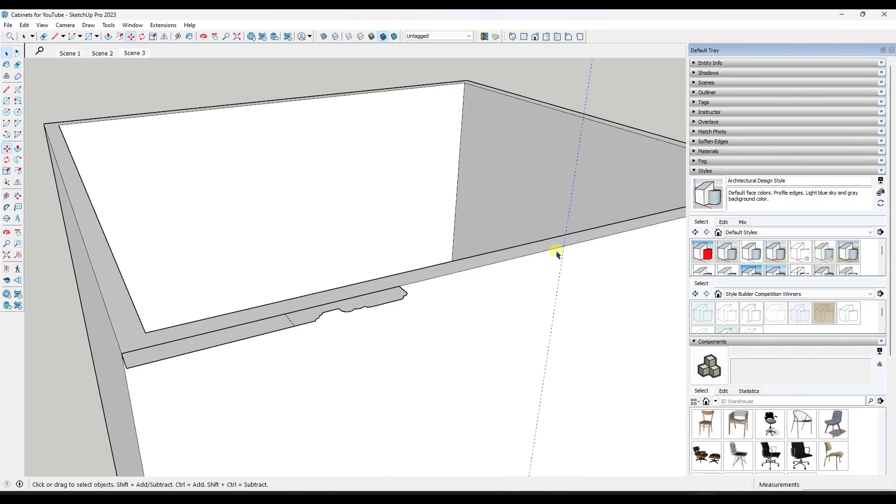
Move the door profile along the cabinet's upper front edge so its moulded outer end meets the centre guide
click(378, 297)
key(m)
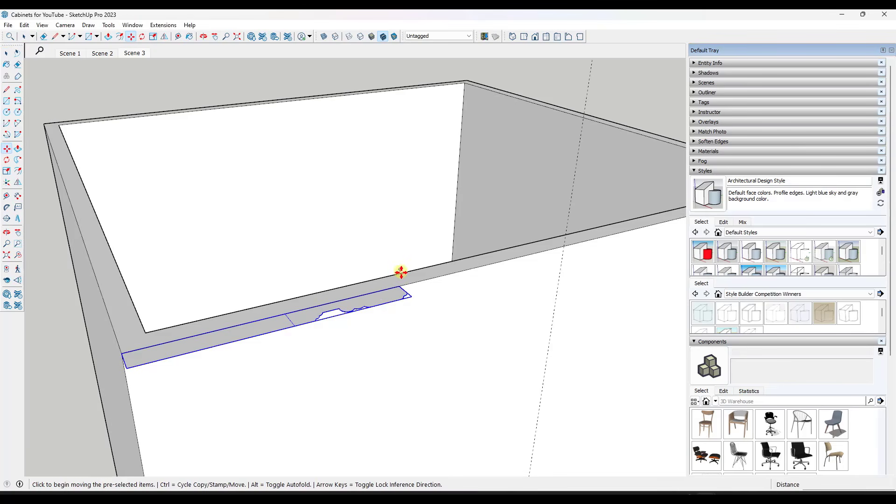
scroll(400, 276, up, 1)
click(410, 296)
click(580, 244)
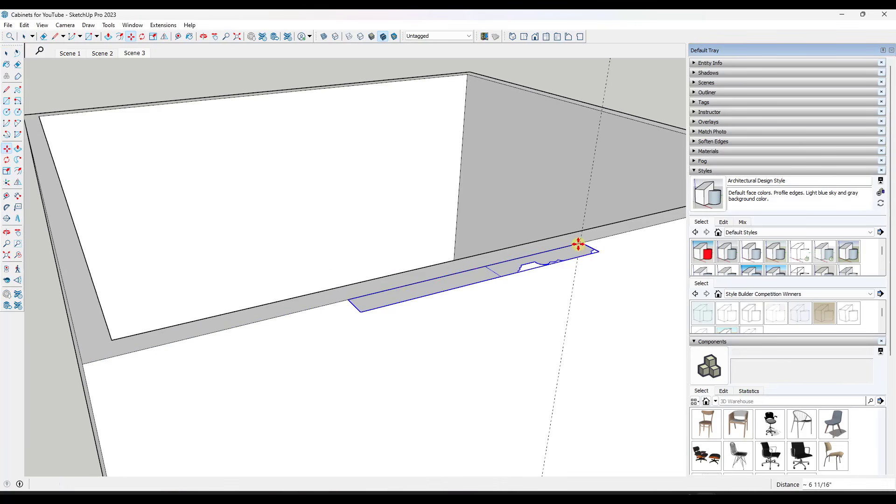
key(space)
middle_drag(396, 291, 339, 240)
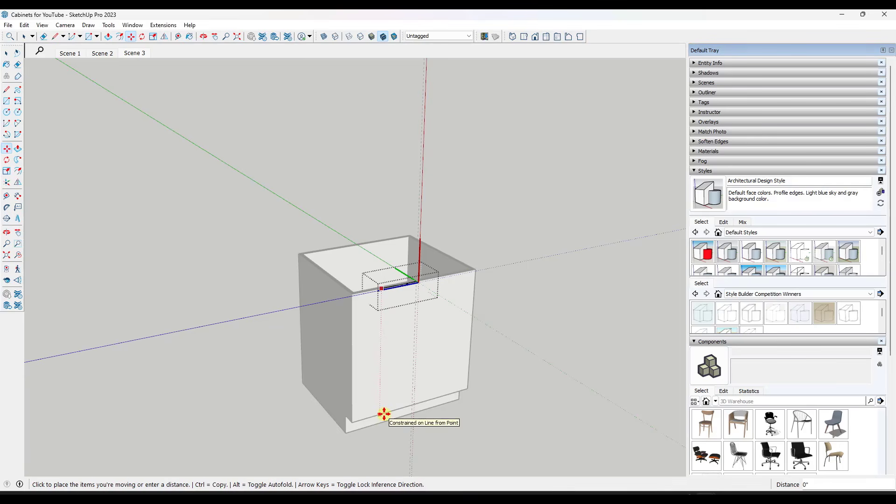
Shorten the door profile by moving its plain inner end edge along the cabinet's upper front edge, toward the centre guide
scroll(383, 286, up, 8)
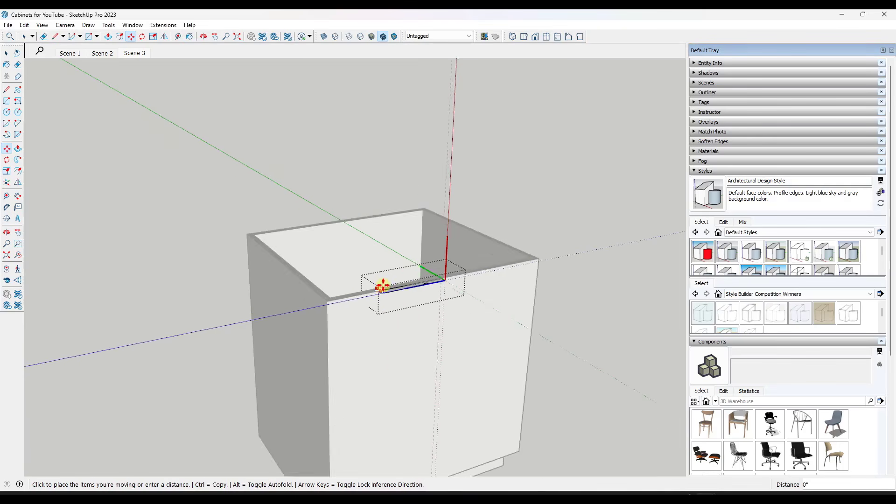
click(400, 292)
key(space)
scroll(434, 304, down, 4)
click(443, 310)
double_click(444, 311)
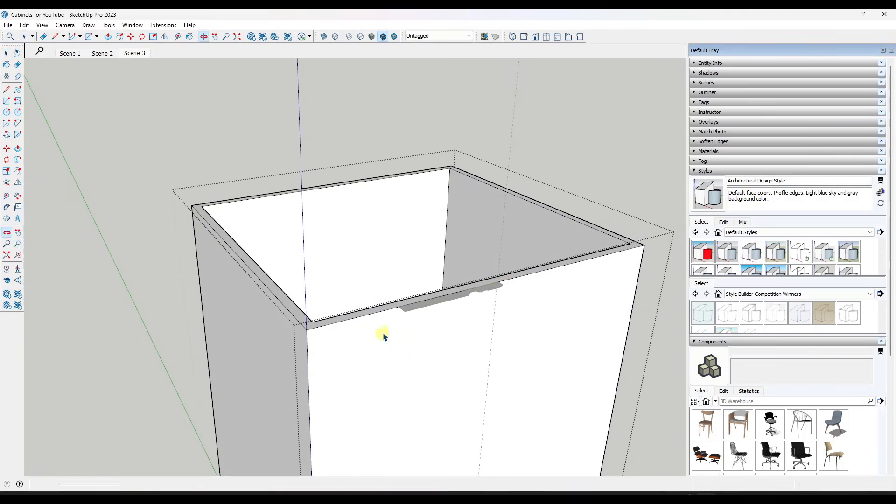
key(l)
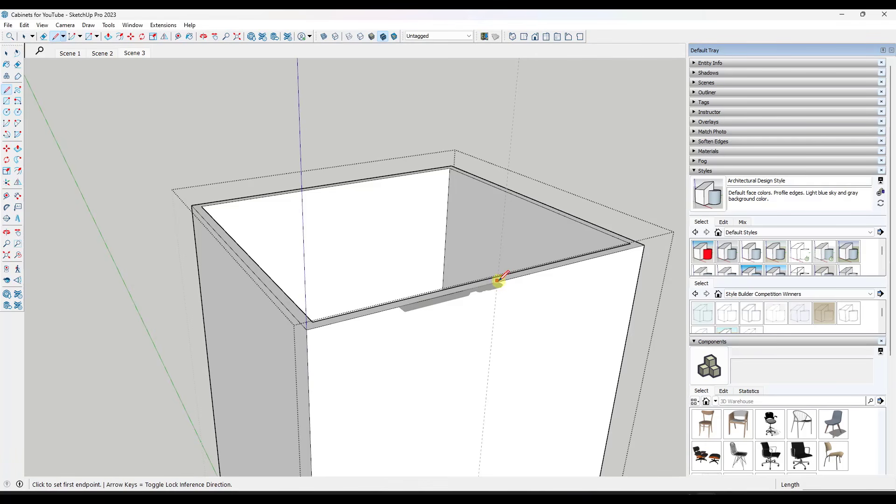
click(499, 282)
key(space)
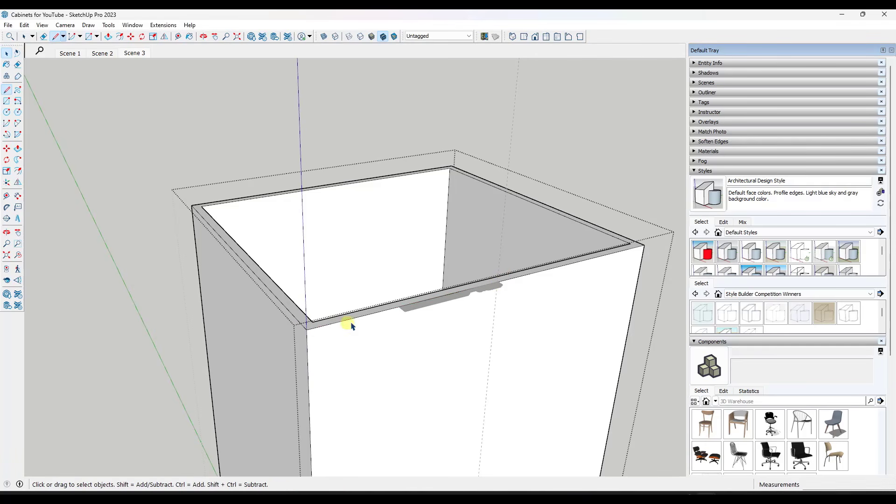
click(417, 332)
click(397, 306)
click(407, 310)
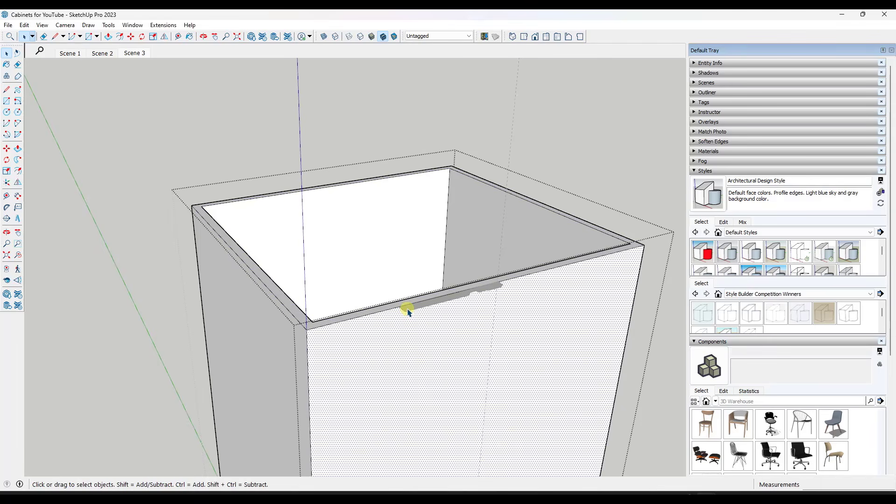
key(Escape)
Open the door profile and shorten it further by moving its plain end edge toward the moulded end
double_click(409, 310)
scroll(394, 303, up, 3)
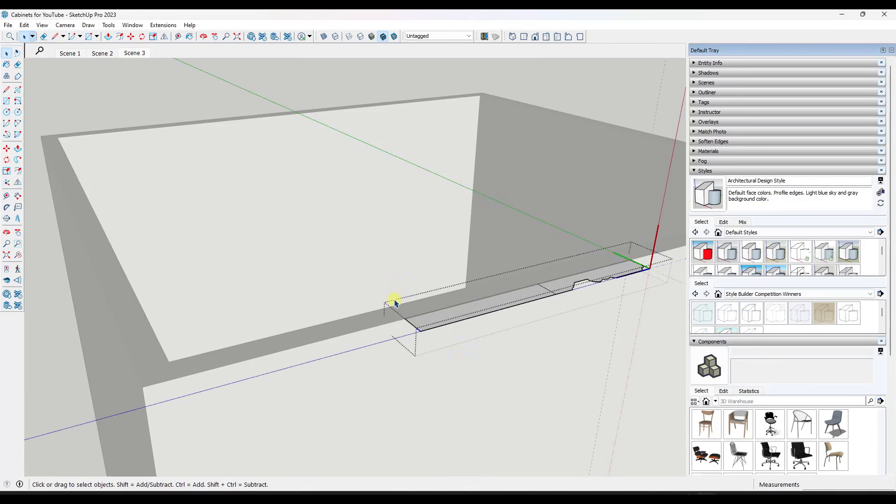
scroll(420, 314, up, 3)
key(m)
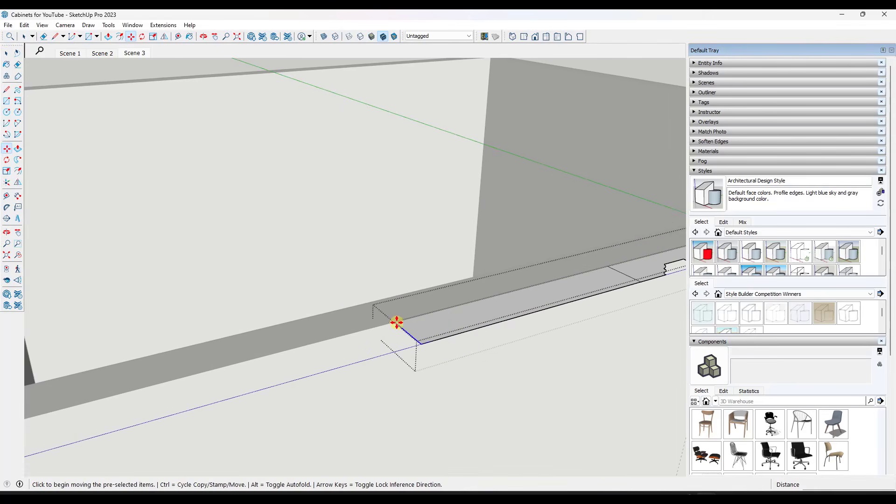
click(397, 323)
click(438, 308)
scroll(372, 307, down, 10)
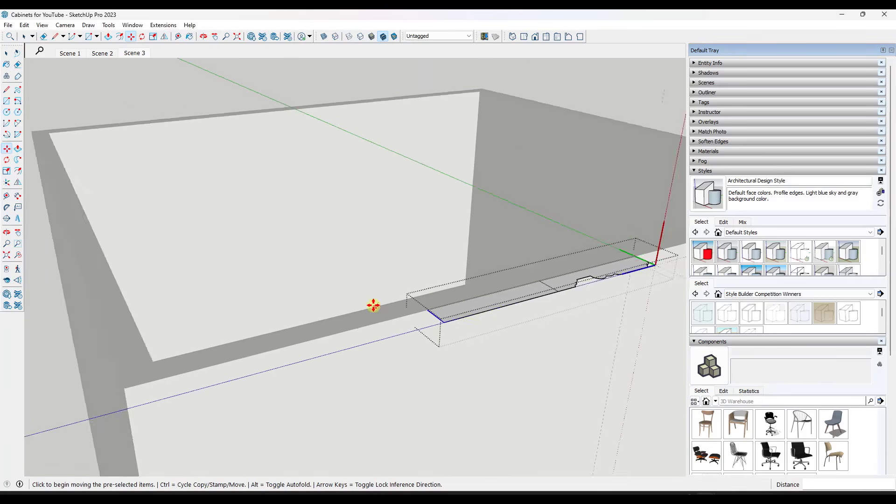
key(space)
middle_drag(520, 310, 422, 279)
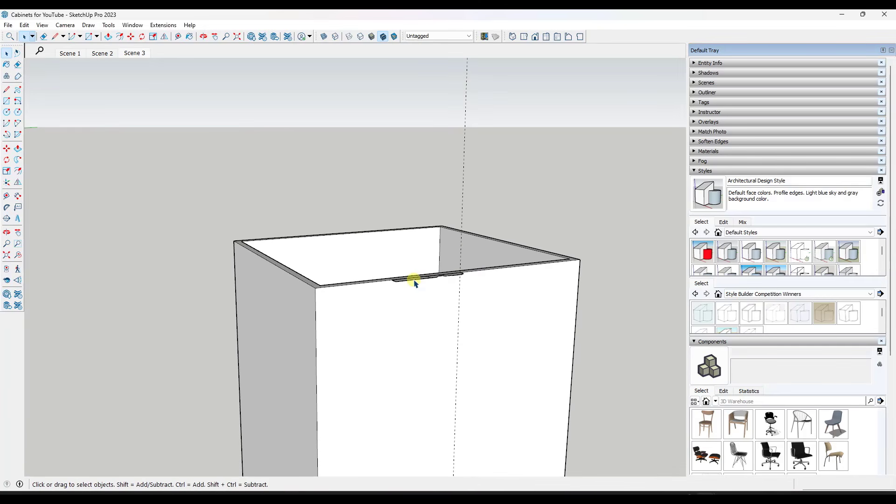
Move the door profile straight down the cabinet front by 1' 2 3/4", level with the midpoint of the front's side edge
key(m)
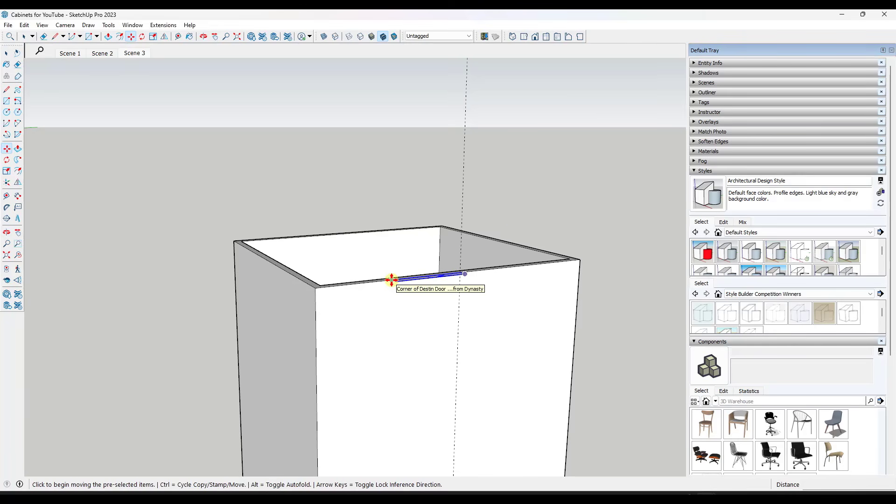
click(392, 280)
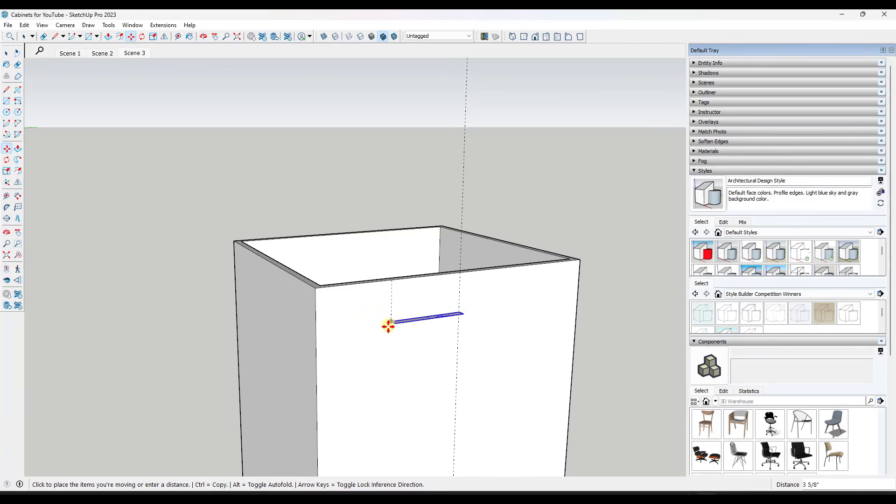
scroll(388, 378, down, 2)
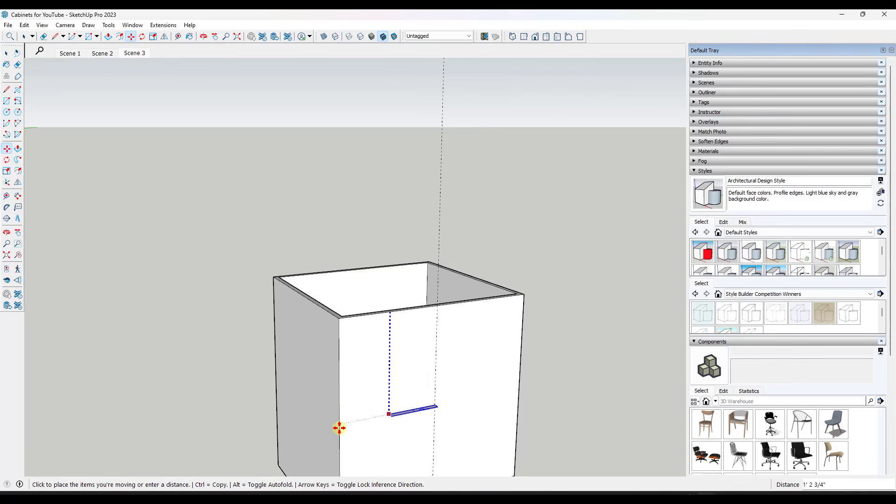
click(339, 428)
key(space)
Draw a door rectangle from the cabinet front's upper side corner to where the centre guide meets the front's lower edge
scroll(390, 299, down, 3)
key(r)
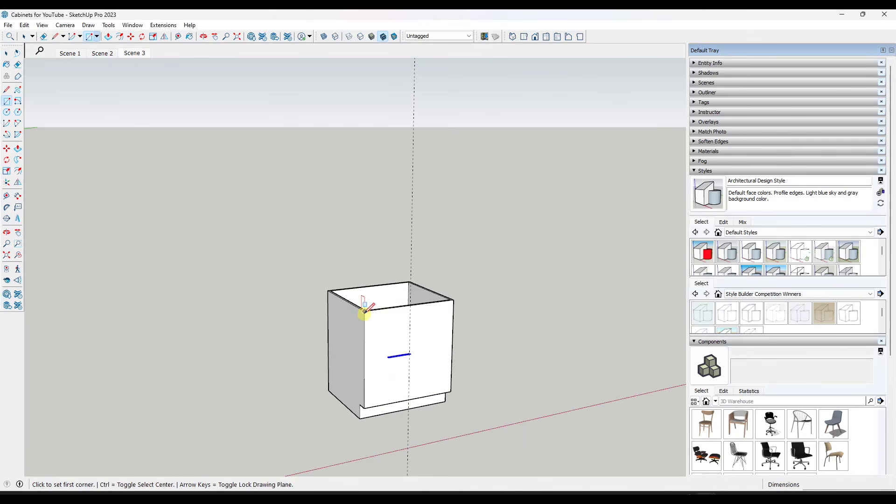
click(365, 312)
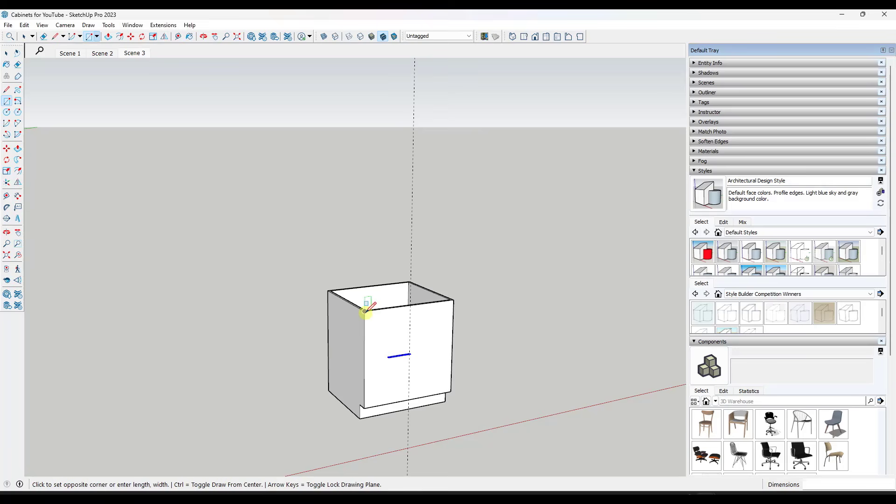
click(408, 399)
key(space)
Move the door rectangle's vertical centre edge 1/16" so that it lies on the centre guide
scroll(405, 363, up, 2)
scroll(404, 363, up, 4)
middle_drag(385, 347, 412, 379)
scroll(405, 360, up, 3)
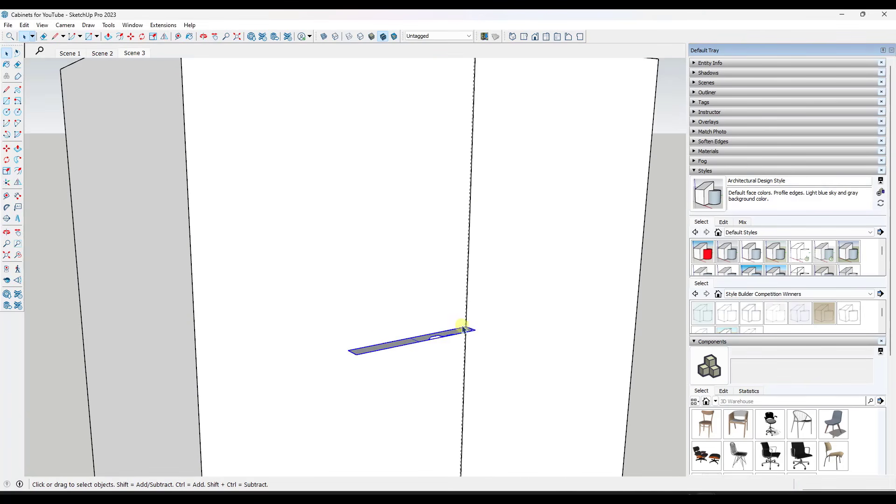
scroll(473, 322, up, 5)
scroll(414, 319, down, 6)
scroll(406, 366, up, 4)
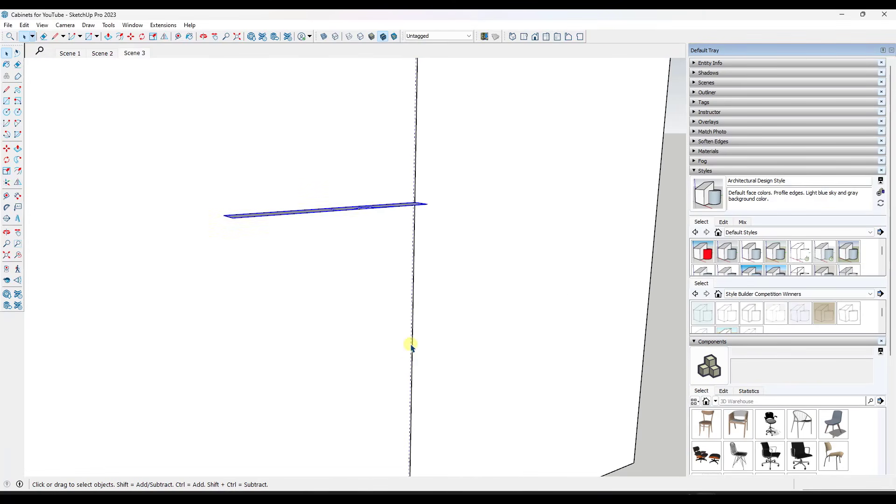
scroll(413, 344, up, 4)
scroll(412, 344, down, 5)
scroll(394, 411, up, 2)
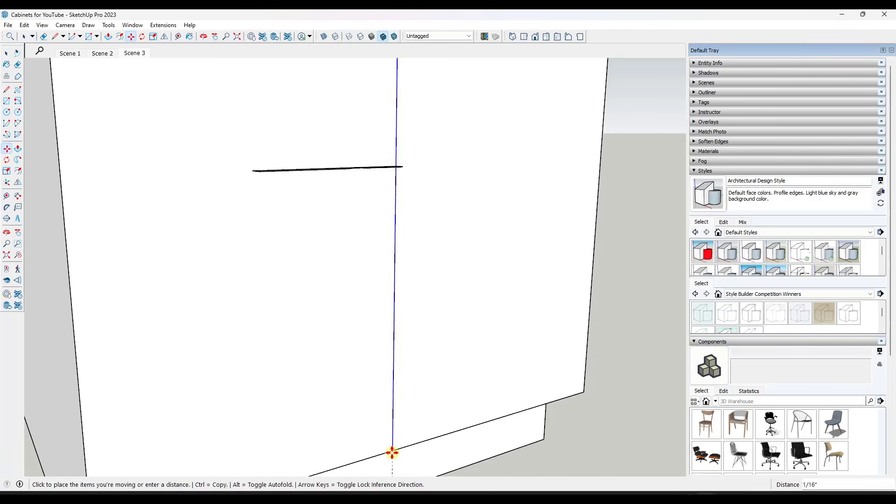
scroll(394, 448, down, 5)
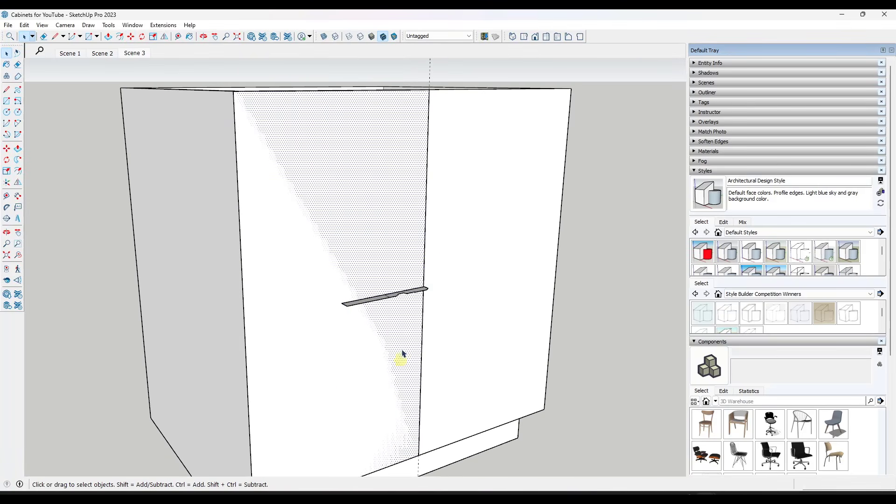
scroll(374, 309, up, 2)
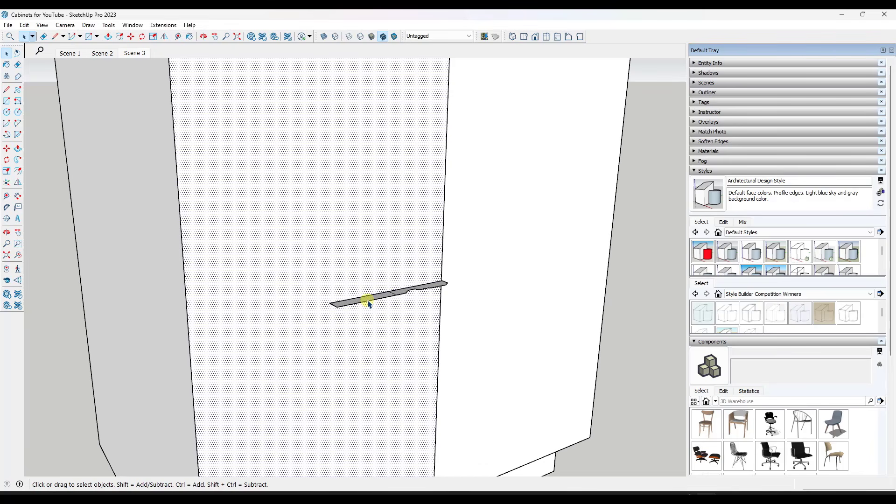
double_click(369, 302)
middle_drag(370, 301, 384, 397)
scroll(395, 293, up, 5)
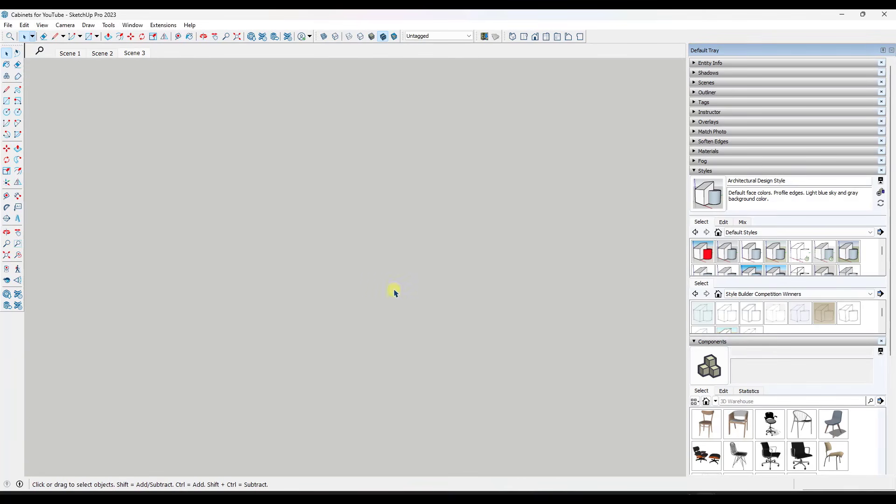
click(18, 257)
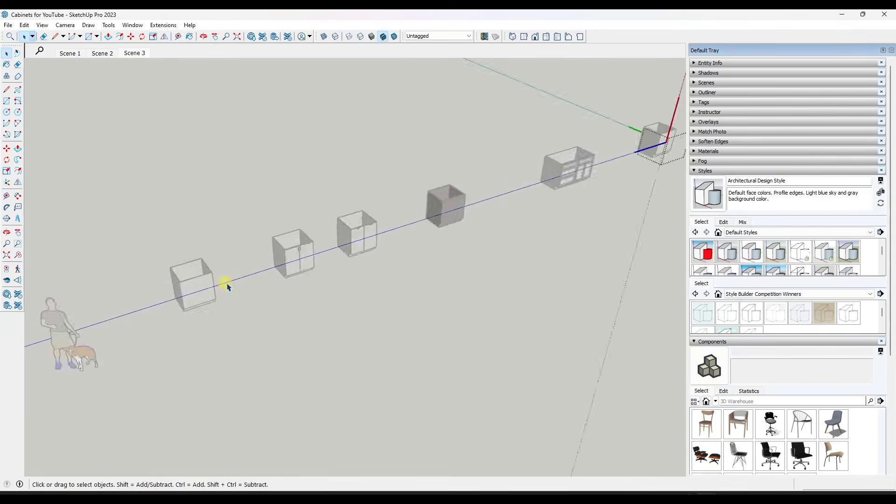
scroll(391, 276, up, 8)
click(386, 279)
scroll(386, 279, down, 1)
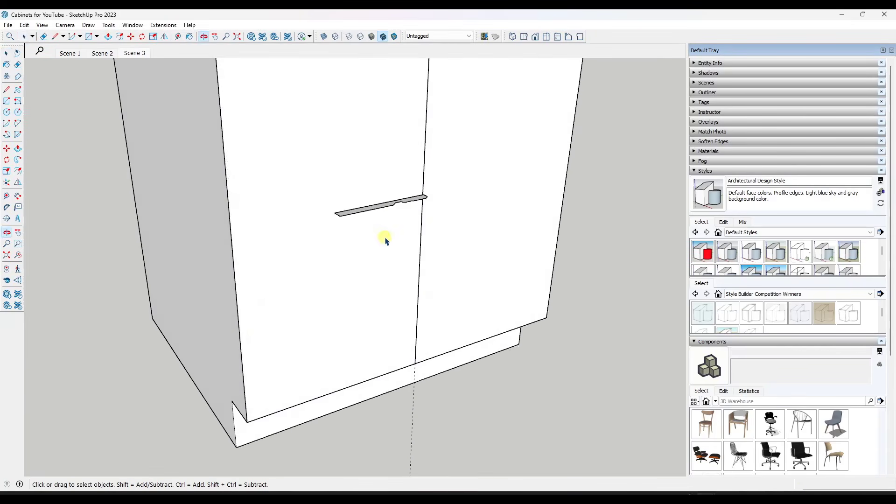
Use Follow Me with the half-front door face as path to extrude the profile inside its component into a moulded door
click(18, 161)
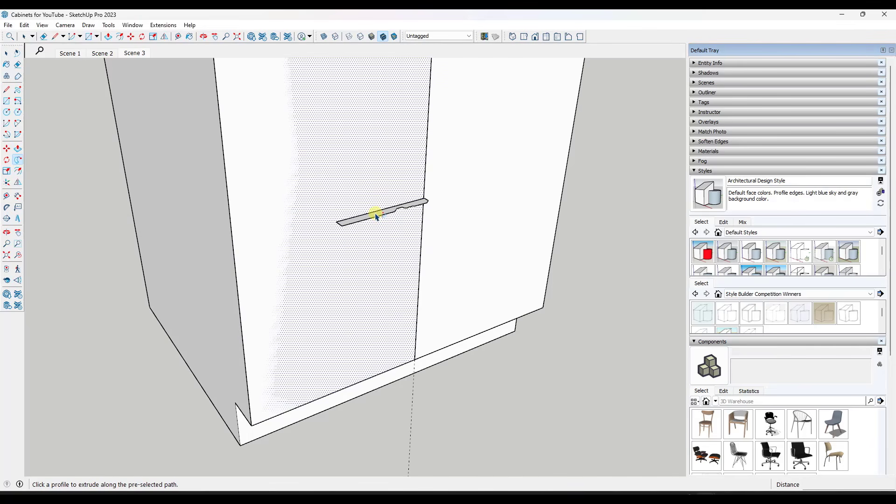
scroll(380, 218, up, 1)
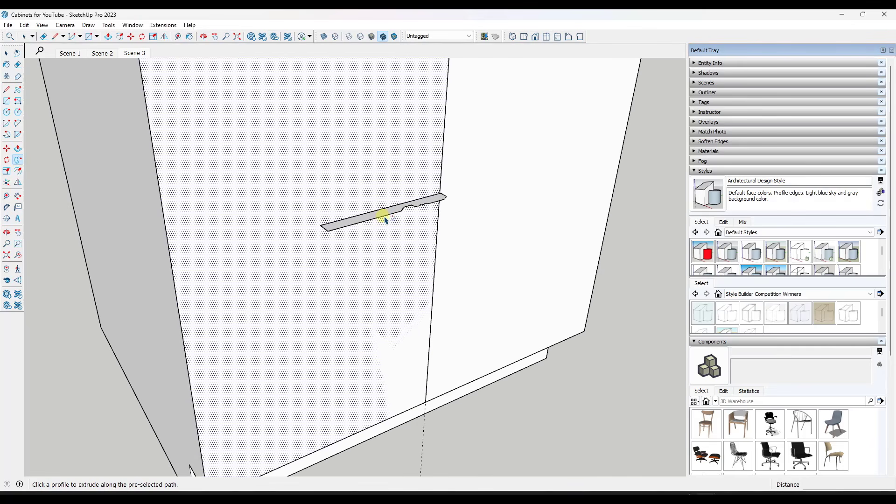
right_click(351, 223)
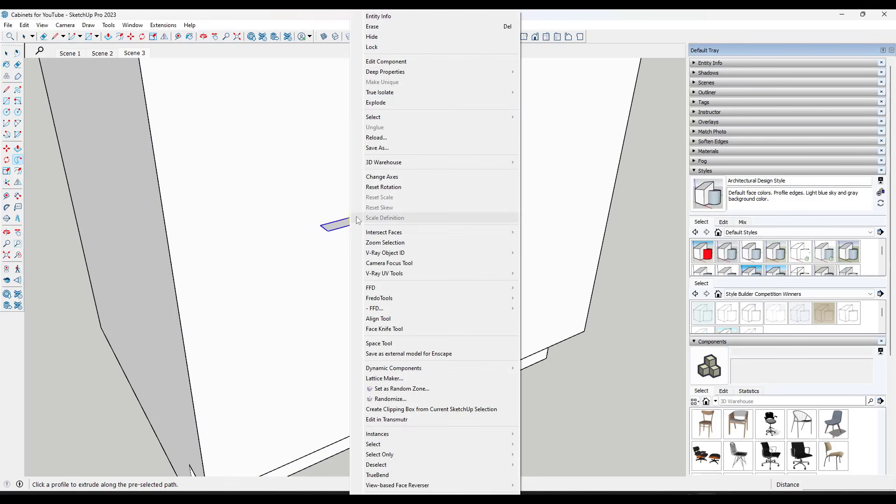
click(396, 61)
click(400, 208)
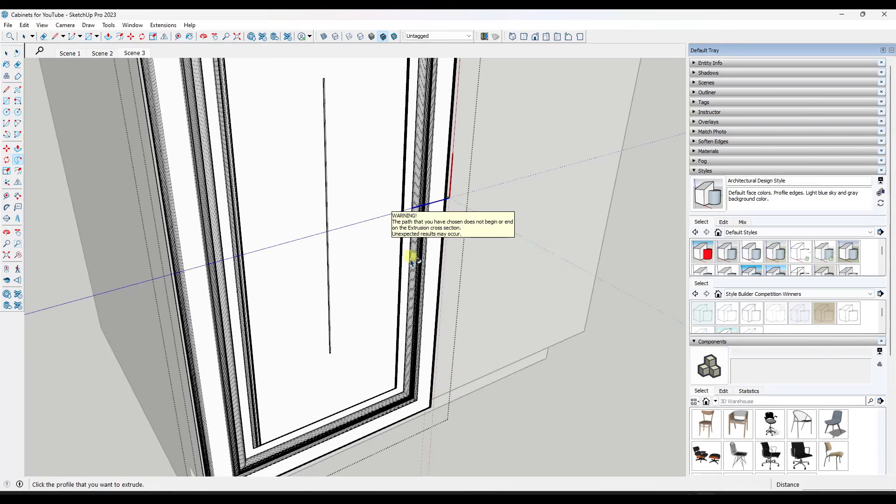
scroll(417, 267, down, 5)
key(space)
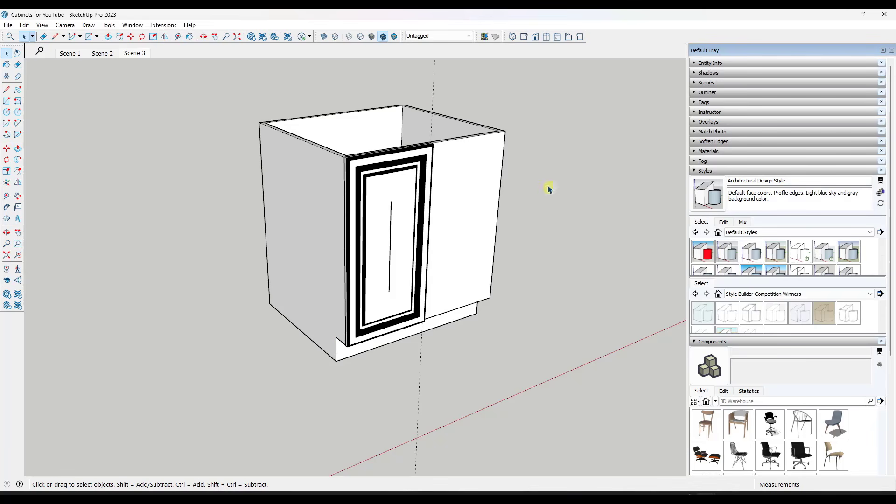
scroll(388, 273, up, 2)
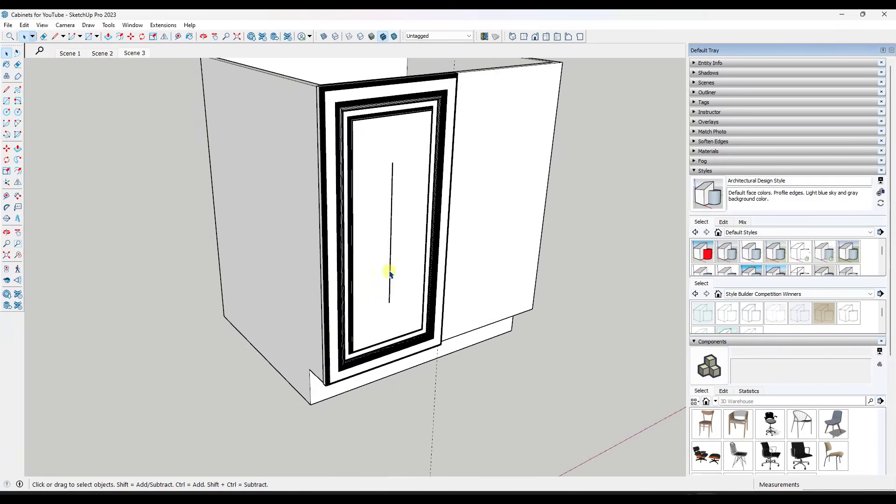
scroll(389, 274, up, 2)
click(399, 262)
double_click(393, 258)
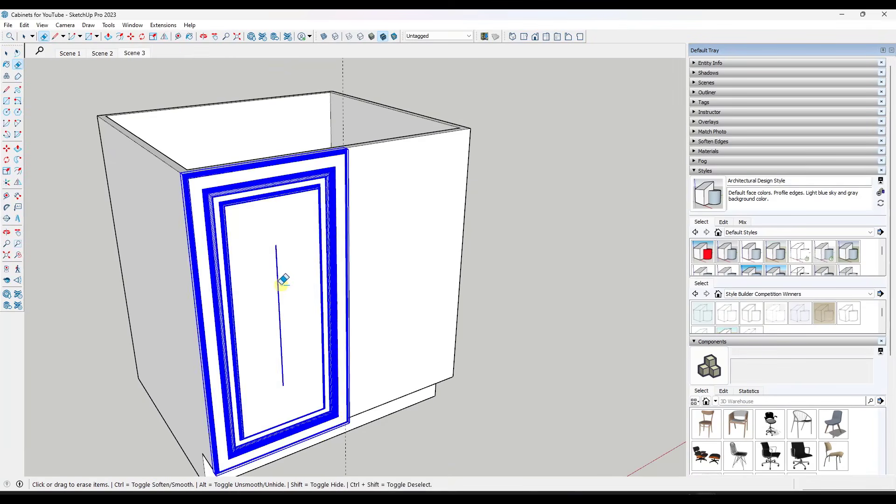
click(283, 280)
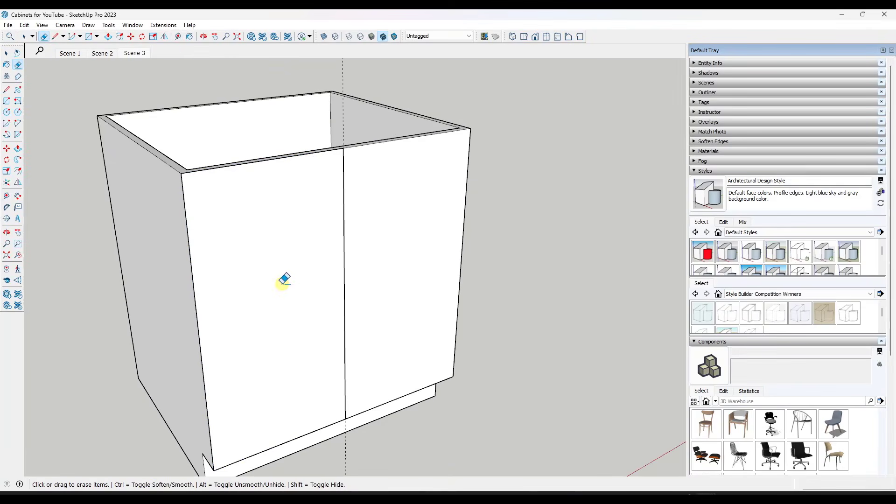
key(ctrl+z)
Open the door component and erase the leftover vertical line in the middle of the door panel
double_click(280, 286)
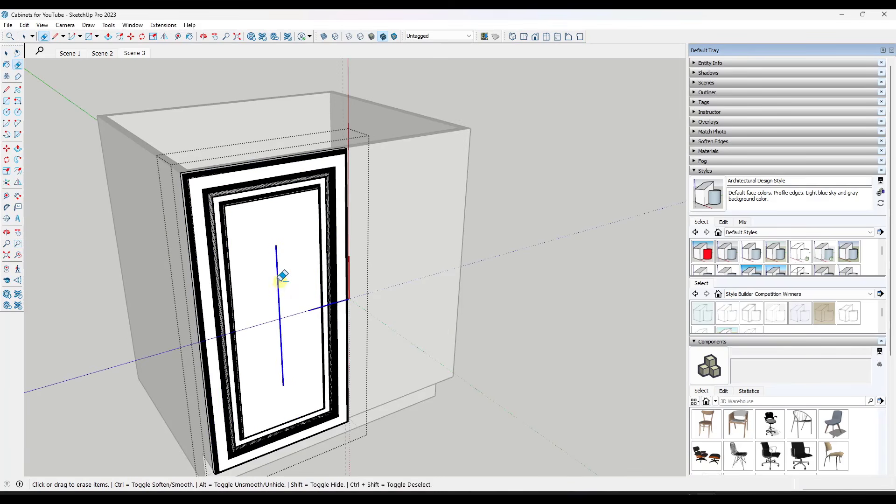
key(e)
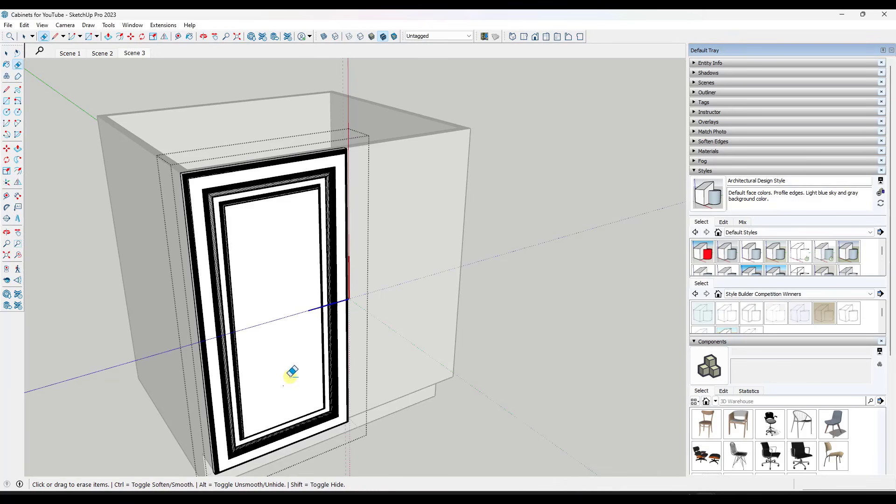
key(space)
scroll(475, 362, down, 1)
Examine the door's moulding up close and the whole door on the cabinet front
mouse_move(476, 362)
middle_down()
mouse_move(462, 348)
mouse_move(467, 306)
middle_up()
scroll(395, 283, up, 8)
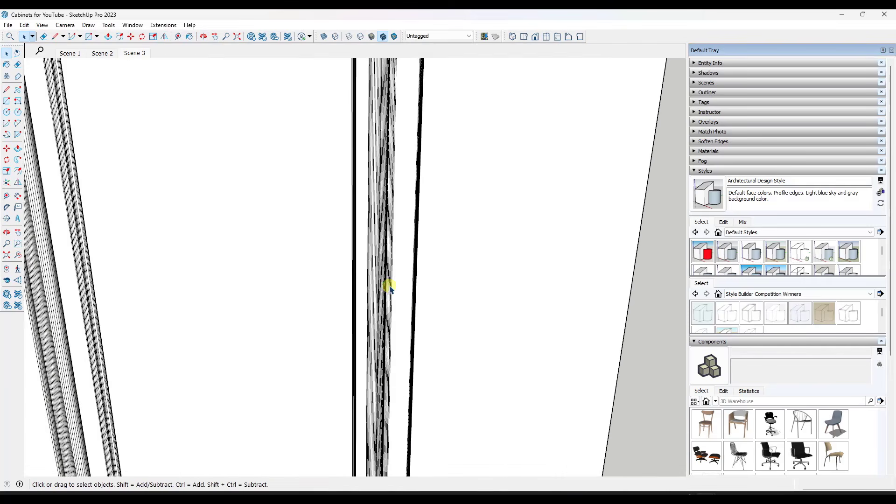
middle_drag(386, 287, 380, 260)
scroll(380, 260, down, 10)
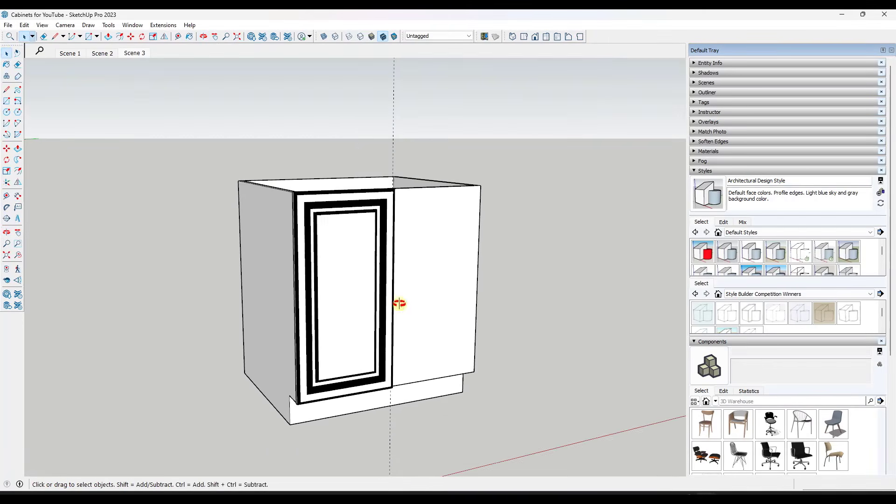
middle_drag(385, 328, 431, 322)
key(space)
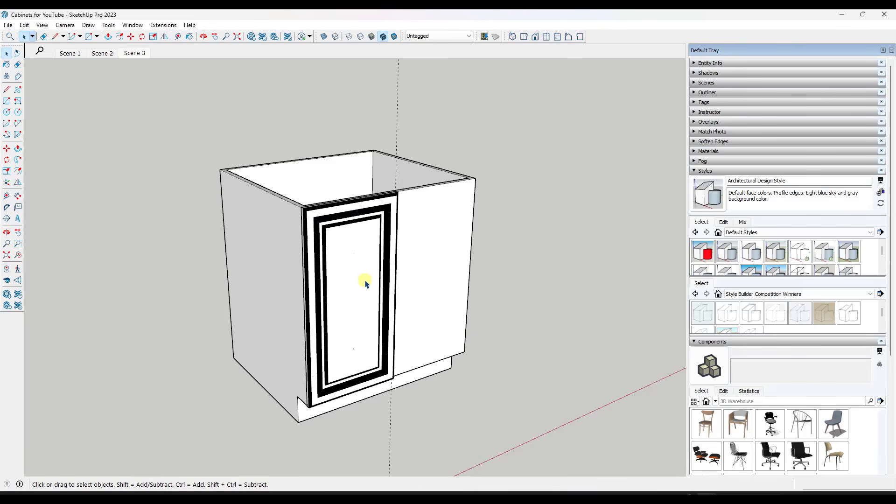
Copy the moulded door 1' 3" along the cabinet front, from the centre guide to the outer corner, to cover the other half
click(386, 270)
middle_drag(386, 269, 389, 246)
key(m)
scroll(398, 195, up, 3)
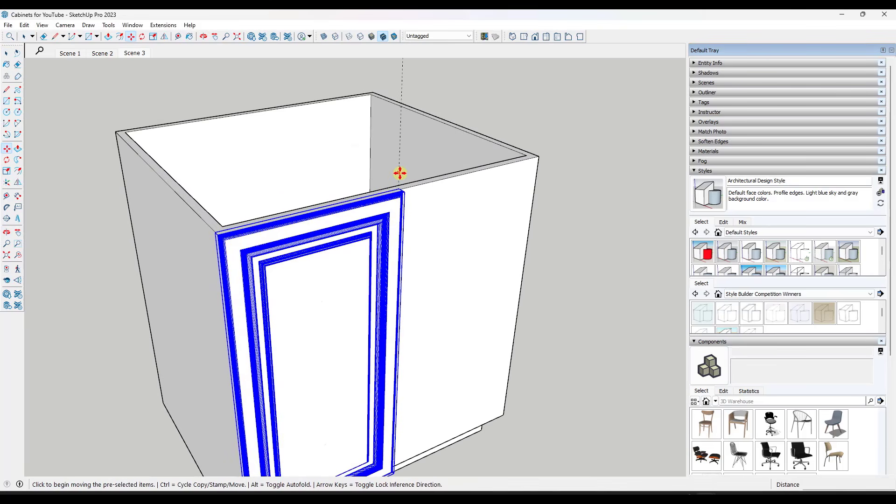
key(ctrl)
click(398, 184)
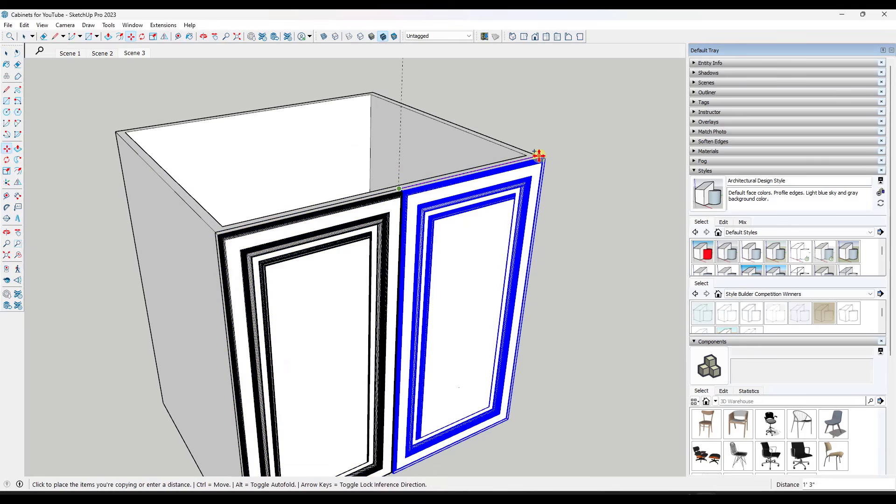
click(537, 153)
scroll(426, 260, down, 3)
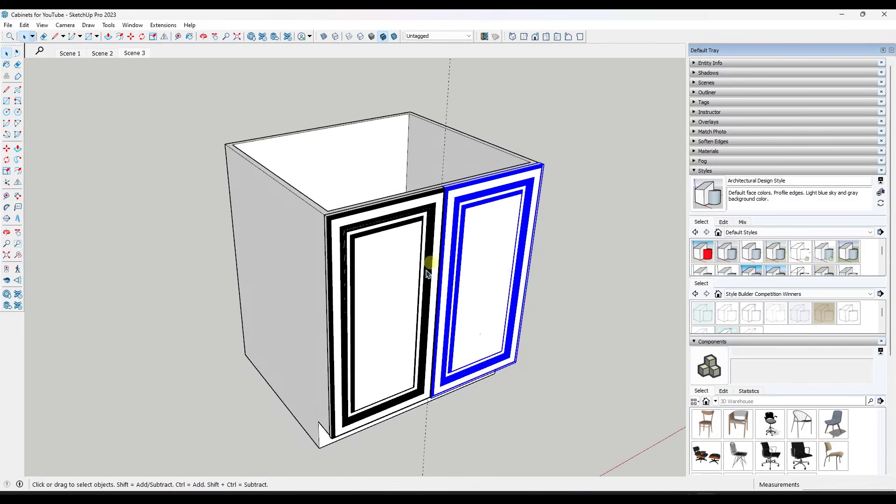
middle_drag(426, 260, 429, 230)
key(space)
Open the door component, select all its geometry and soften its edges at 20 degrees with coplanar softening on
click(392, 246)
double_click(394, 283)
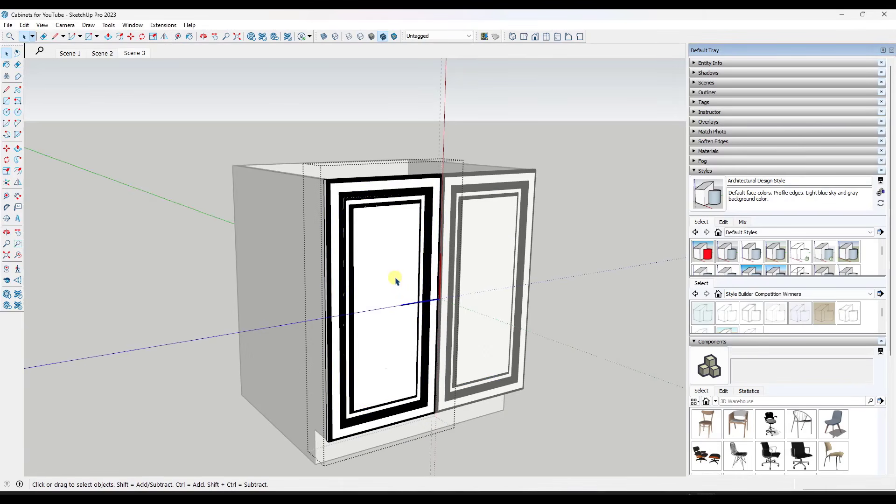
triple_click(395, 280)
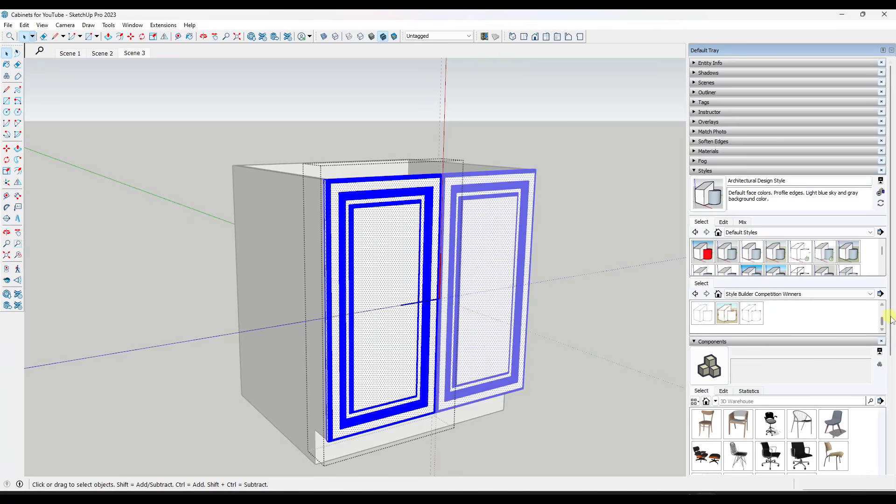
scroll(890, 322, down, 3)
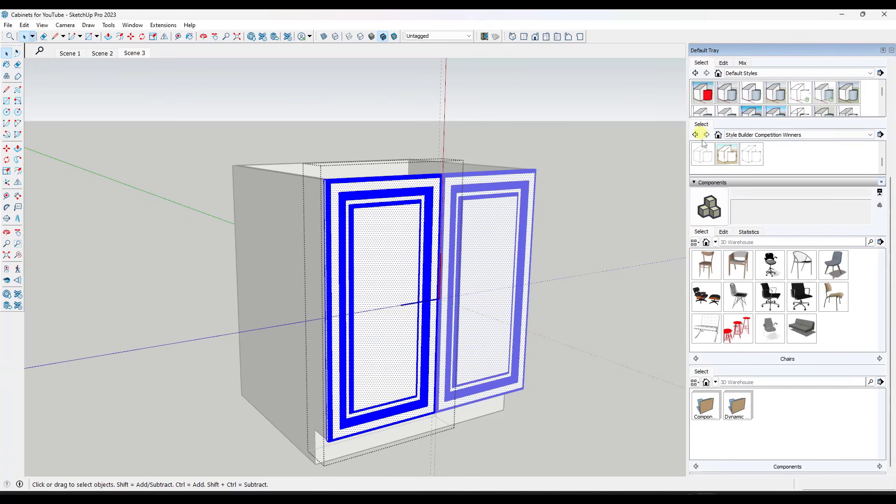
click(696, 181)
click(696, 172)
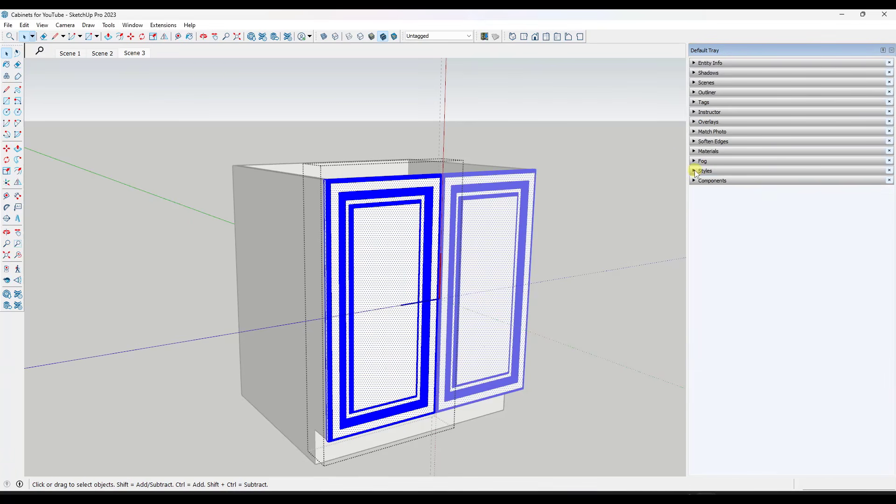
click(693, 140)
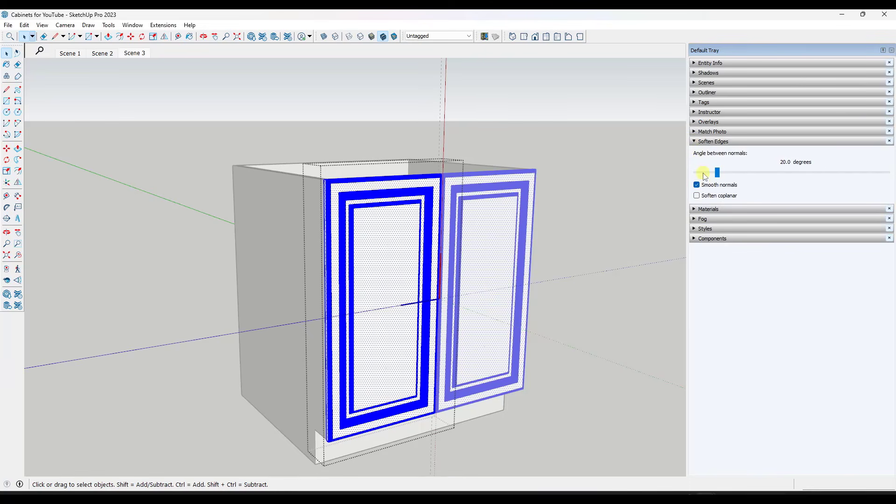
click(697, 196)
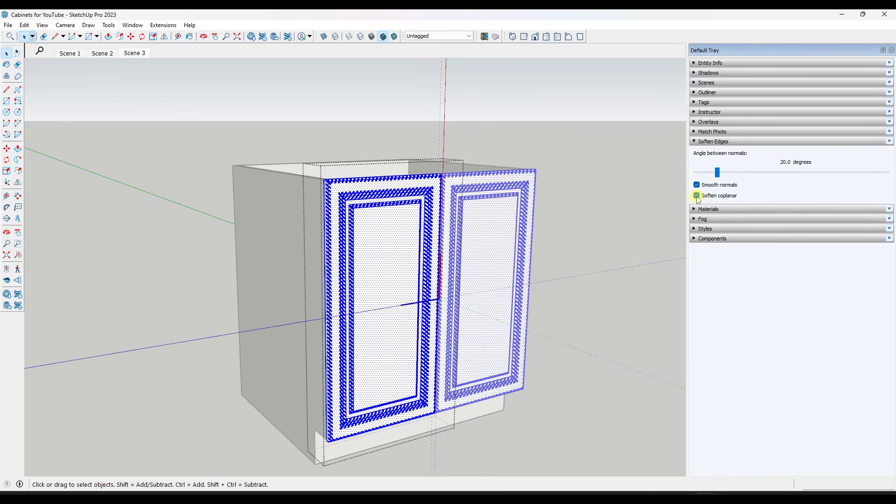
Close the door component and examine both moulded doors on the cabinet front from several angles
click(606, 313)
scroll(427, 277, down, 2)
scroll(546, 301, up, 3)
scroll(458, 202, down, 3)
scroll(450, 271, up, 3)
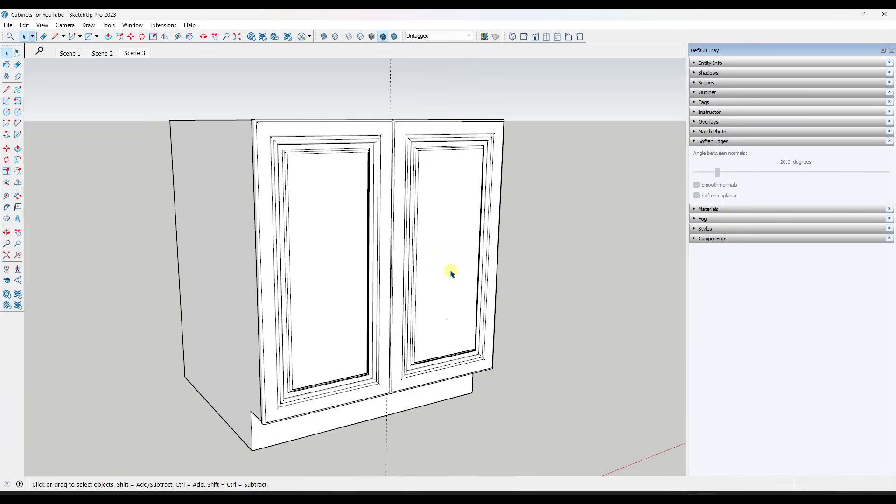
middle_drag(451, 273, 448, 286)
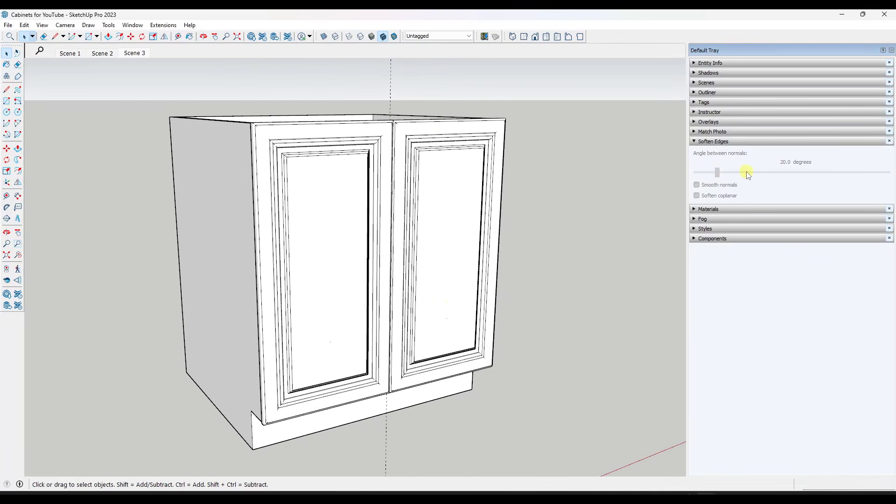
middle_drag(396, 244, 406, 136)
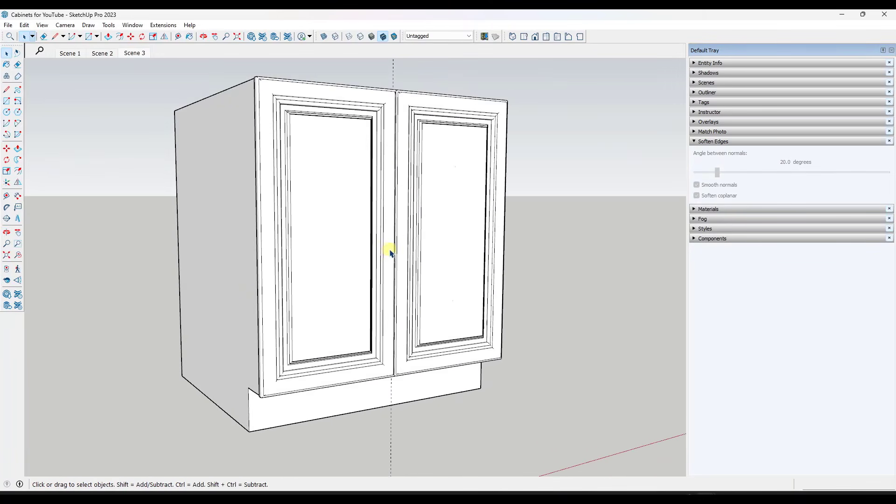
middle_drag(390, 252, 340, 260)
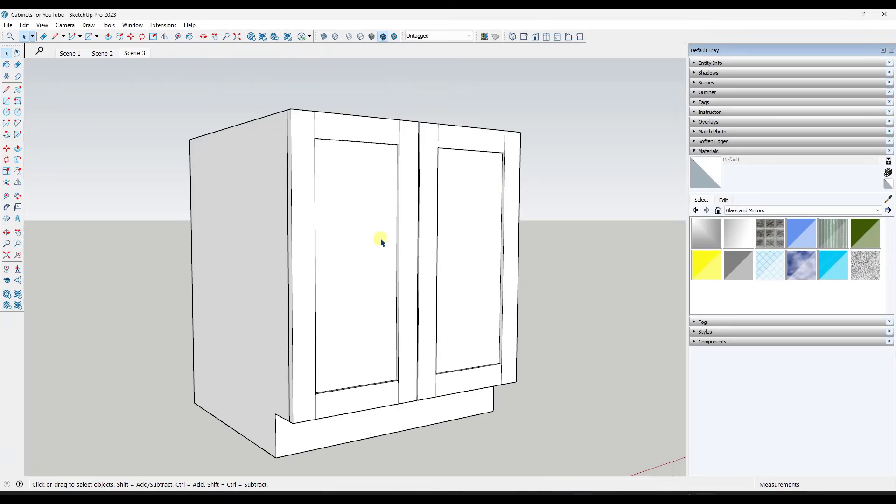
double_click(380, 240)
middle_drag(269, 250, 454, 256)
click(250, 262)
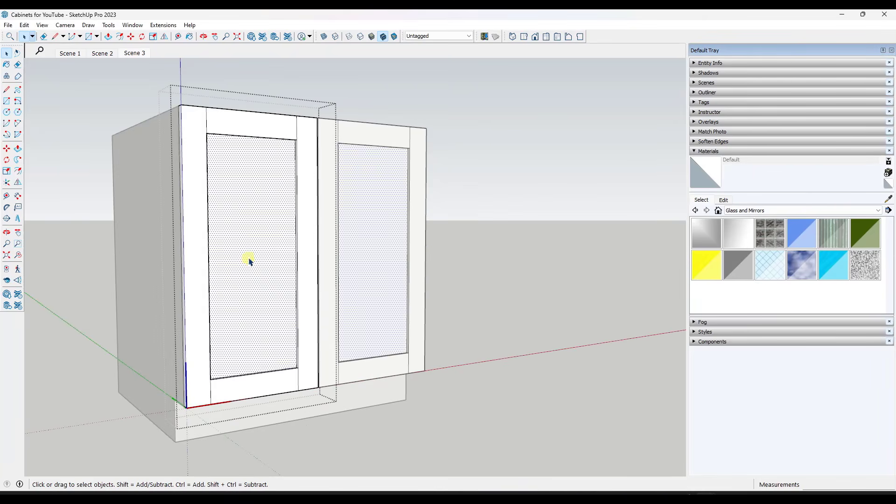
middle_drag(345, 247, 276, 251)
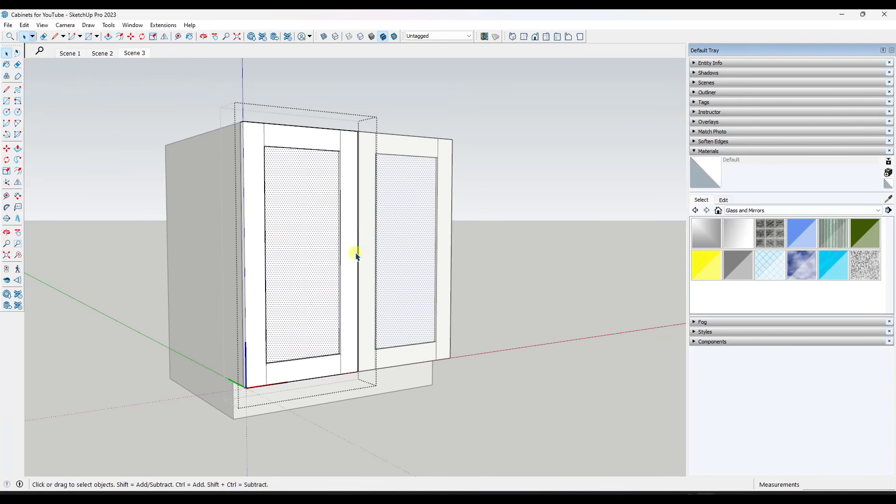
middle_drag(314, 261, 544, 237)
click(544, 236)
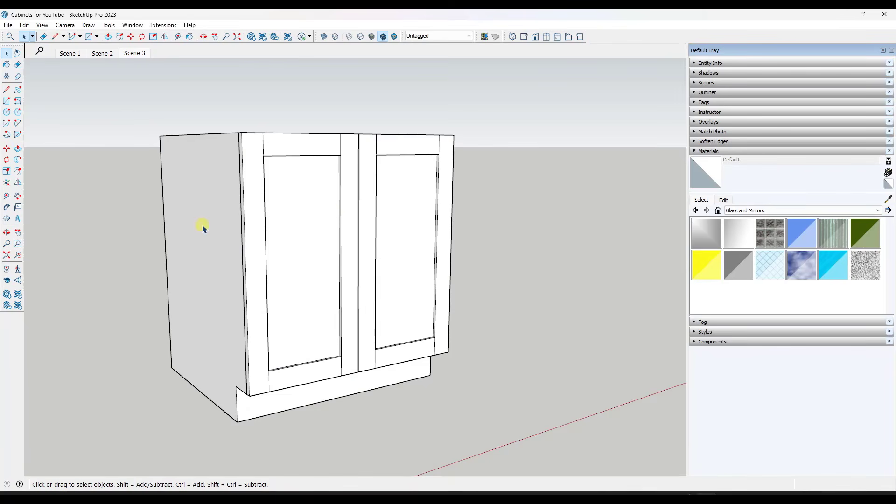
Open the shaker door component, delete its recessed centre panel and close the component
double_click(312, 239)
click(300, 226)
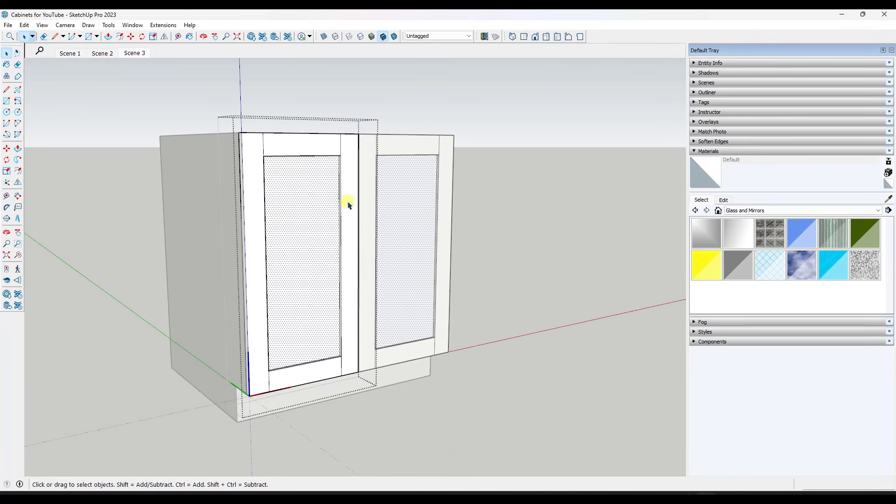
scroll(506, 201, down, 10)
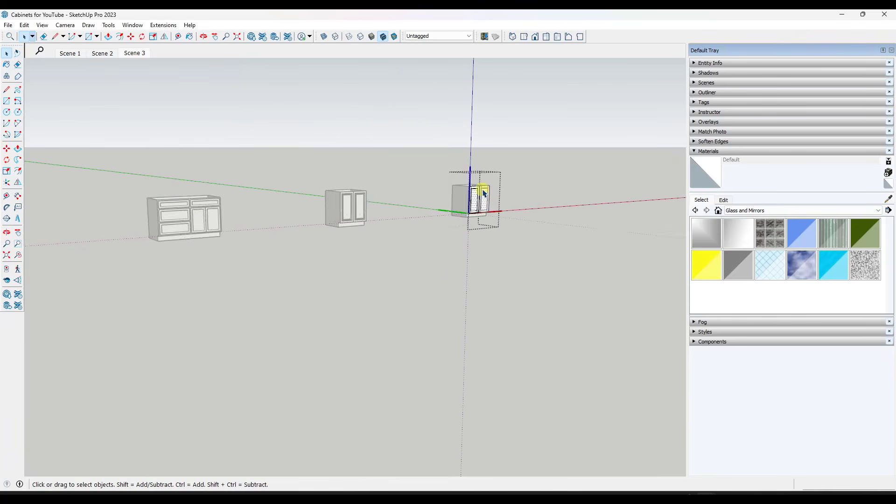
scroll(507, 186, up, 10)
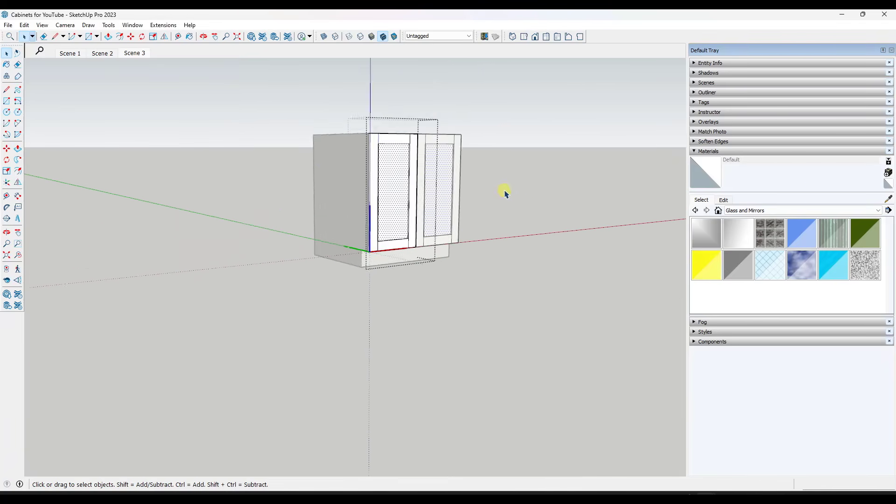
middle_drag(376, 180, 367, 187)
click(364, 185)
key(Delete)
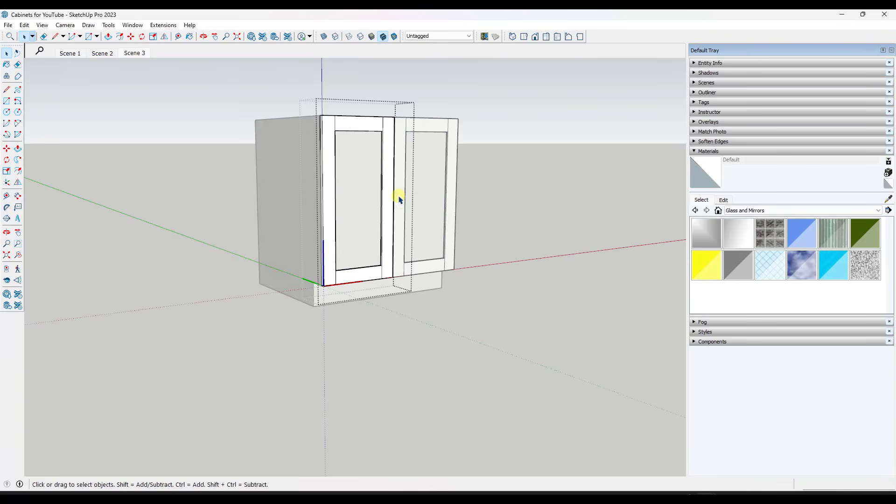
middle_drag(413, 207, 417, 212)
key(Escape)
Hide the cabinet box behind the shaker doors
click(285, 142)
right_click(285, 141)
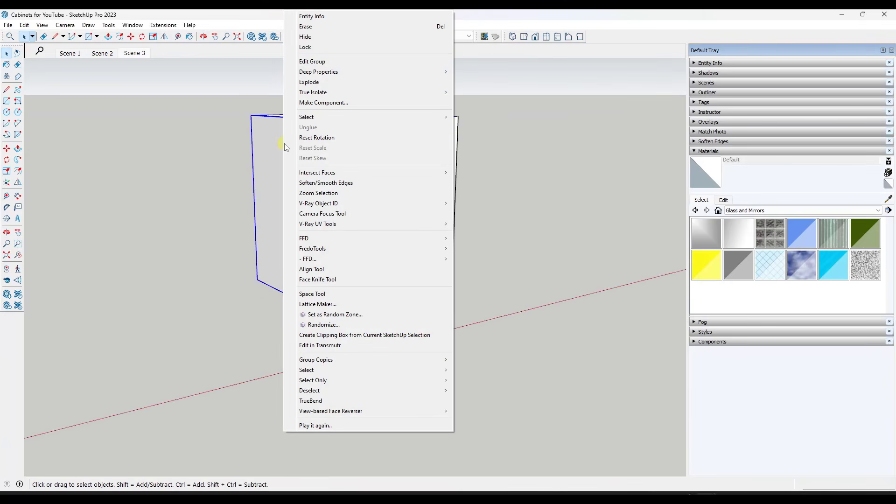
click(311, 36)
scroll(467, 144, up, 3)
middle_drag(467, 145, 366, 173)
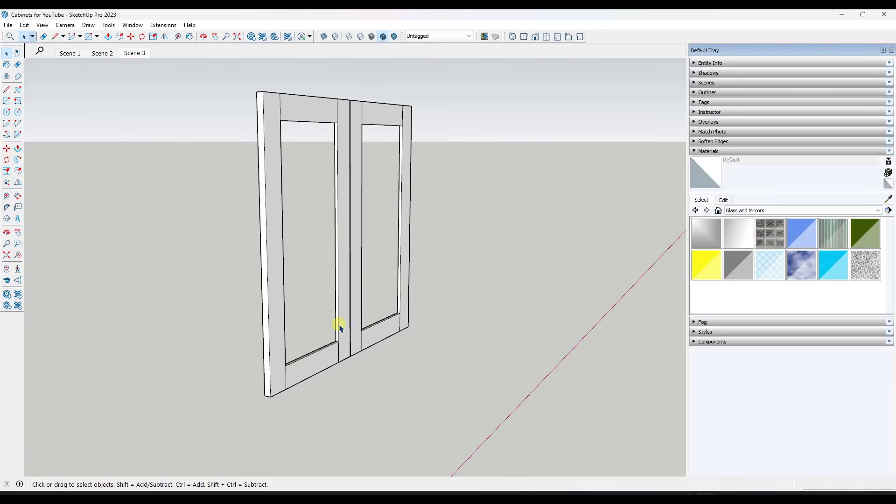
Draw a vertical line down the stile's inner face, starting at the midpoint of its top edge below the rail
scroll(402, 296, up, 5)
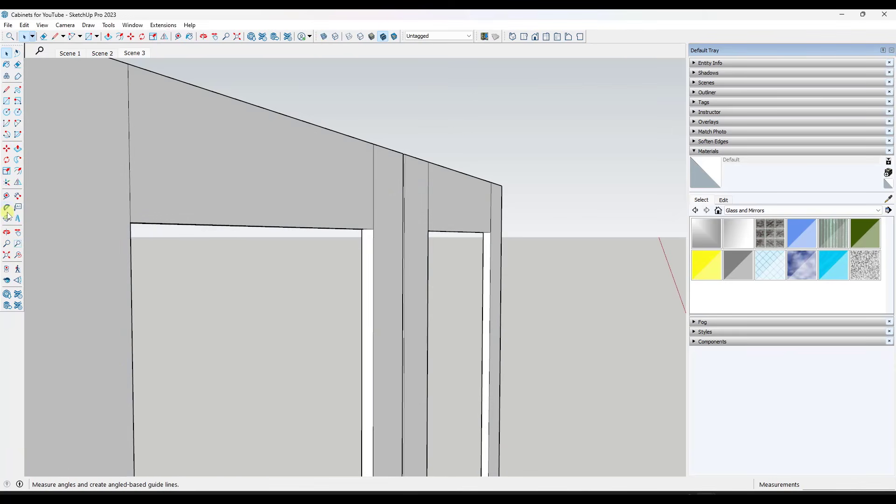
click(16, 245)
drag(342, 213, 396, 304)
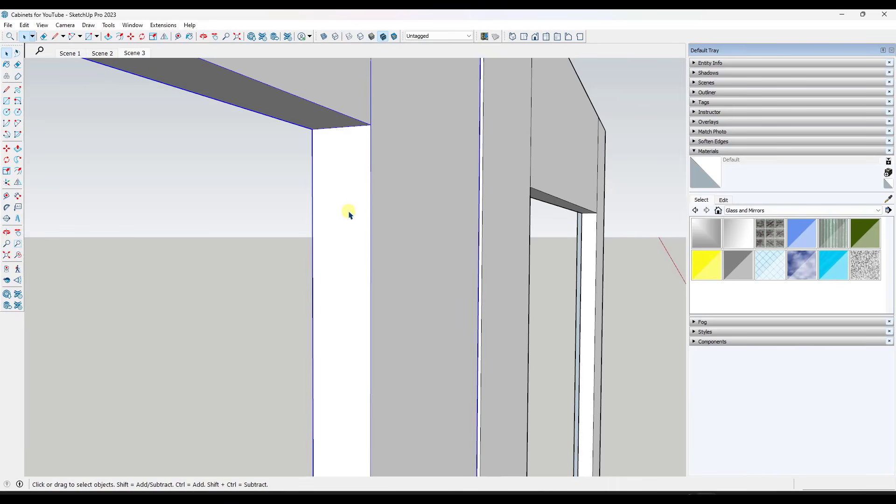
key(l)
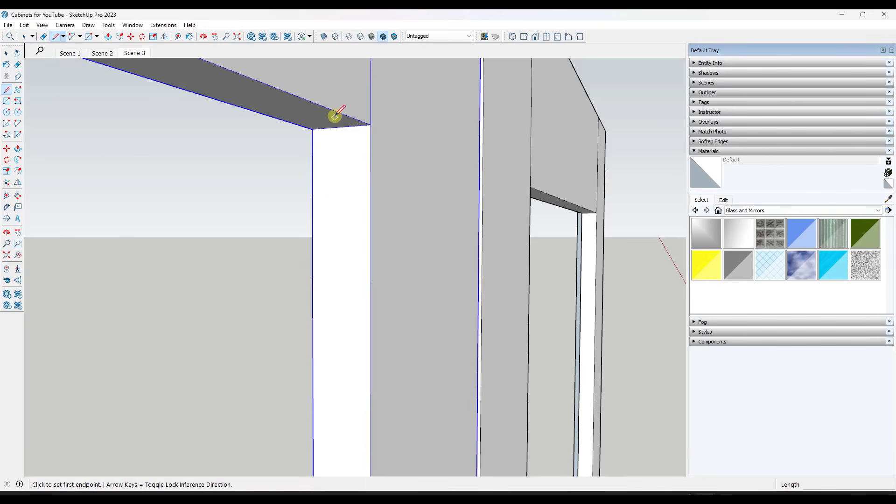
click(341, 127)
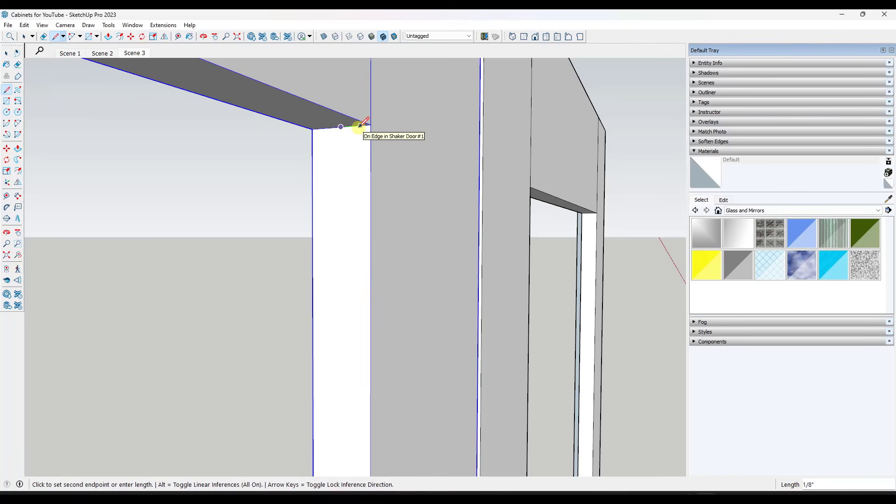
key(space)
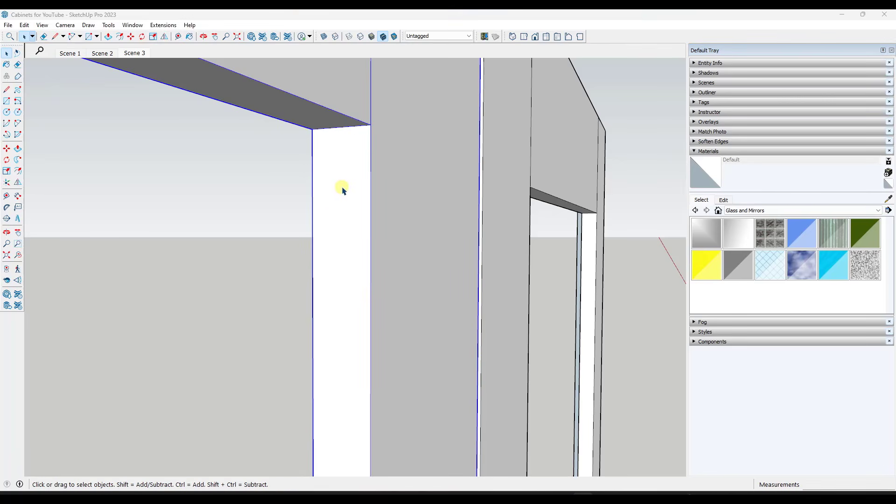
key(l)
click(341, 127)
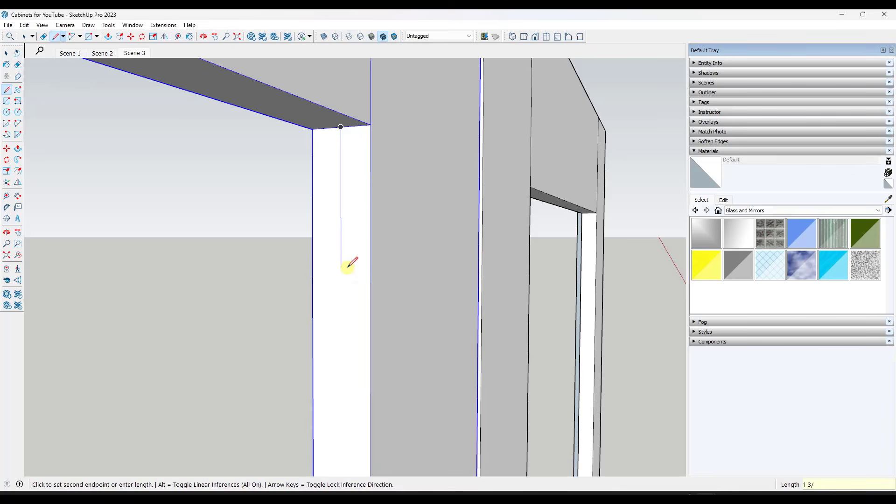
click(340, 364)
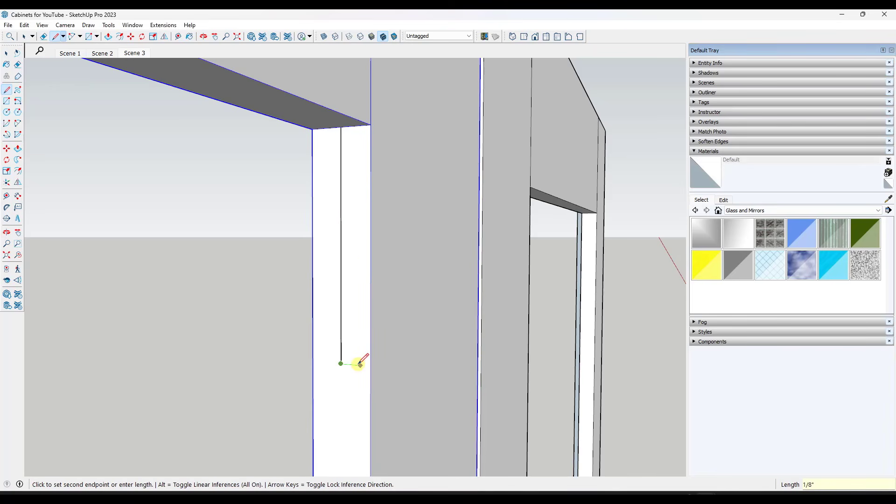
Draw a 1/4" wide rectangle centred on the vertical line, up to the rail, and erase the centre line
click(360, 364)
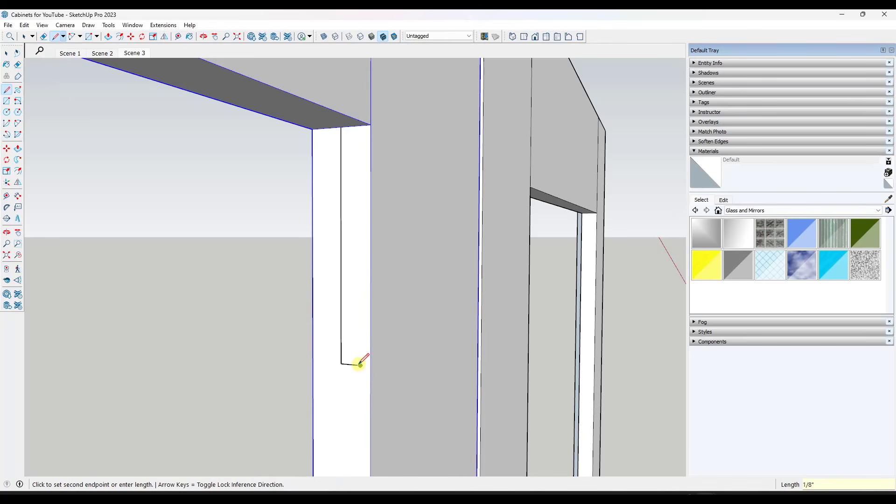
click(322, 362)
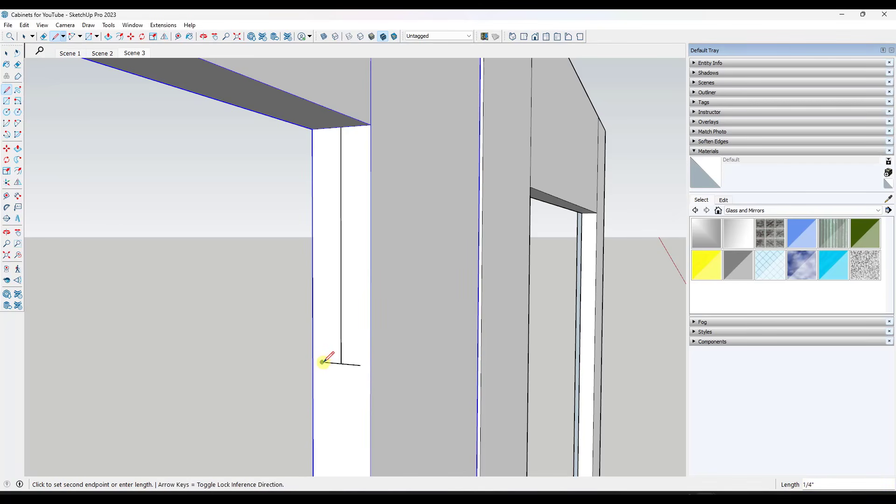
click(322, 130)
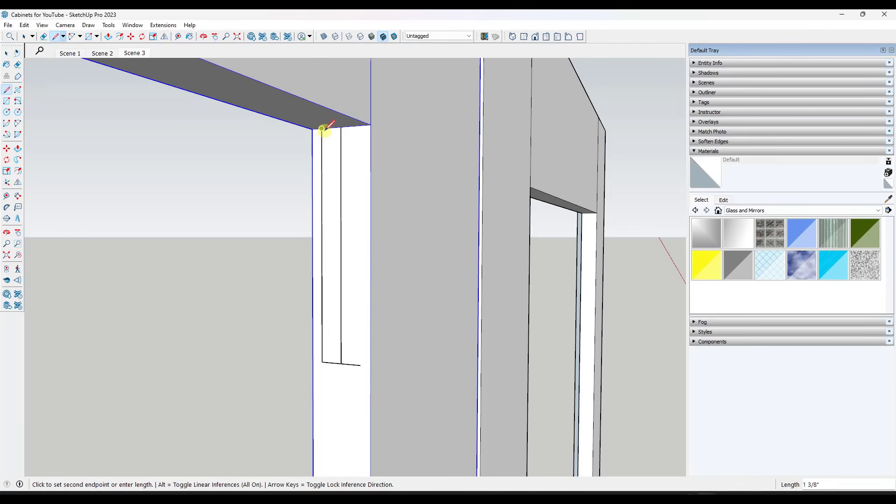
click(360, 126)
click(359, 364)
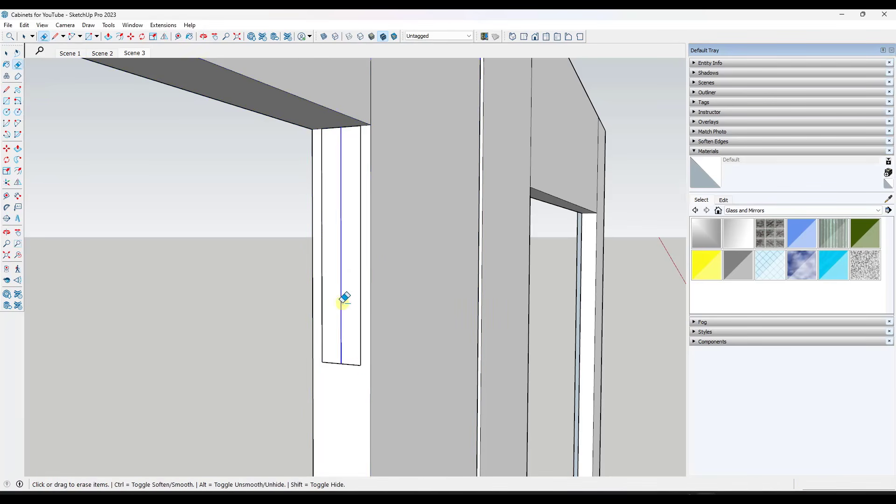
key(space)
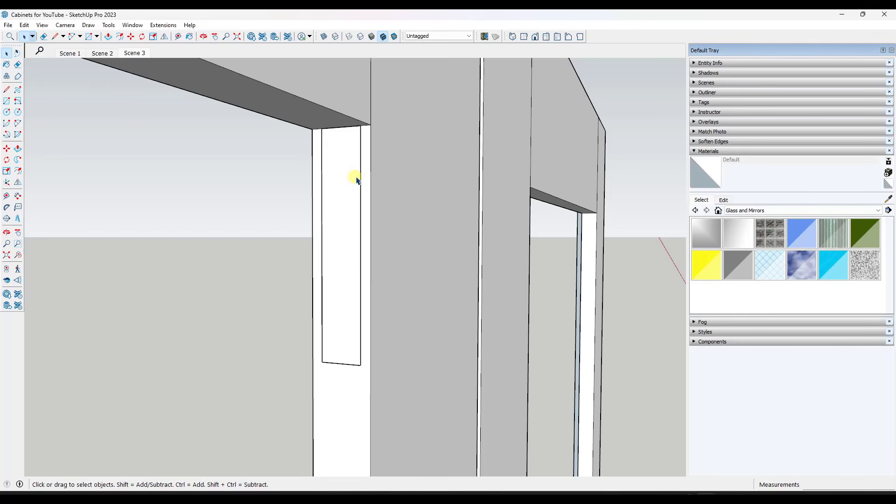
Draw two semicircular arcs with a 1/8" bulge across the 1/4" rectangle, the upper bulging upward and the lower bulging downward
key(a)
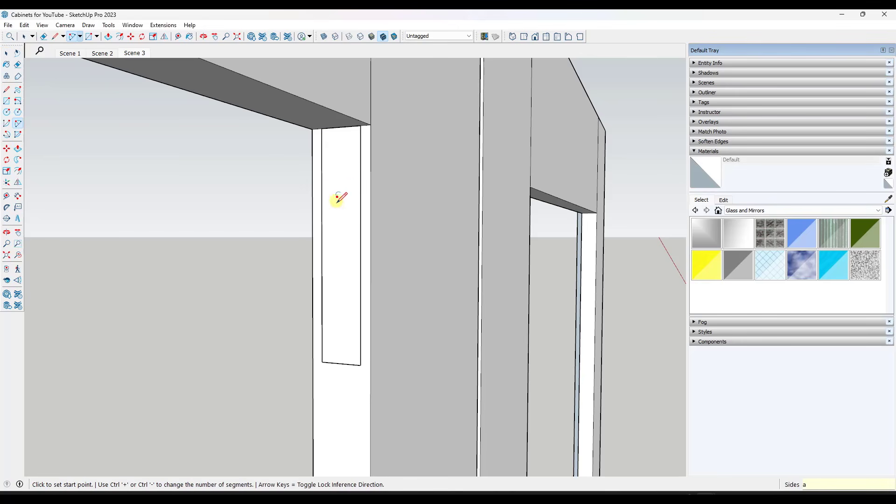
click(321, 178)
click(360, 177)
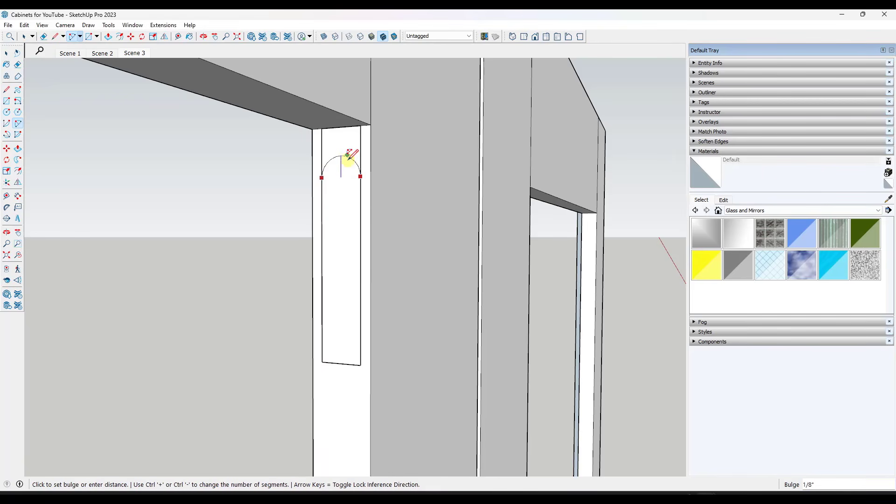
click(348, 154)
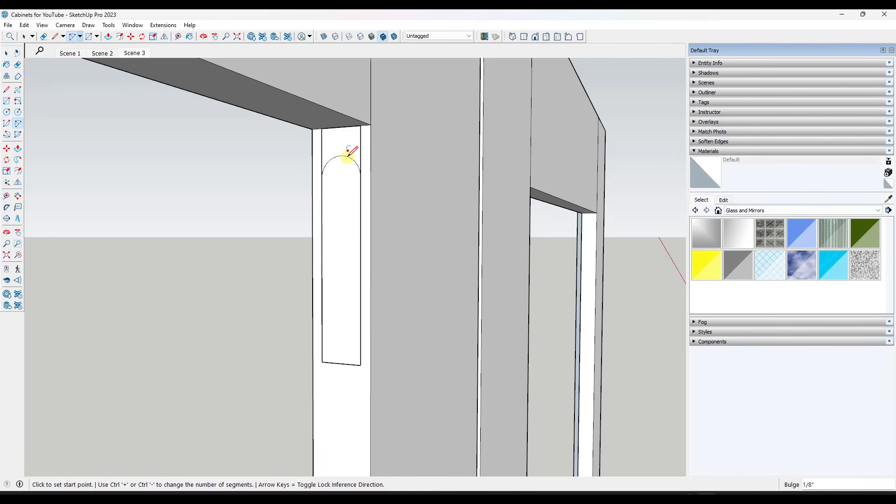
click(322, 292)
click(361, 293)
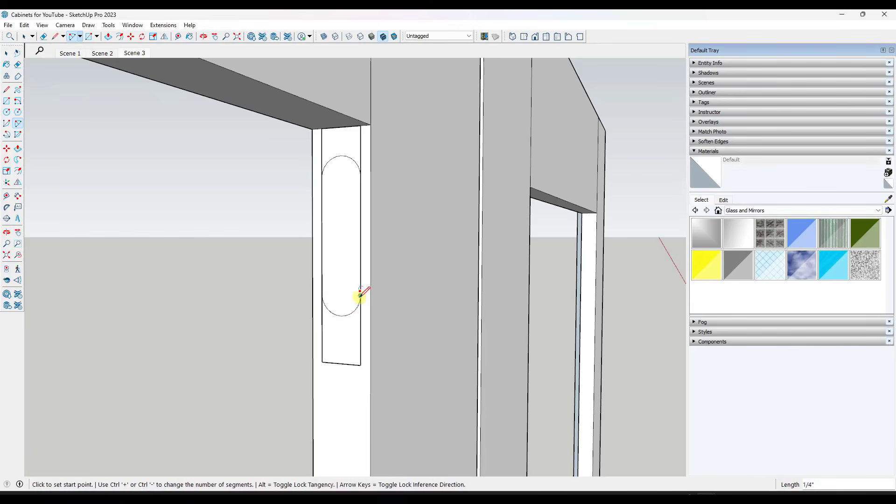
click(343, 316)
Move the lower arc down to the rectangle's bottom edge and the upper arc up to the midpoint of its top edge
key(space)
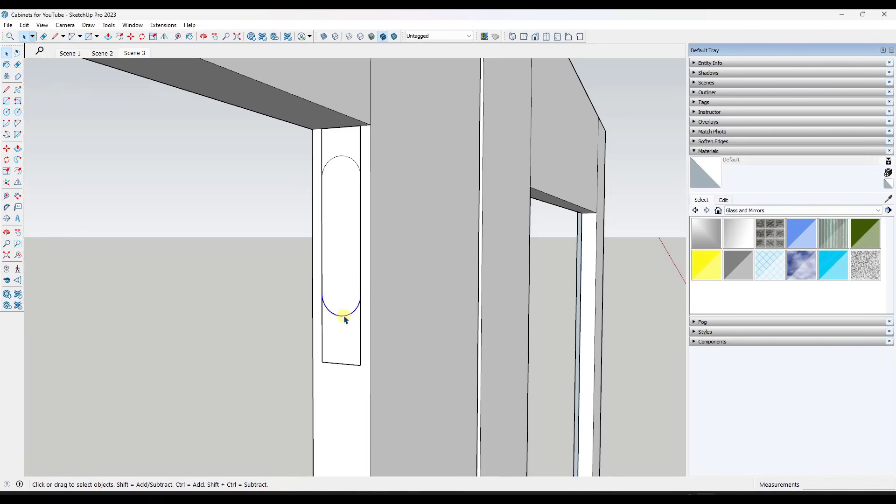
key(m)
click(342, 314)
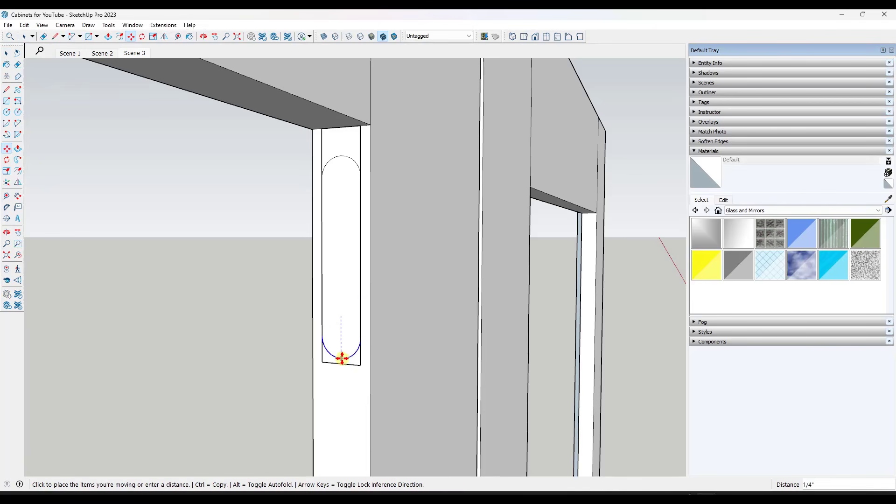
click(343, 363)
key(space)
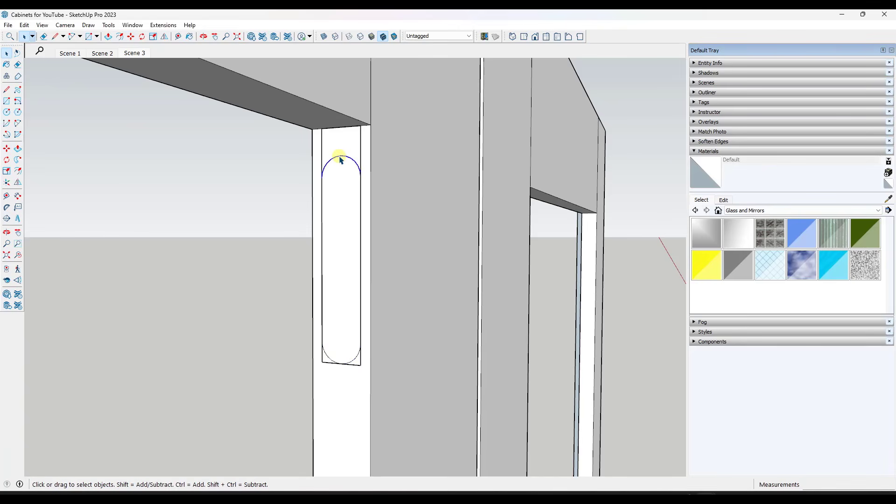
key(m)
click(342, 154)
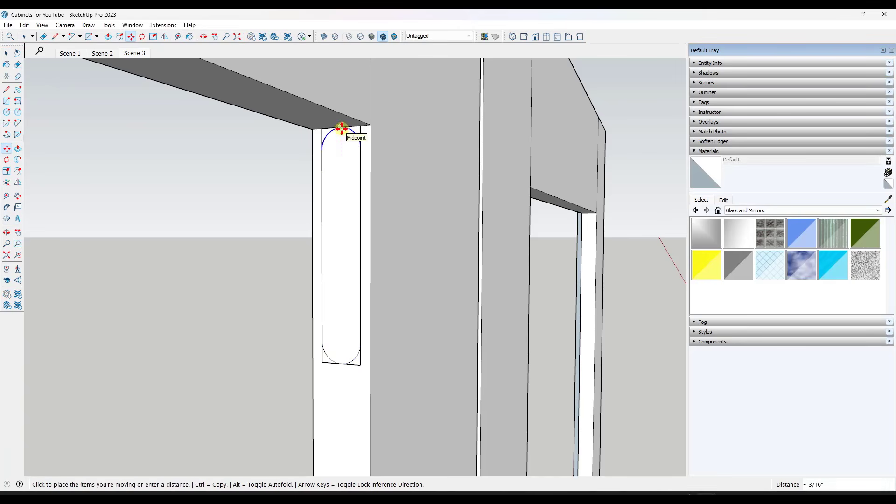
click(356, 132)
Delete the leftover straight edges and corners outside the arcs at both ends of the rectangle, leaving a rounded louver profile
key(space)
shift+click(332, 134)
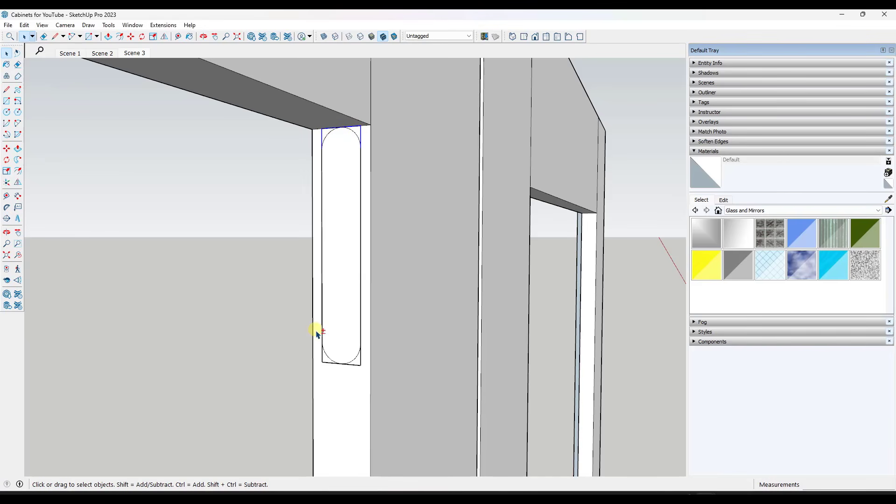
shift+click(353, 364)
key(Delete)
Push/Pull the rounded profile across the door opening to the opposite stile
scroll(375, 343, down, 9)
middle_drag(376, 319, 362, 289)
scroll(362, 290, up, 6)
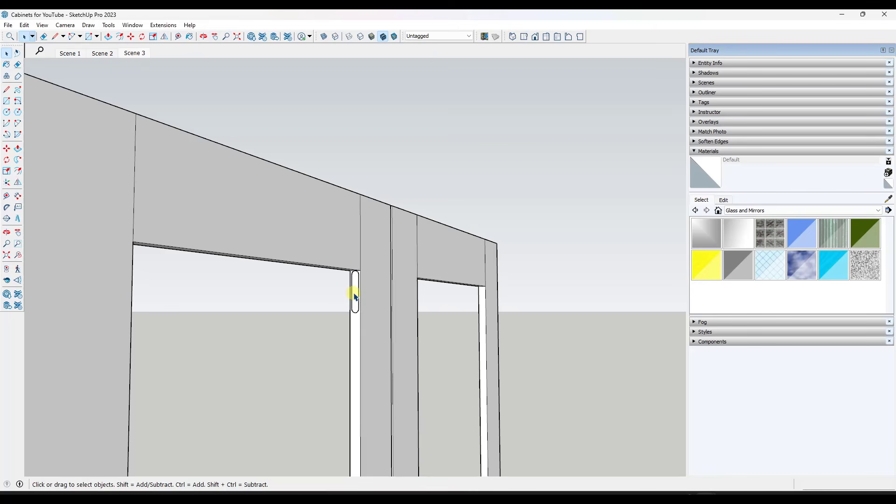
key(p)
click(353, 294)
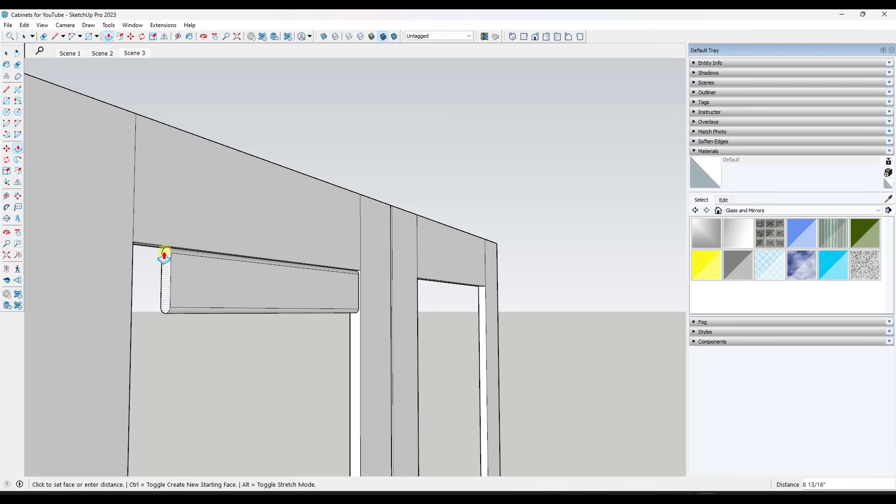
click(134, 246)
Make the whole extruded slat a component named Louver
key(space)
triple_click(272, 286)
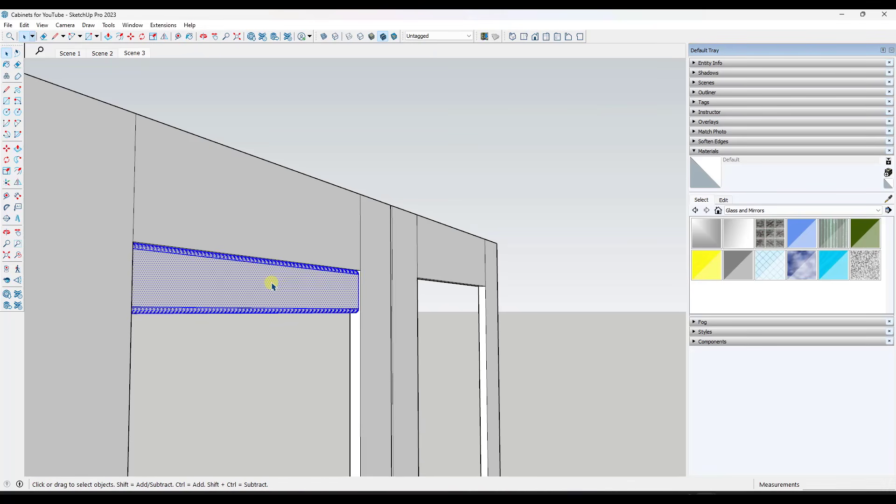
right_click(272, 285)
click(334, 86)
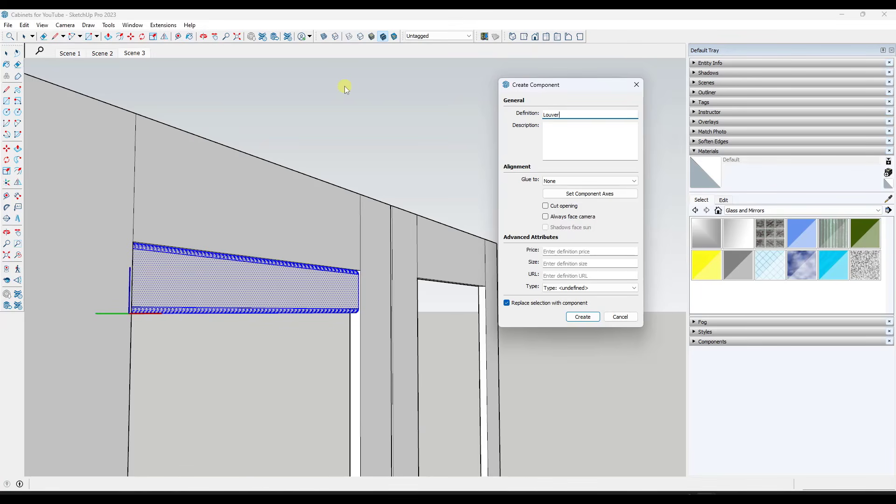
key(Return)
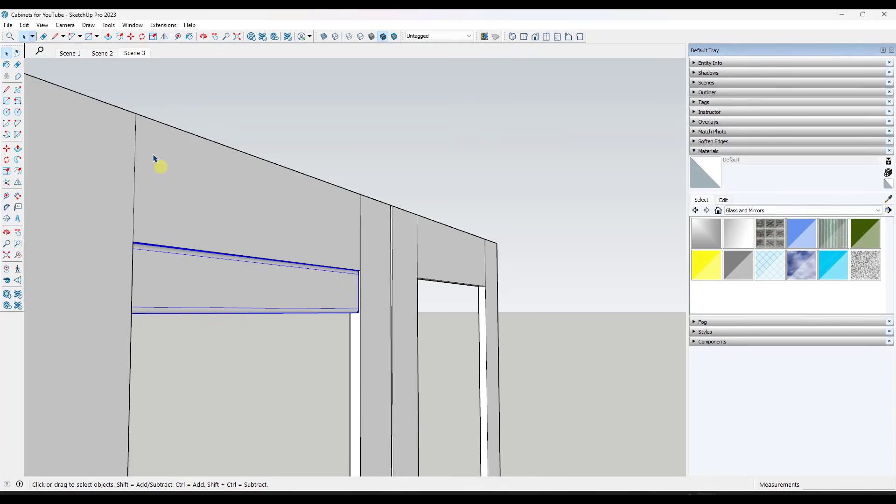
Turn on X-ray display and view the end of the louver through the door's outer stile
click(324, 36)
middle_drag(327, 84, 278, 252)
scroll(256, 243, down, 4)
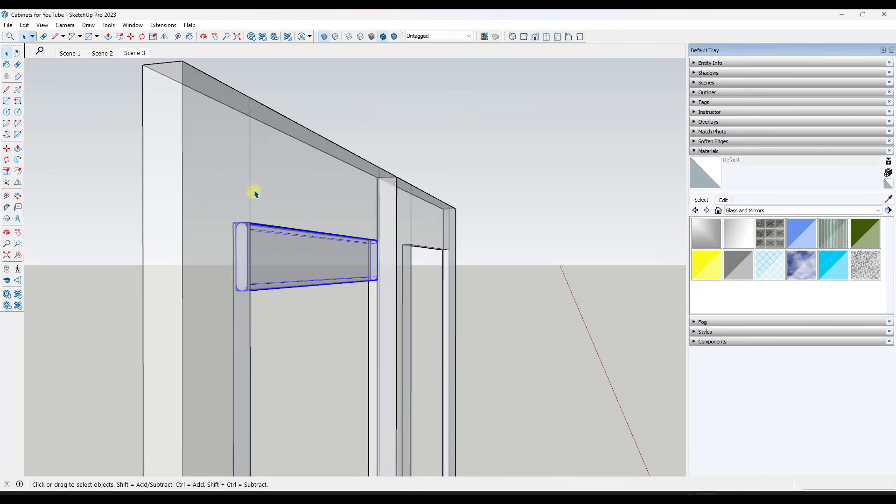
middle_drag(301, 201, 280, 201)
scroll(280, 200, down, 3)
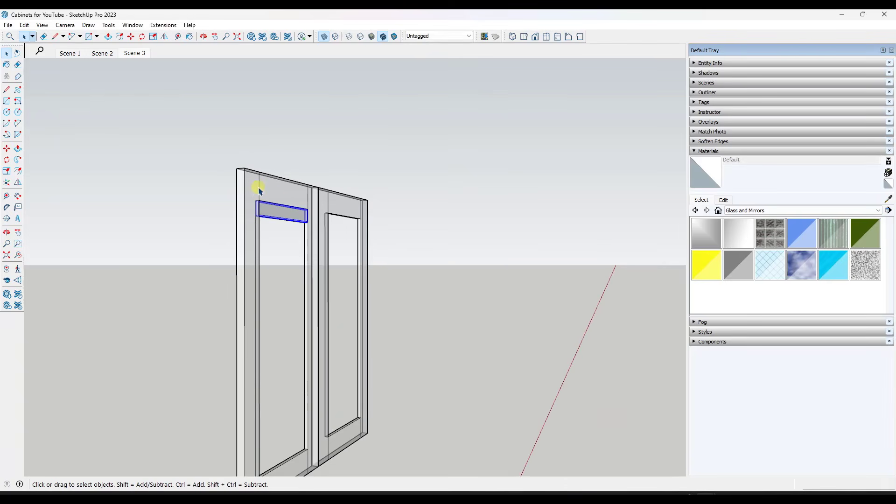
scroll(260, 191, up, 3)
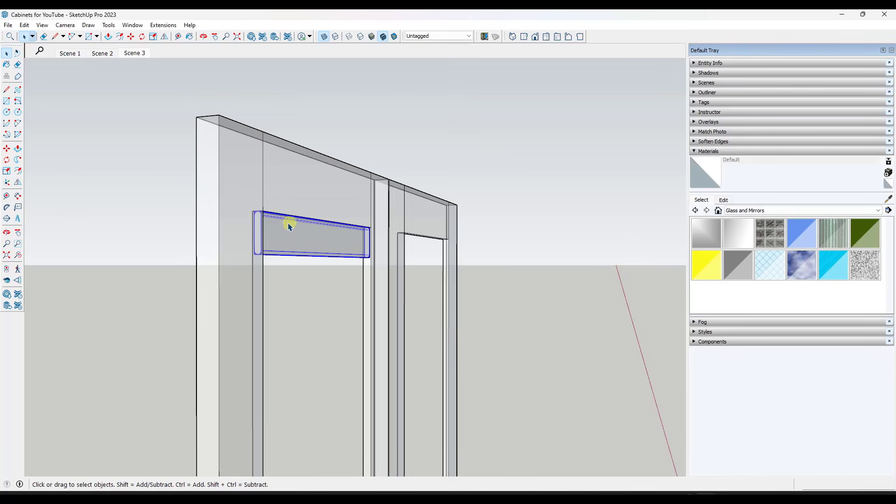
scroll(288, 230, up, 2)
scroll(296, 227, down, 1)
scroll(299, 194, down, 1)
scroll(352, 240, down, 3)
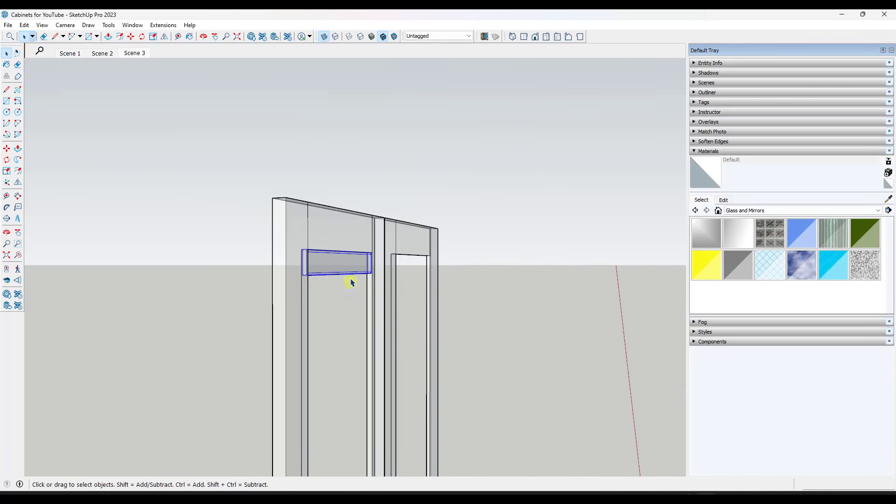
scroll(294, 254, up, 2)
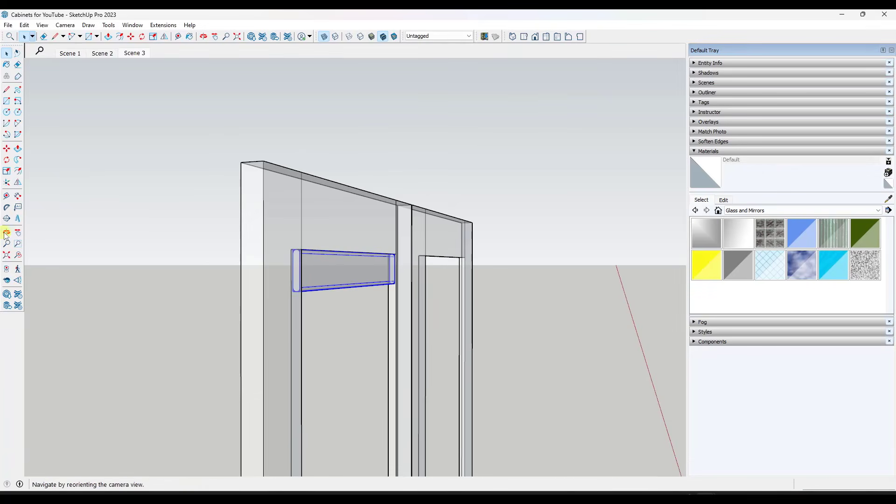
Rotate the louver about its lengthwise centre axis to about 95.9 degrees so its profile tilts between the stile's front and back edges
click(18, 244)
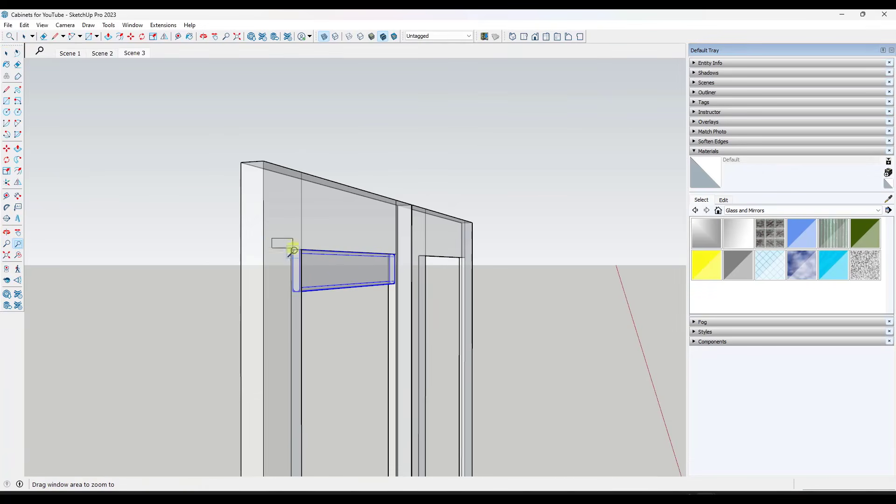
drag(294, 251, 294, 250)
key(m)
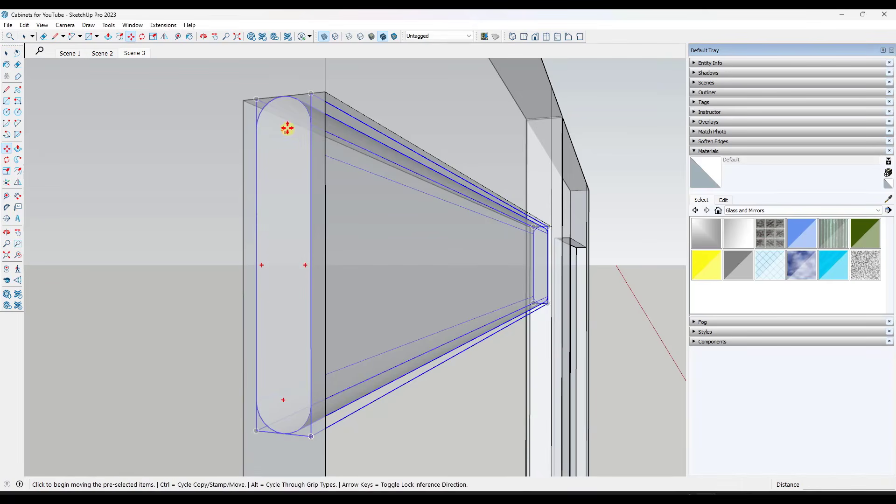
click(282, 128)
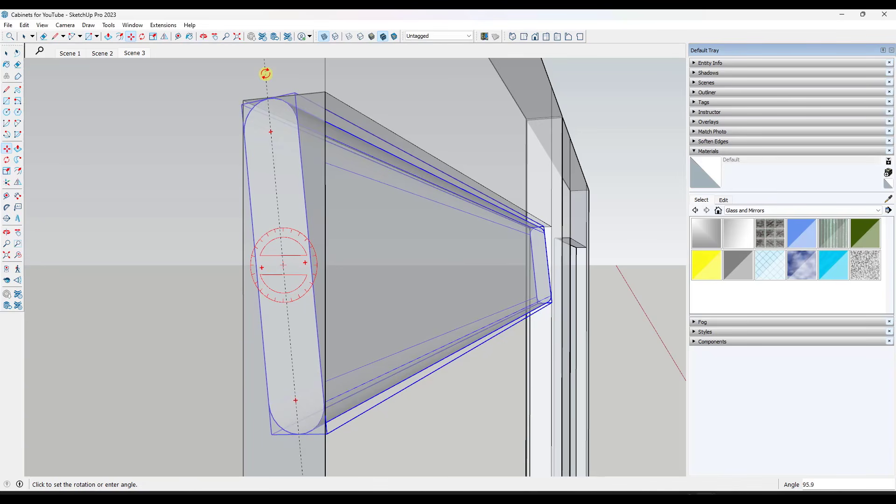
click(266, 73)
key(space)
Copy the louver about 1' 11 1/8" straight down along the blue axis, from its lower corner to the bottom of the door opening
scroll(403, 229, down, 5)
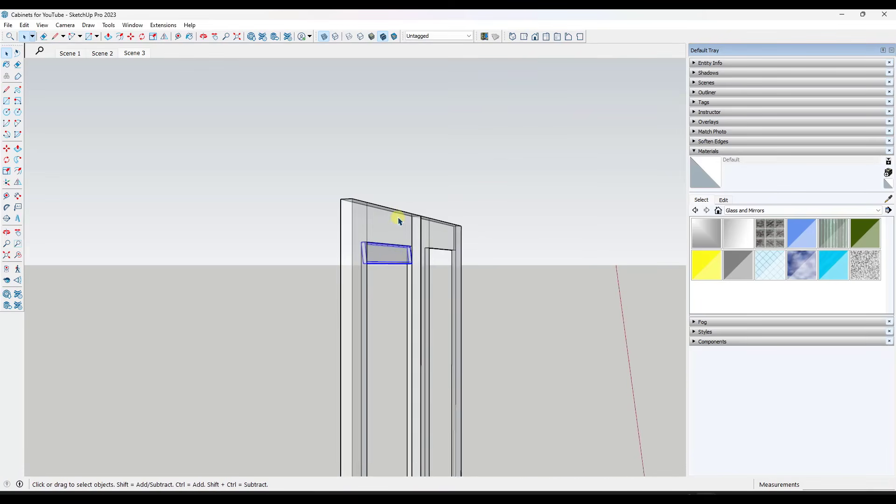
scroll(360, 245, up, 4)
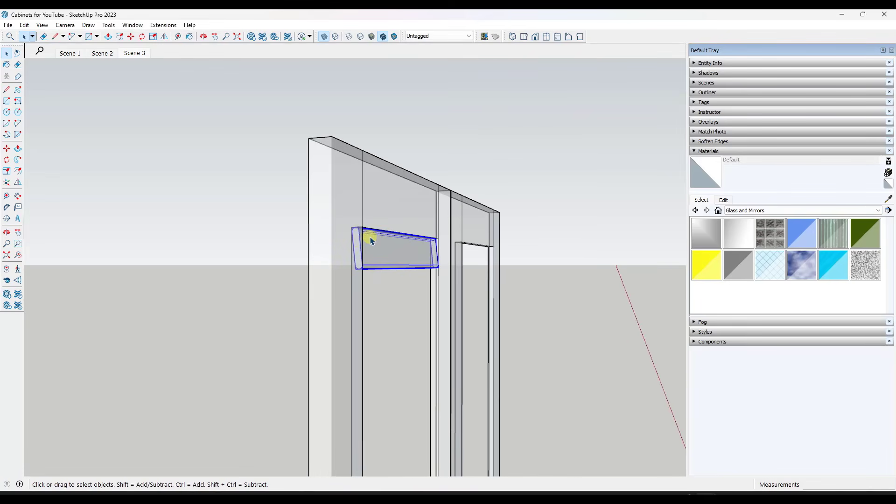
key(m)
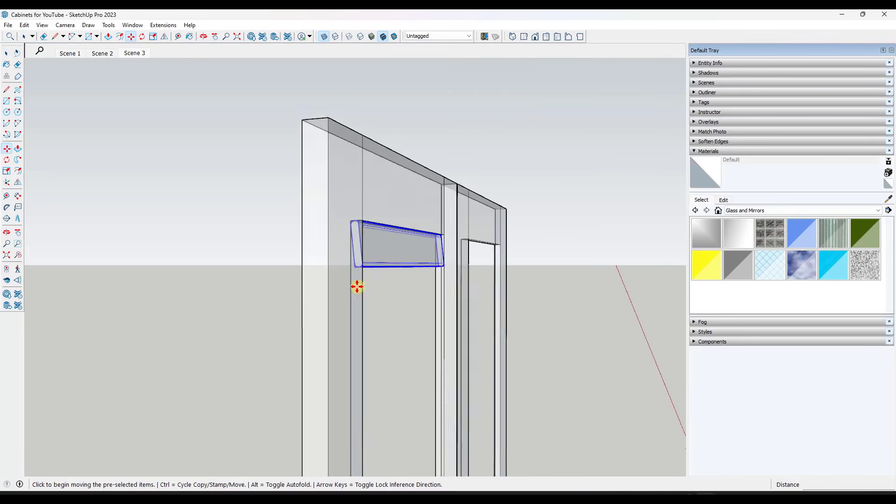
scroll(359, 282, up, 5)
scroll(360, 282, down, 5)
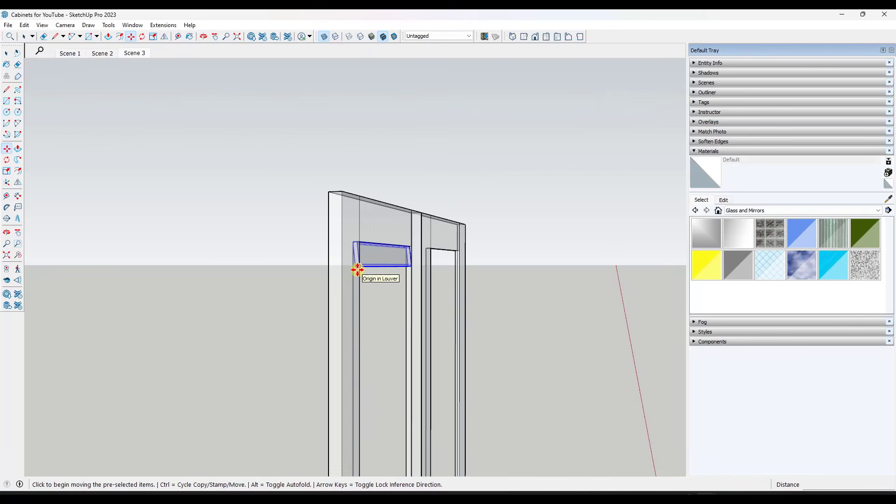
scroll(357, 269, up, 6)
scroll(358, 269, down, 5)
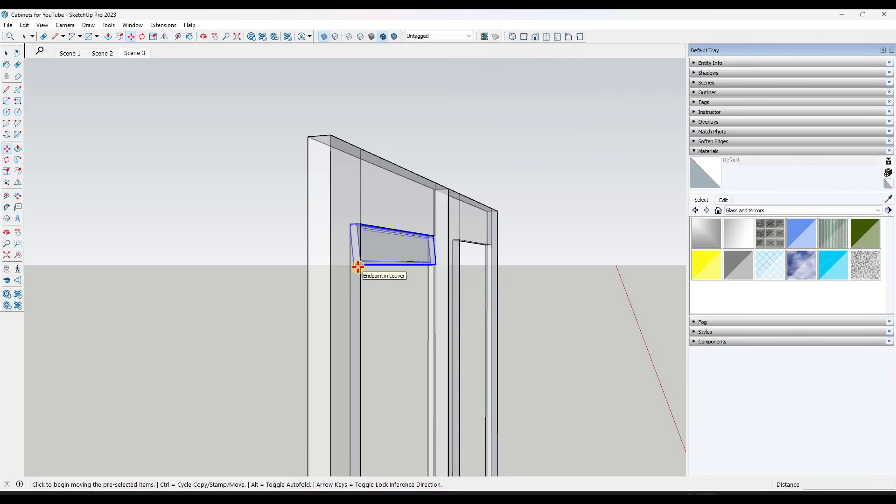
click(358, 267)
key(ctrl)
scroll(358, 299, down, 1)
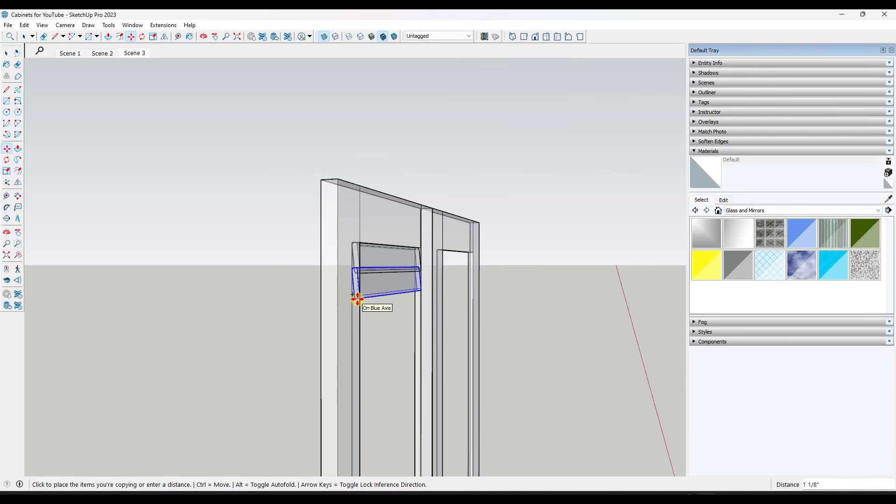
scroll(357, 297, down, 2)
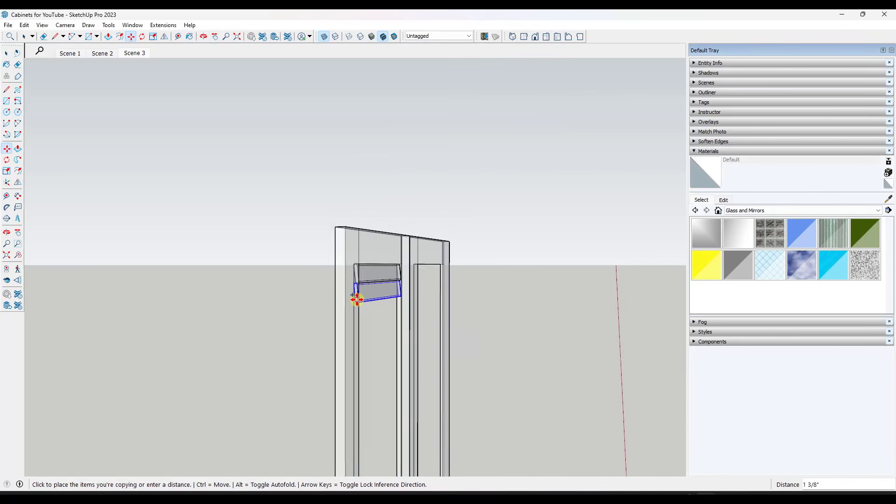
middle_drag(352, 340, 343, 177)
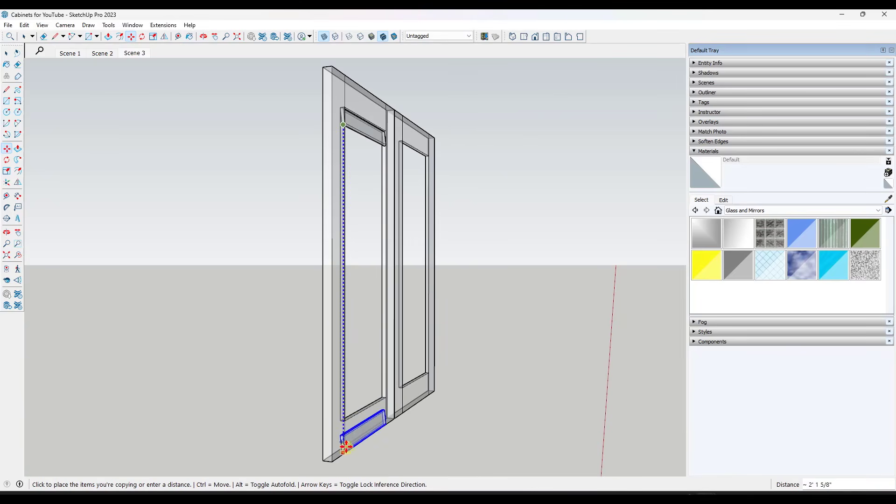
scroll(340, 443, up, 3)
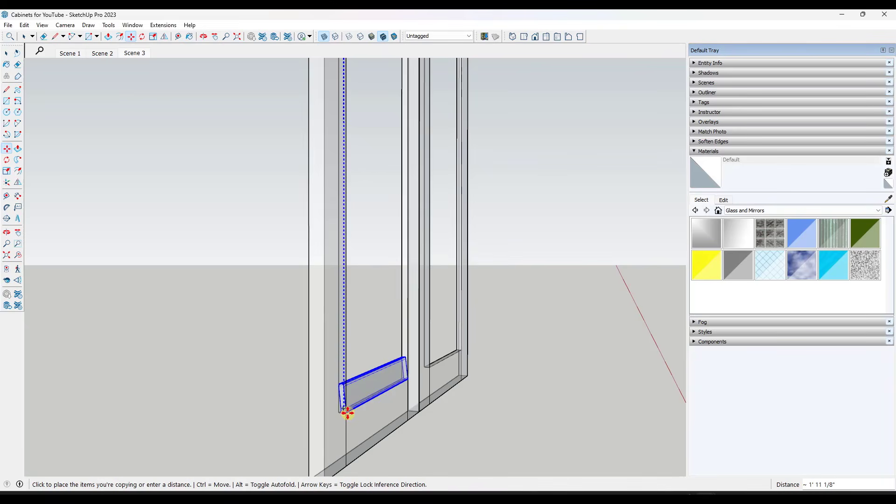
click(347, 413)
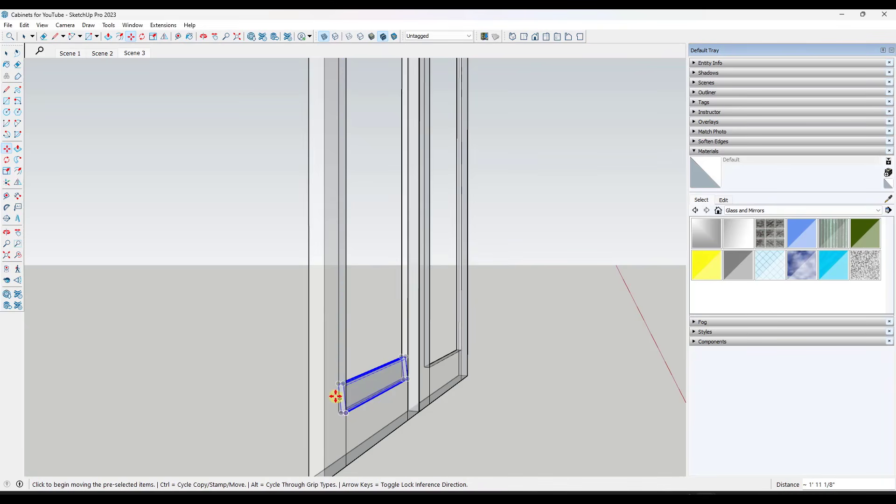
Fill the opening between the top and bottom louvers with evenly spaced copies, using 17 divisions
scroll(335, 397, down, 5)
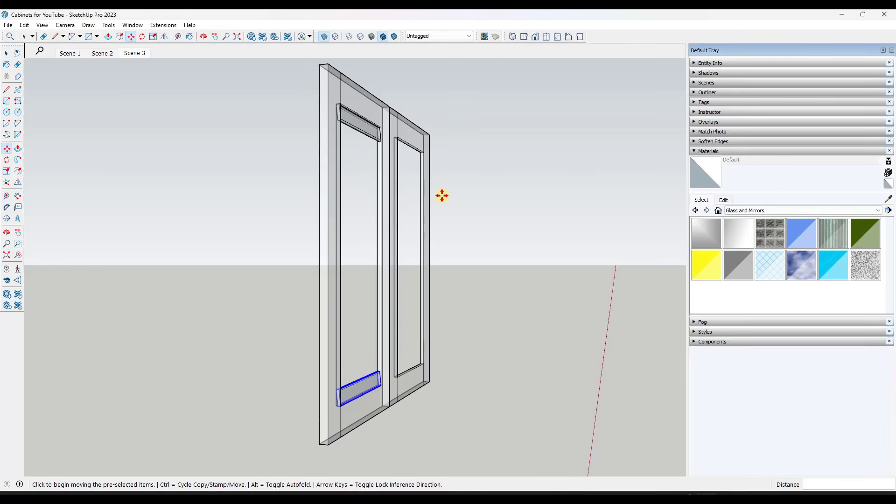
text(/10)
key(Return)
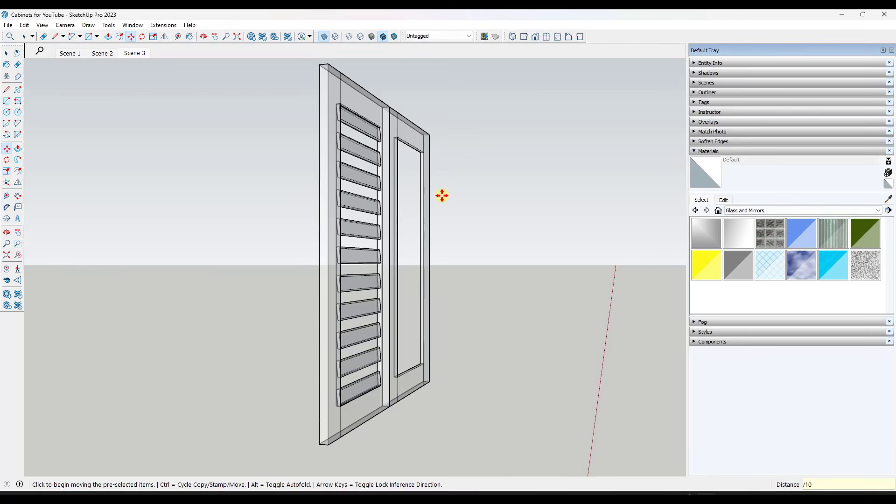
key(Return)
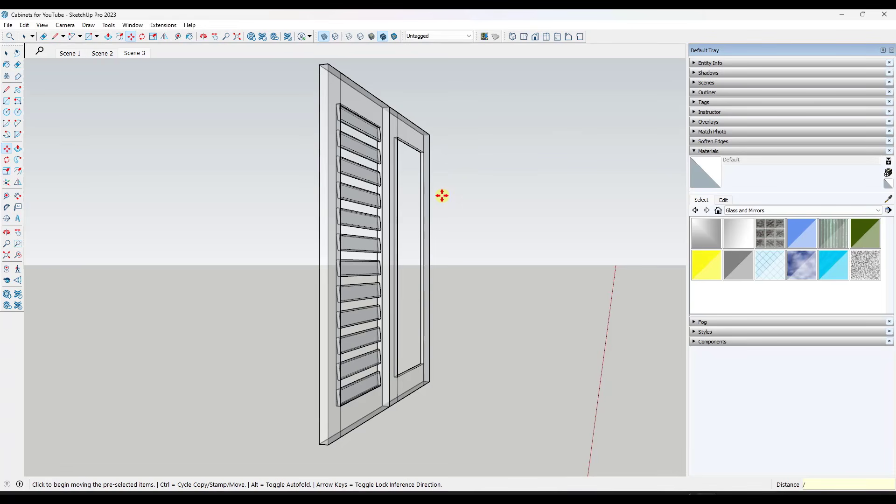
key(Return)
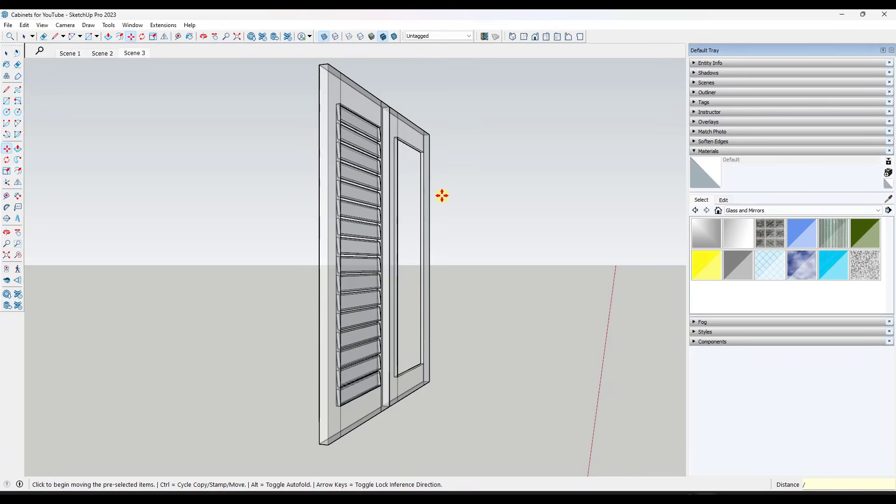
text(/16)
key(Return)
text(/)
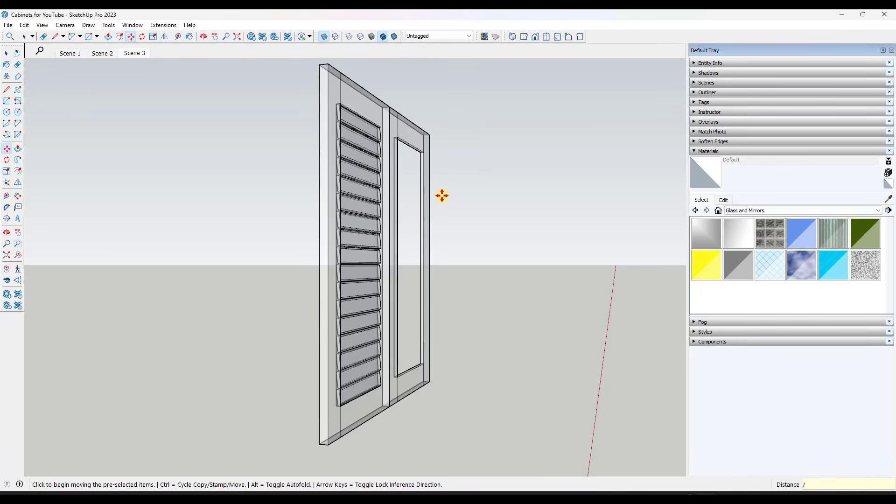
text(17)
key(Return)
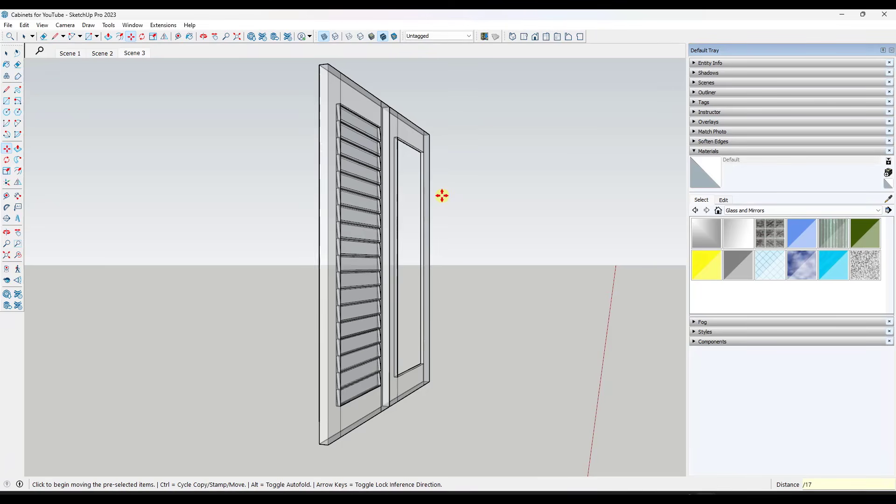
Examine the spacing and overlap of the louvers in the door opening, up close and across the whole door
scroll(338, 148, up, 10)
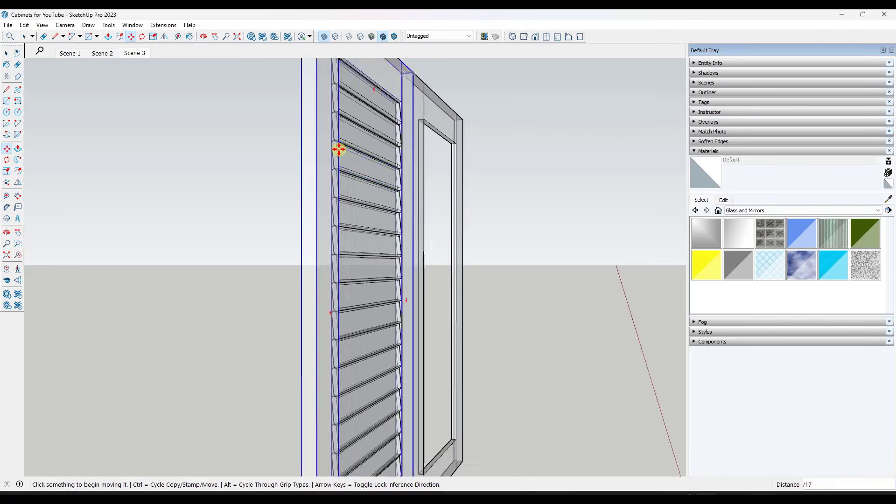
scroll(344, 169, down, 5)
scroll(366, 174, up, 4)
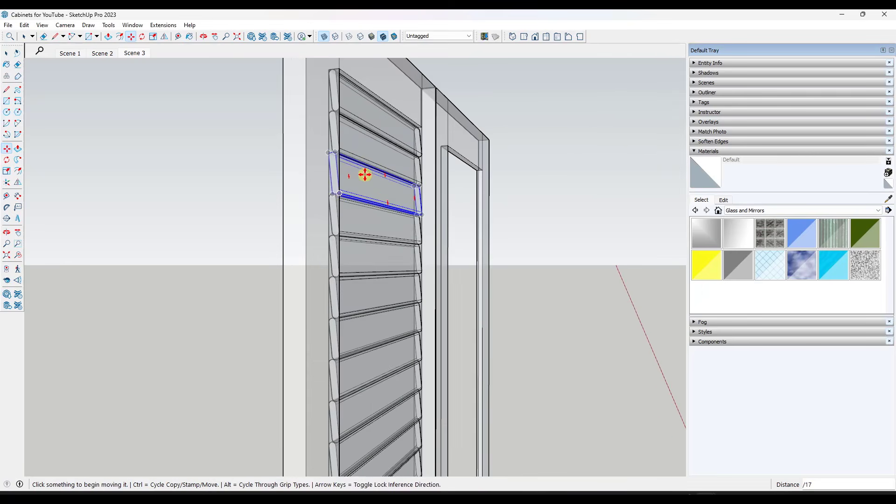
scroll(372, 181, down, 4)
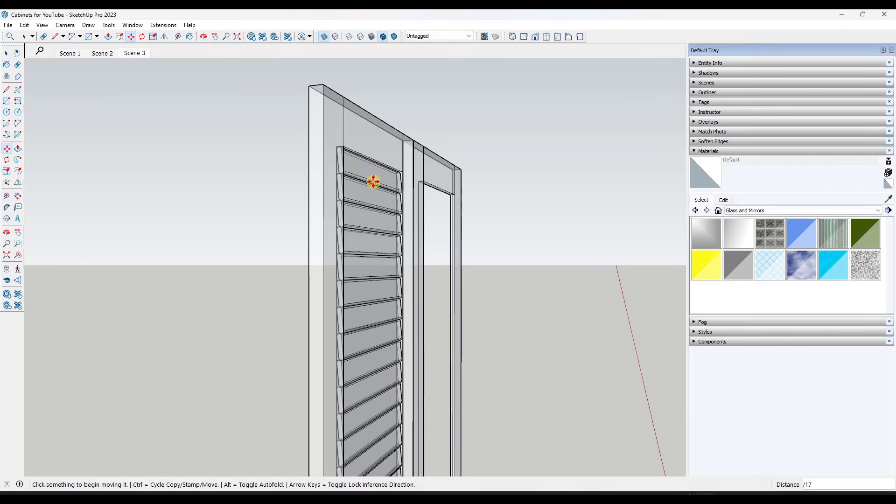
scroll(374, 182, up, 2)
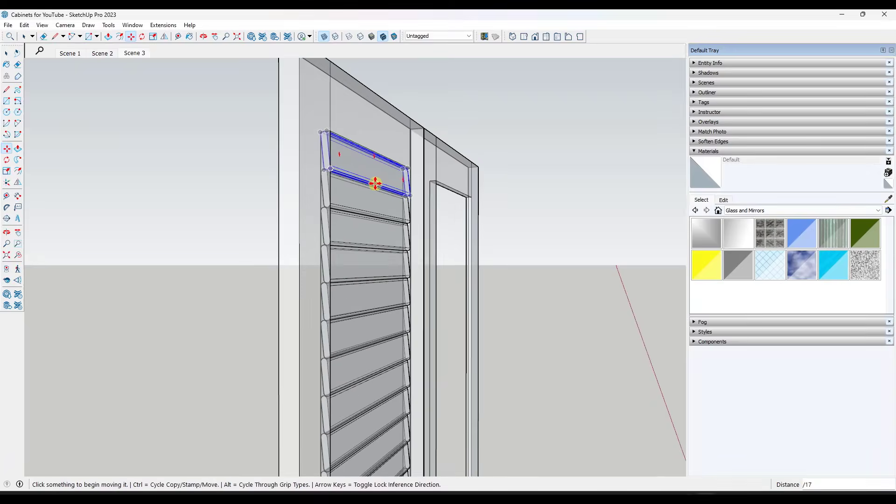
scroll(374, 183, down, 5)
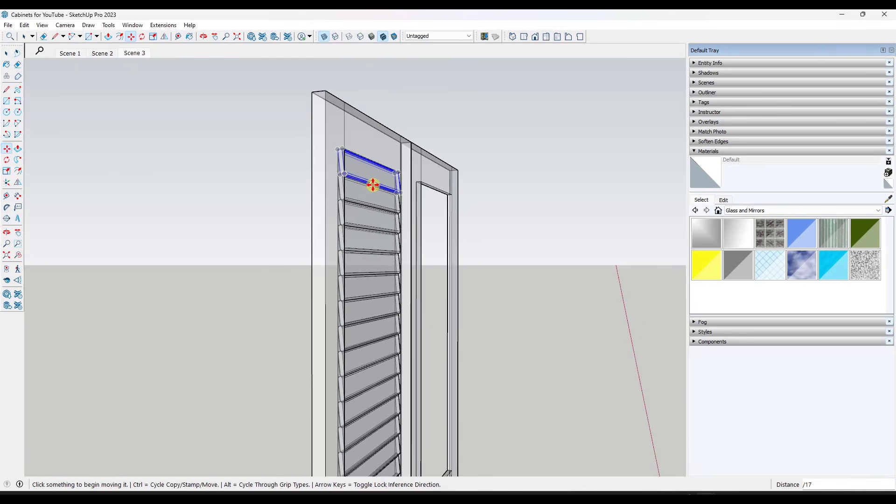
middle_drag(440, 296, 295, 292)
key(space)
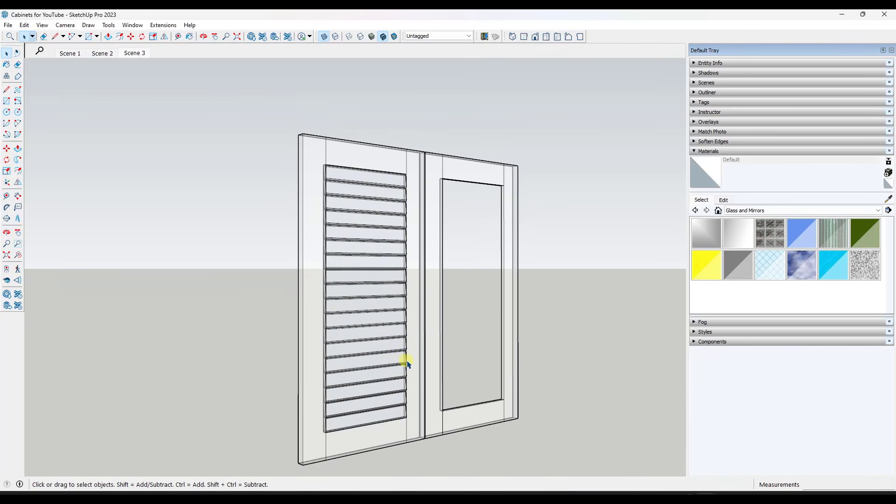
middle_drag(409, 362, 400, 362)
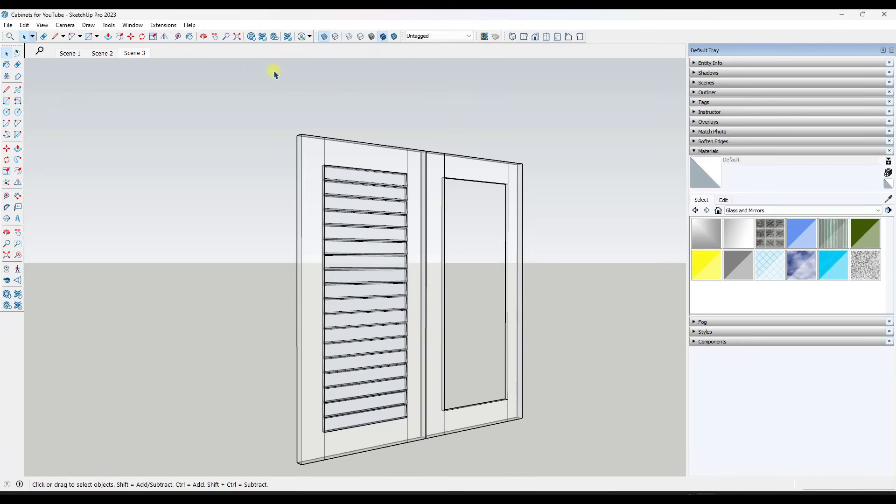
Turn off X-ray display and view both doors with solid faces
click(324, 36)
scroll(405, 313, down, 1)
middle_drag(405, 315, 317, 199)
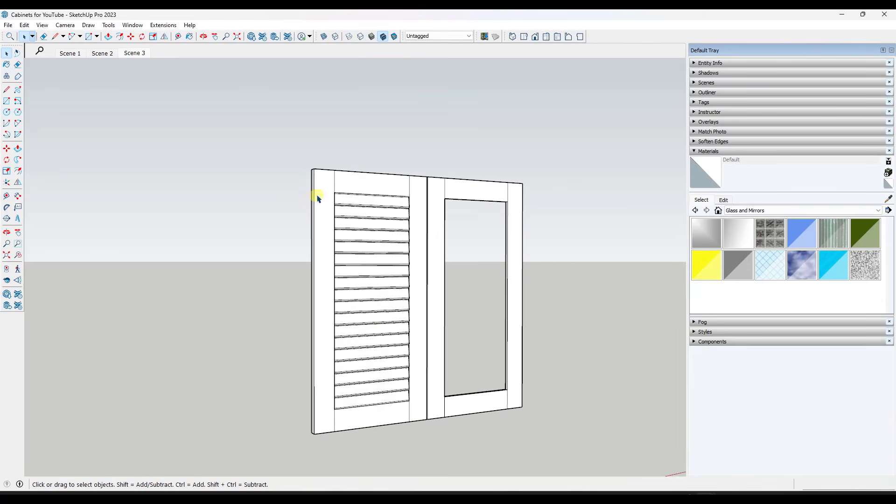
Select all the louvers, cut them, and paste them in place inside the louvered door's component so both doors share them
drag(292, 171, 428, 429)
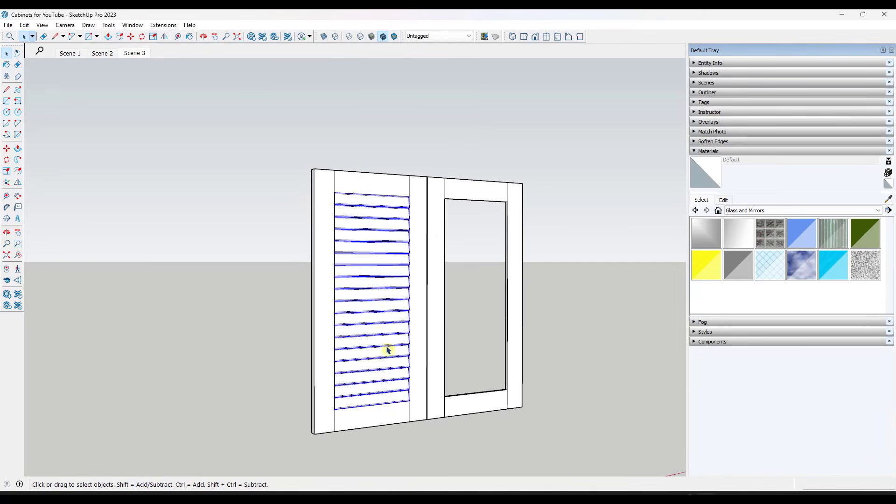
middle_drag(388, 352, 471, 343)
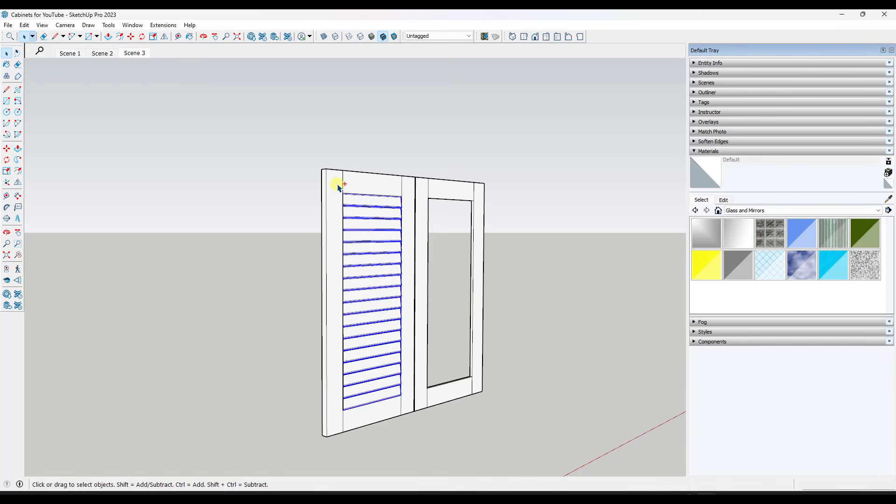
key(Delete)
double_click(333, 202)
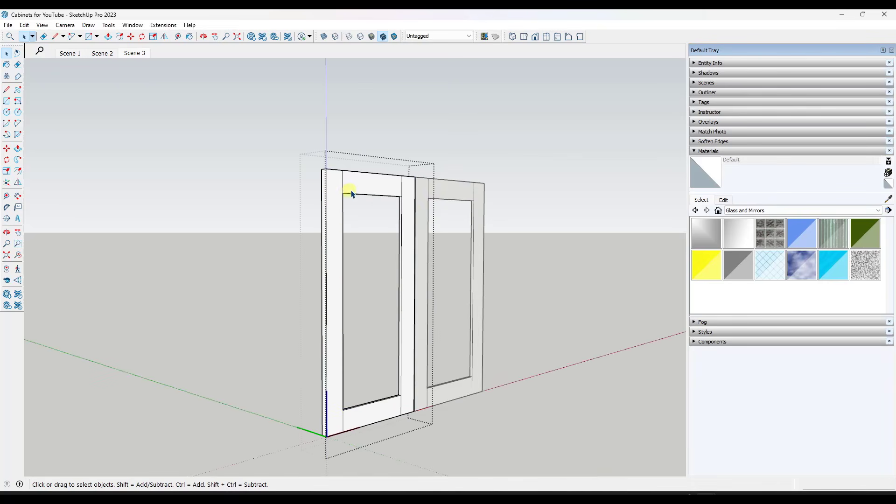
click(42, 25)
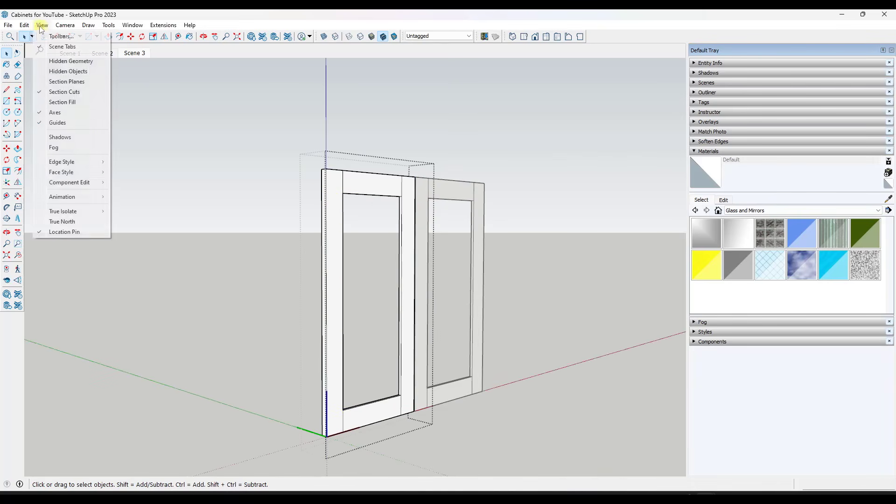
mouse_move(24, 25)
click(60, 93)
click(579, 271)
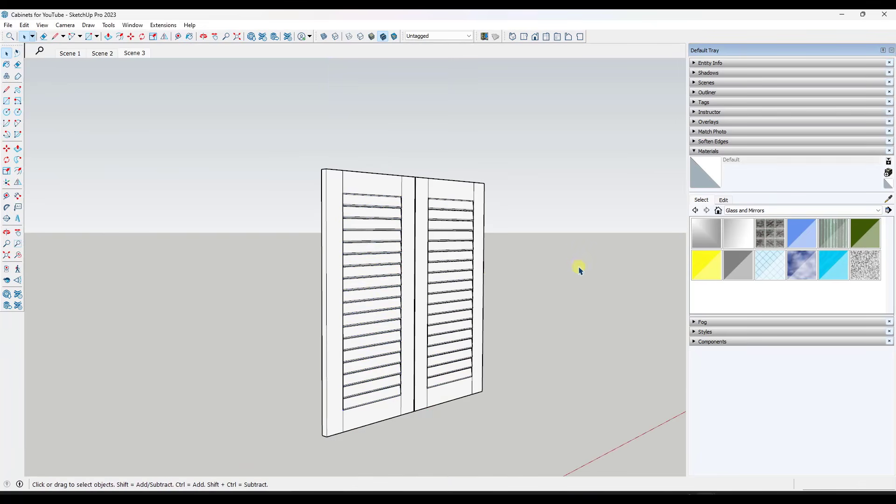
Unhide all hidden parts of the base cabinet around the louvered doors
click(414, 248)
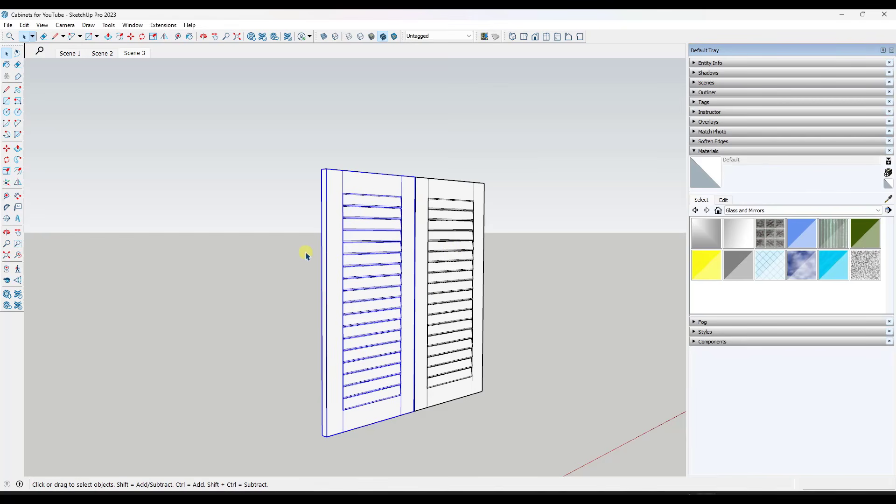
middle_drag(299, 255, 453, 253)
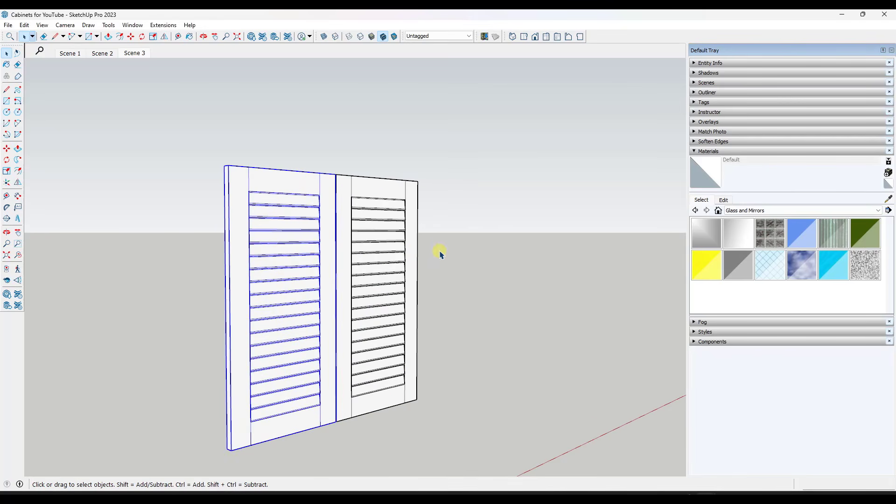
middle_drag(375, 260, 467, 244)
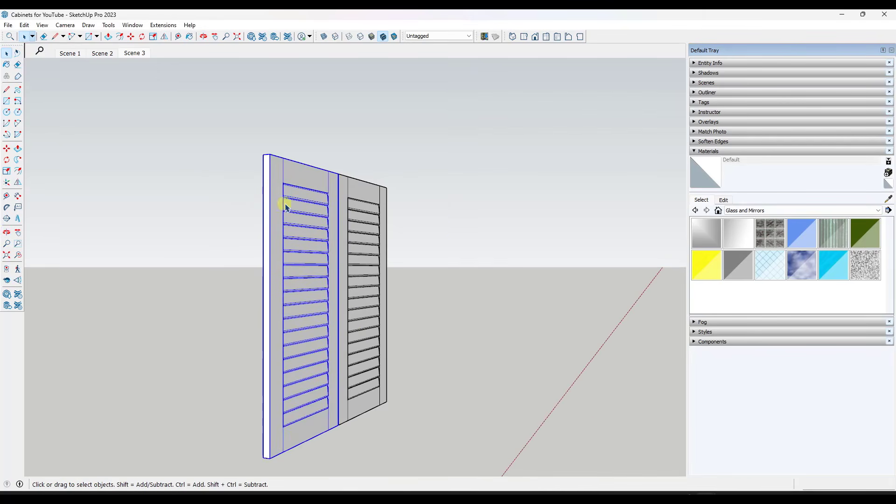
middle_drag(354, 226, 281, 237)
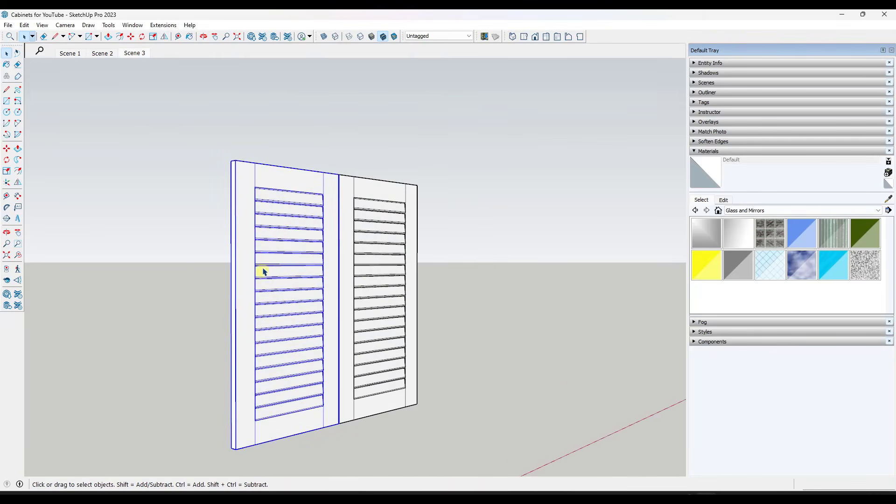
middle_drag(278, 280, 348, 287)
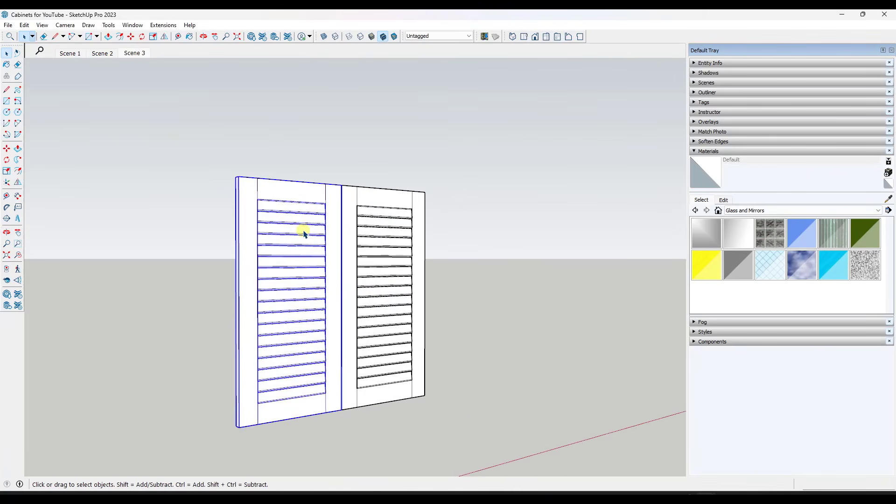
scroll(303, 233, down, 1)
click(24, 25)
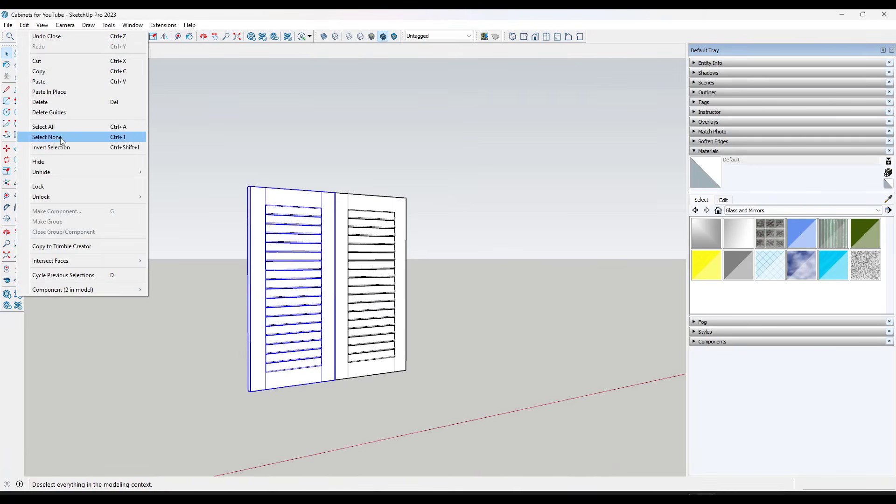
mouse_move(57, 171)
click(163, 191)
middle_drag(235, 294, 389, 294)
scroll(303, 285, down, 2)
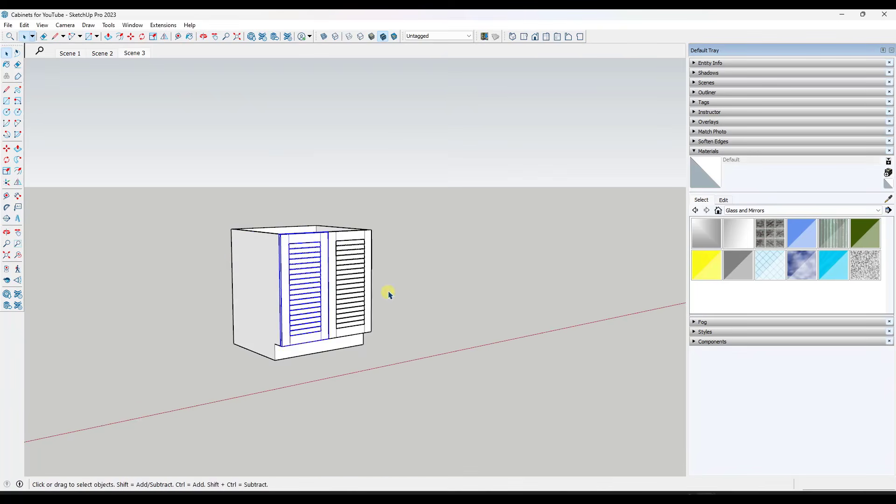
Copy the whole louvered-door cabinet along the red axis to a clear spot beside the original
scroll(389, 295, down, 2)
key(m)
click(288, 340)
key(ctrl)
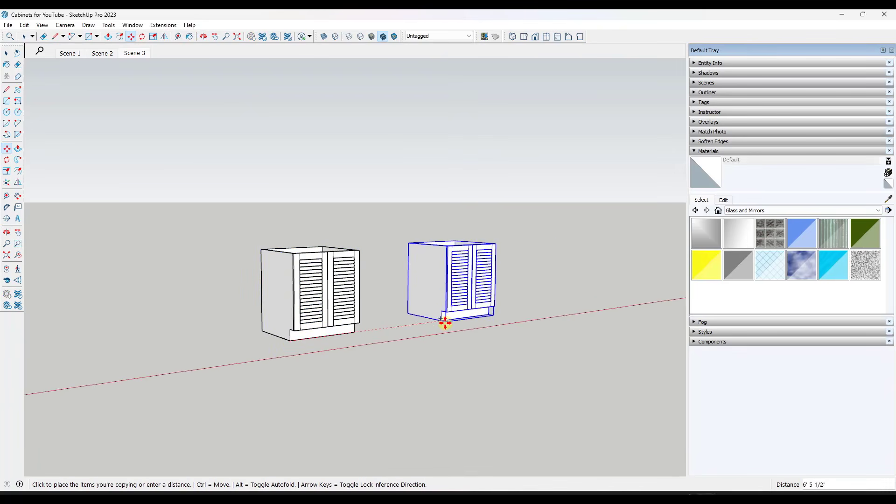
click(518, 309)
Select both doors of the copied cabinet and make their component unique from the original doors
scroll(638, 267, up, 4)
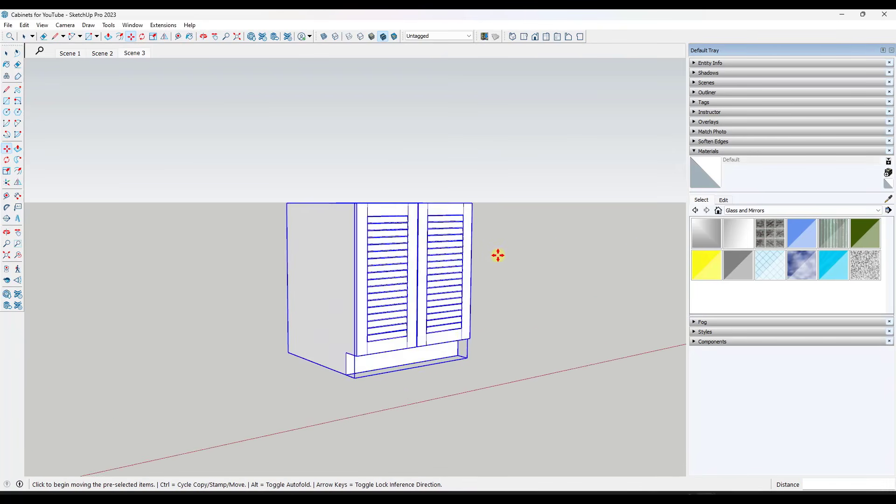
scroll(498, 255, down, 2)
middle_drag(456, 266, 461, 276)
key(space)
click(414, 262)
shift+click(454, 255)
scroll(497, 247, up, 3)
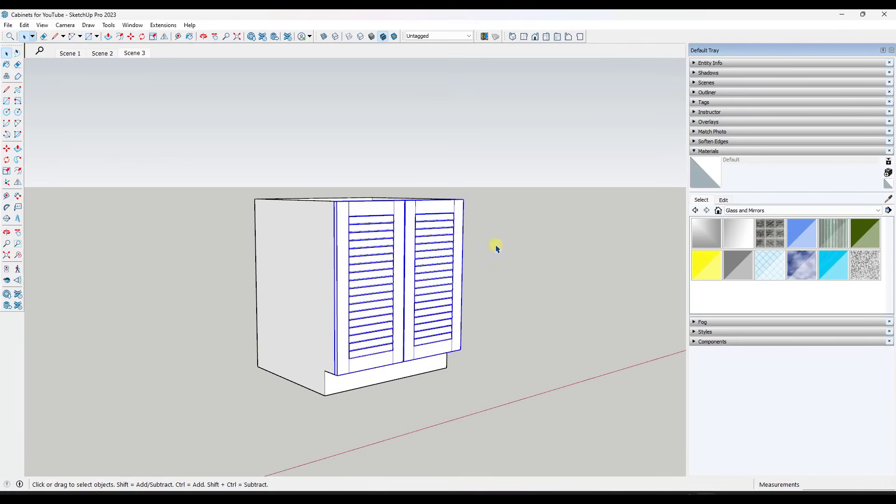
right_click(427, 255)
click(473, 134)
Open one of the copied cabinet's doors for editing and erase all the louvers, leaving the empty frame
double_click(371, 269)
key(e)
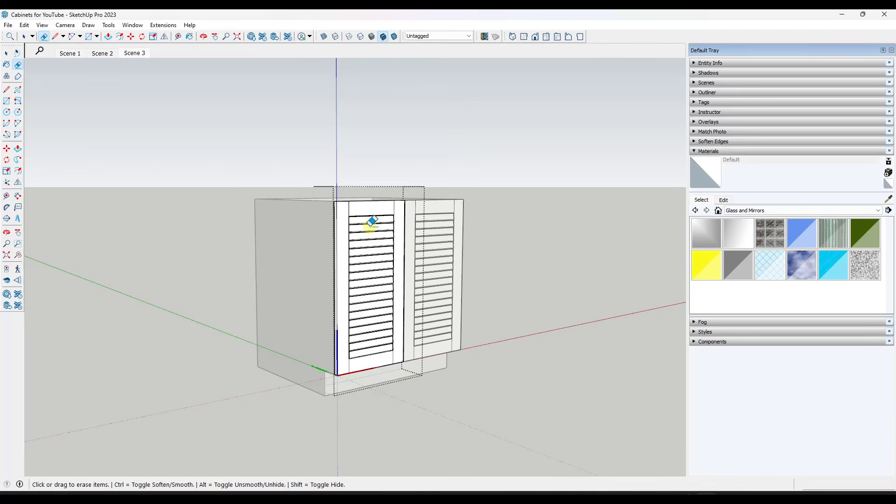
drag(370, 219, 372, 344)
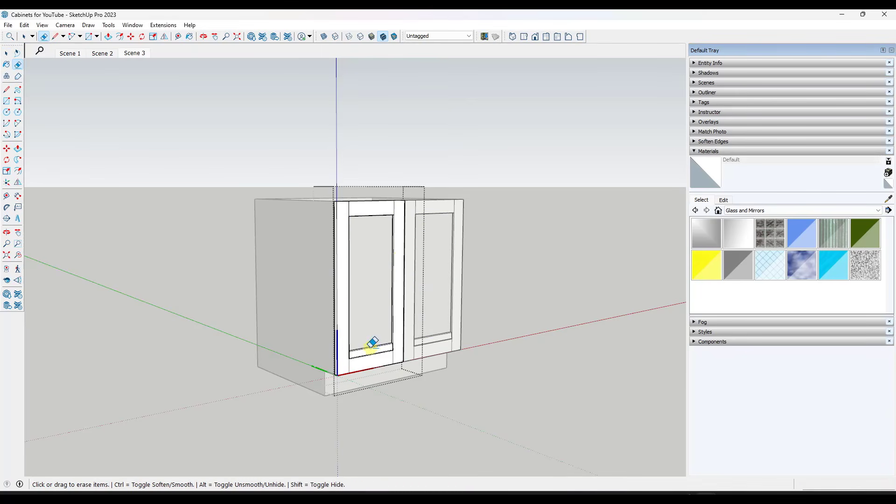
key(space)
scroll(427, 240, up, 3)
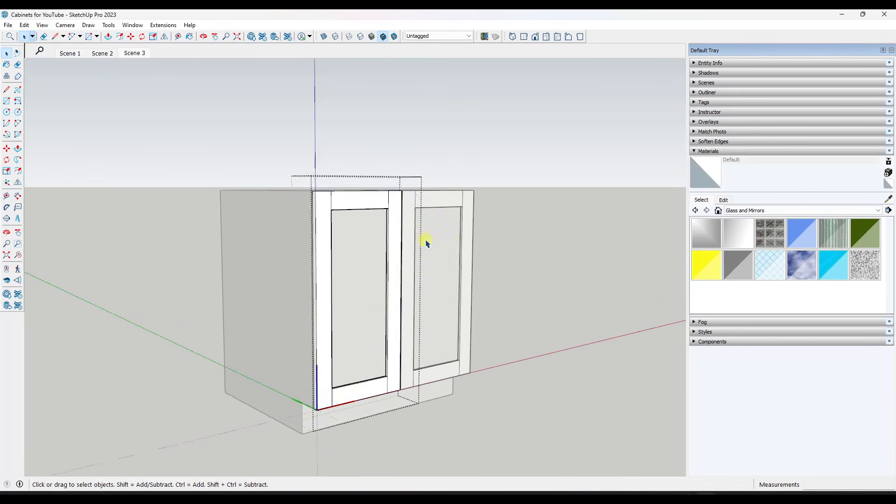
middle_drag(446, 220, 482, 222)
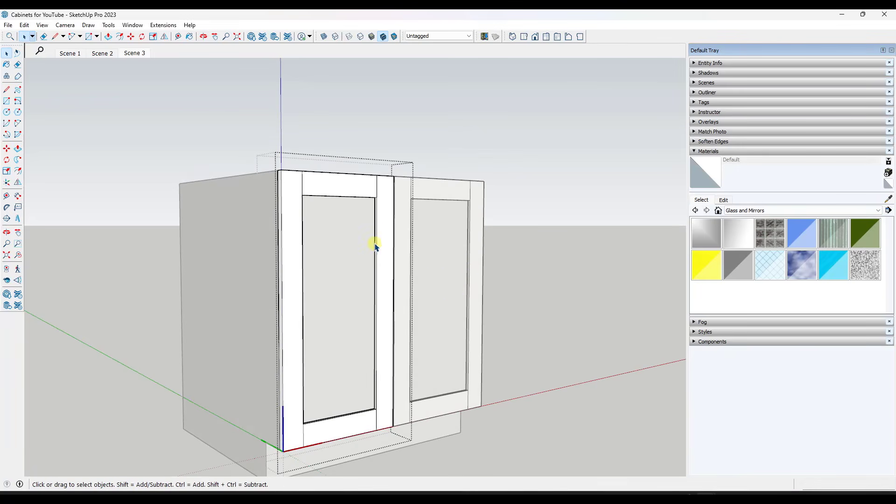
Open 3D Warehouse and search its models for "beadboard profile"
click(251, 37)
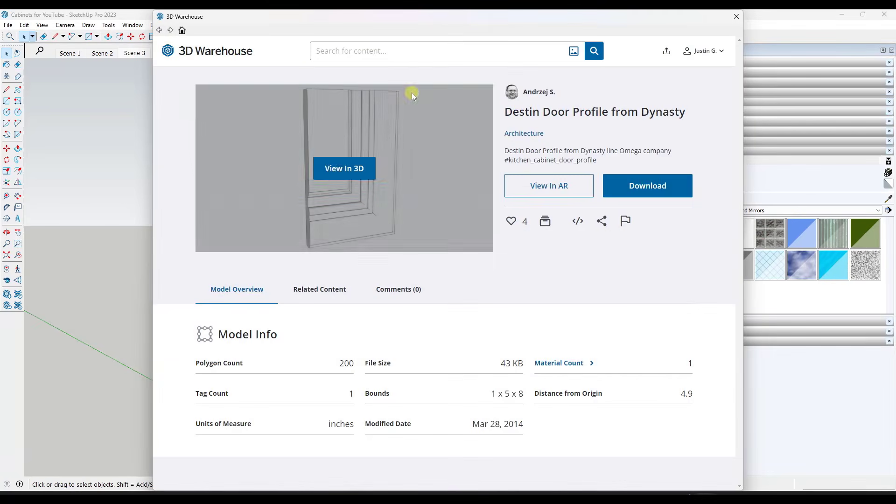
click(395, 48)
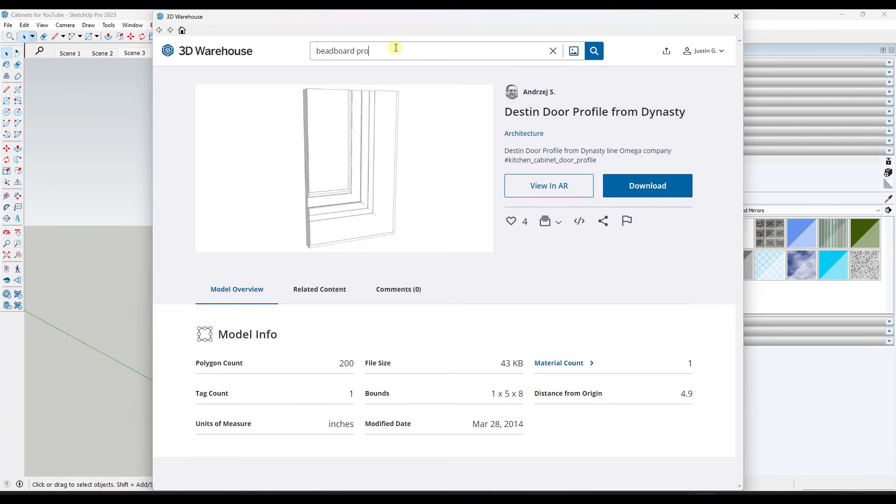
key(Return)
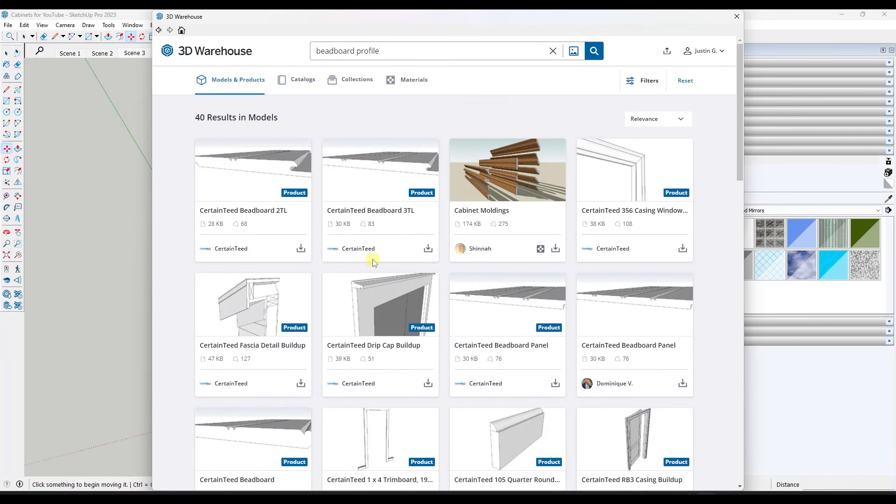
Load the CertainTeed Beadboard 2TL model directly into the file and place it in the open frame of the door being edited
click(256, 168)
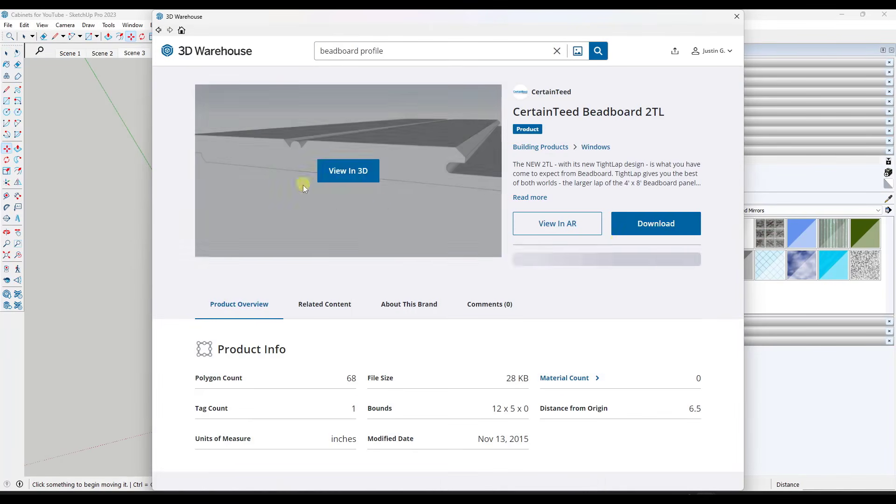
click(645, 228)
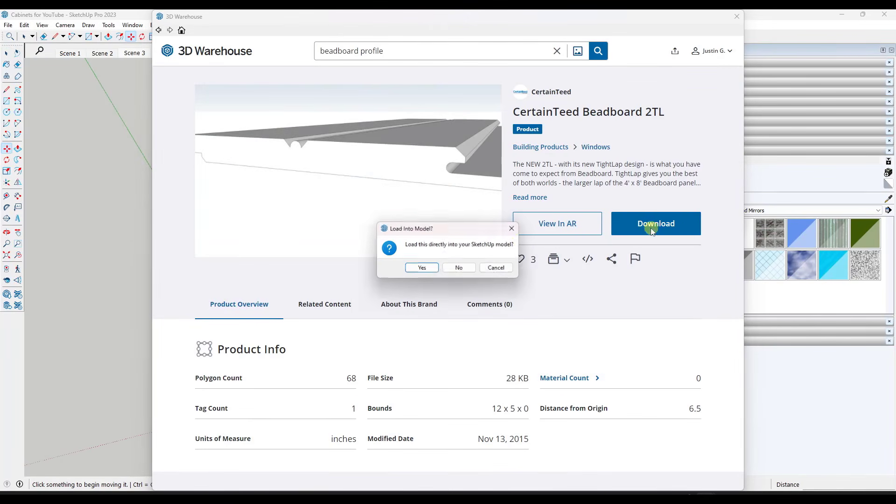
click(422, 269)
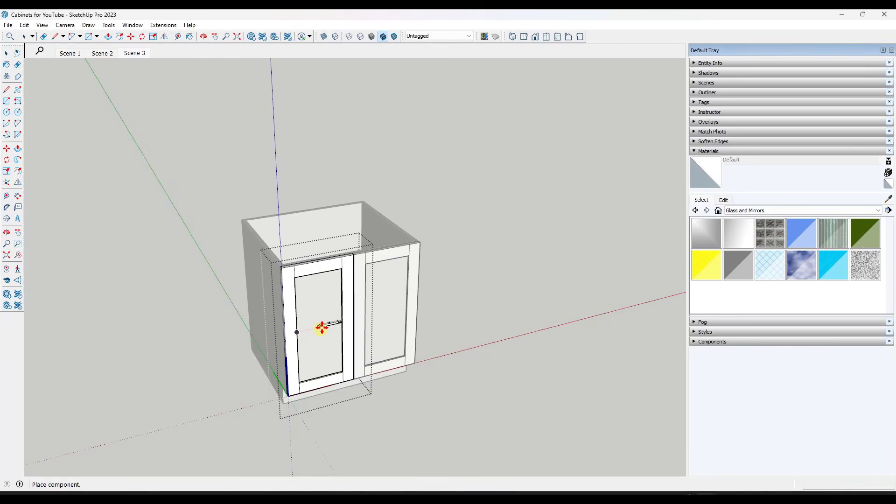
click(318, 322)
Leave the door component and hide the copied cabinet's box, leaving only the two door frames and their beadboard pieces
key(space)
click(398, 232)
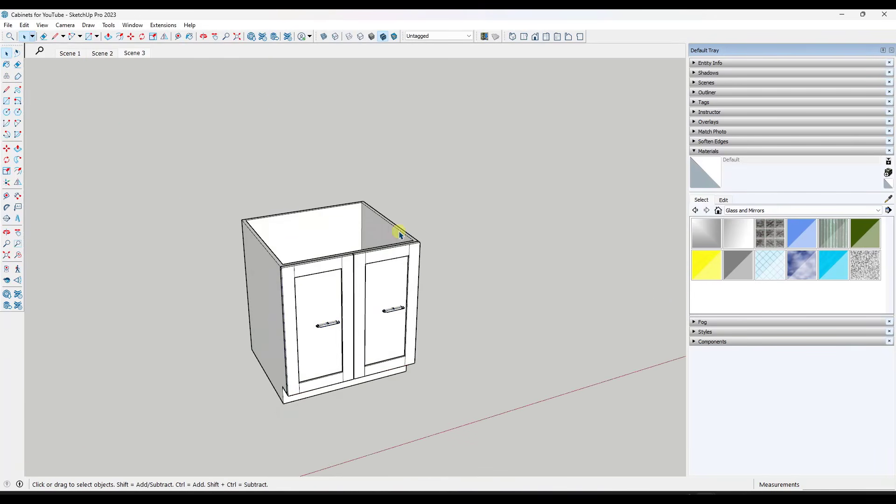
click(397, 230)
right_click(396, 232)
click(420, 37)
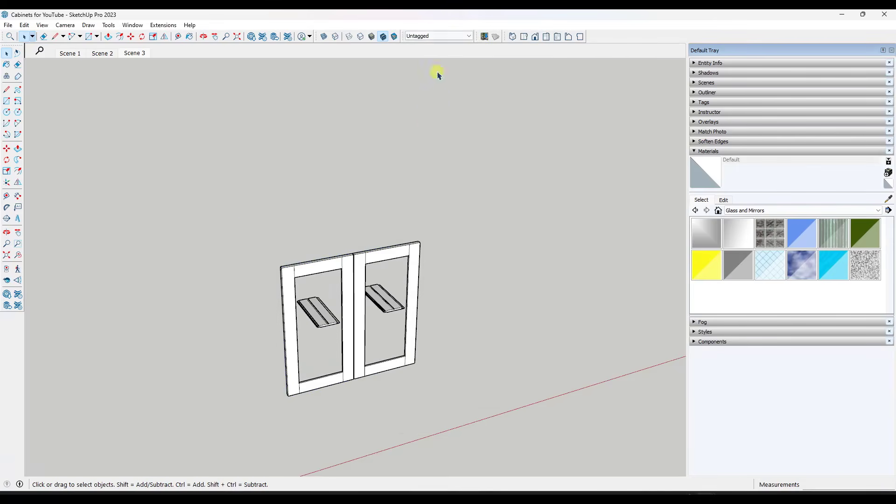
middle_drag(388, 273, 363, 322)
key(ctrl+z)
Open the door for editing and rotate the beadboard piece 90 degrees so it stands upright
double_click(347, 318)
scroll(345, 313, up, 6)
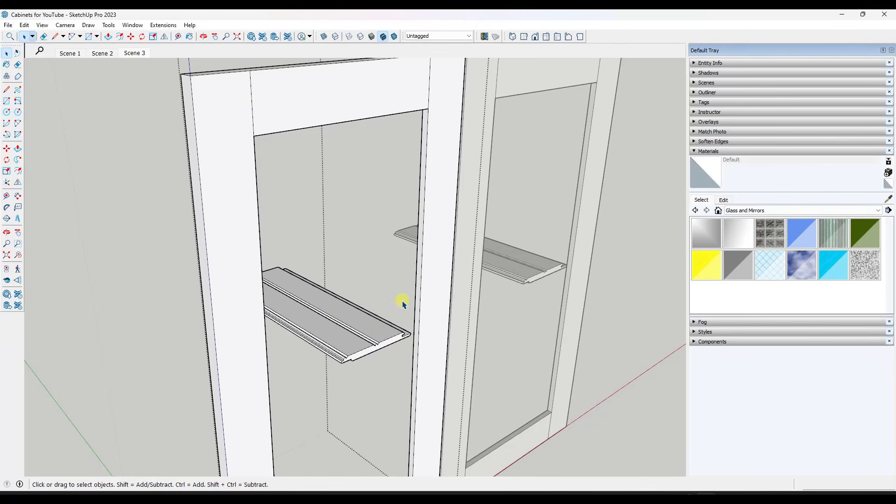
click(322, 334)
middle_drag(322, 333, 369, 328)
key(m)
click(368, 327)
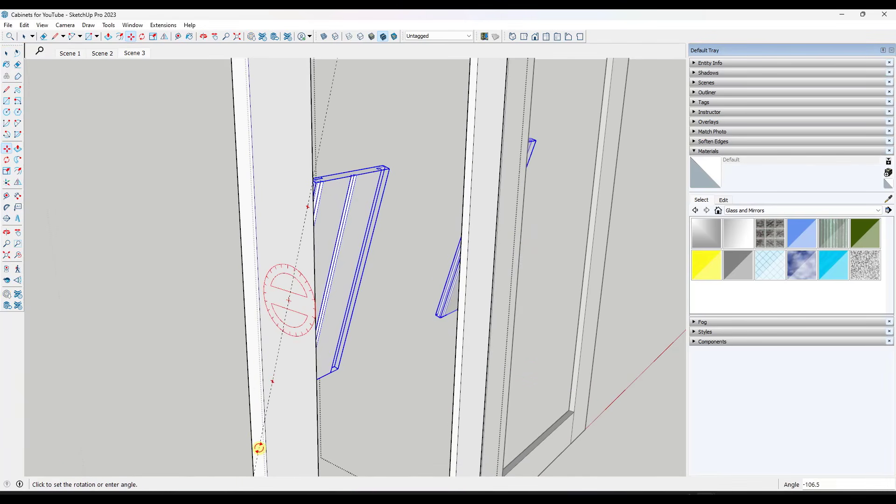
key(Return)
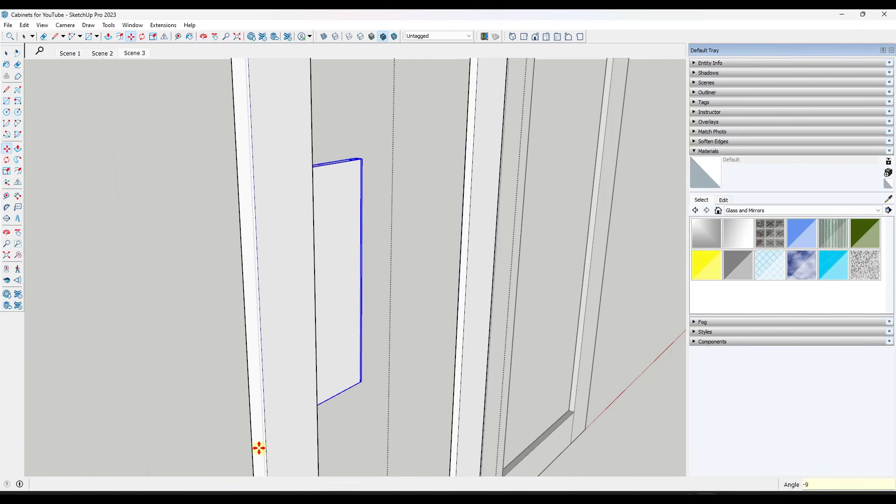
Move the upright beadboard about 6 3/16" along the green axis to line up with the upper inner corner of the frame
key(space)
middle_drag(568, 344, 276, 248)
key(m)
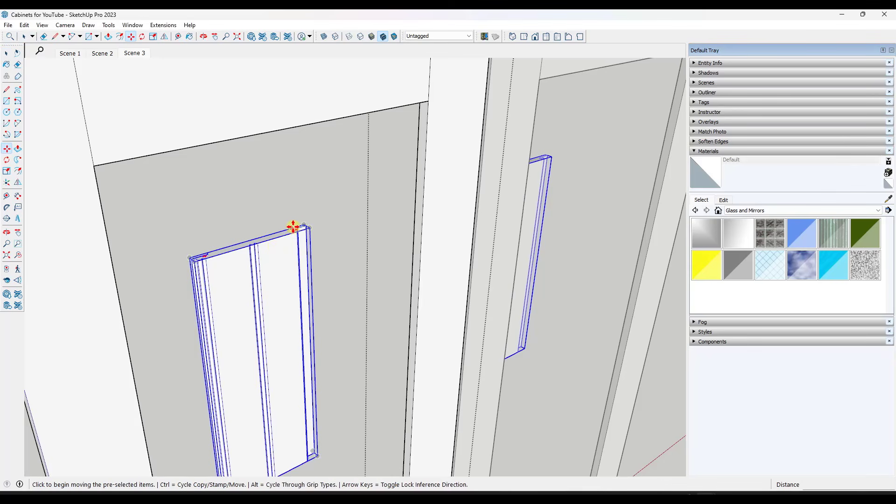
click(300, 224)
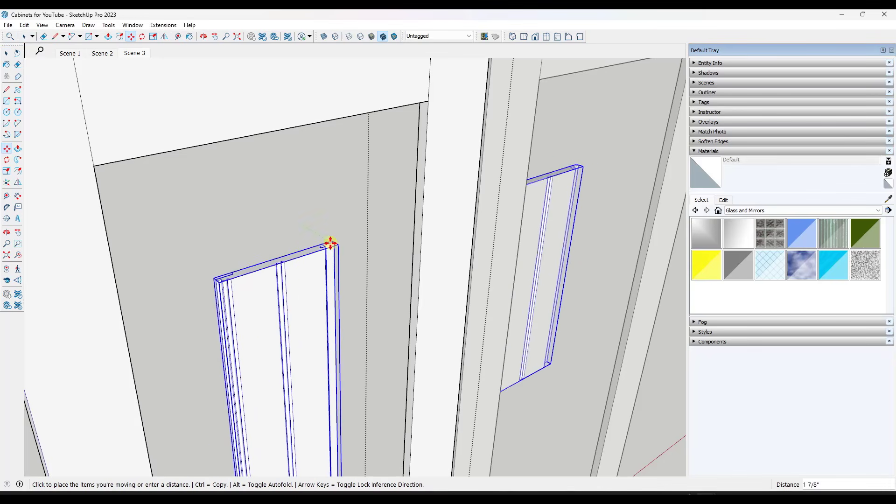
click(423, 101)
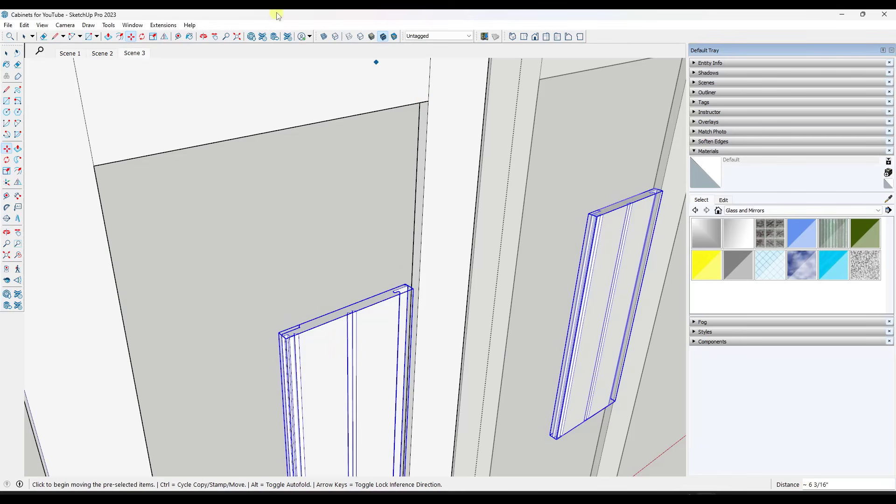
Turn on X-ray view and shift the beadboard about 3/8" by its tongue edge to align with the frame's inner corner
click(324, 36)
scroll(343, 303, up, 2)
scroll(343, 303, up, 5)
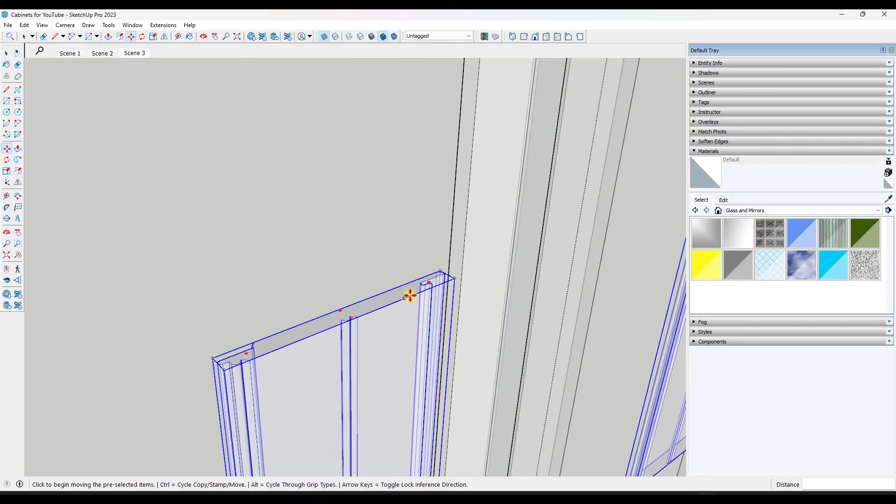
click(419, 281)
scroll(410, 278, down, 6)
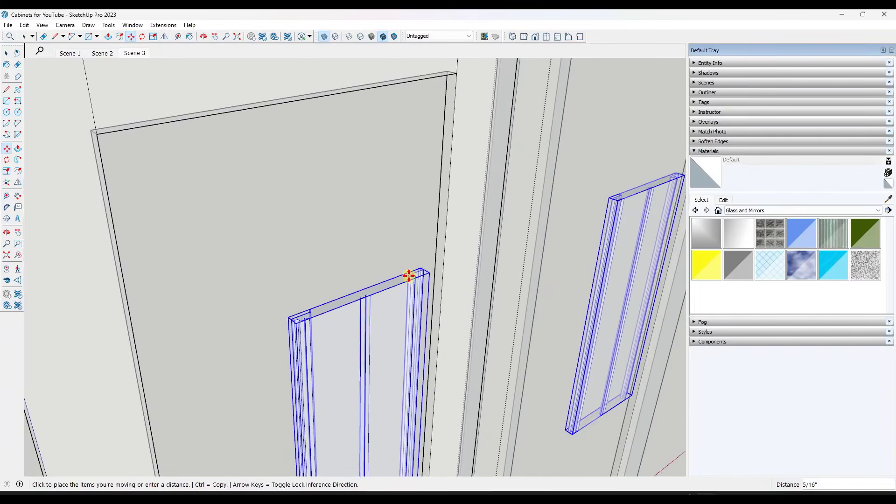
scroll(444, 125, up, 4)
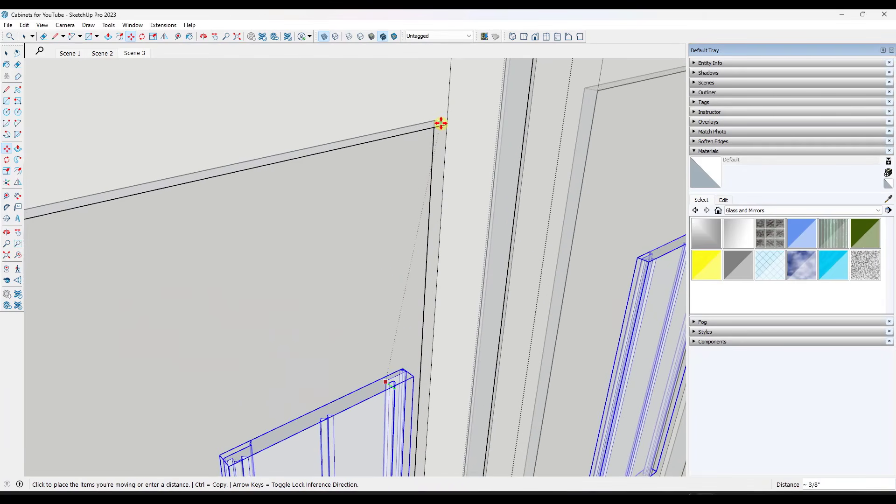
click(439, 123)
Move the beadboard 1 3/8" along the red axis so its edge tucks into the door's stile
scroll(395, 391, down, 3)
scroll(394, 391, down, 3)
mouse_move(390, 411)
middle_down()
mouse_move(378, 328)
mouse_move(329, 356)
middle_up()
scroll(394, 390, up, 3)
scroll(376, 303, down, 3)
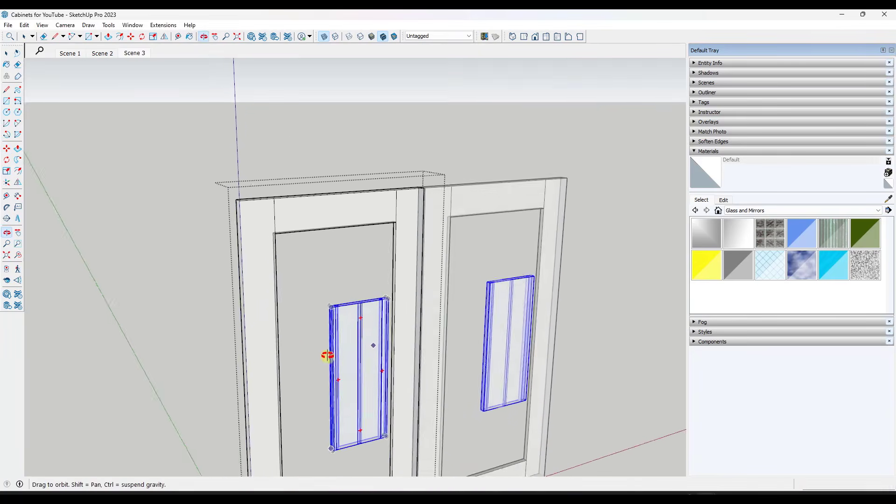
scroll(332, 339, up, 3)
click(332, 350)
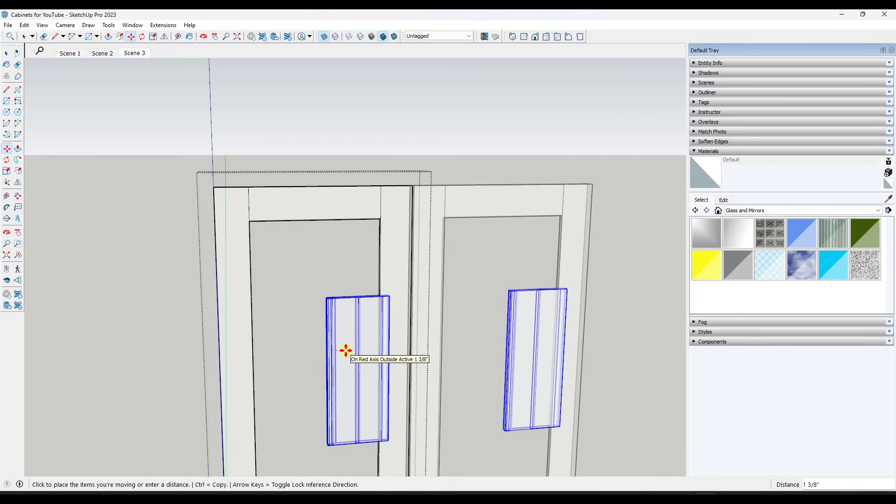
click(346, 351)
Turn off X-ray view and scale the beadboard's thickness by about 0.67 so it no longer projects through the stile
scroll(378, 335, down, 3)
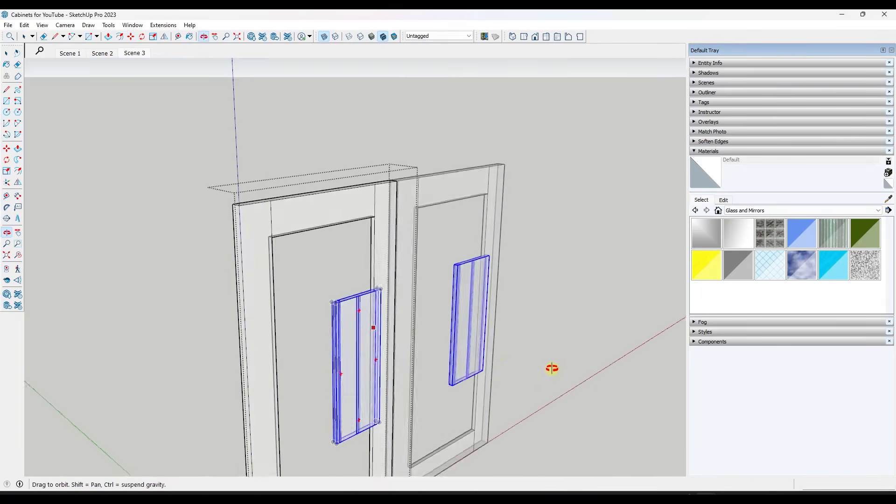
middle_drag(550, 368, 394, 331)
scroll(373, 317, up, 4)
mouse_move(360, 290)
middle_down()
mouse_move(364, 307)
mouse_move(502, 338)
mouse_move(466, 344)
mouse_move(490, 374)
mouse_move(420, 371)
middle_up()
click(324, 36)
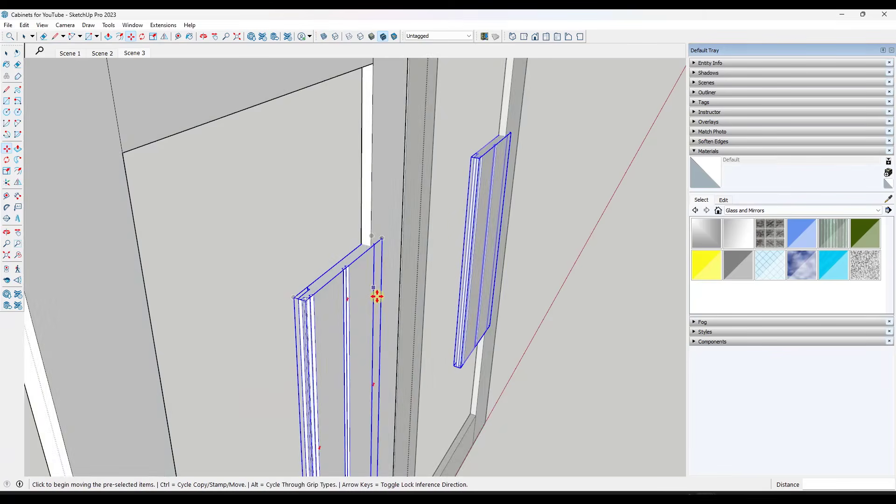
scroll(346, 266, up, 3)
scroll(373, 267, down, 6)
middle_drag(366, 282, 367, 284)
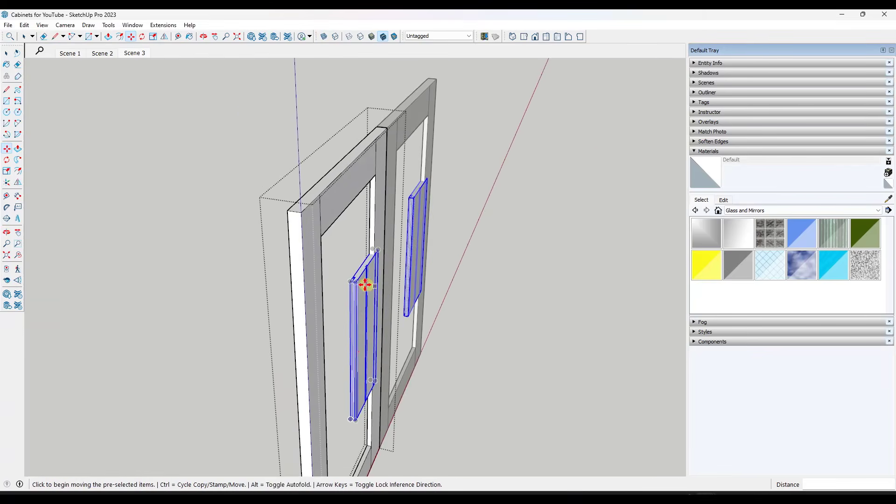
scroll(369, 294, up, 3)
key(s)
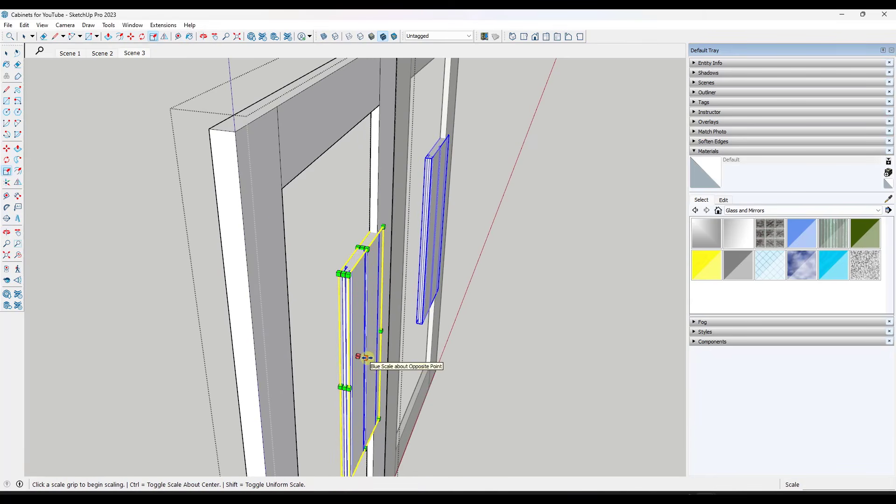
click(367, 358)
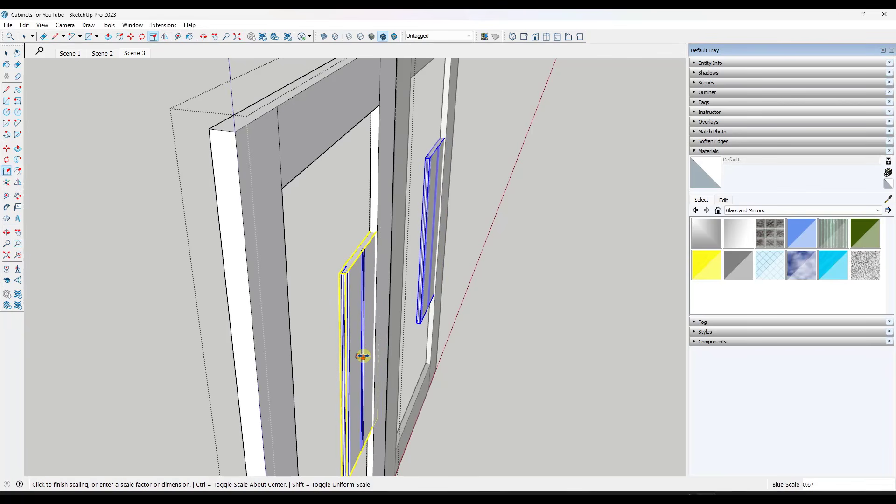
click(363, 357)
Open the beadboard for editing and push/pull its top face up about 6 1/16" to the frame's top rail
middle_drag(461, 330, 230, 283)
scroll(305, 267, down, 3)
key(space)
double_click(297, 275)
drag(197, 197, 318, 231)
scroll(278, 234, up, 3)
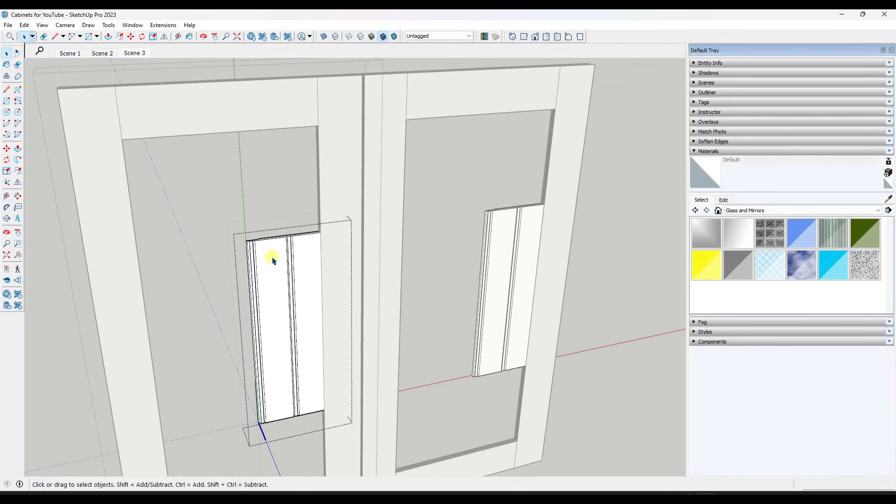
scroll(277, 238, up, 2)
key(p)
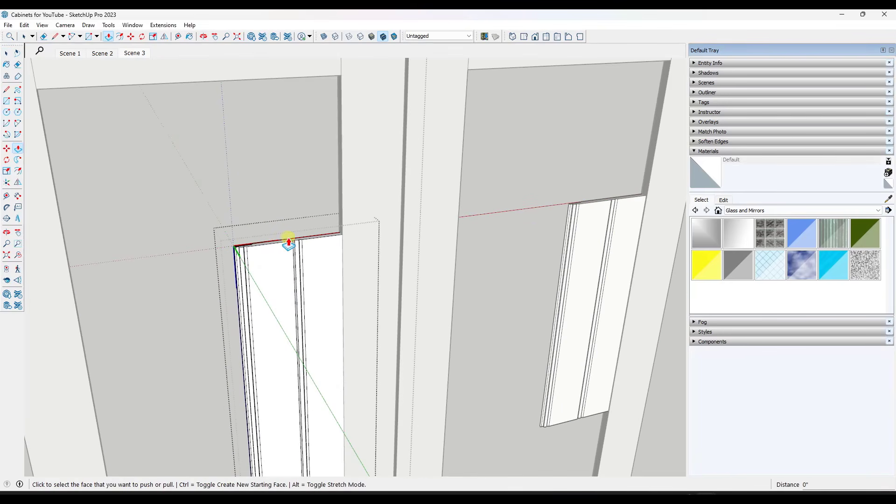
click(285, 243)
scroll(298, 189, down, 2)
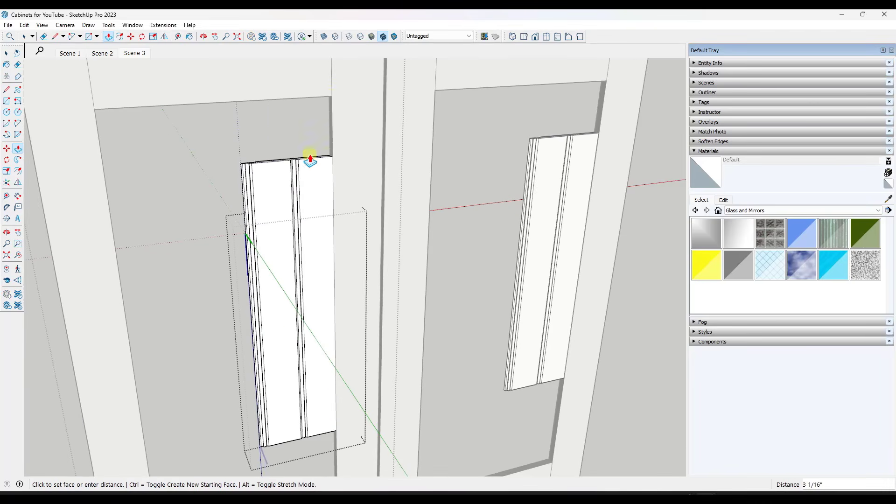
click(332, 97)
Push/pull the beadboard's bottom face down to meet the top edge of the frame's bottom rail
scroll(332, 100, down, 4)
middle_drag(316, 96, 314, 301)
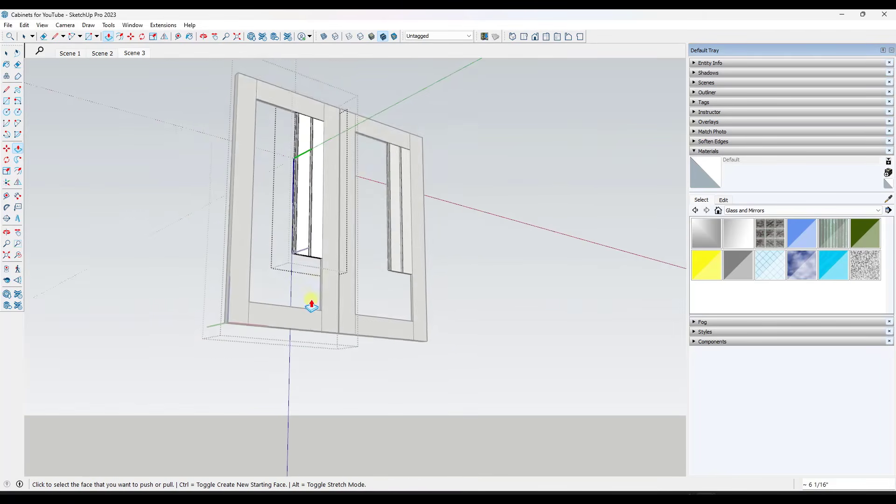
scroll(303, 245, up, 2)
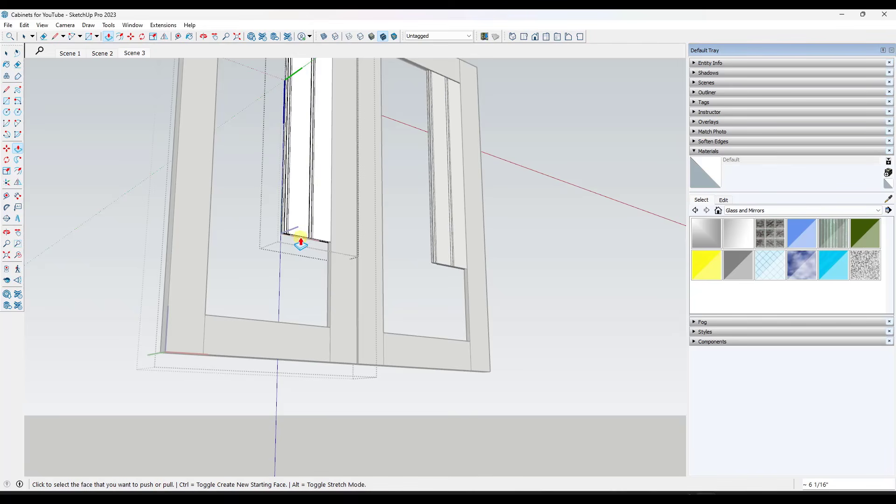
click(301, 241)
click(332, 333)
middle_drag(334, 330, 414, 386)
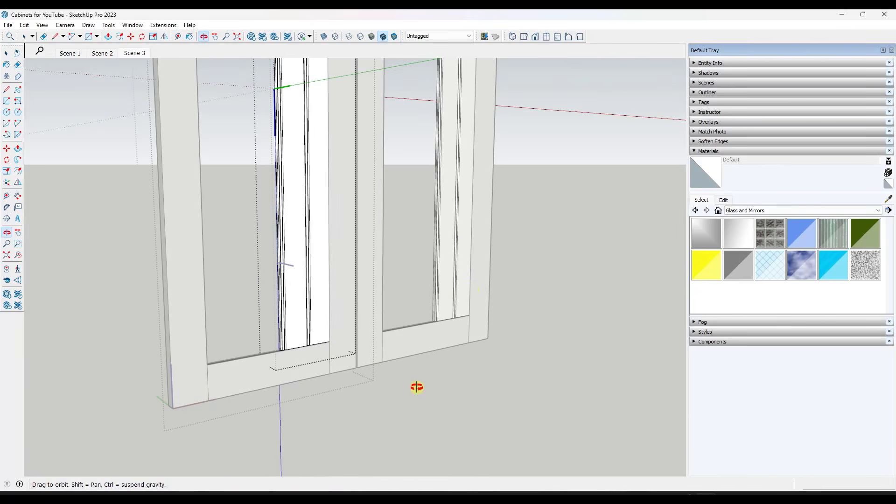
Leave the beadboard's editing, turn on X-ray view, and copy the board about 4 5/16" along the red axis to interlock with the first
key(space)
click(402, 206)
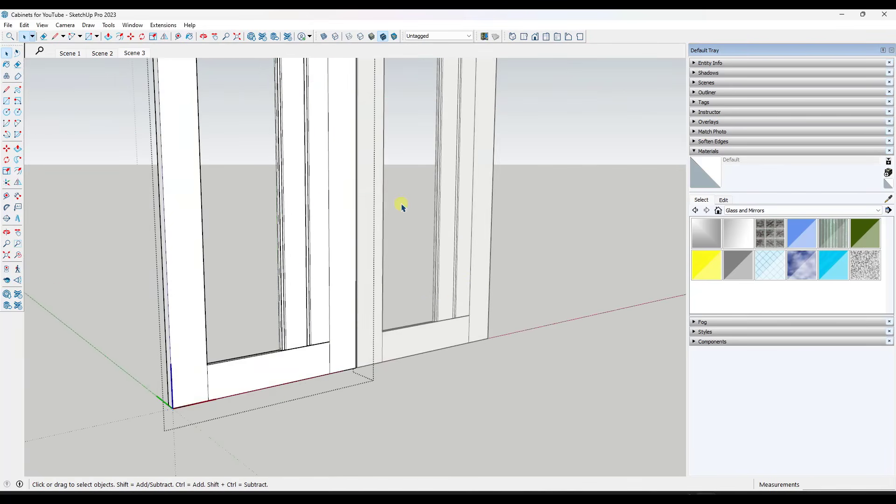
click(313, 205)
middle_drag(328, 248, 350, 444)
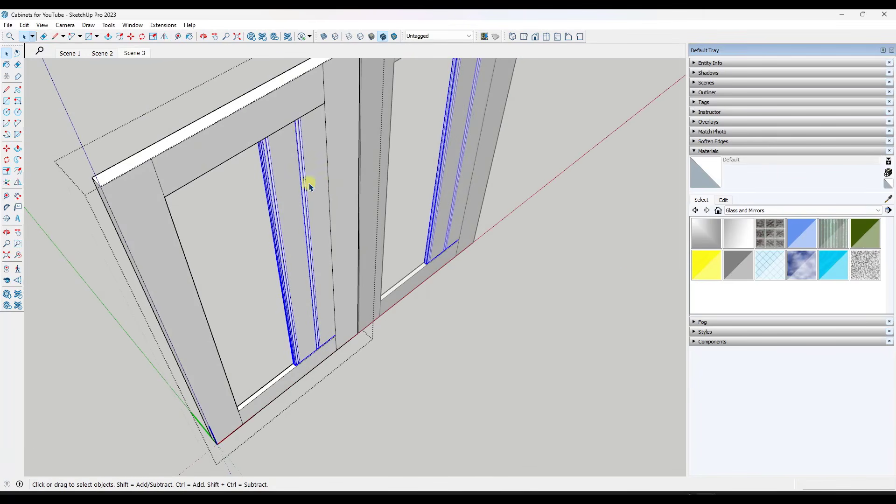
click(324, 36)
scroll(283, 116, up, 5)
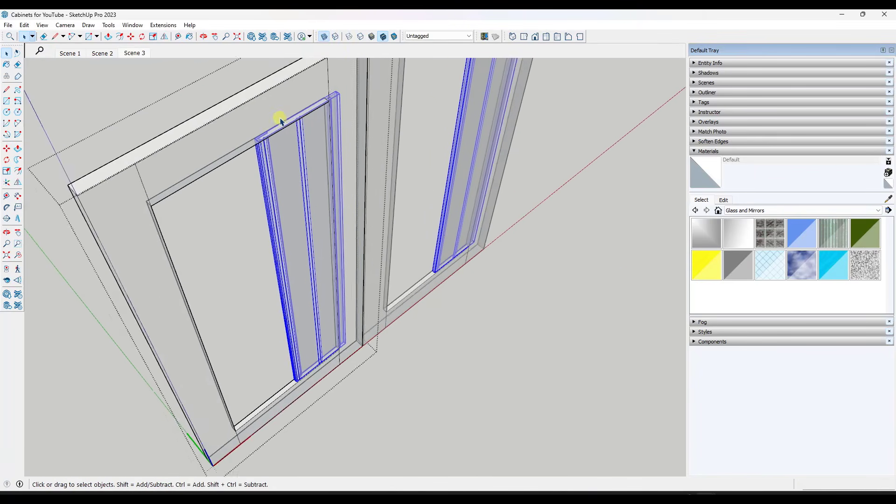
key(m)
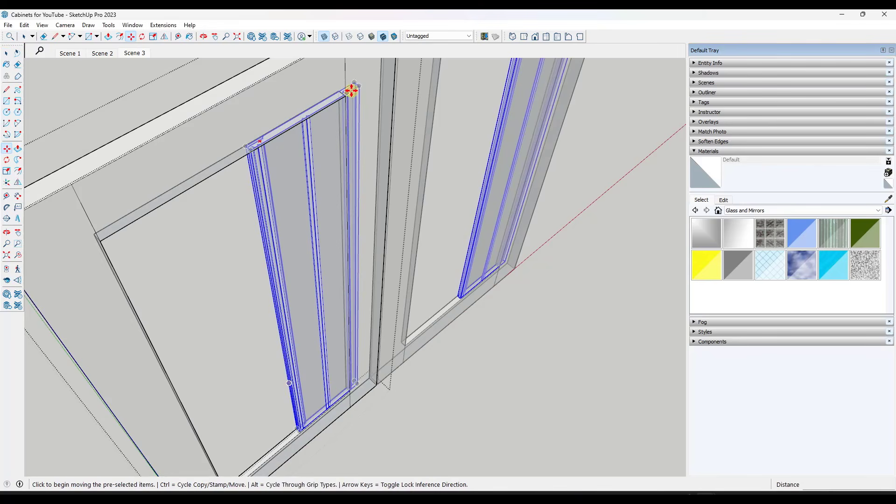
click(353, 80)
key(ctrl)
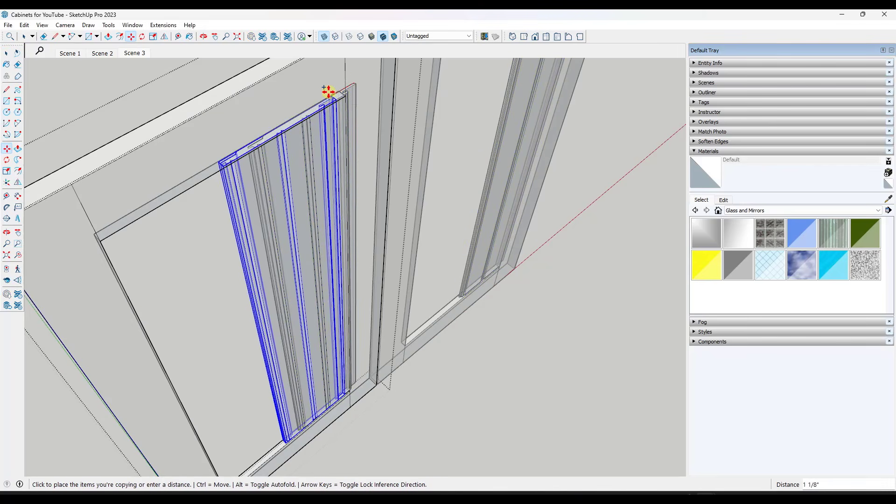
scroll(273, 122, up, 4)
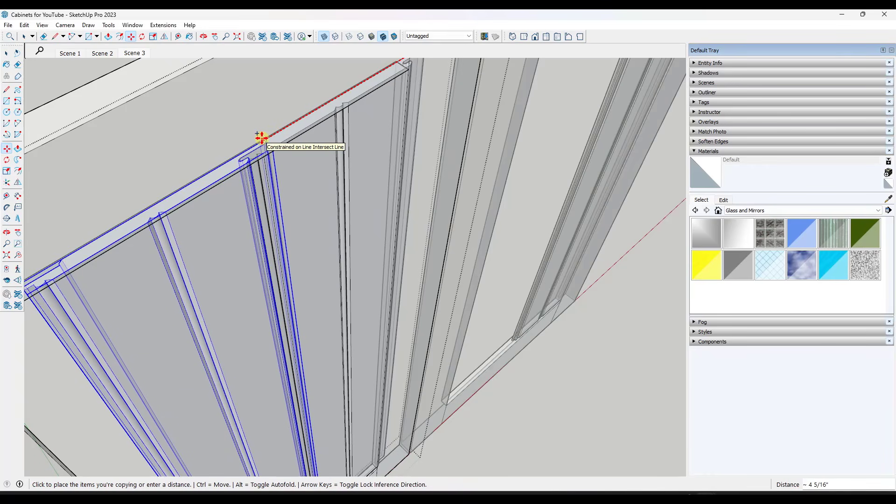
click(265, 142)
scroll(264, 142, up, 2)
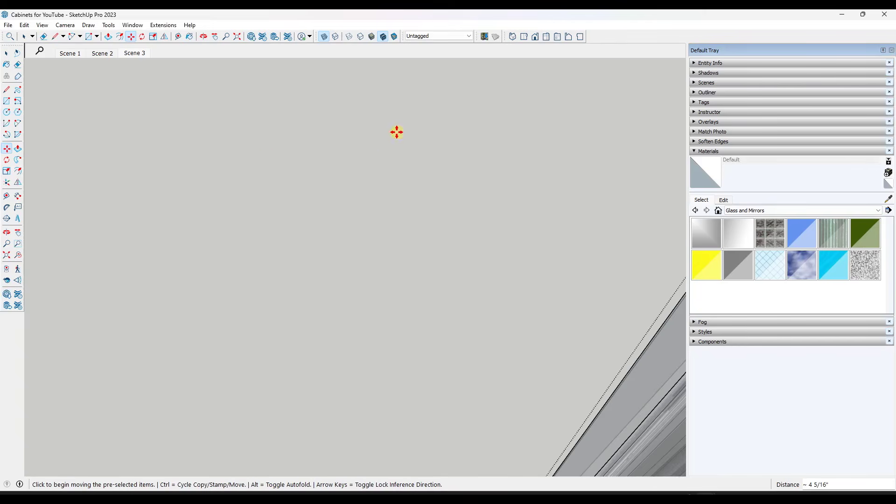
scroll(396, 133, down, 5)
middle_drag(400, 140, 352, 87)
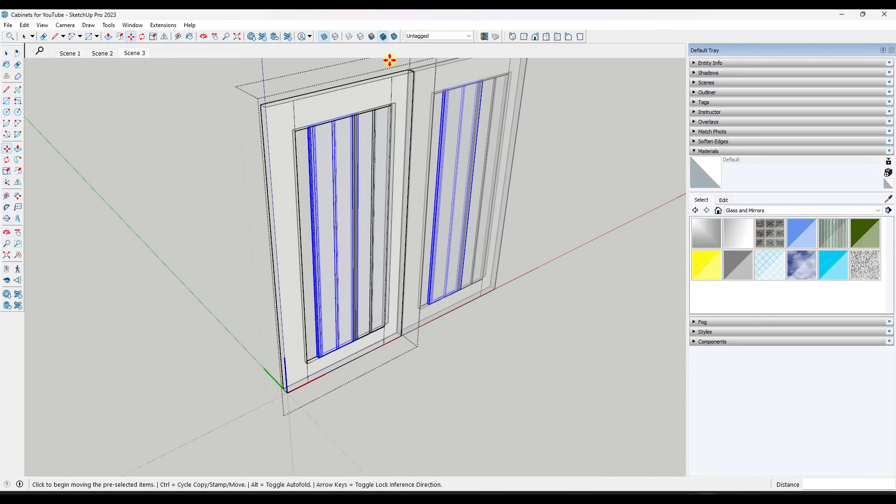
Multiply the beadboard copy by 2 along the red axis and make the outermost board overlapping the stile unique
text(*2)
key(Return)
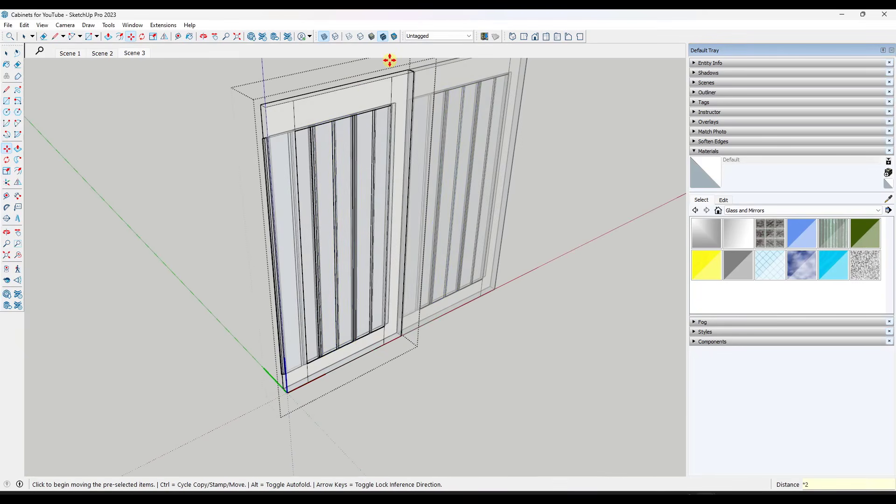
middle_drag(286, 186, 252, 156)
key(space)
click(258, 182)
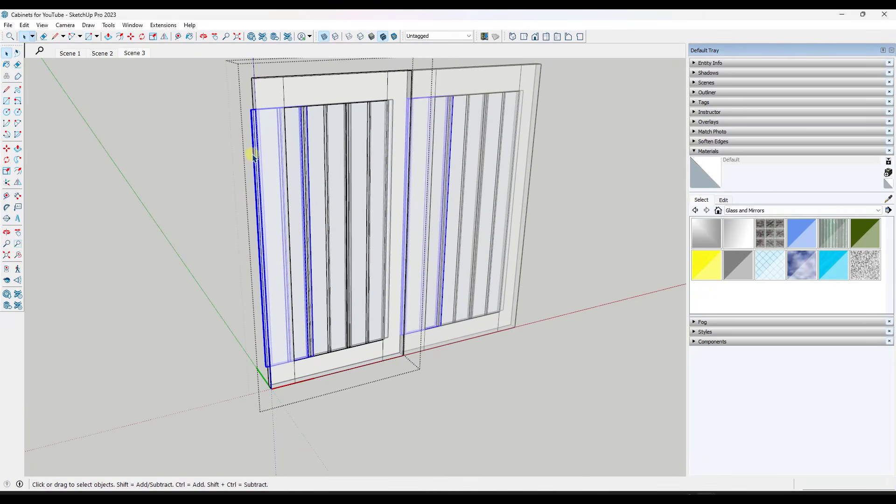
right_click(294, 145)
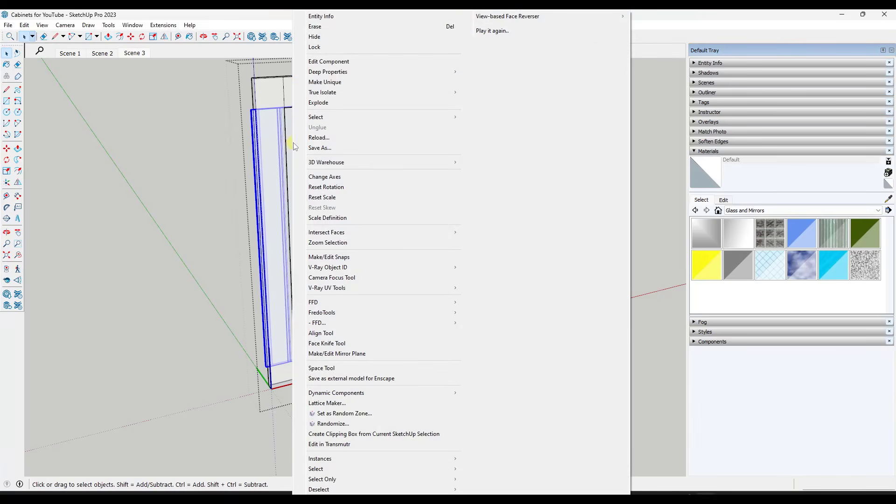
click(330, 83)
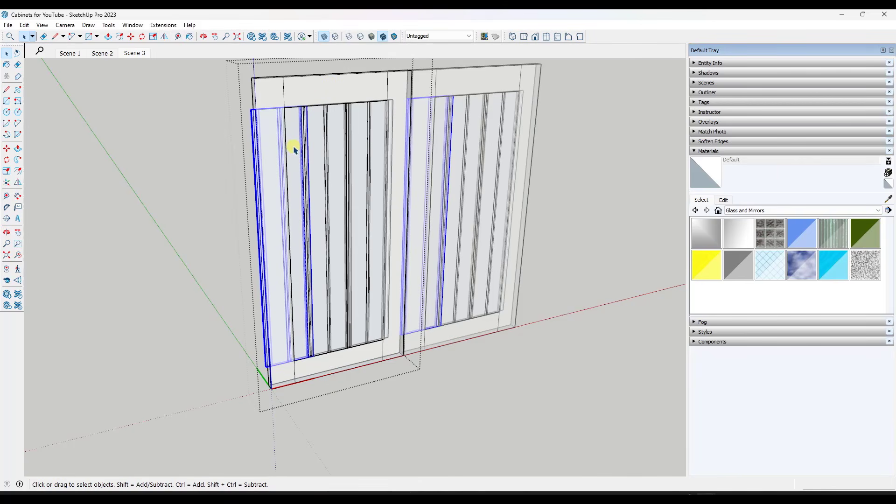
Open the outermost board for editing and draw a line across its top face near the stile's inner edge
middle_drag(289, 140, 226, 140)
drag(212, 85, 286, 382)
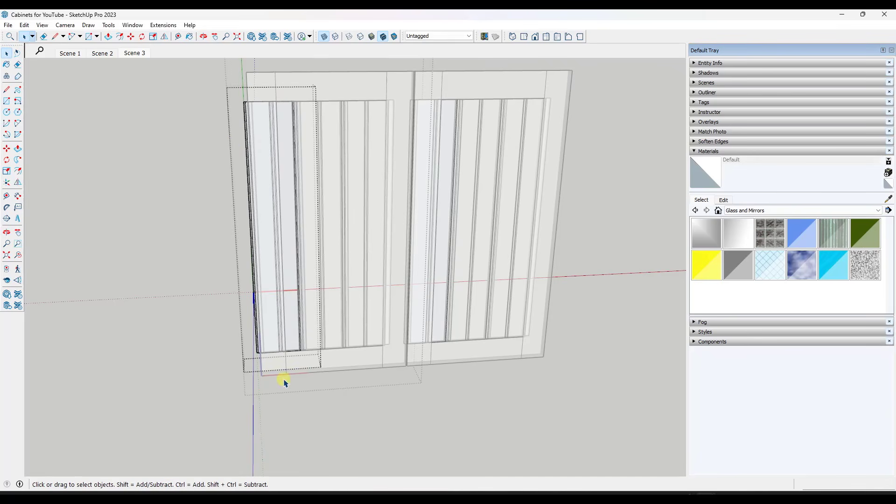
drag(225, 69, 292, 380)
middle_drag(341, 280, 230, 116)
scroll(256, 144, up, 5)
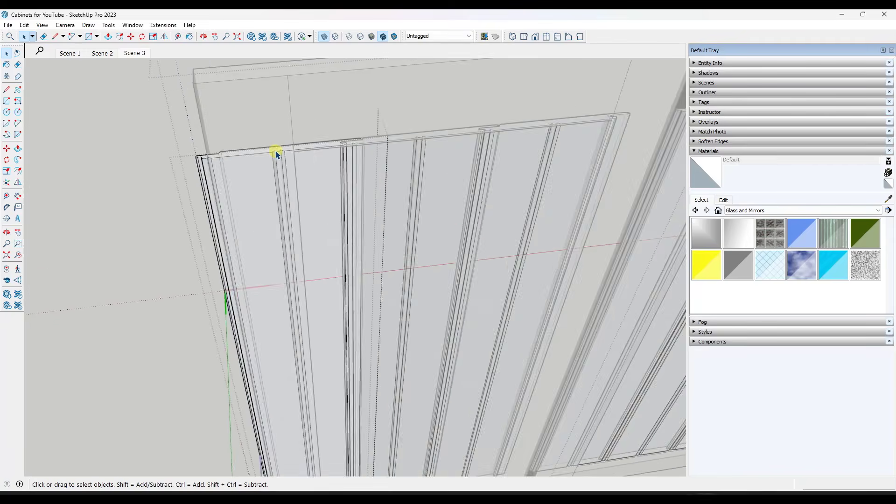
scroll(279, 154, up, 2)
scroll(295, 157, down, 3)
scroll(321, 182, up, 1)
middle_drag(312, 170, 158, 185)
scroll(304, 138, up, 2)
scroll(316, 164, down, 2)
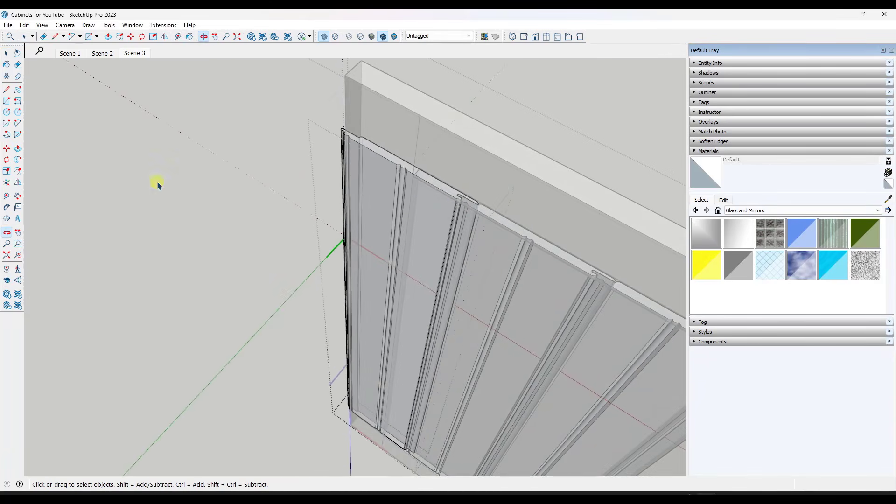
scroll(458, 194, up, 1)
key(l)
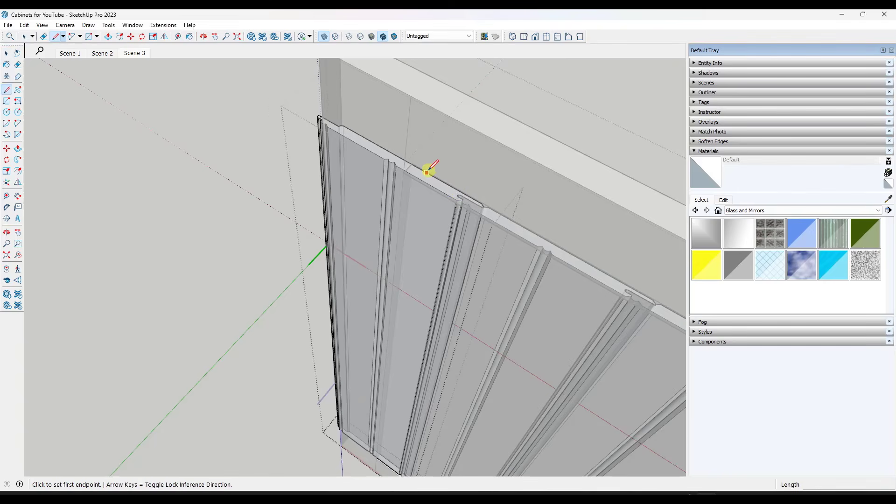
scroll(423, 168, up, 2)
scroll(413, 166, down, 2)
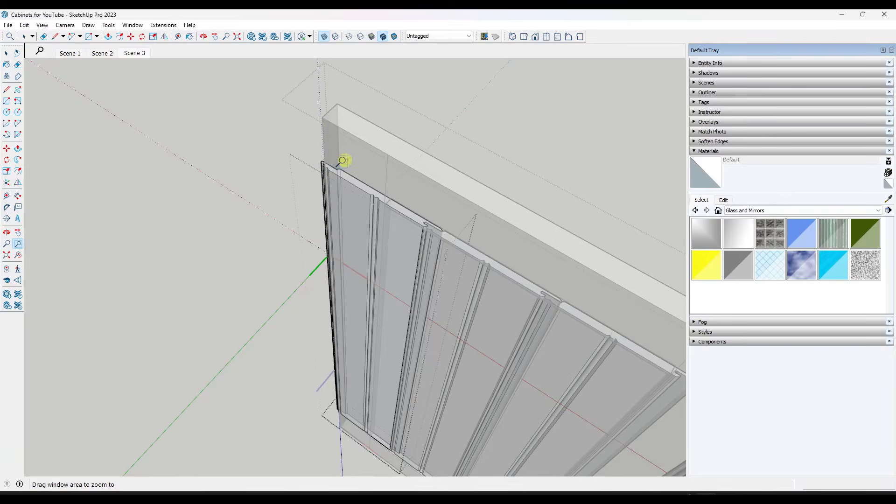
drag(342, 160, 476, 257)
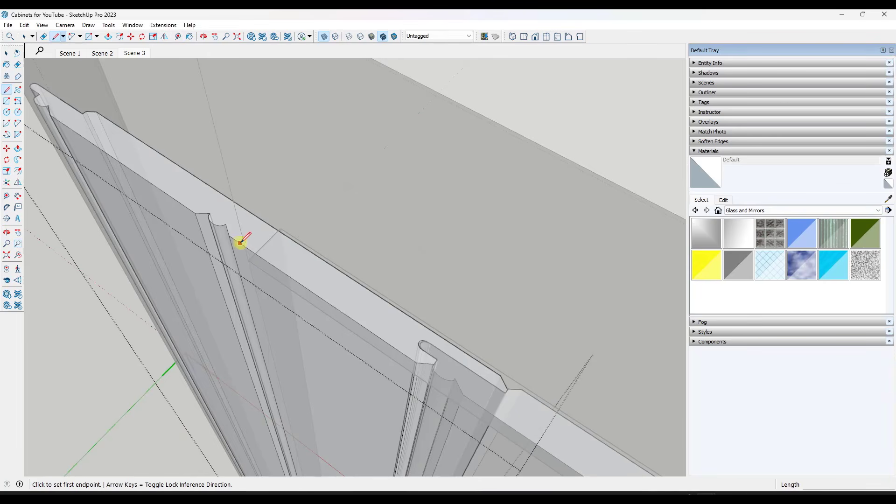
key(space)
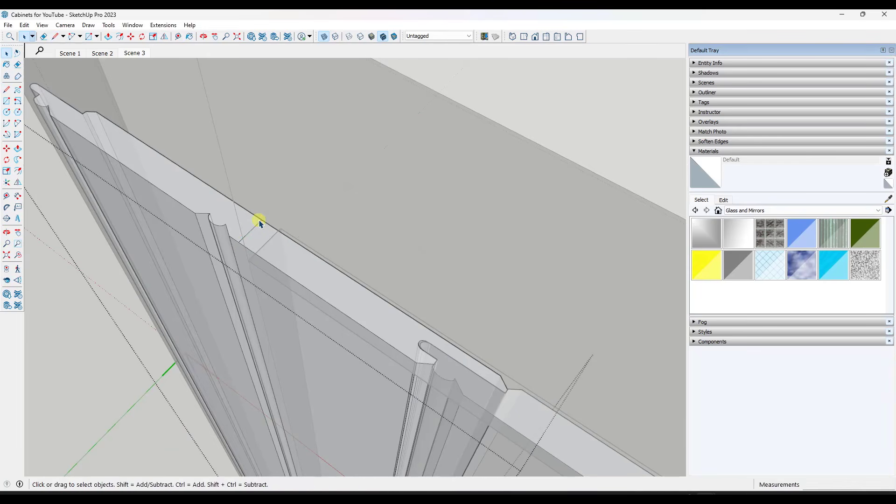
key(p)
key(space)
scroll(234, 280, down, 5)
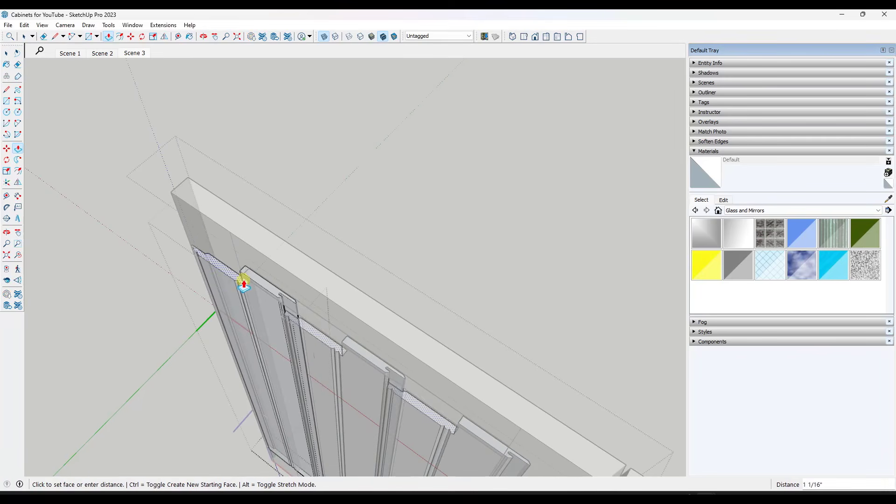
Make the nested component inside the outermost board unique and open it for editing
right_click(257, 282)
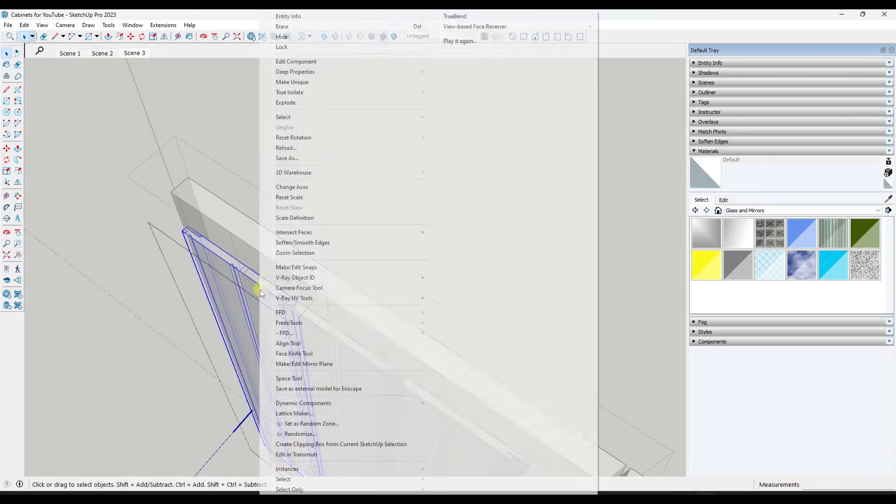
click(307, 83)
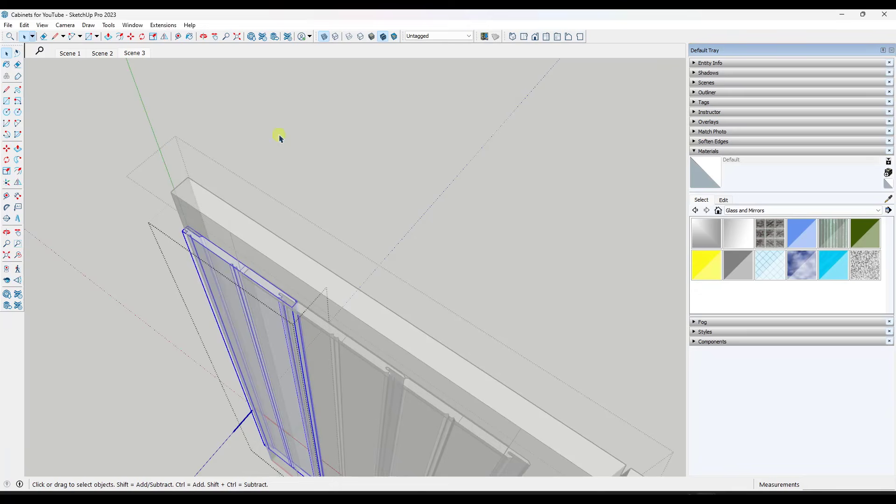
double_click(218, 256)
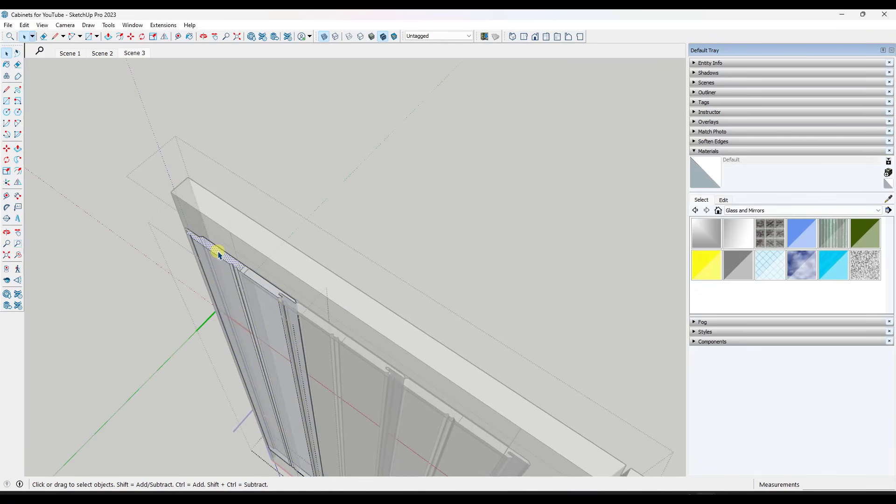
Push/pull the outer strip of the board's top face down 2' 1/2" to remove it, and clean up its leftover edges
key(p)
click(230, 262)
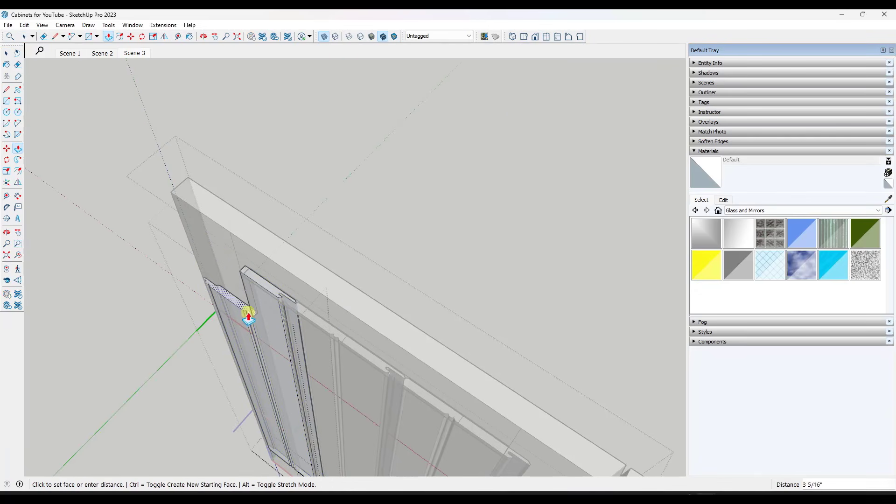
scroll(256, 320, down, 3)
scroll(363, 332, up, 5)
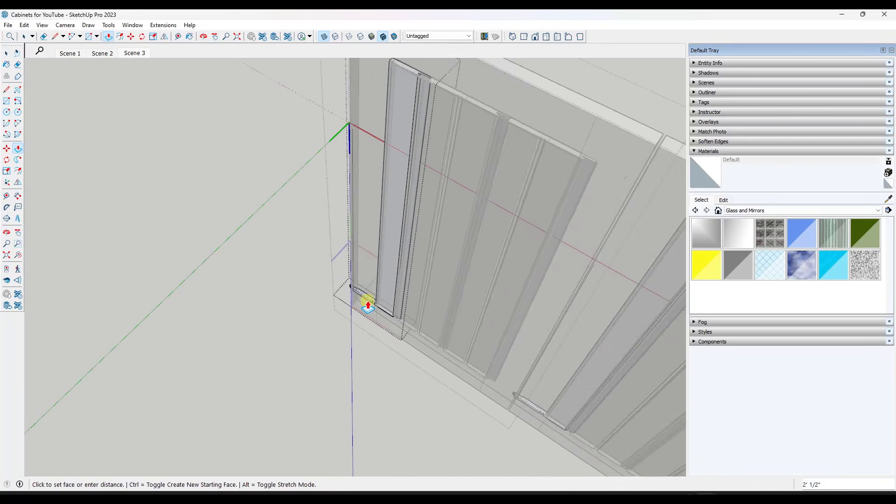
click(390, 322)
scroll(364, 307, down, 3)
key(e)
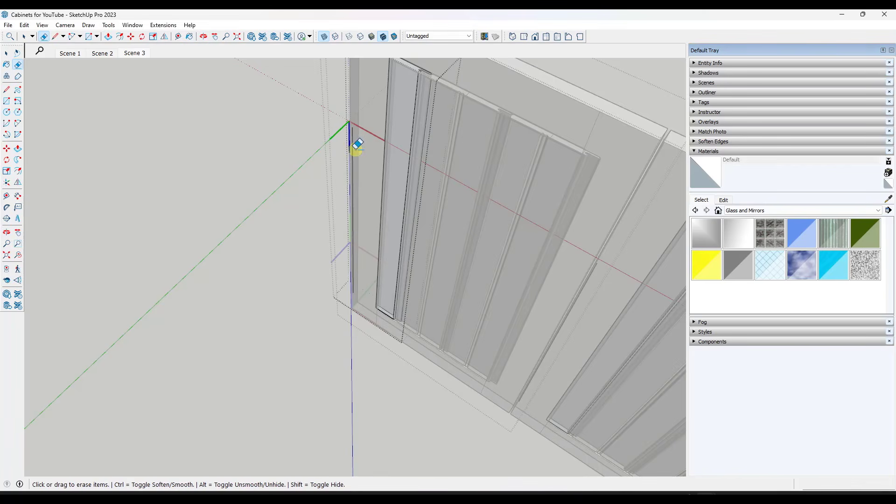
key(space)
Make the beadboard at the opposite end of the door panel unique, including its nested component
scroll(354, 284, down, 4)
mouse_move(366, 278)
middle_down()
mouse_move(427, 194)
mouse_move(527, 226)
mouse_move(325, 244)
middle_up()
scroll(447, 196, up, 3)
scroll(447, 195, up, 3)
scroll(326, 244, down, 3)
middle_drag(260, 260, 345, 216)
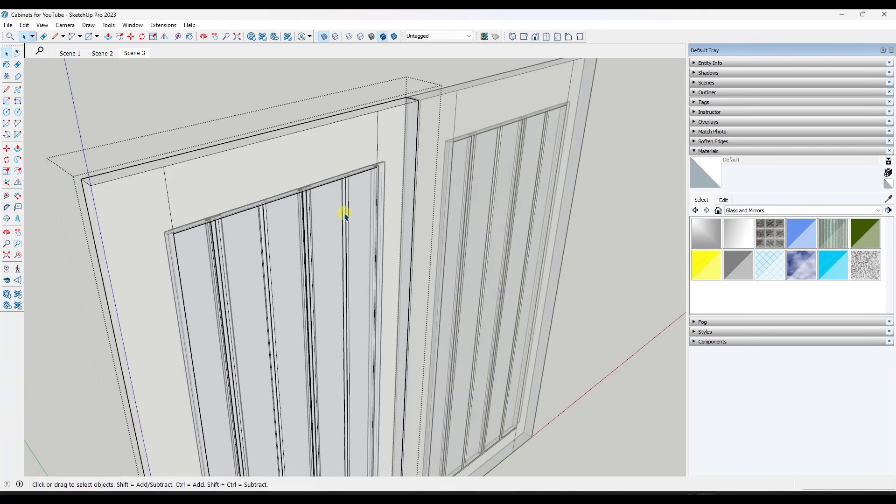
click(356, 218)
right_click(355, 217)
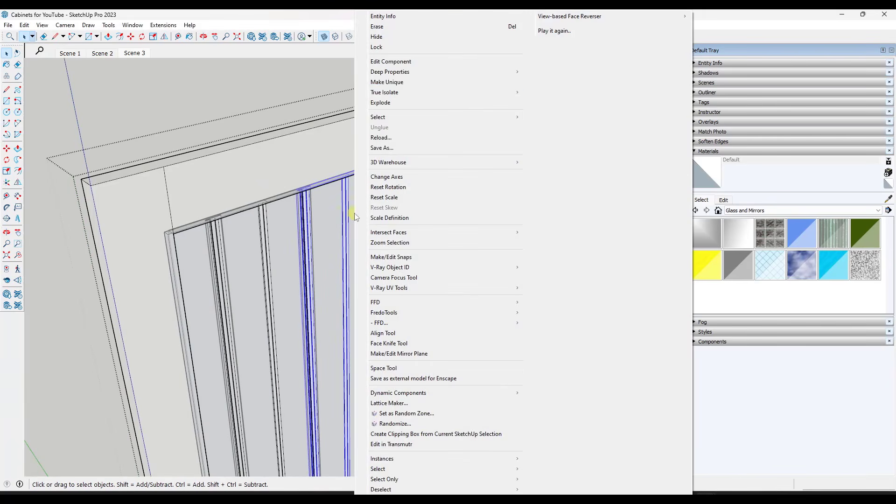
click(391, 82)
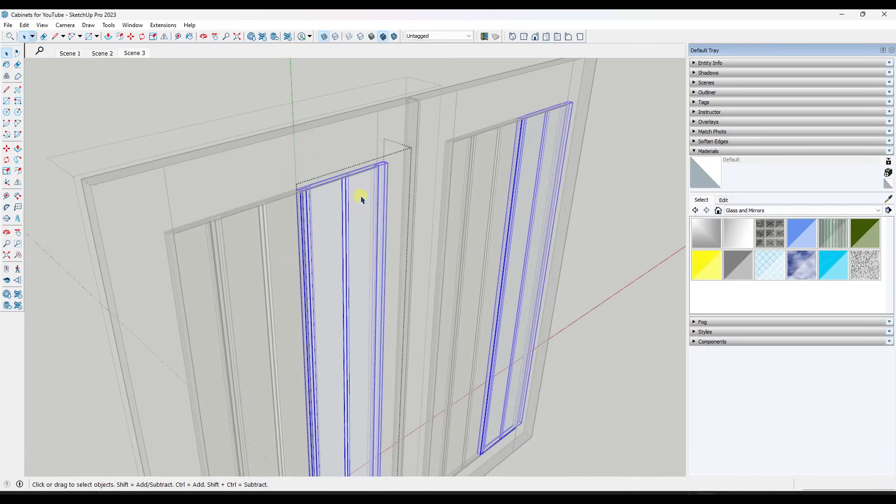
right_click(360, 196)
click(404, 82)
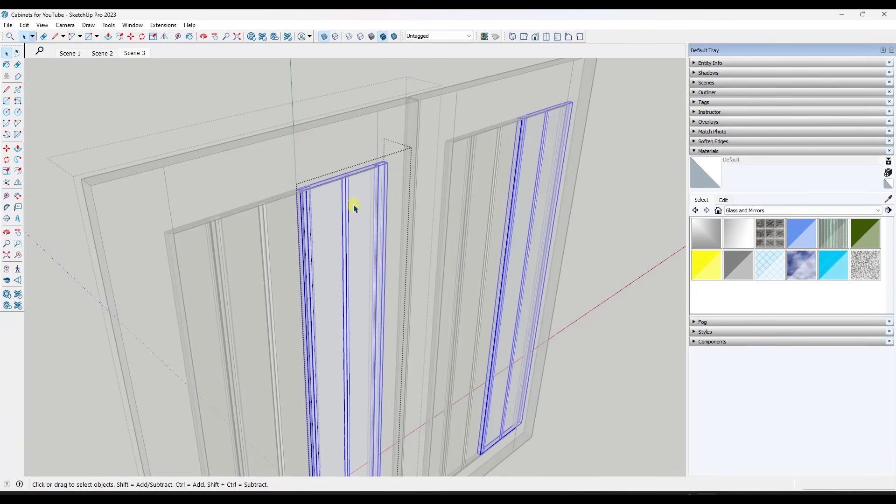
Open that end board for editing and push/pull its projecting edge profile down 2' 1/2" to remove it
key(Delete)
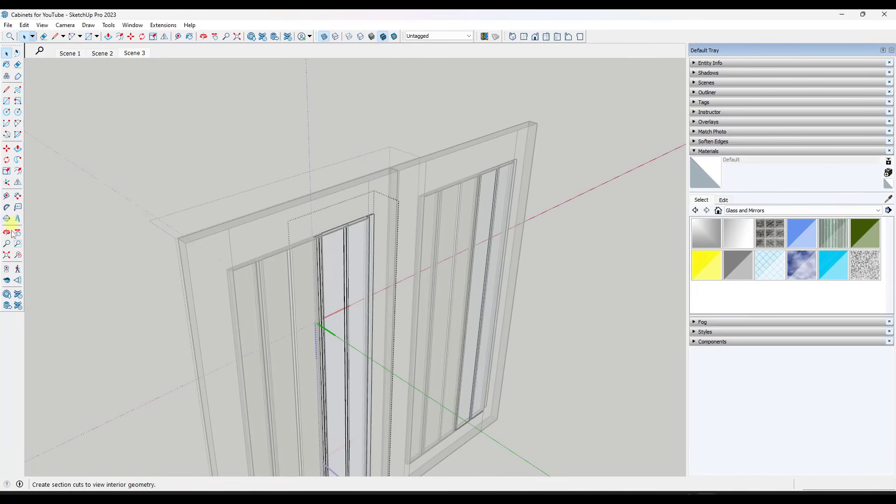
drag(344, 207, 430, 246)
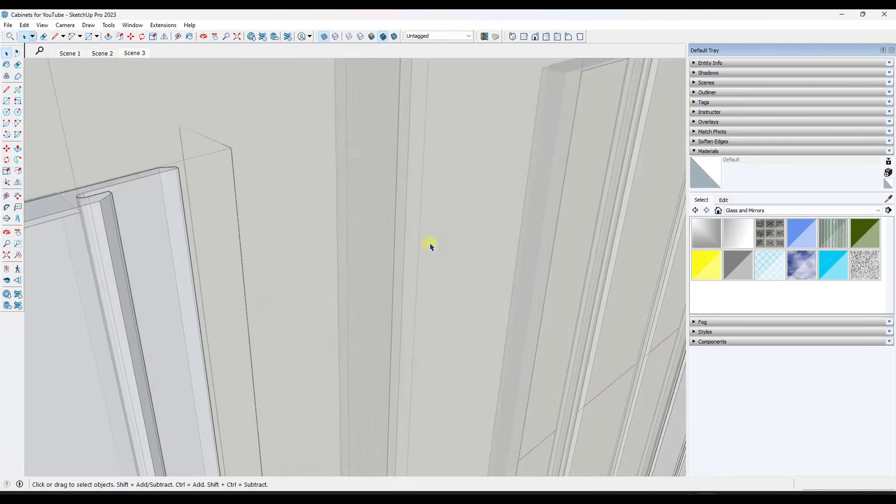
scroll(280, 193, down, 7)
middle_drag(286, 192, 285, 243)
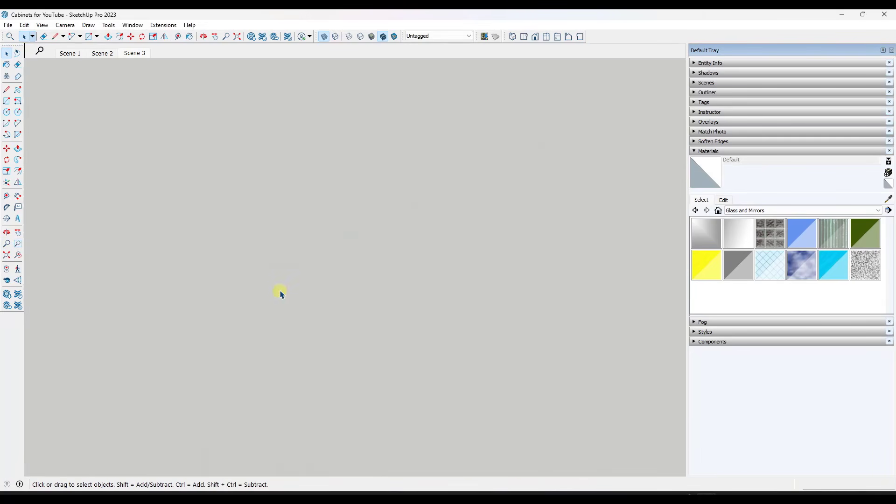
scroll(392, 233, down, 2)
scroll(377, 245, up, 3)
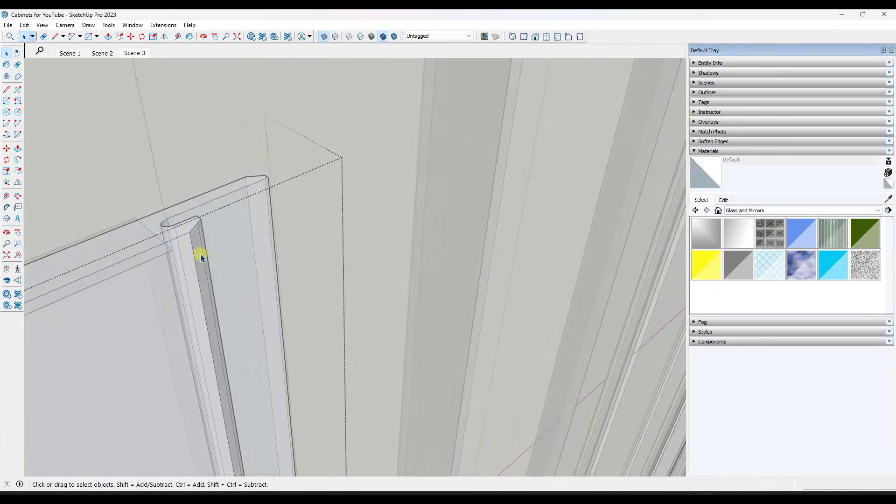
key(p)
click(205, 210)
scroll(212, 309, down, 7)
middle_drag(241, 385, 250, 131)
middle_drag(287, 352, 266, 177)
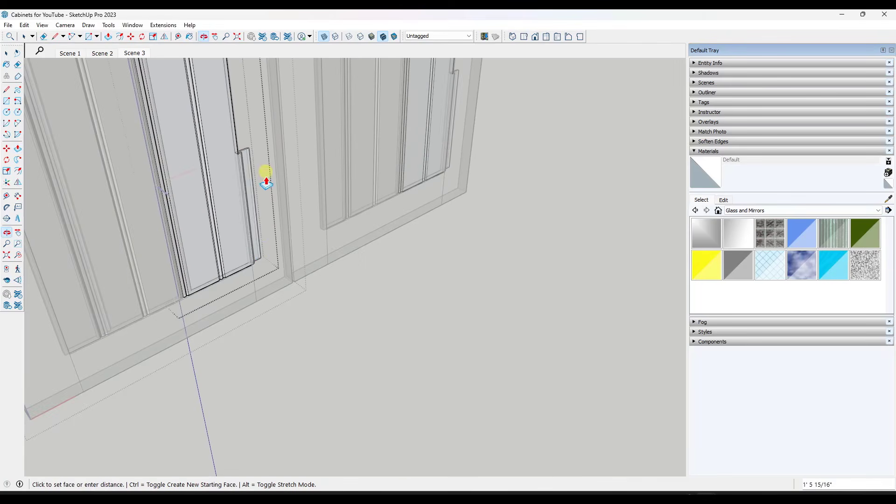
click(257, 267)
middle_drag(280, 266, 350, 274)
key(space)
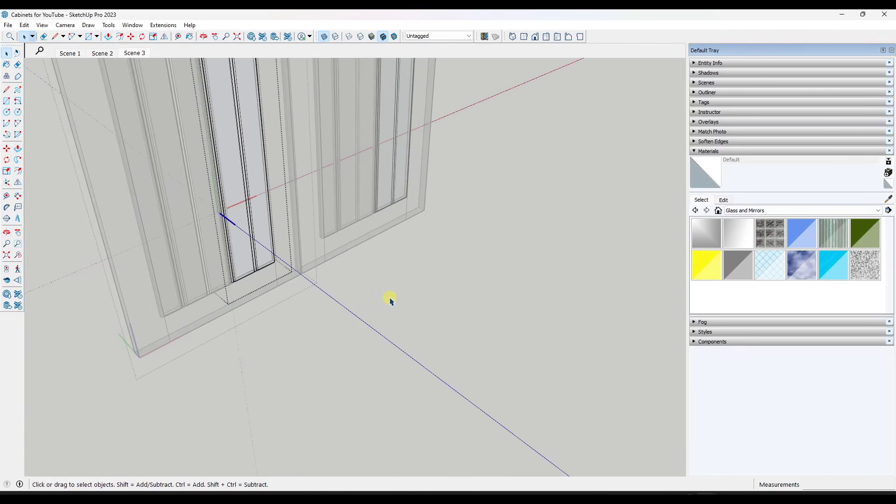
Leave the component editing and turn off X-ray view to show the finished beadboard doors
middle_drag(389, 299, 394, 217)
scroll(345, 299, down, 3)
click(321, 327)
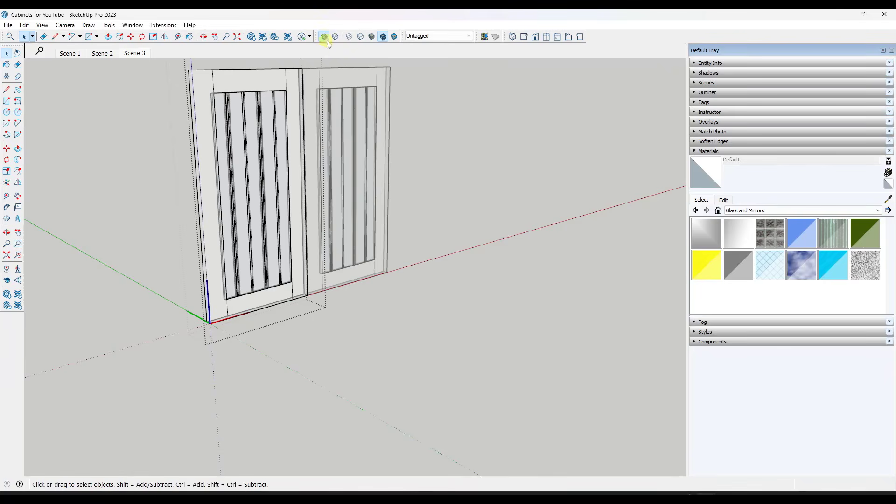
click(324, 36)
middle_drag(384, 187, 351, 146)
click(457, 147)
scroll(305, 131, up, 3)
scroll(309, 109, down, 4)
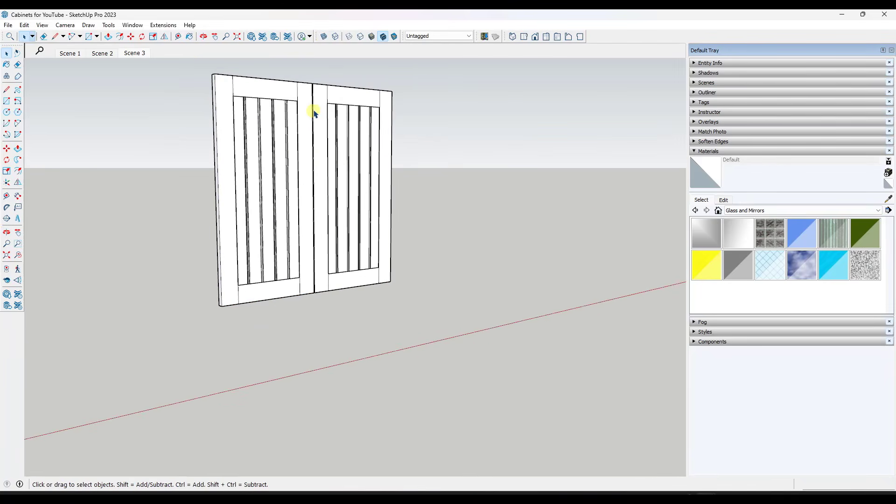
middle_drag(314, 114, 352, 94)
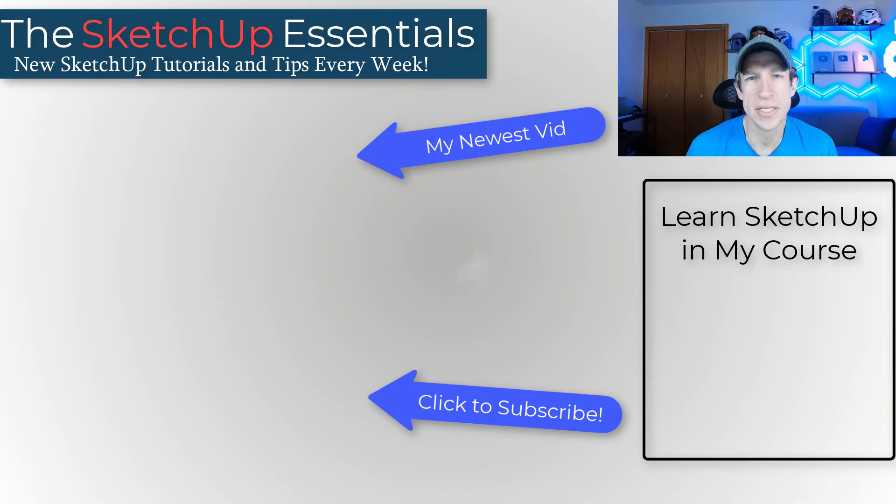